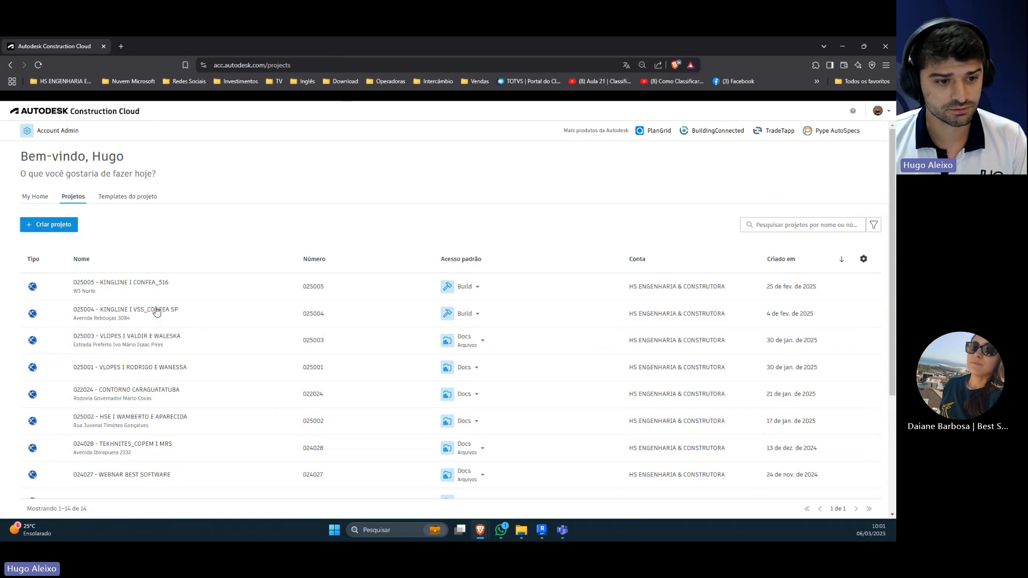
Step: Open the project 024027 - WEBNAR BEST SOFTWARE from the project list
scroll(157, 321, down, 1)
scroll(158, 325, down, 1)
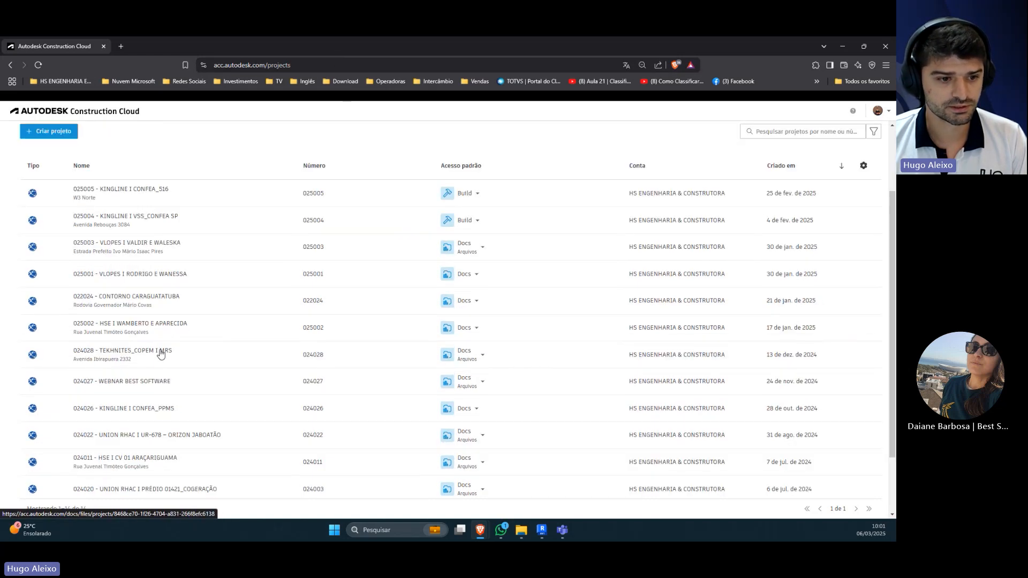
click(119, 383)
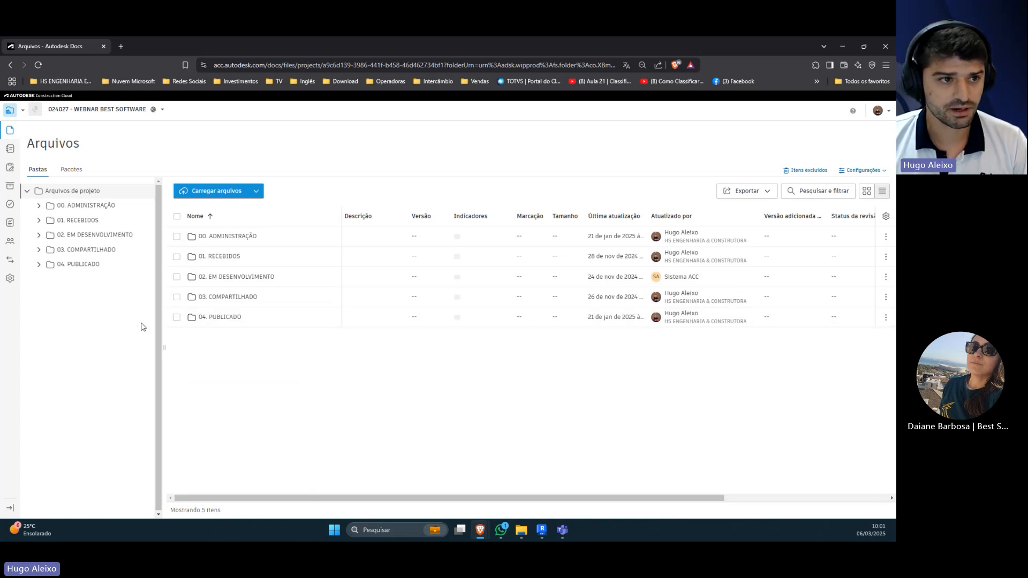
click(22, 112)
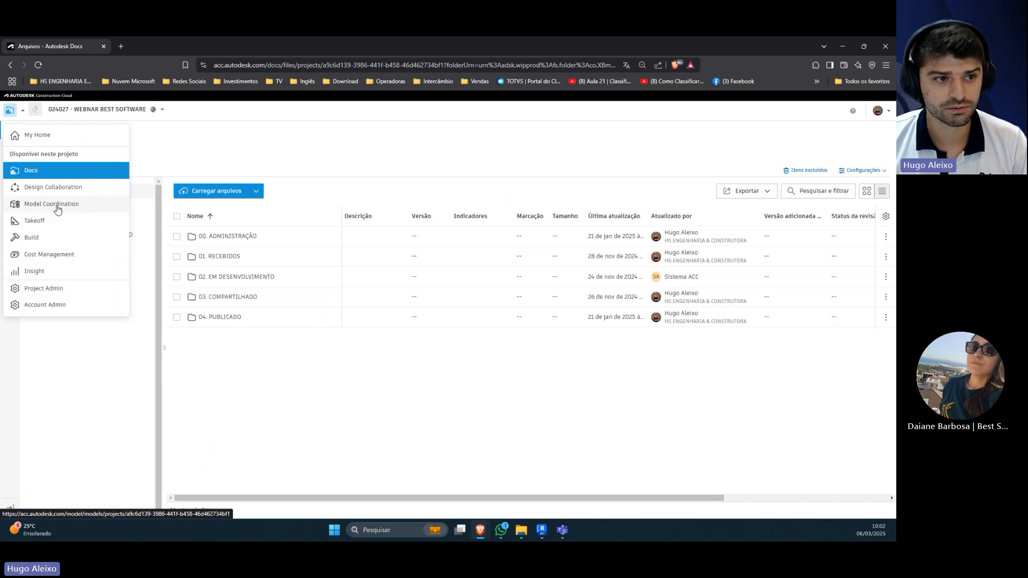
click(133, 373)
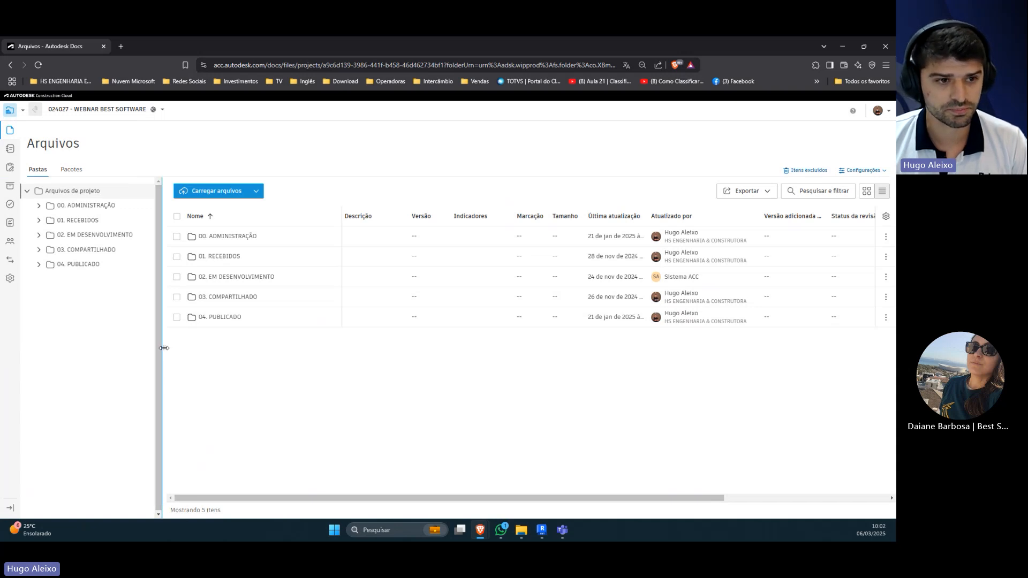
drag(164, 348, 161, 349)
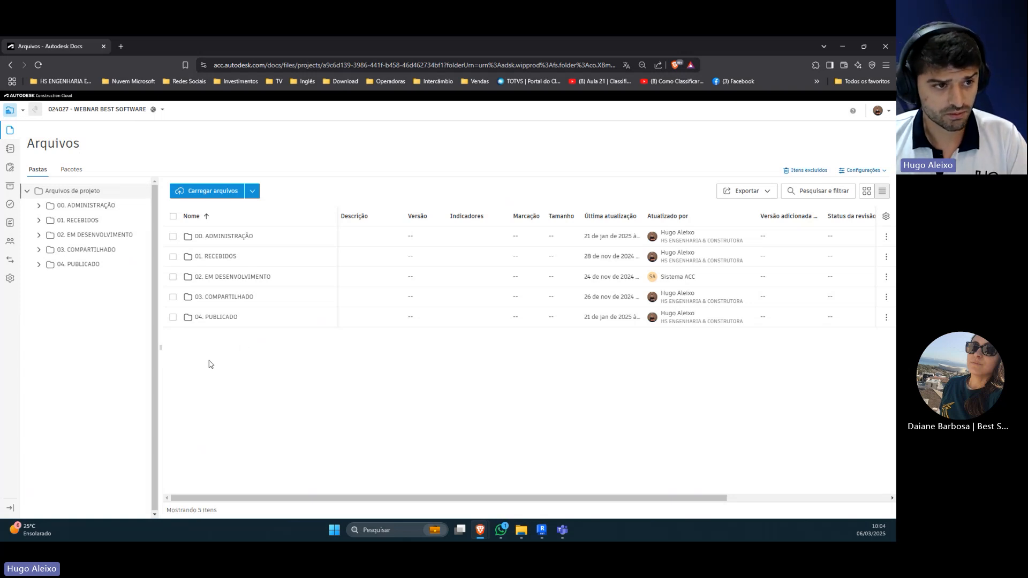
Step: Open the project's Model Coordination module in a new browser tab and switch to it
click(21, 110)
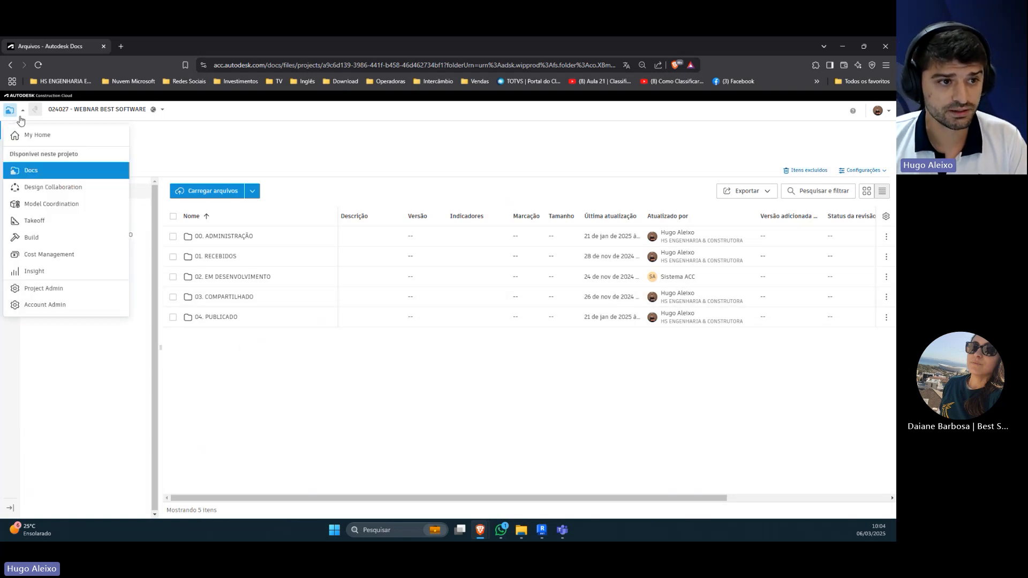
middle_click(36, 207)
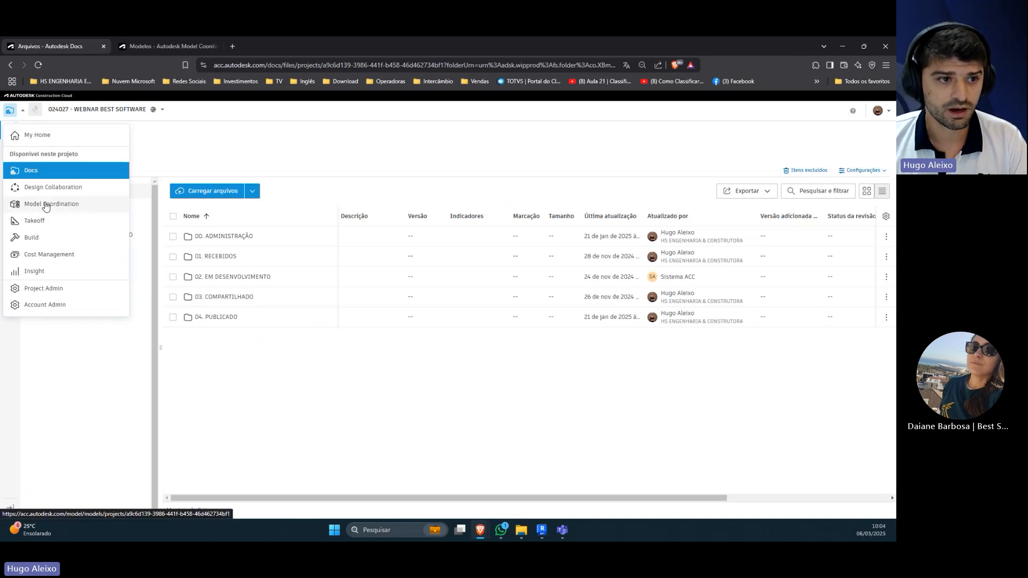
click(149, 46)
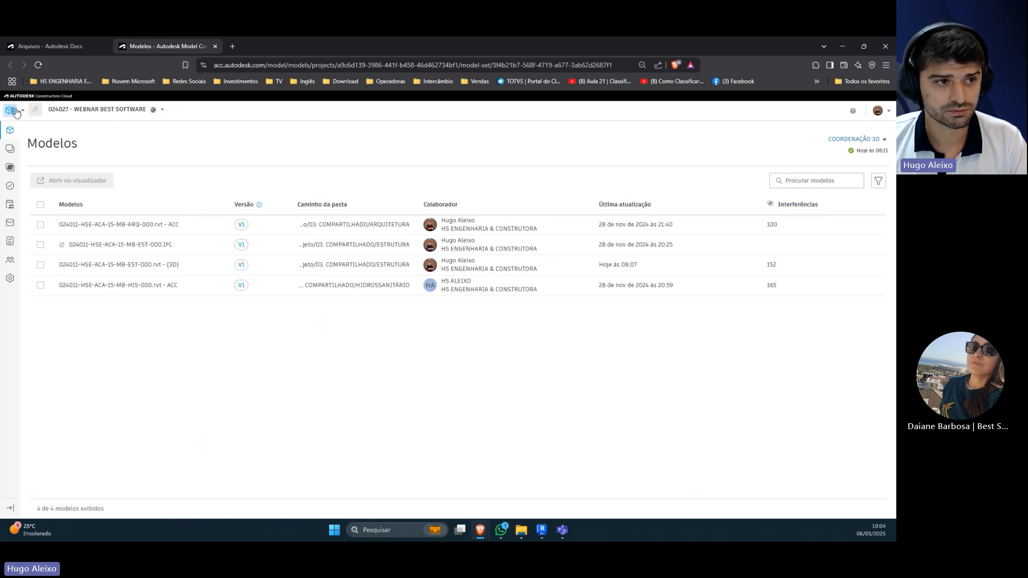
click(117, 110)
click(104, 112)
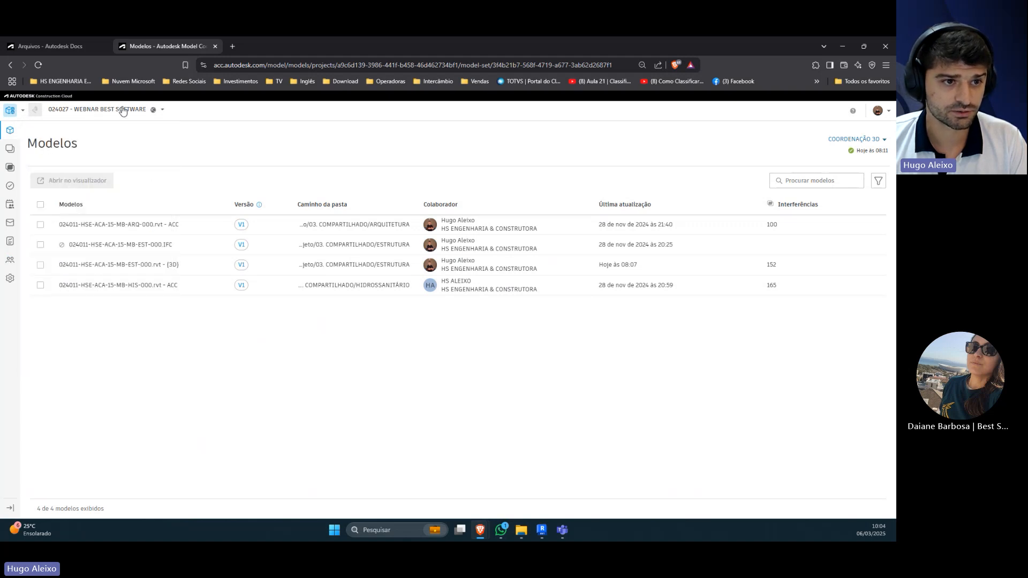
click(22, 112)
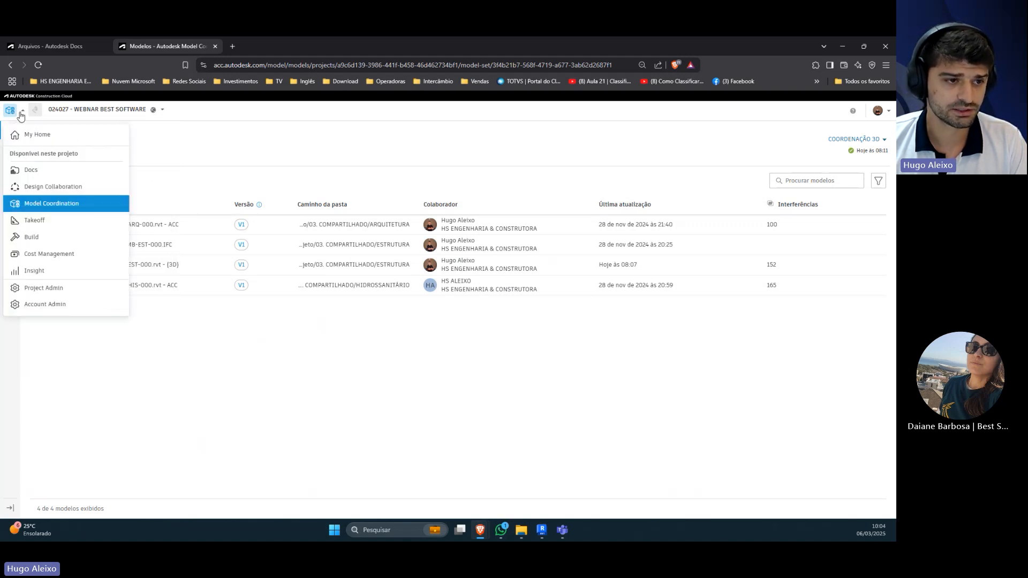
click(19, 114)
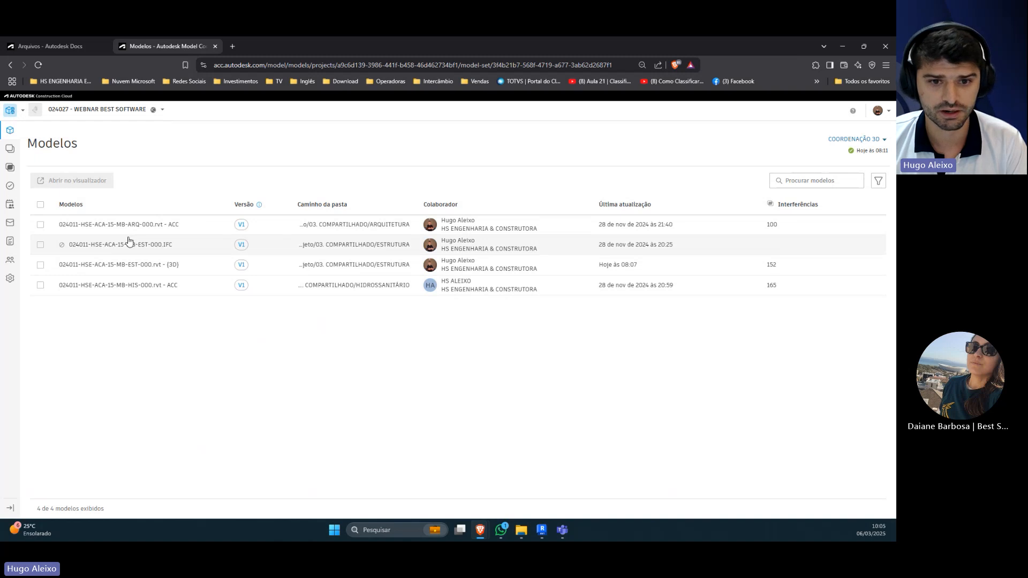
Step: Review the Model Coordination pages one by one, from views, clashes and issues through meetings, correspondence, reports and members to settings
click(10, 153)
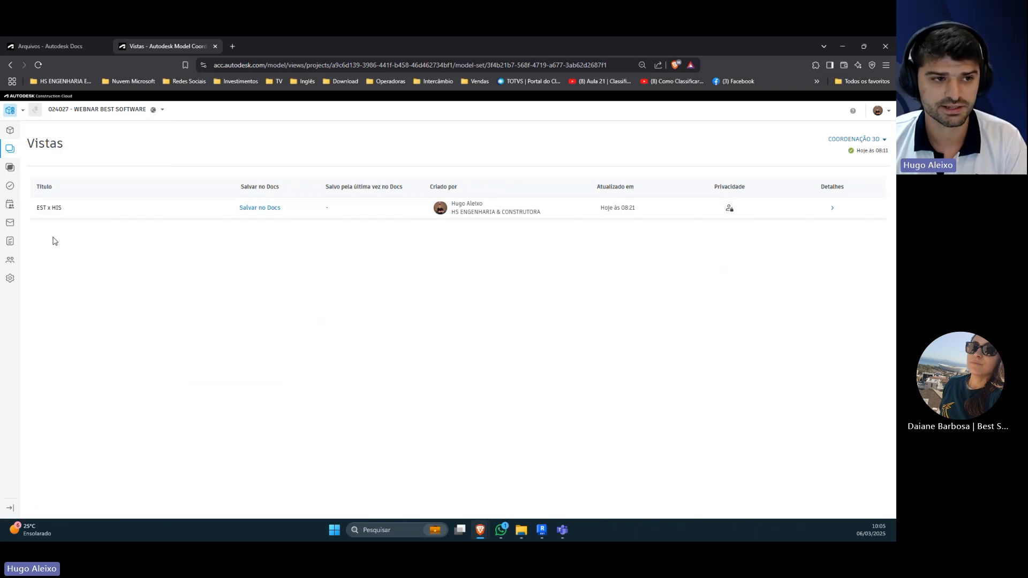
click(10, 167)
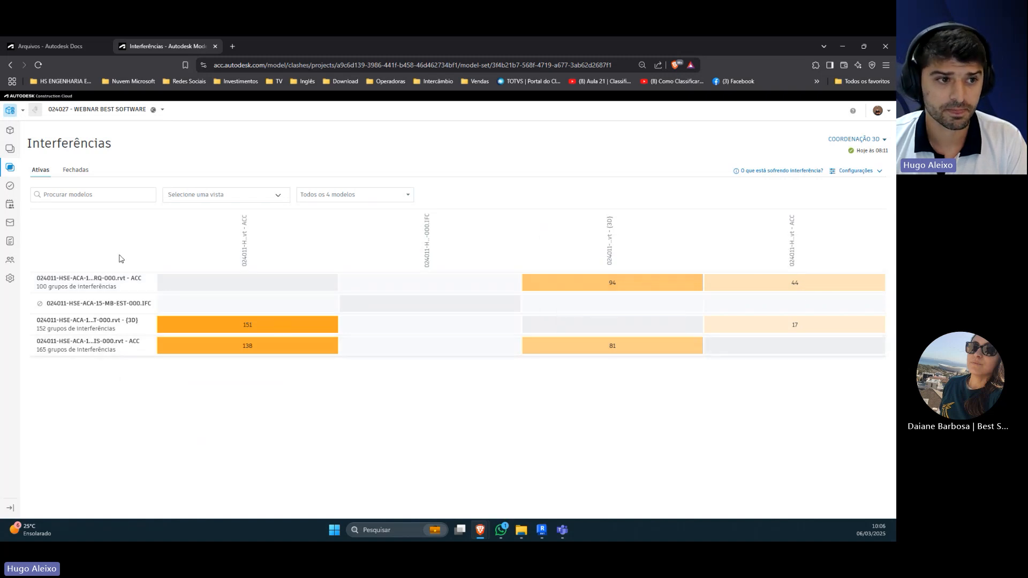
click(9, 185)
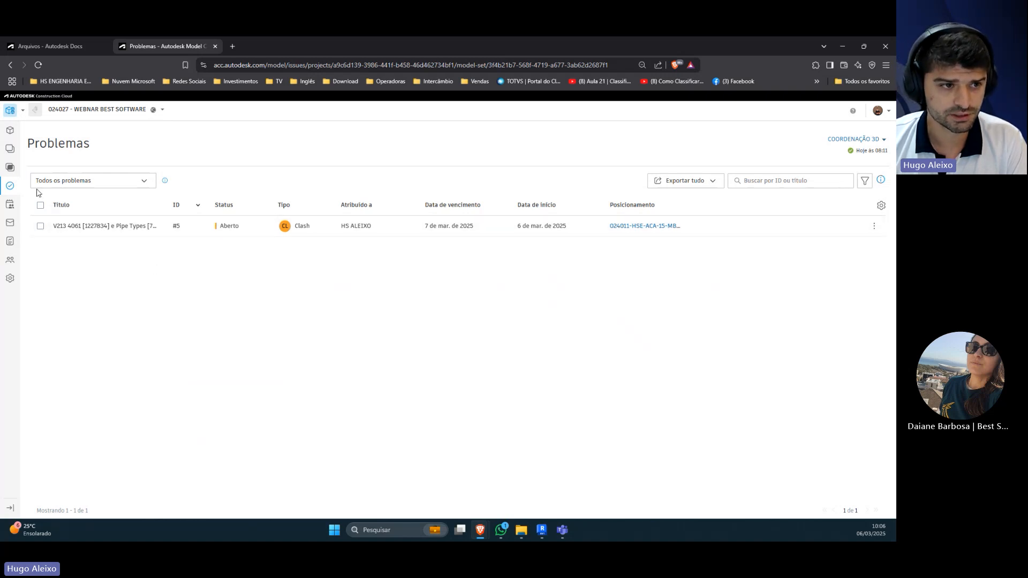
click(10, 205)
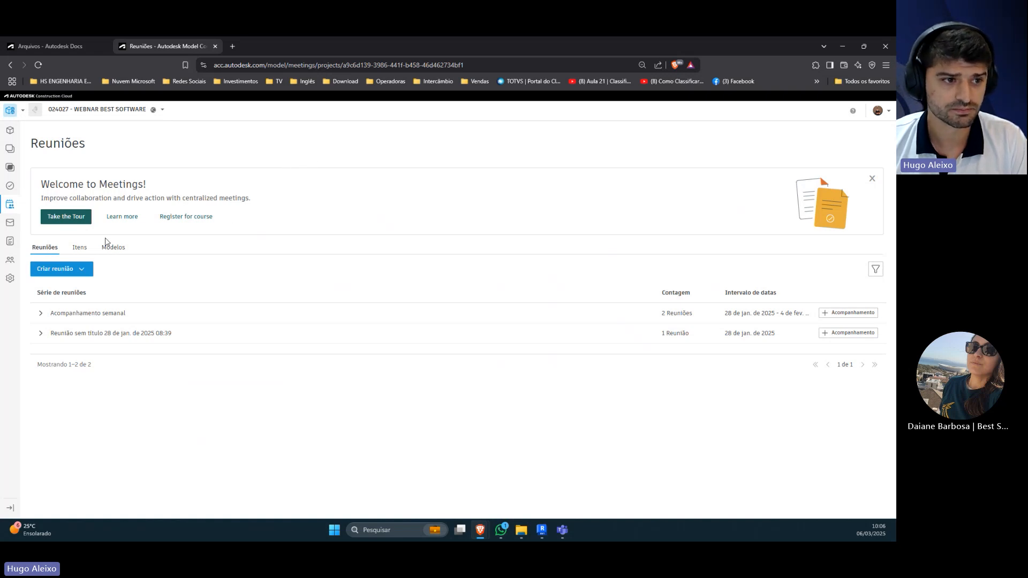
click(9, 222)
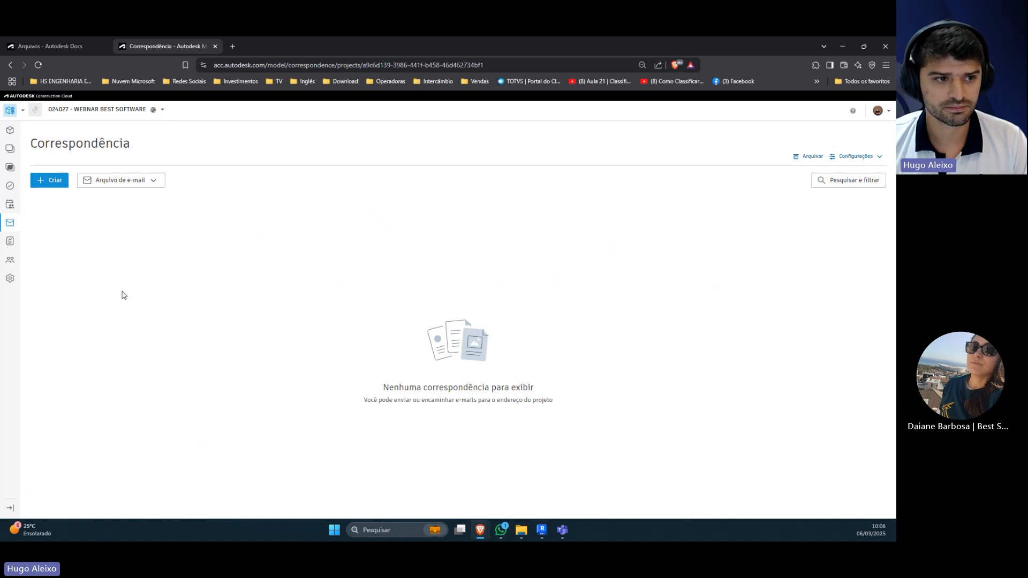
click(10, 244)
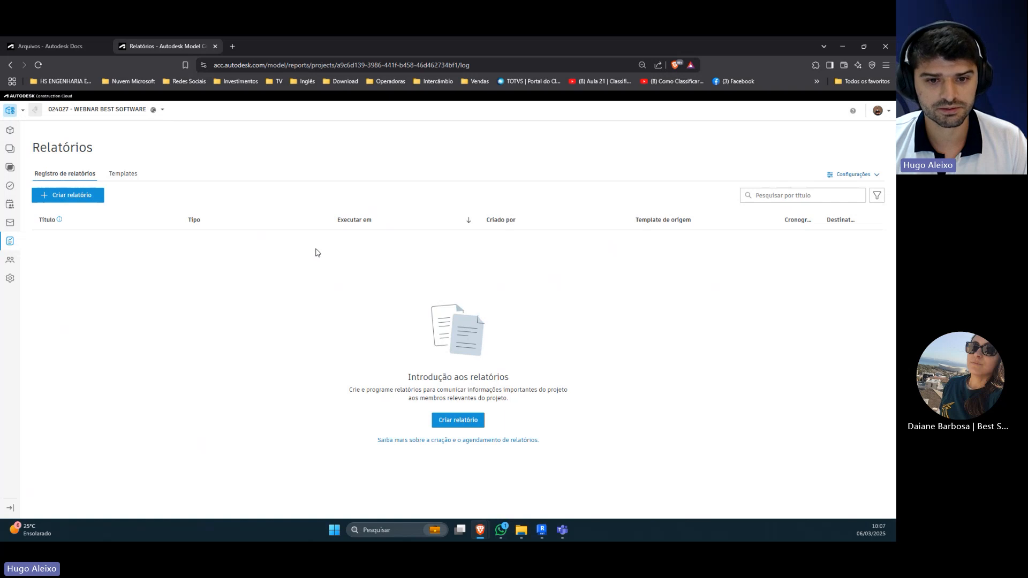
click(17, 261)
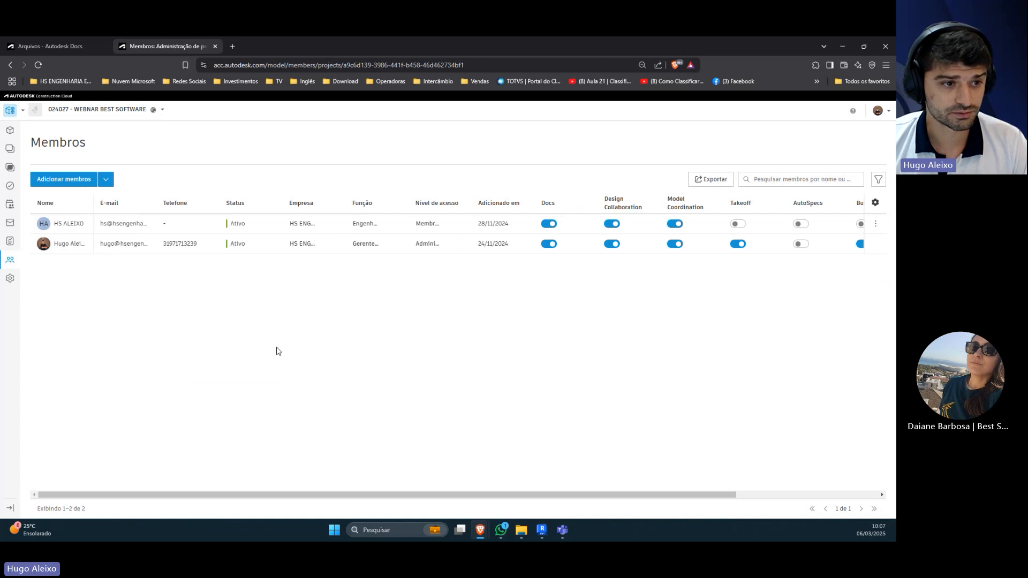
click(10, 279)
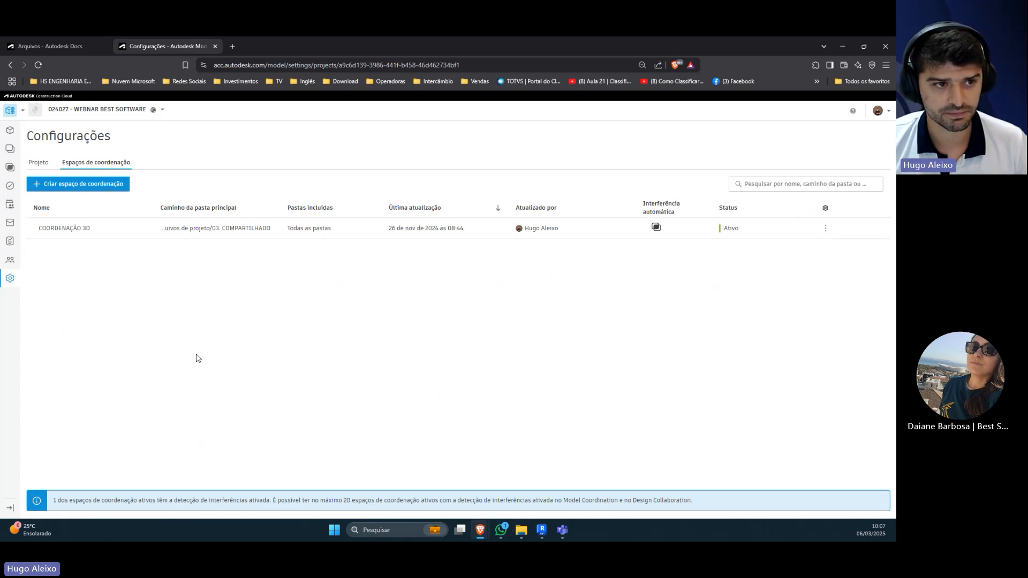
Step: Examine the project's general and advanced details in the Model Coordination settings
click(11, 132)
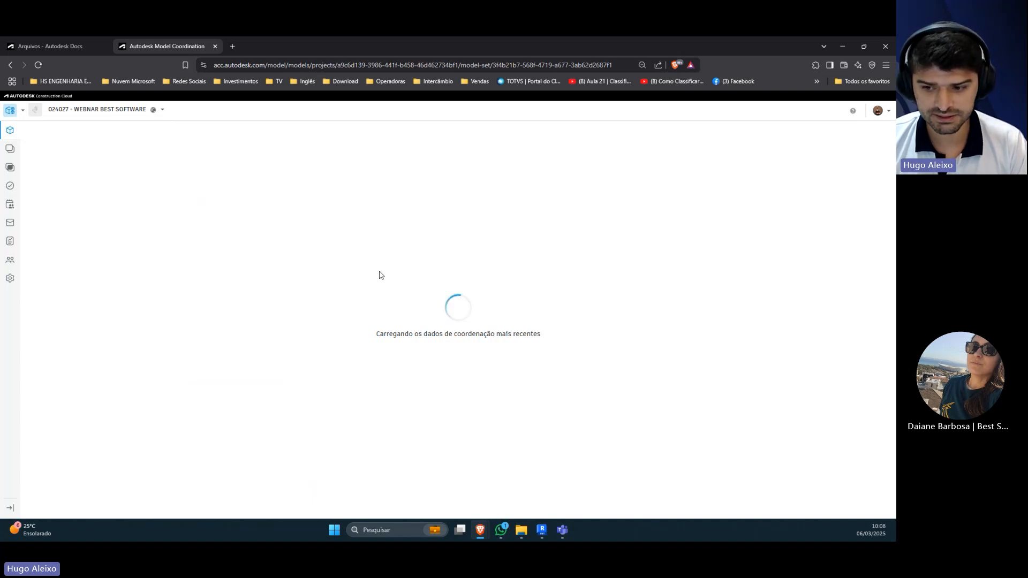
click(9, 278)
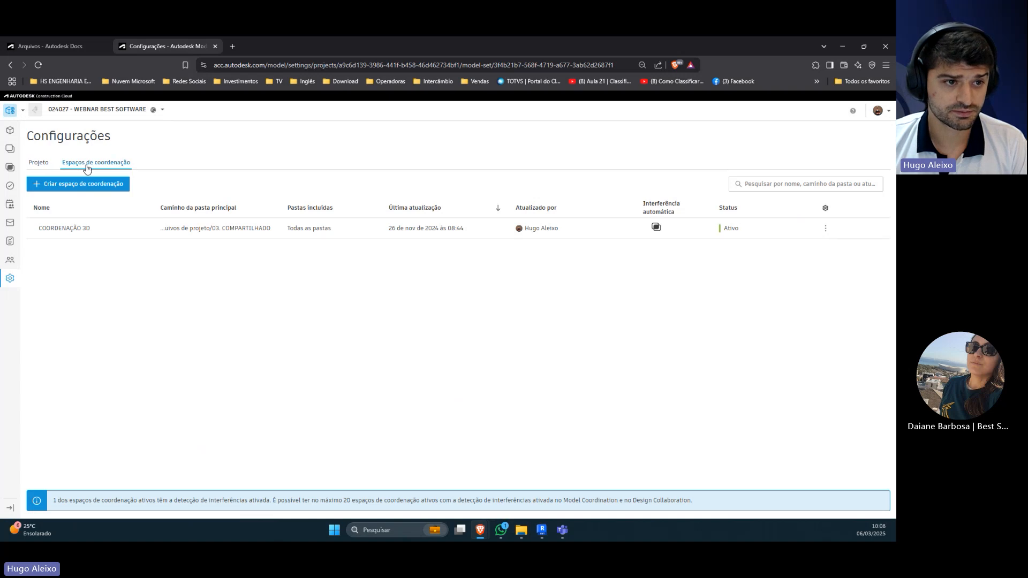
click(40, 163)
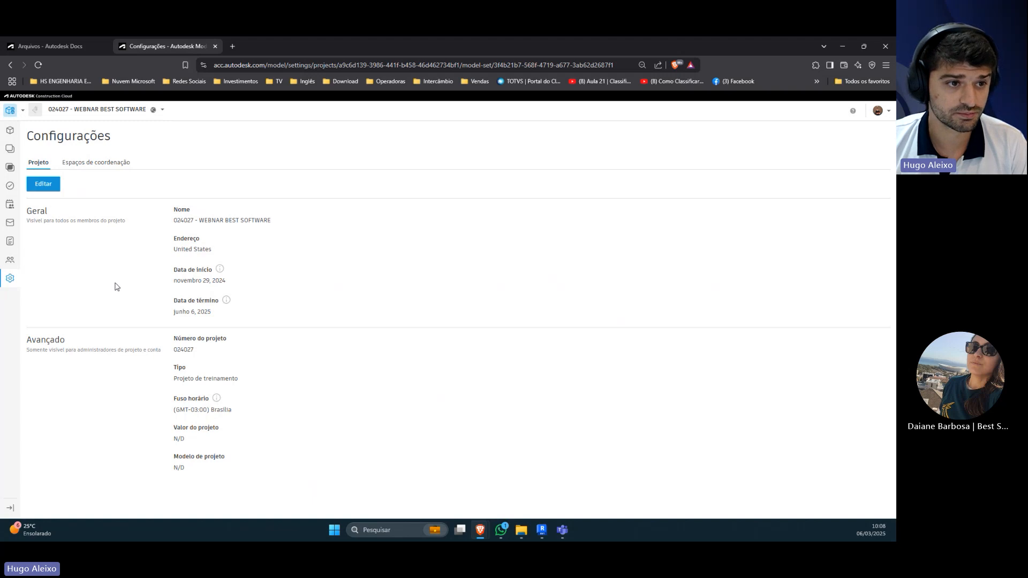
Step: Start a new coordination space and name it Coordenação
click(89, 163)
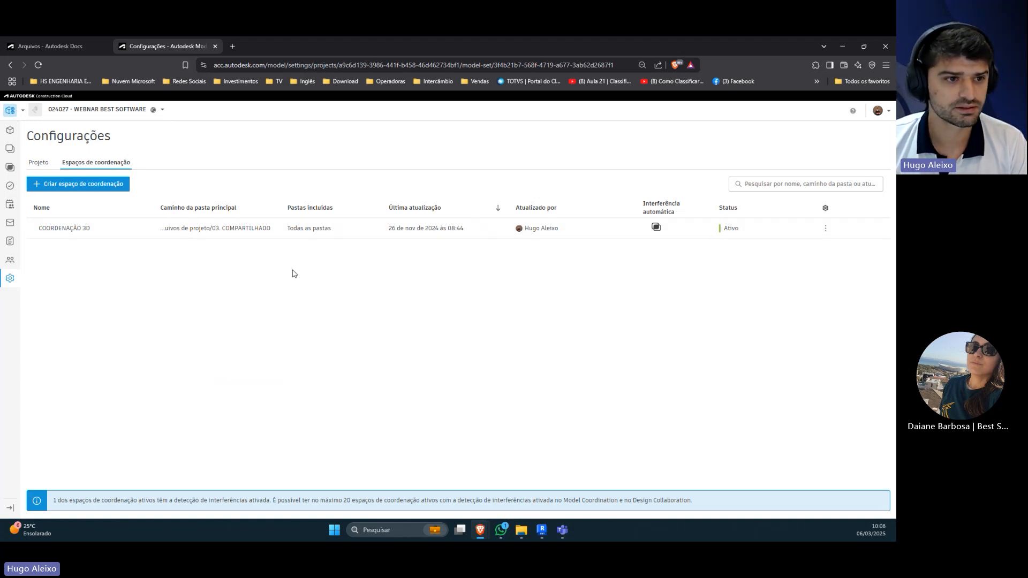
click(94, 183)
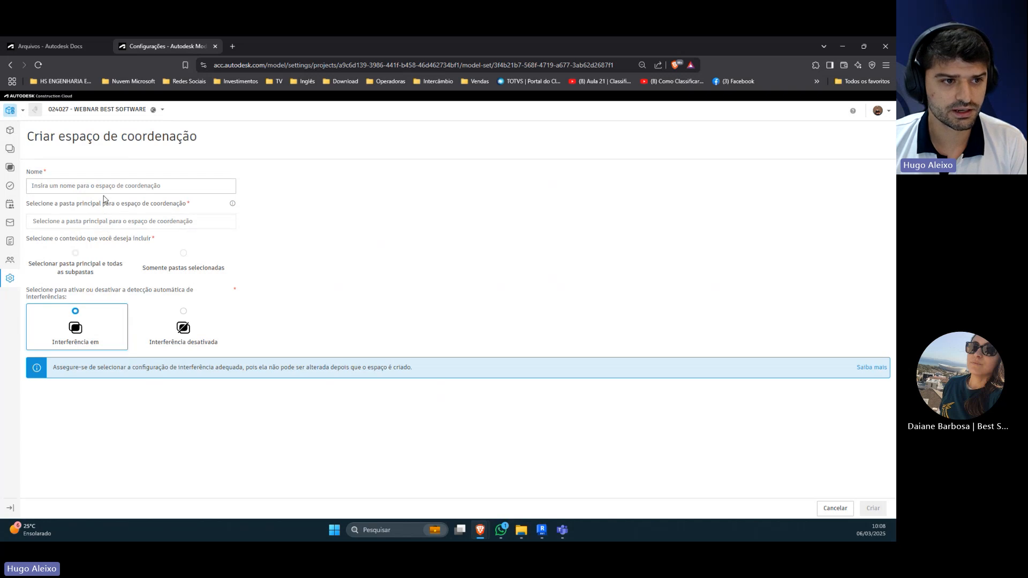
click(104, 190)
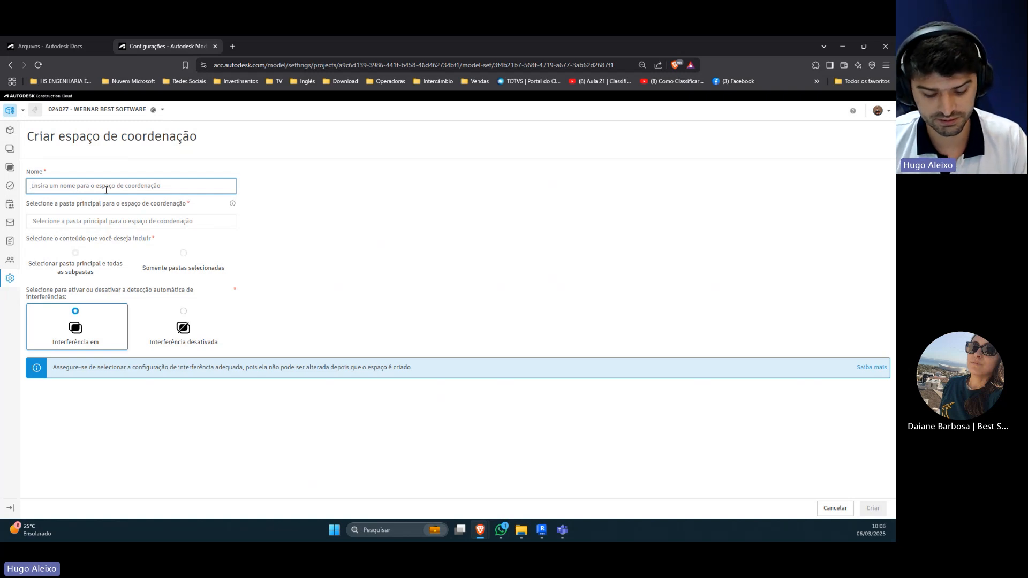
text(Coor)
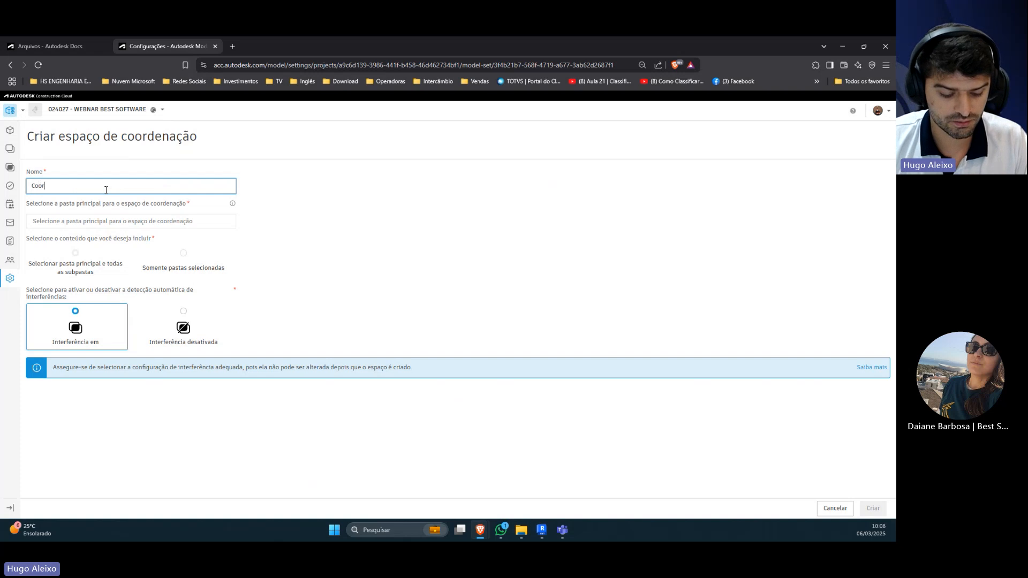
text(denação)
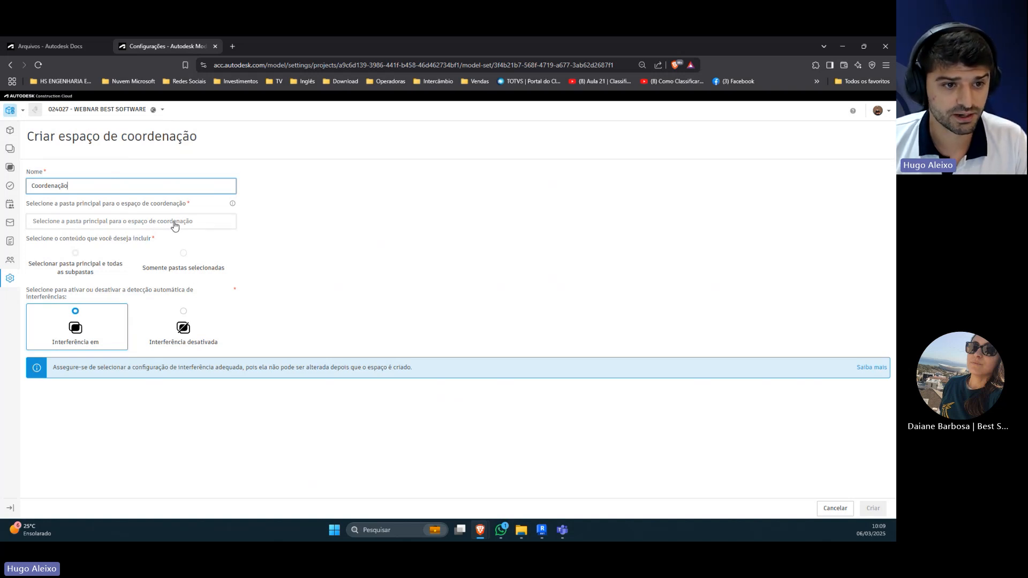
Step: Set the coordination space's main folder to 01. PROJETO inside 02. EM DESENVOLVIMENTO
click(64, 227)
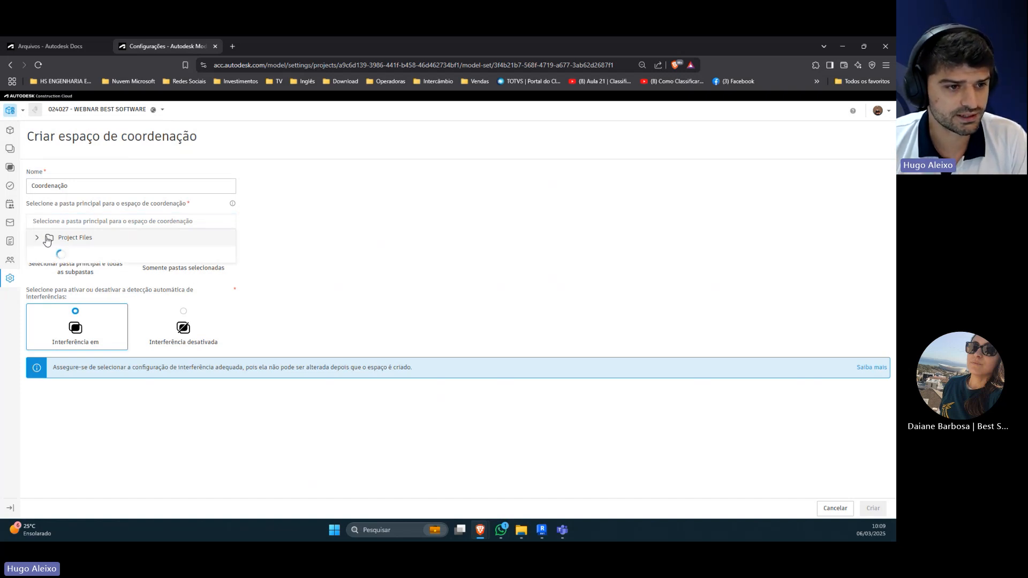
click(38, 237)
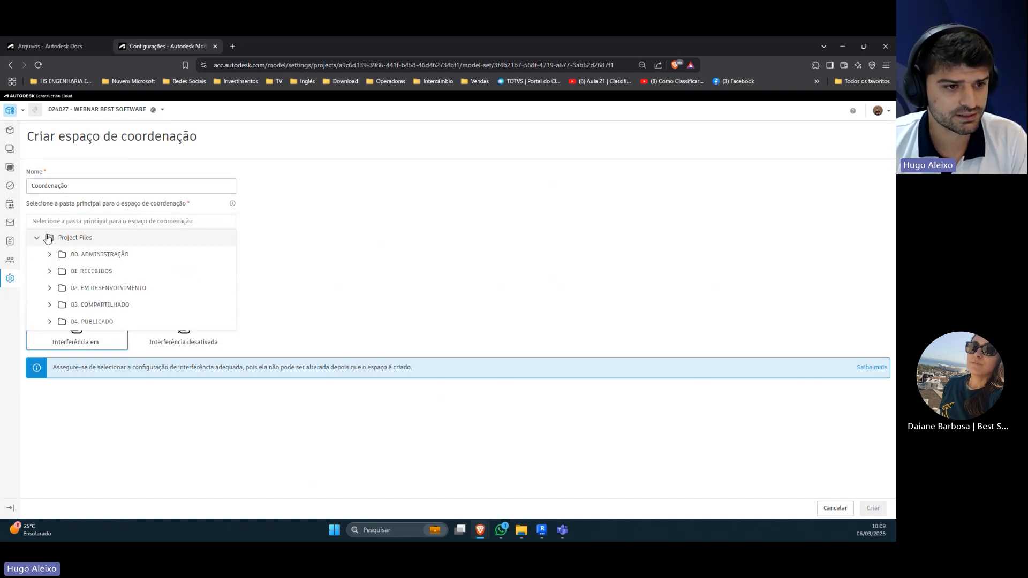
click(49, 288)
click(63, 305)
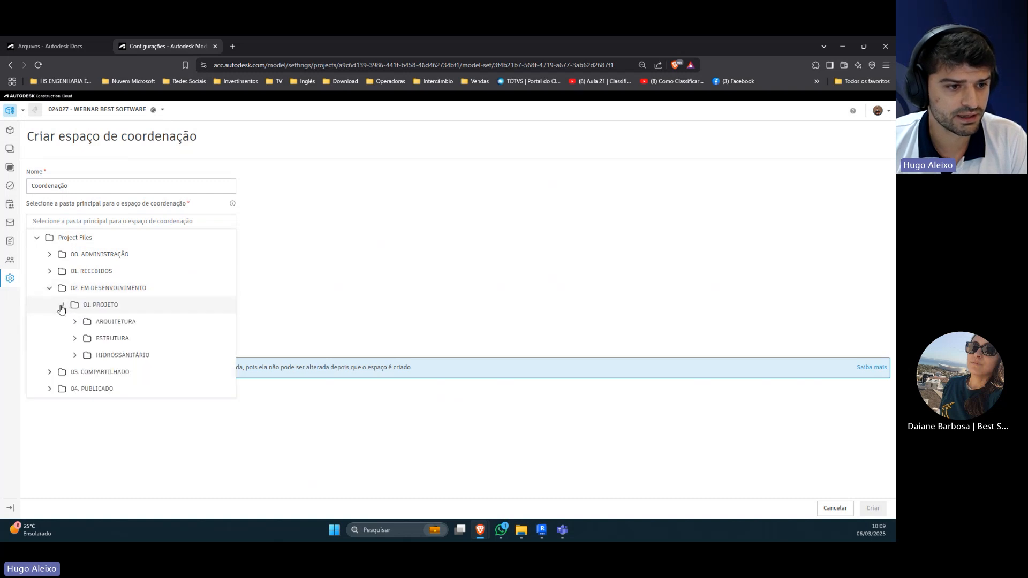
click(63, 305)
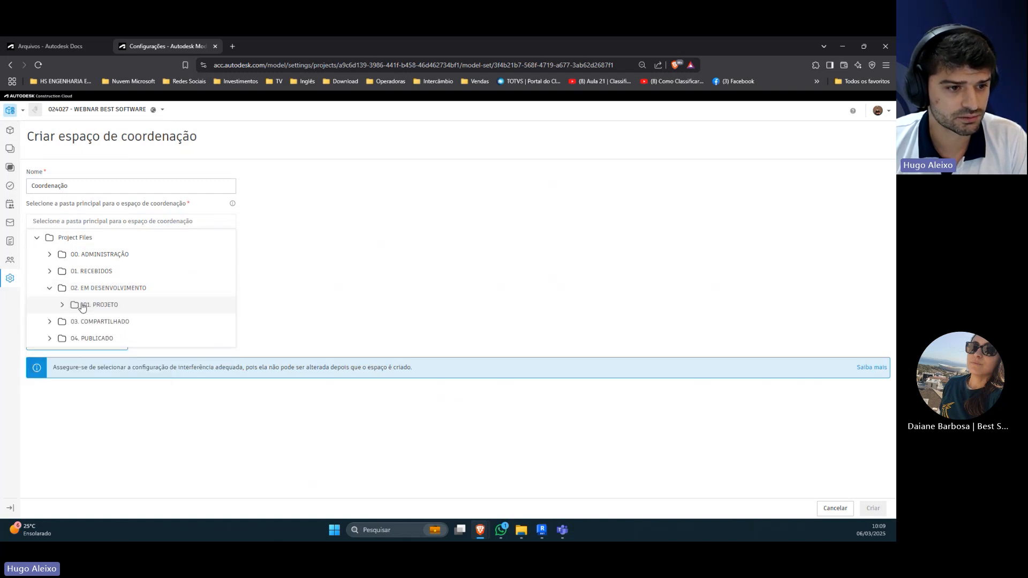
click(80, 305)
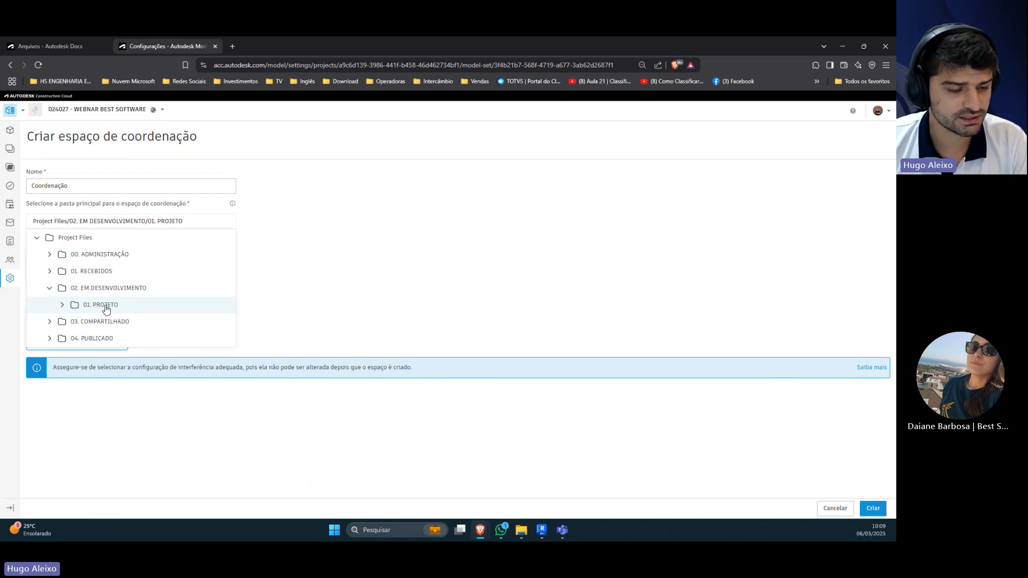
click(63, 305)
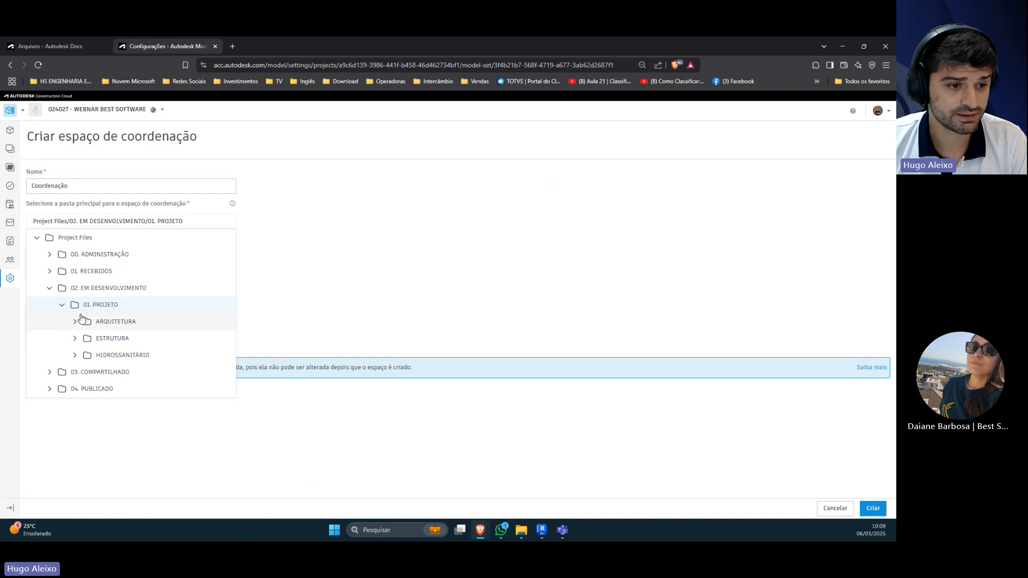
click(63, 304)
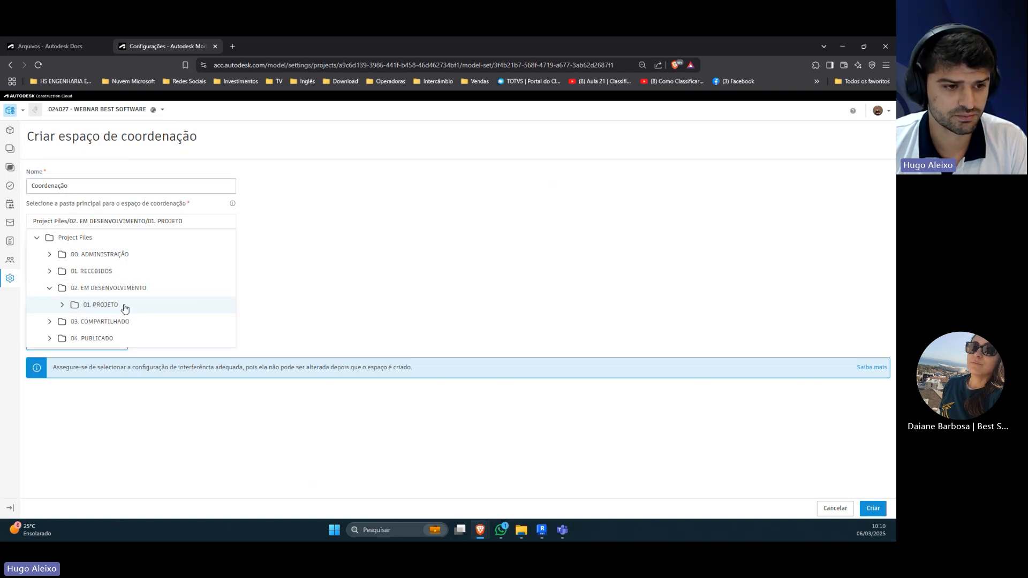
click(296, 311)
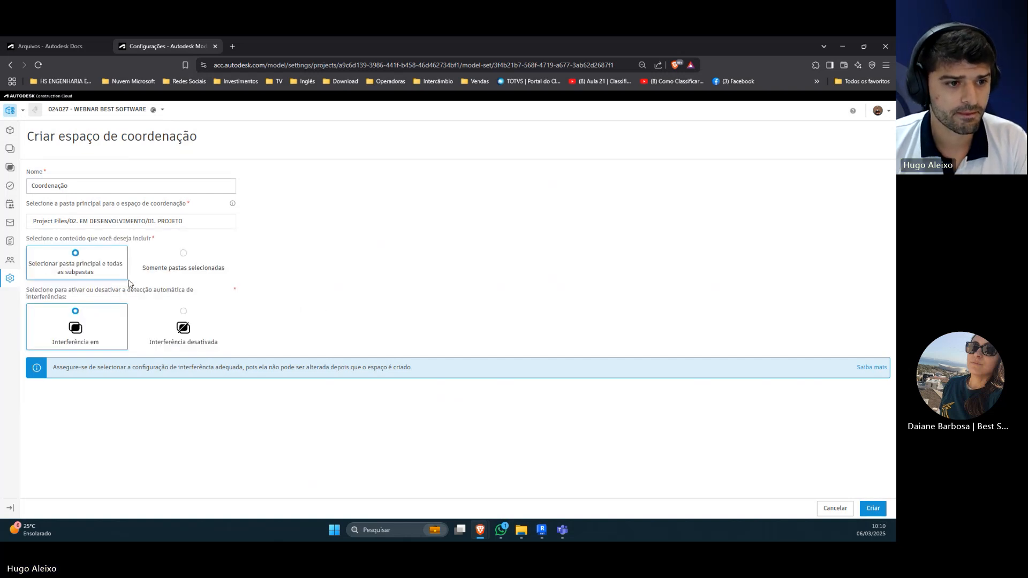
Step: Create the coordination space with the main folder and all subfolders included and automatic clash detection on, and check its available actions
mouse_move(109, 280)
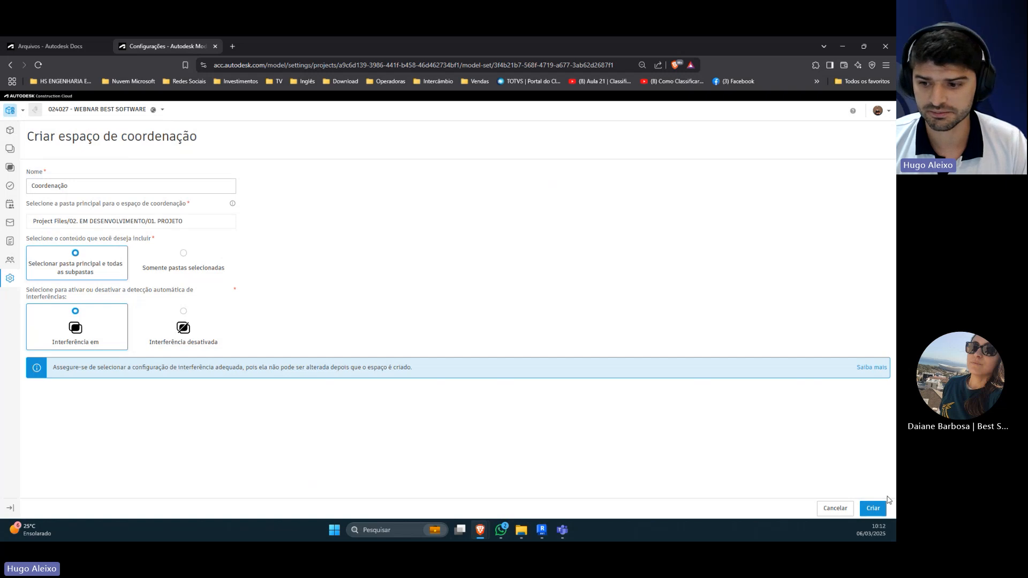
click(868, 509)
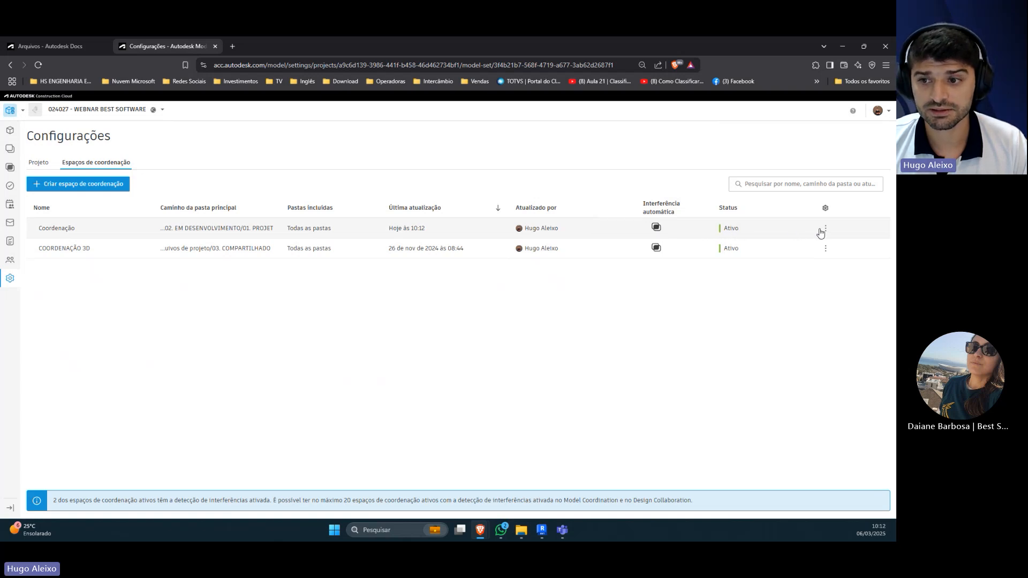
click(826, 229)
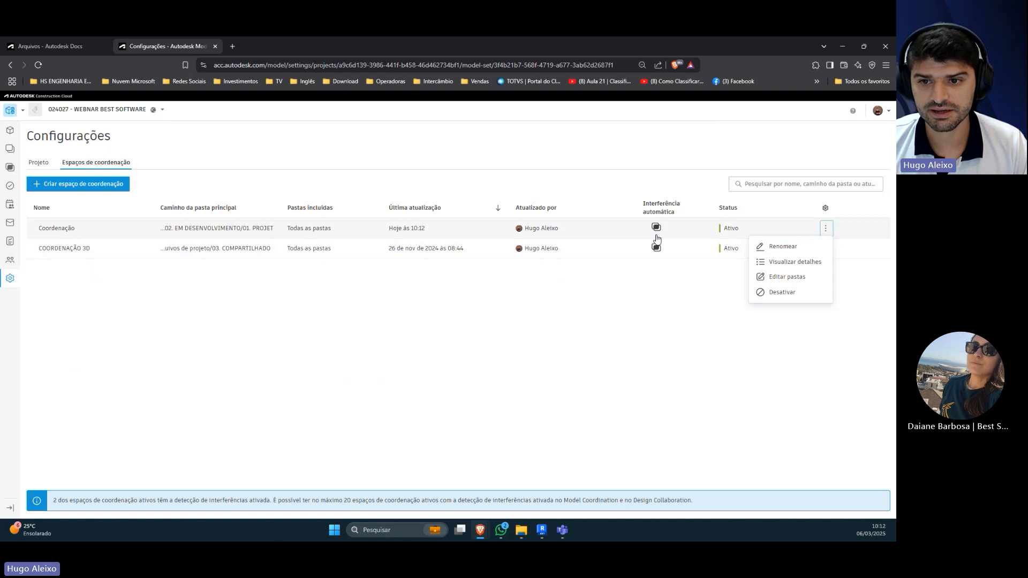
click(666, 295)
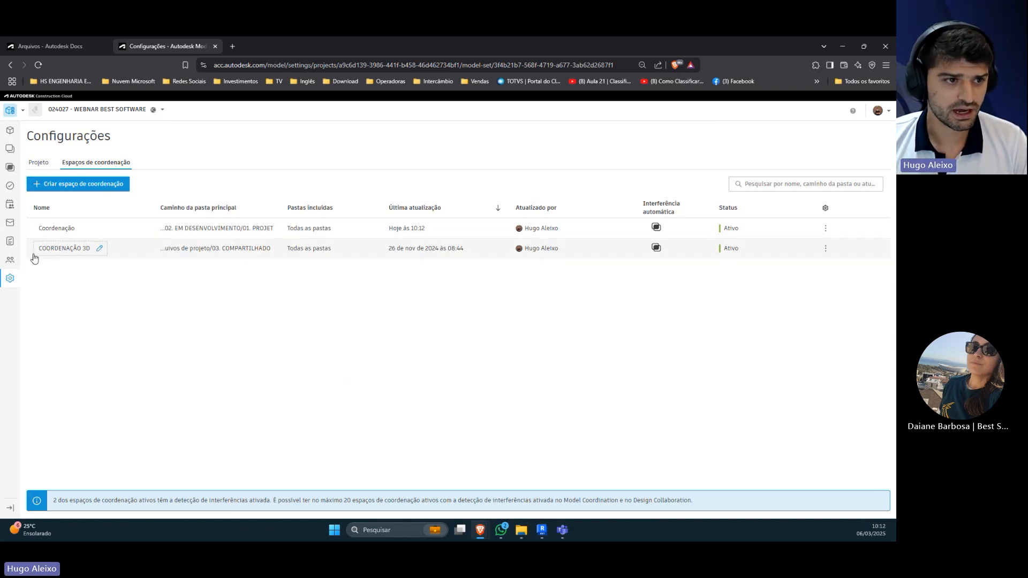
Step: Reload Model Coordination and switch its models list from the COORDENAÇÃO 3D space to the Coordenação space
click(11, 131)
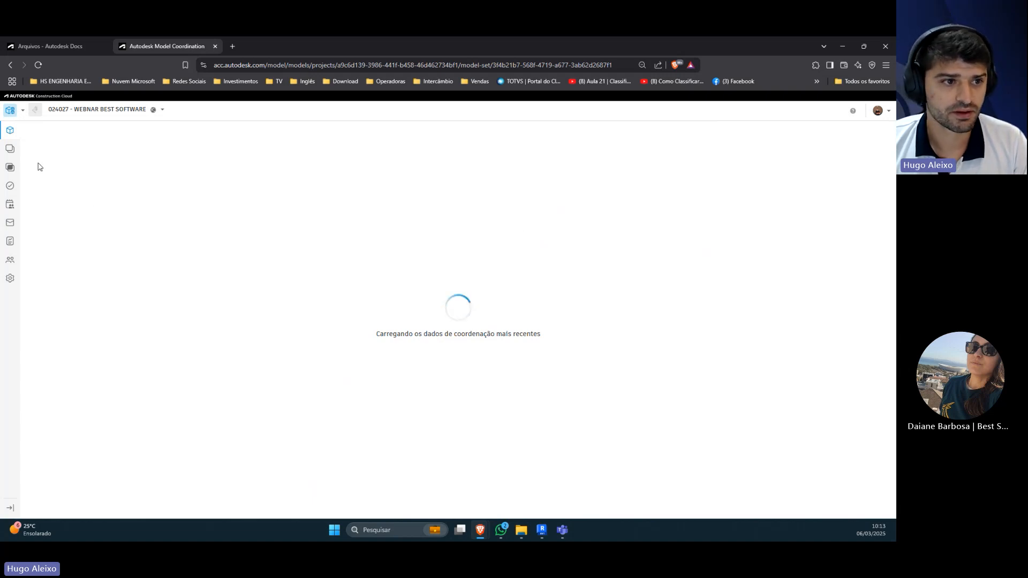
click(12, 150)
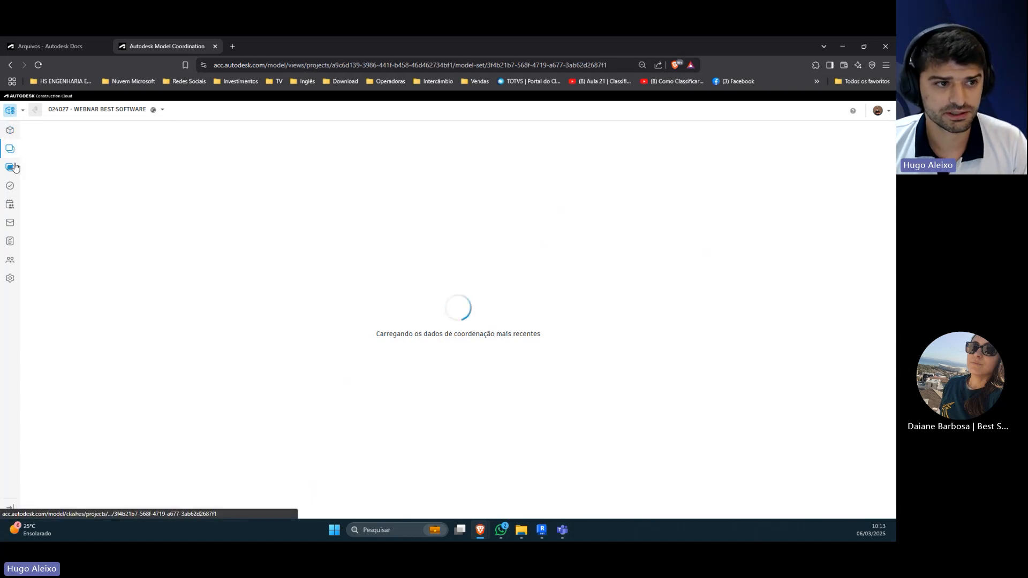
click(12, 168)
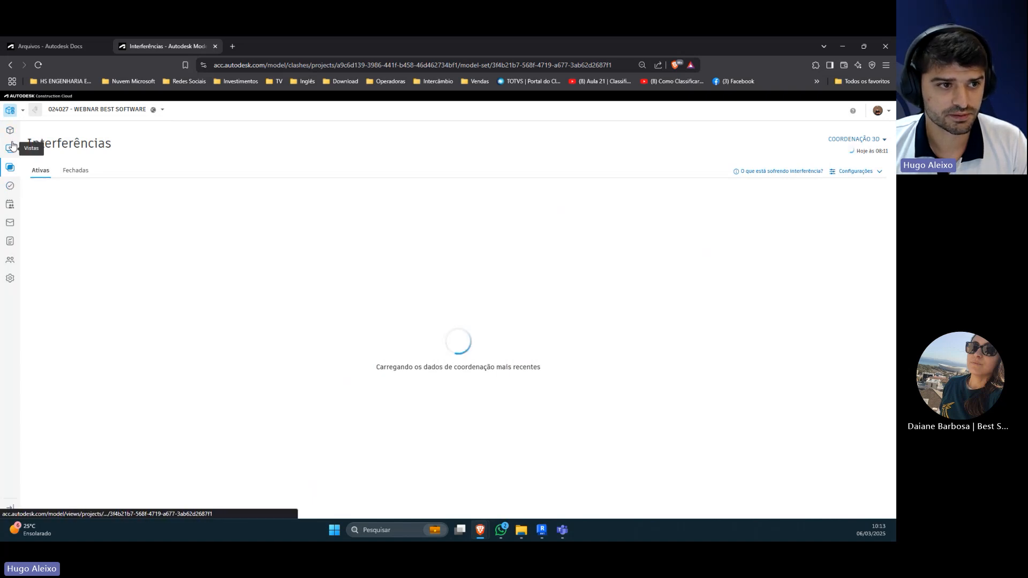
click(11, 110)
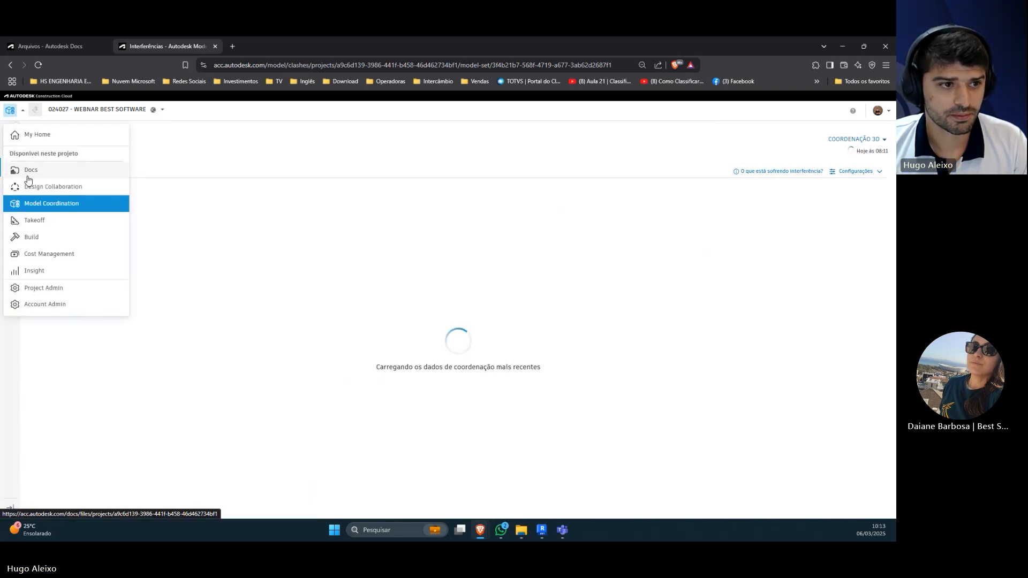
click(27, 204)
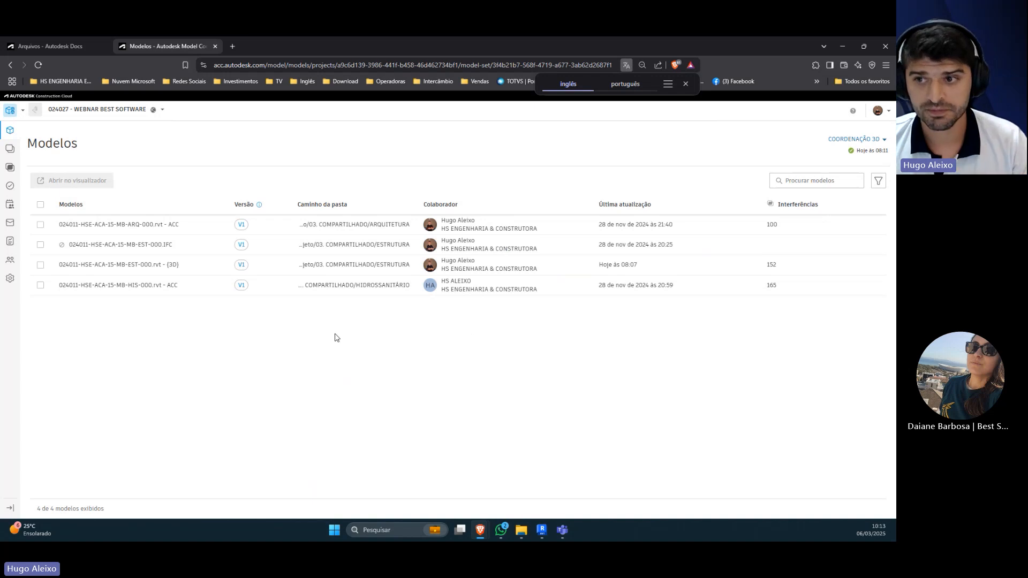
click(858, 141)
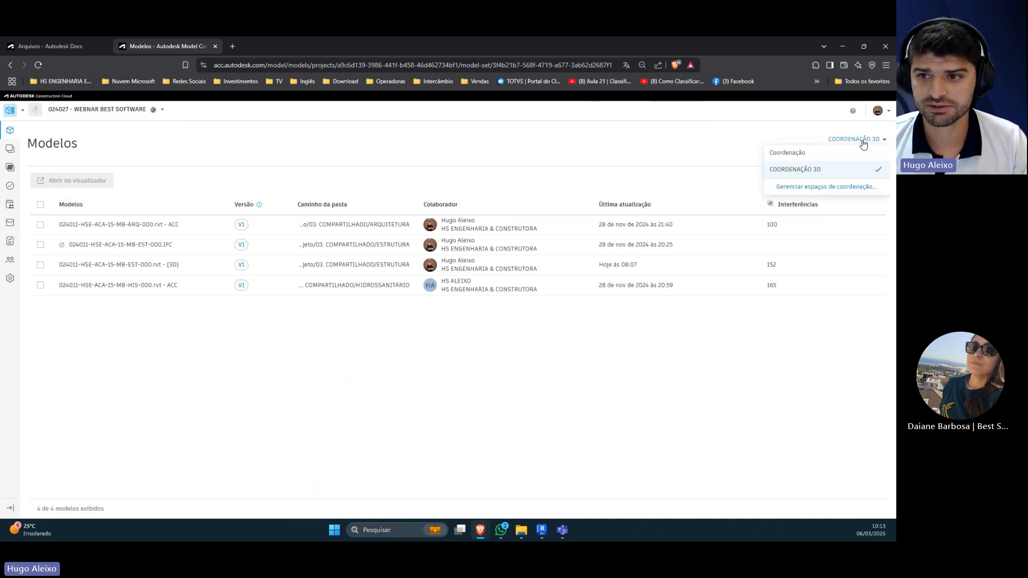
click(789, 157)
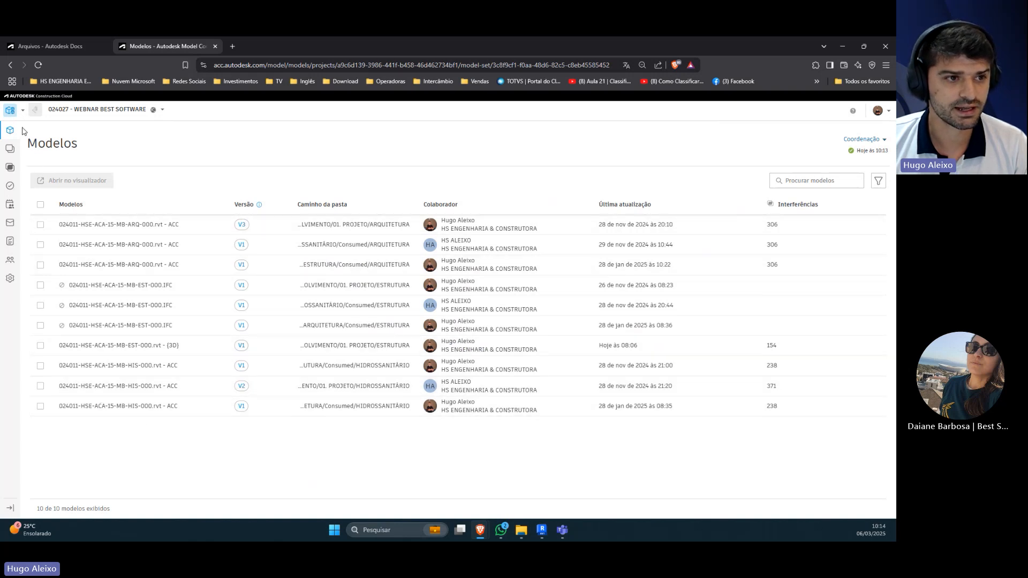
Step: Switch to the project files in Autodesk Docs and open the 01. PROJETO folder inside 02. EM DESENVOLVIMENTO
click(13, 110)
click(48, 47)
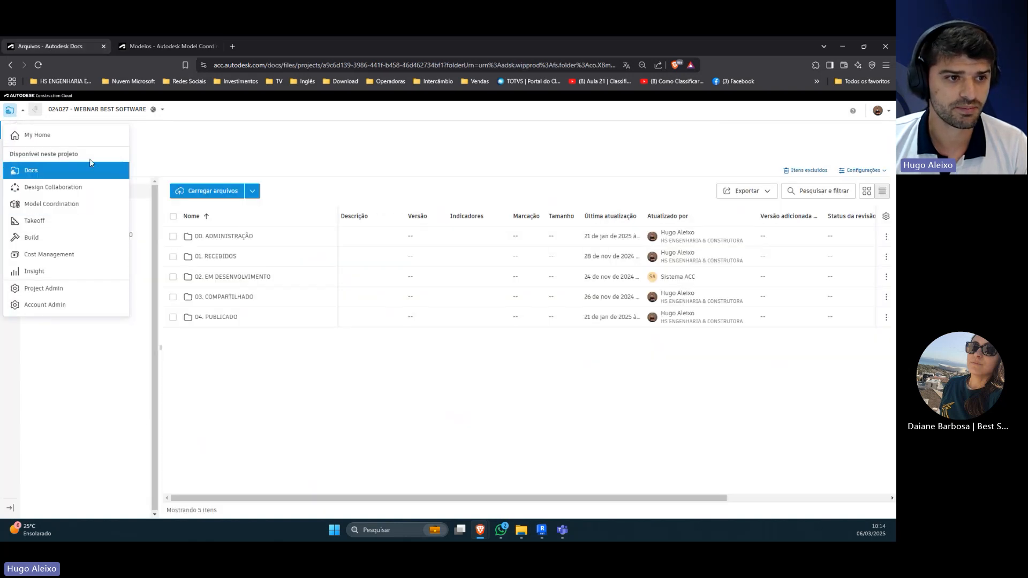
click(181, 138)
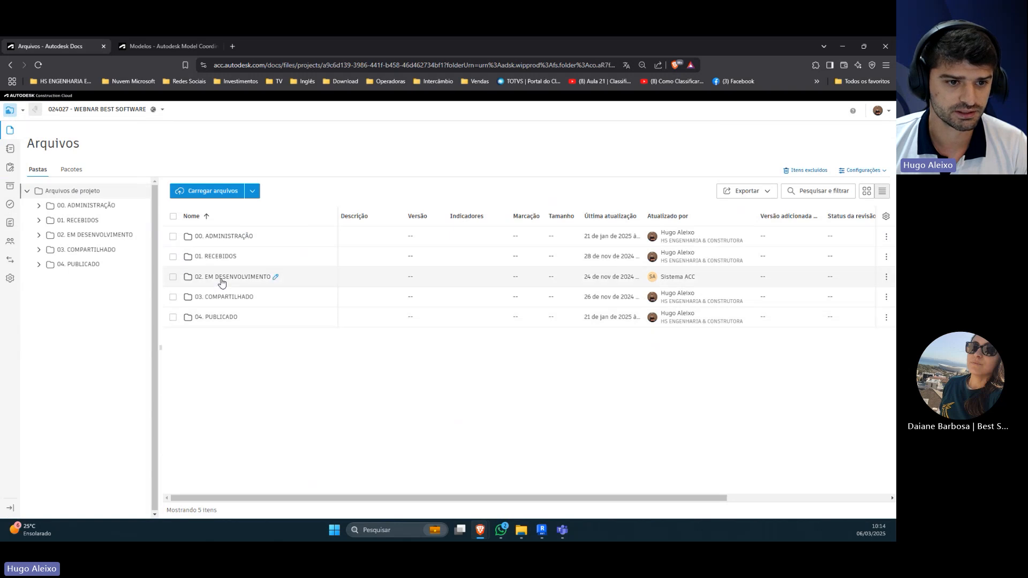
click(221, 277)
click(219, 237)
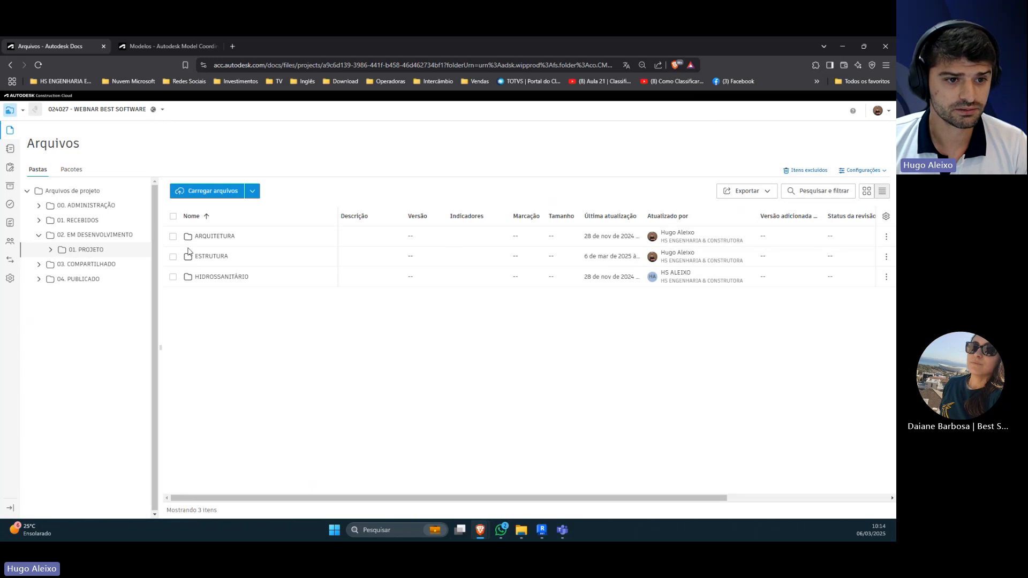
Step: Examine the models in the ARQUITETURA folder and in the ESTRUTURA subfolder of its Consumed folder
click(207, 238)
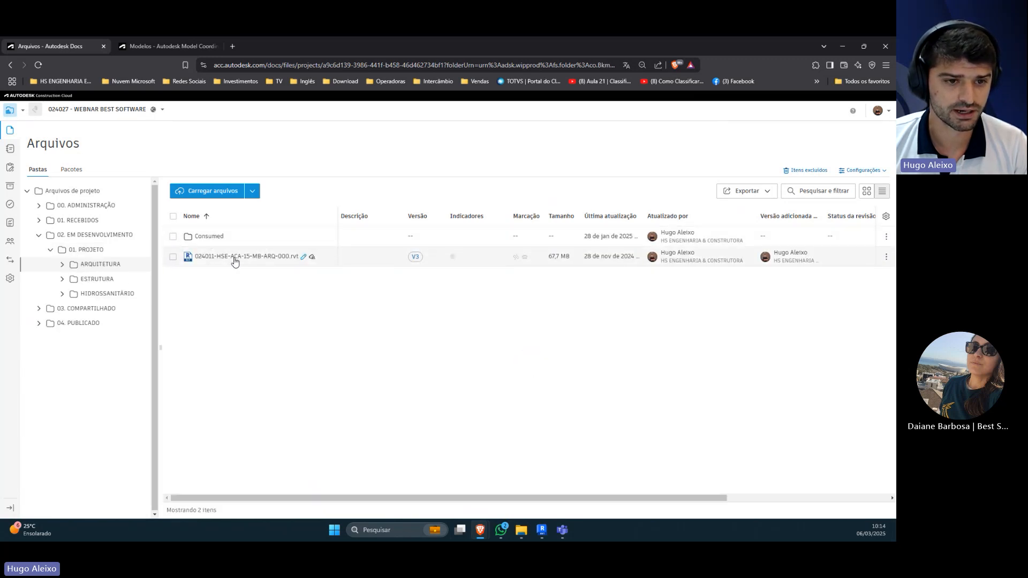
click(208, 237)
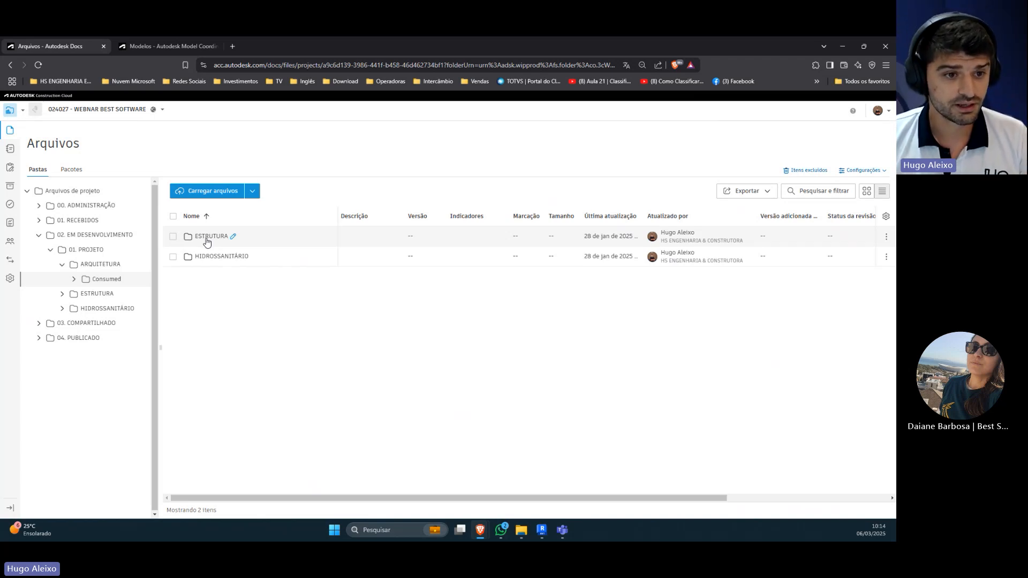
click(207, 236)
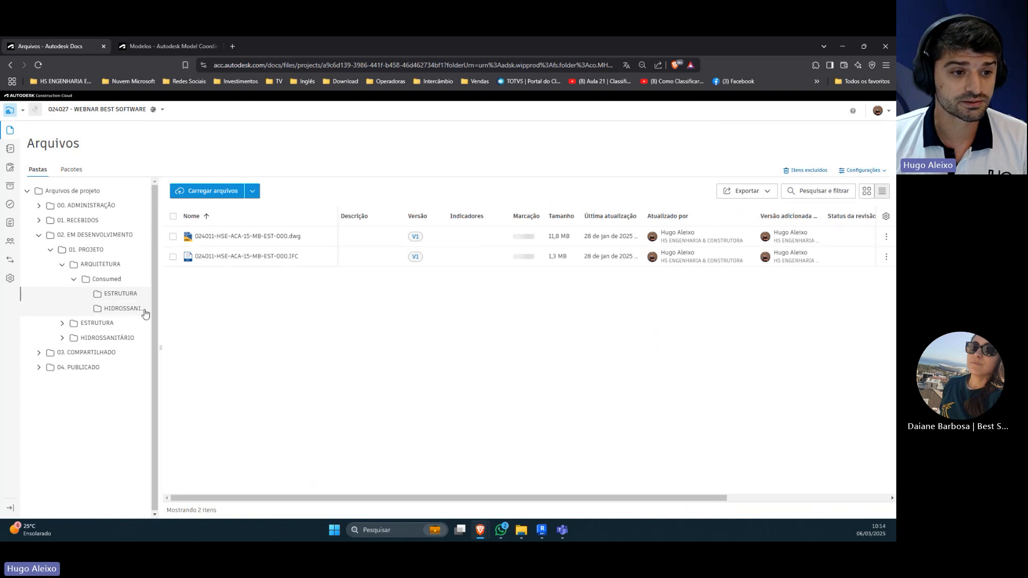
click(98, 265)
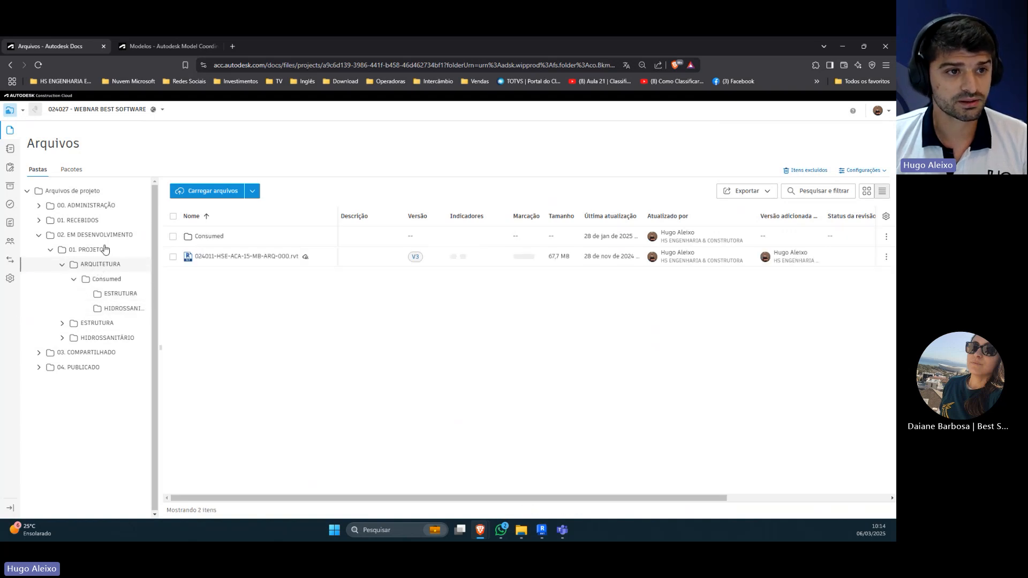
click(72, 279)
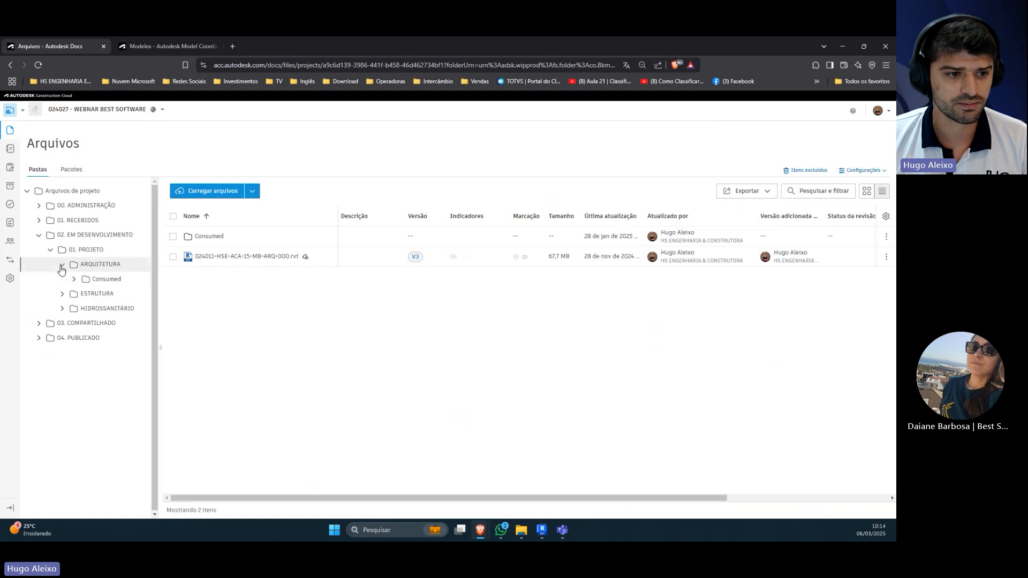
click(62, 266)
Step: Examine the ESTRUTURA folder's files and the ARQUITETURA and HIDROSSANITÁRIO subfolders inside its Consumed folder
click(94, 279)
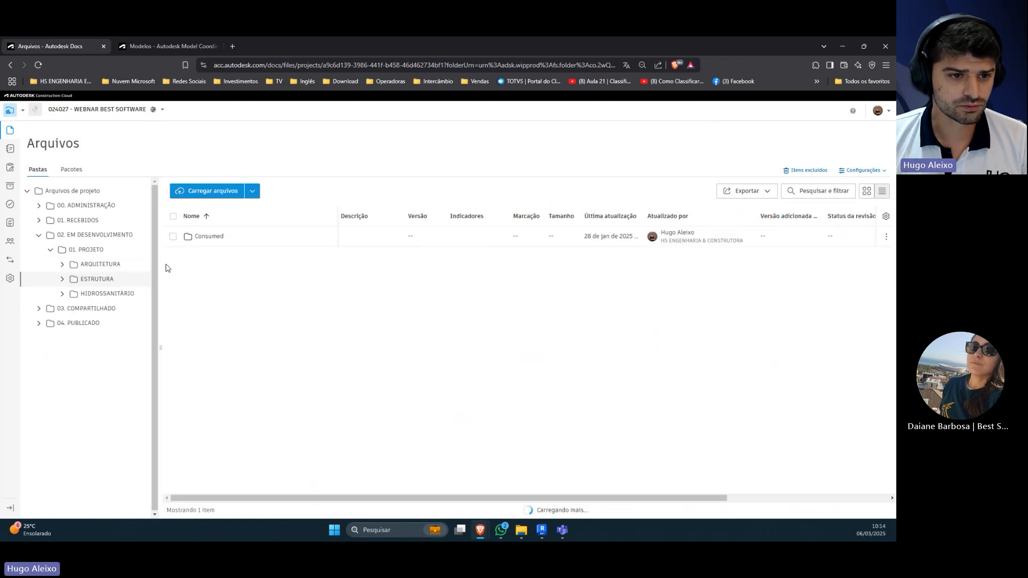
scroll(236, 305, down, 5)
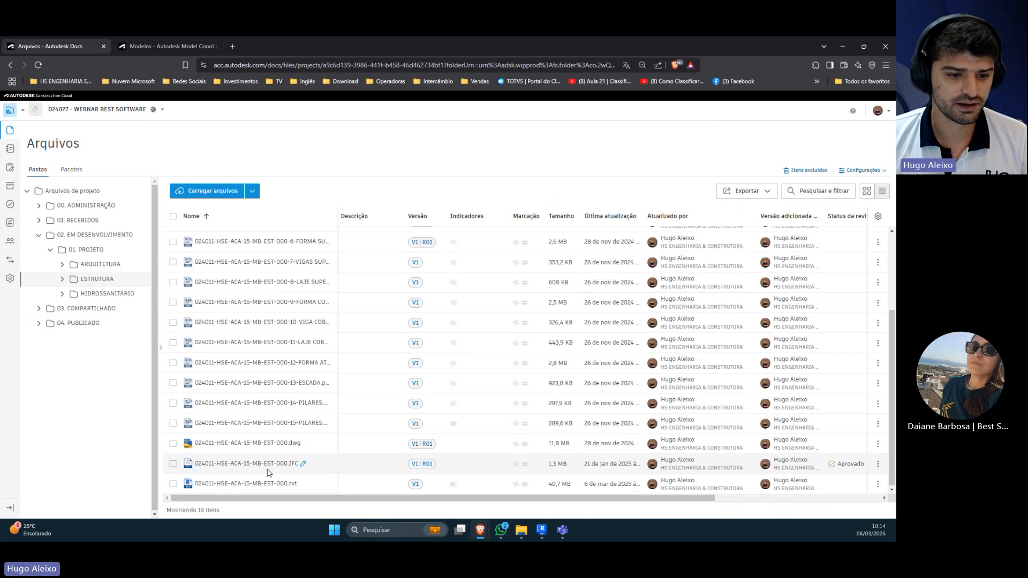
scroll(251, 455, up, 5)
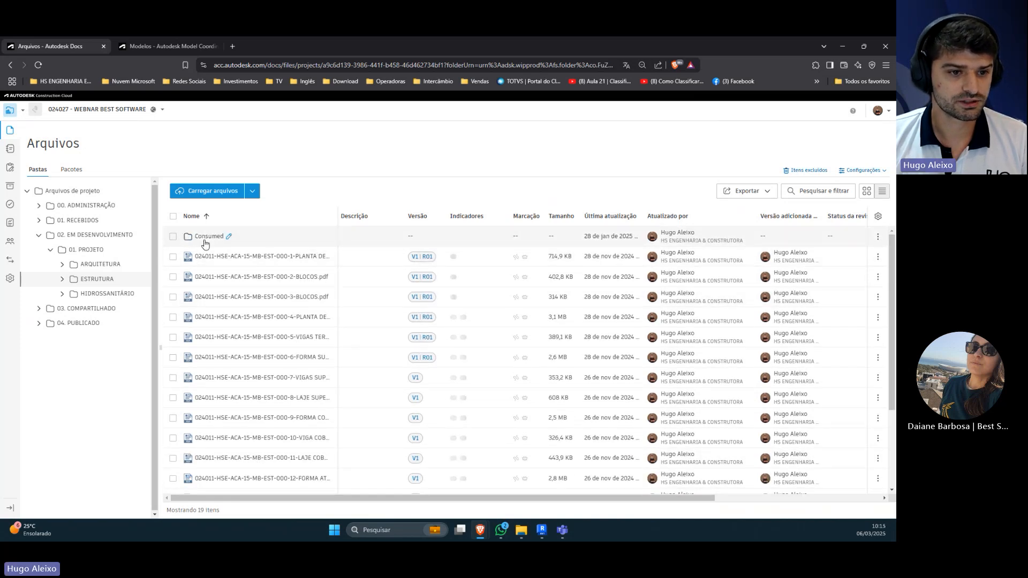
click(205, 241)
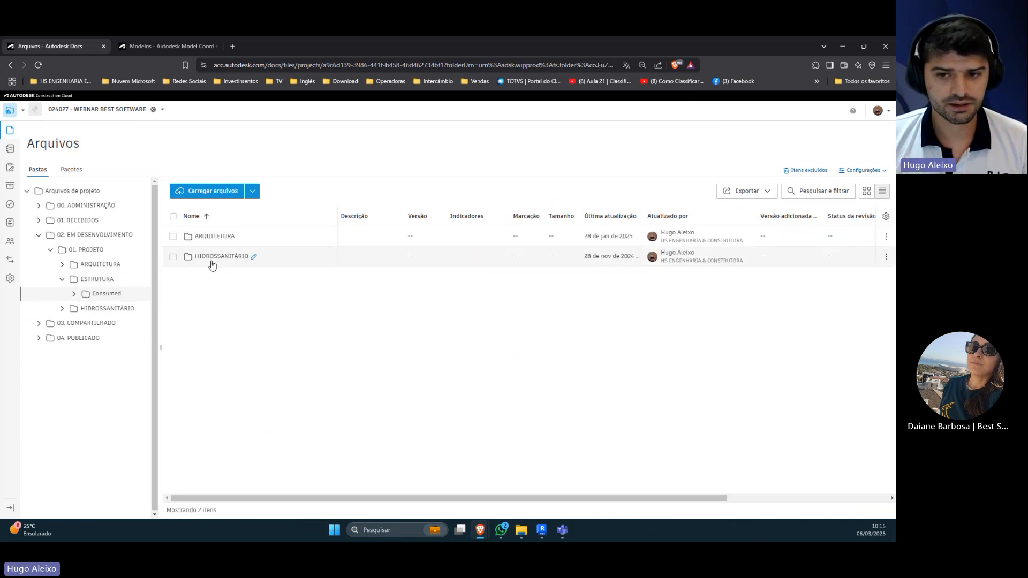
click(213, 236)
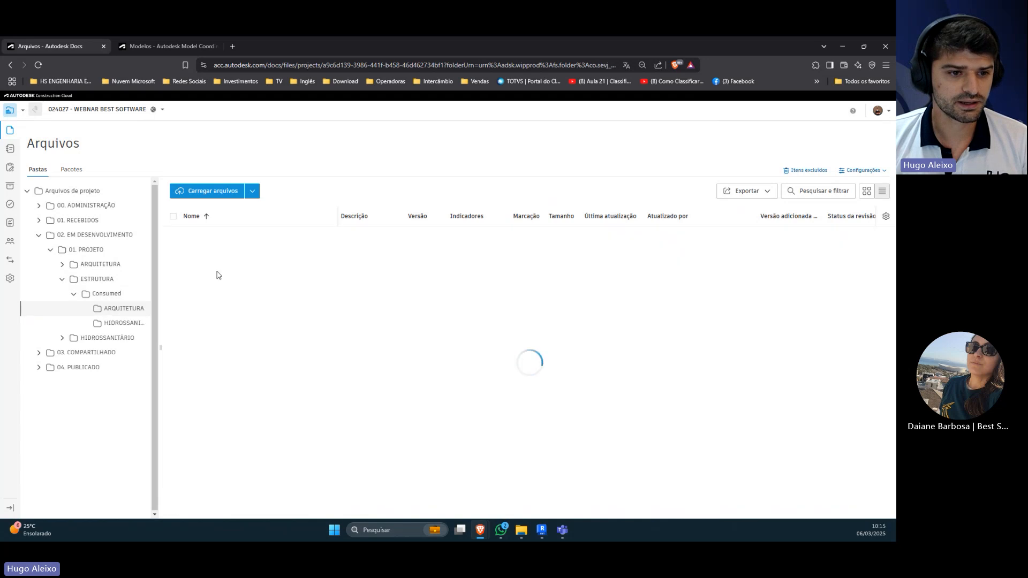
click(120, 323)
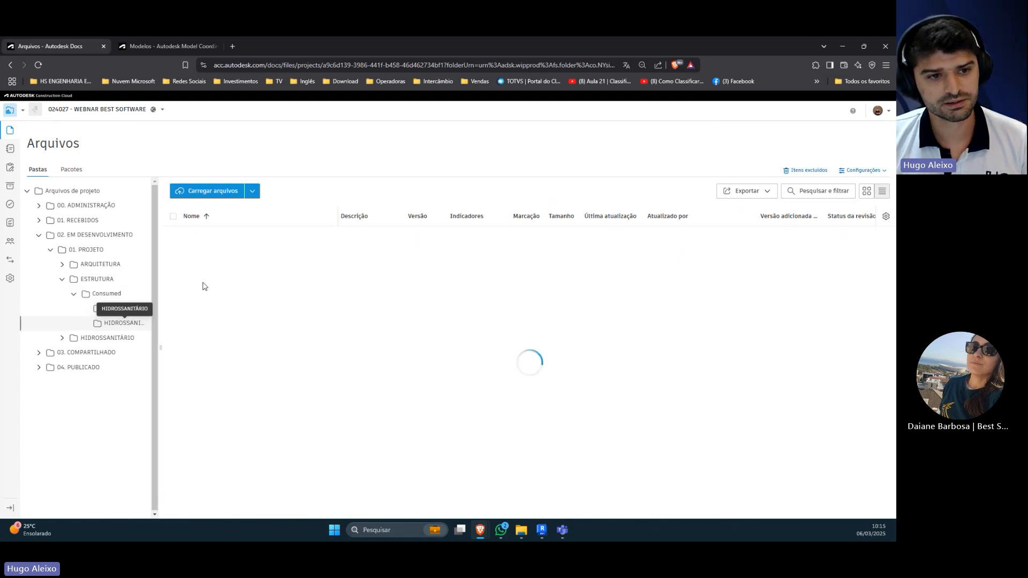
click(73, 294)
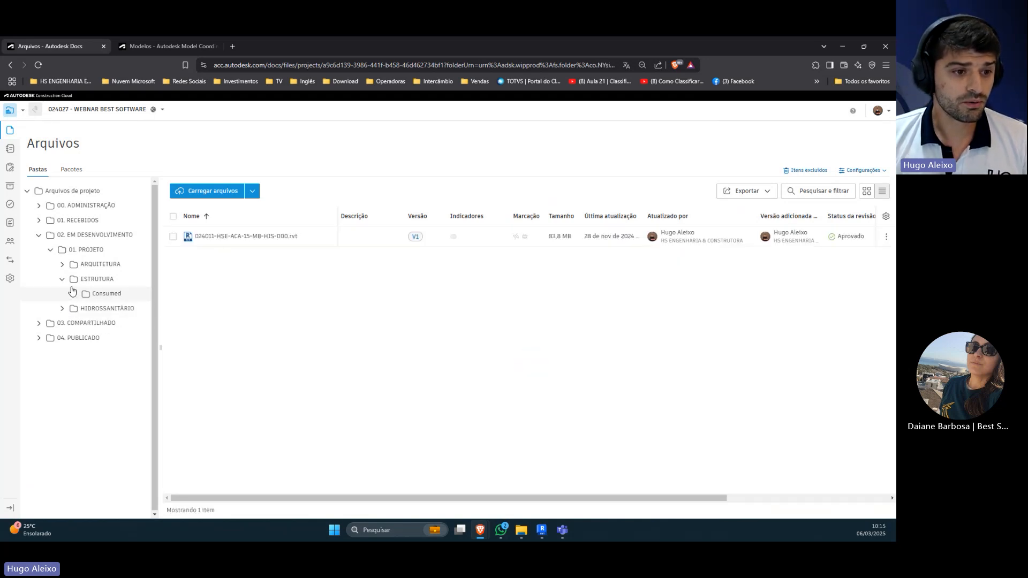
click(75, 279)
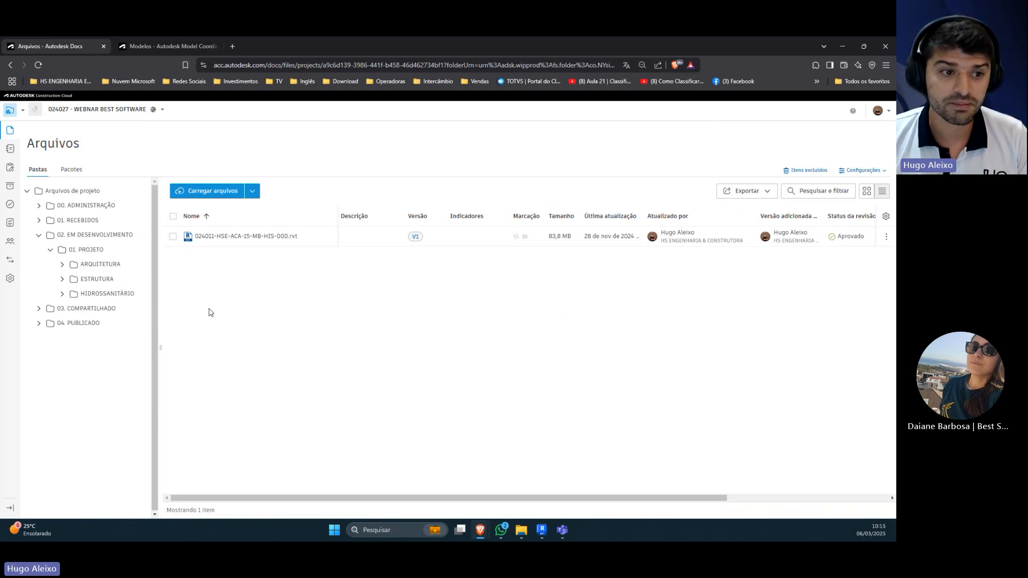
Step: Review the ARQUITETURA folder's Consumed subfolders once more and collapse the folder
click(113, 269)
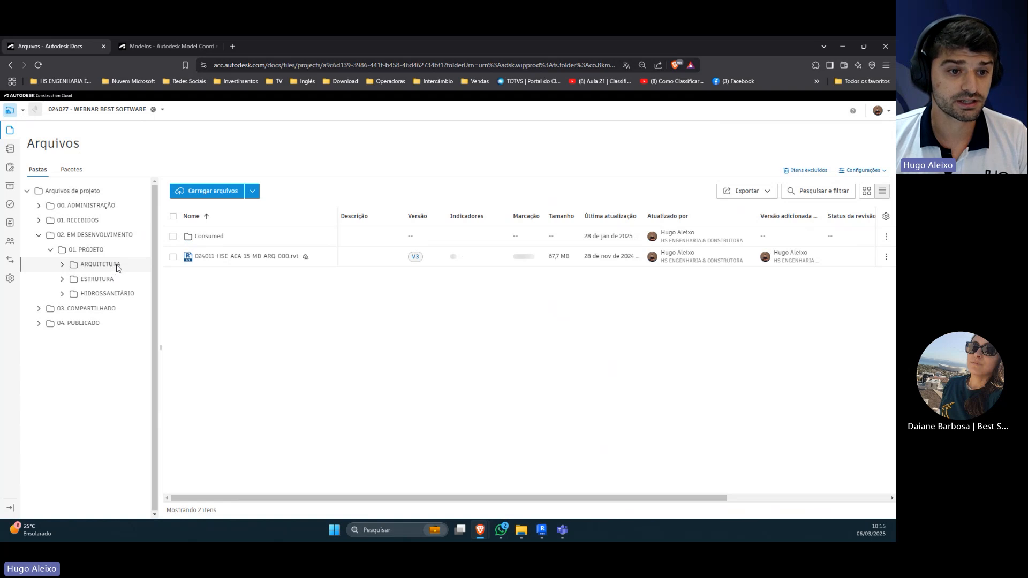
click(209, 237)
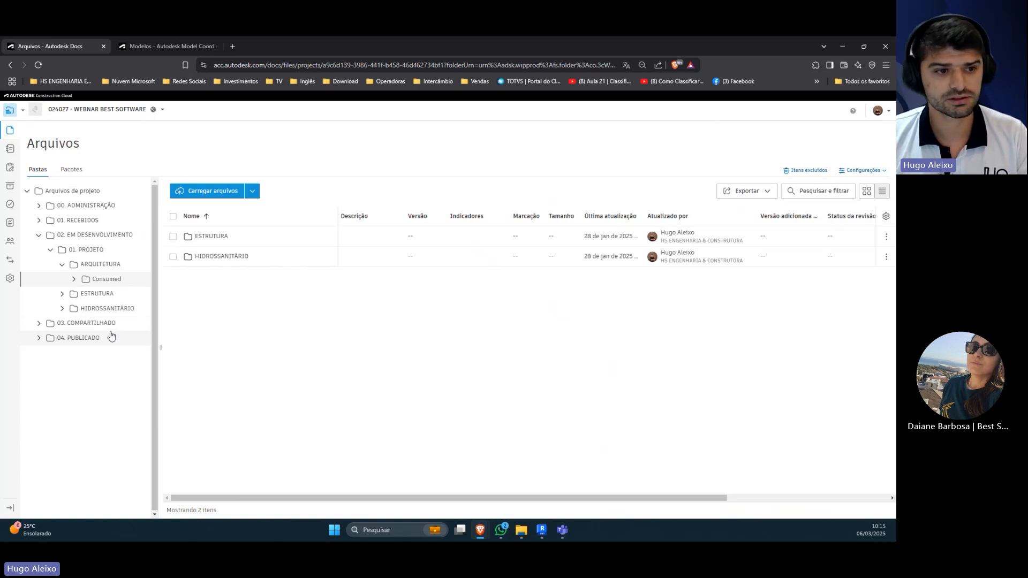
click(63, 264)
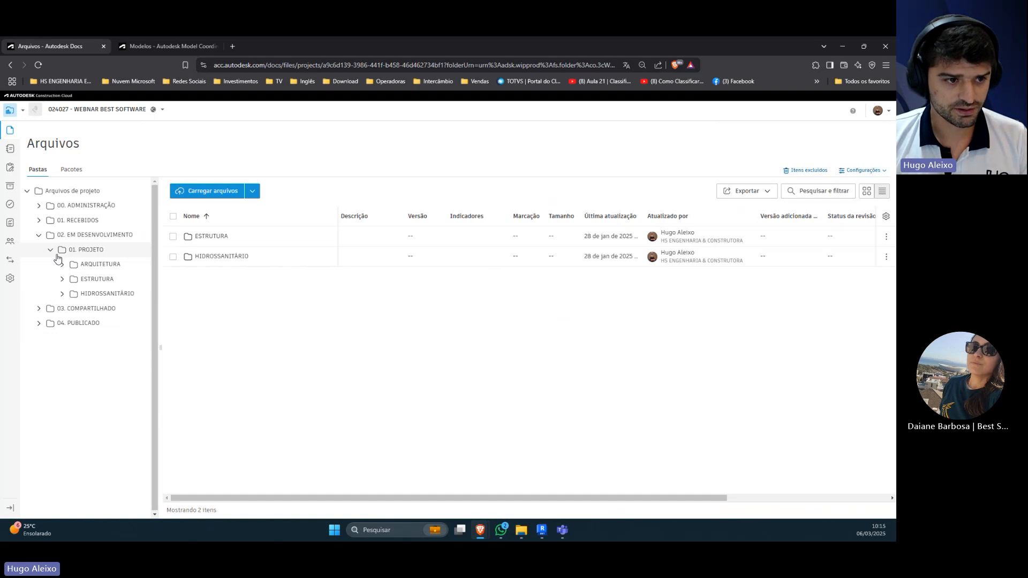
Step: Return to the models list in Model Coordination and narrow the Modelos column
click(128, 48)
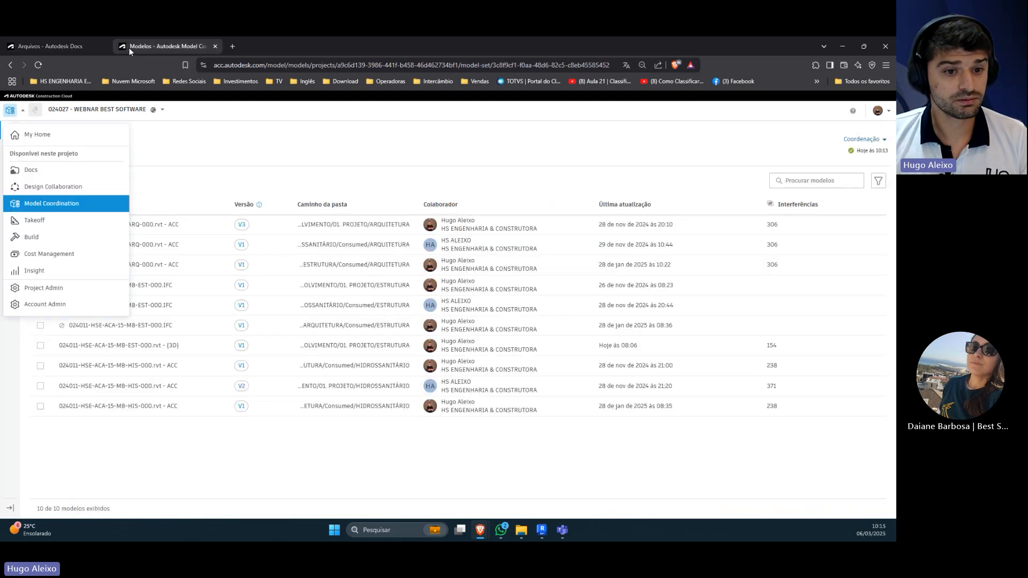
click(174, 171)
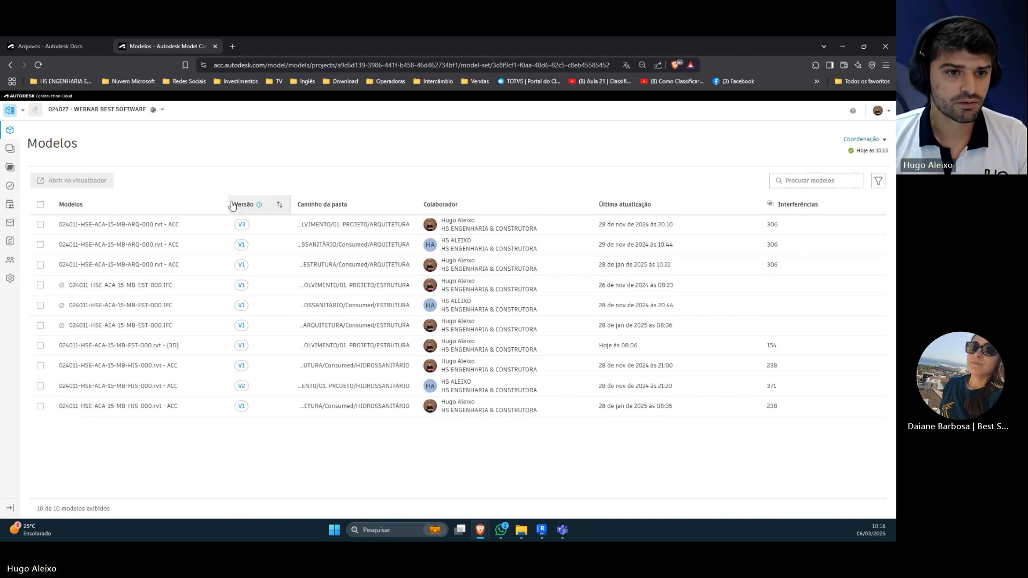
drag(227, 200, 200, 201)
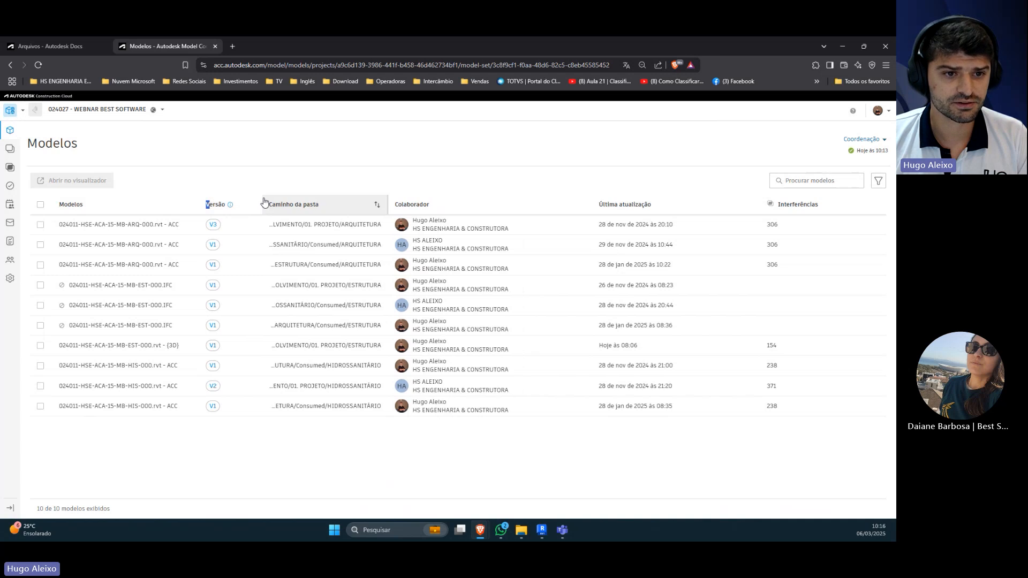
mouse_move(262, 200)
mouse_down()
mouse_move(310, 204)
mouse_move(271, 181)
mouse_move(270, 195)
mouse_up()
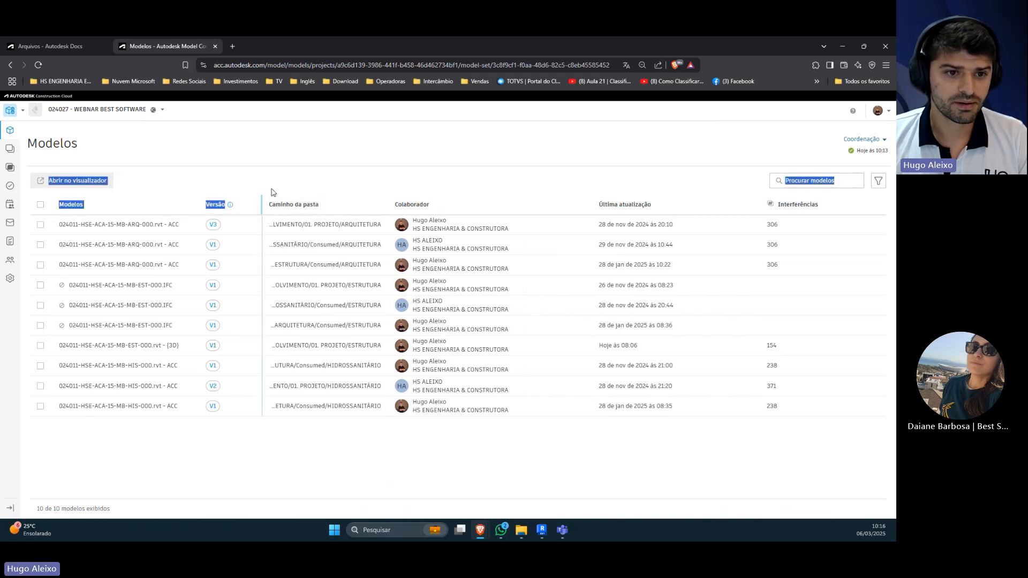
click(271, 184)
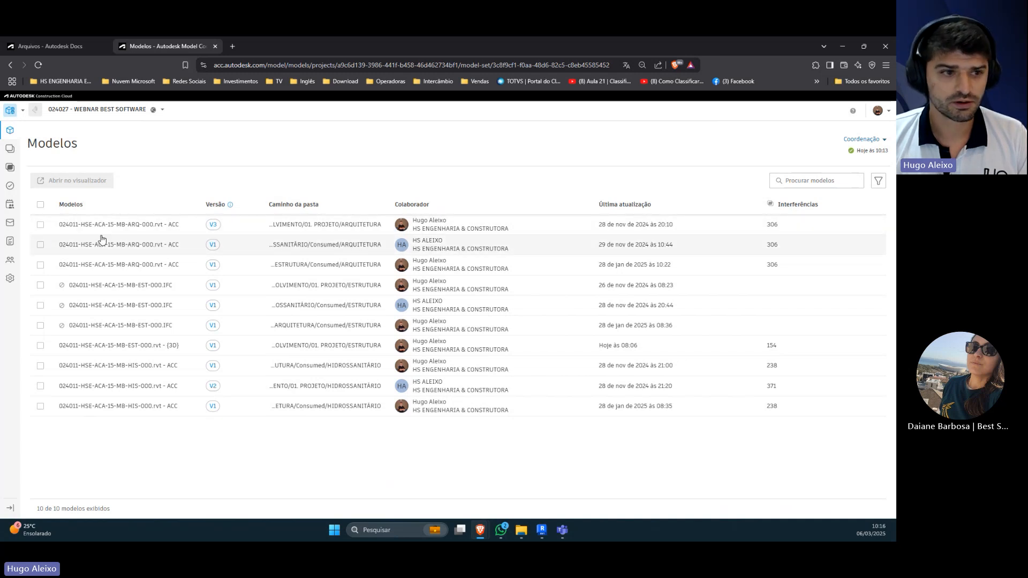
click(41, 207)
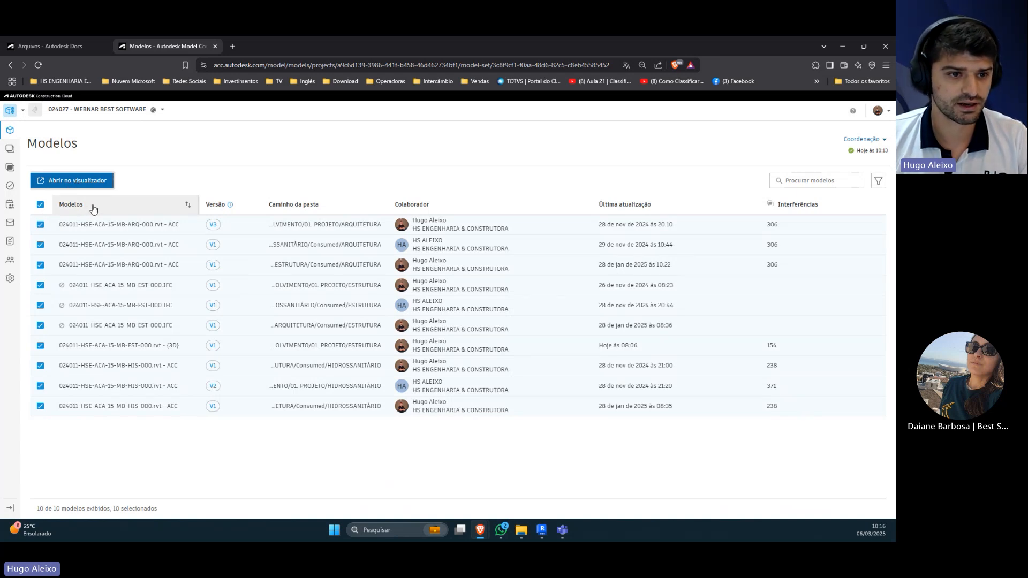
click(44, 208)
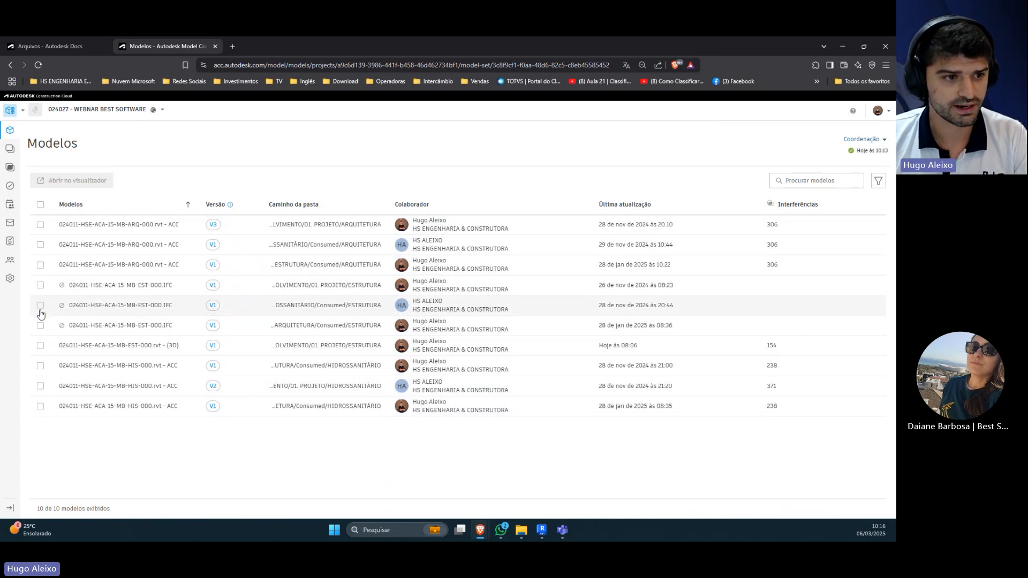
mouse_move(62, 288)
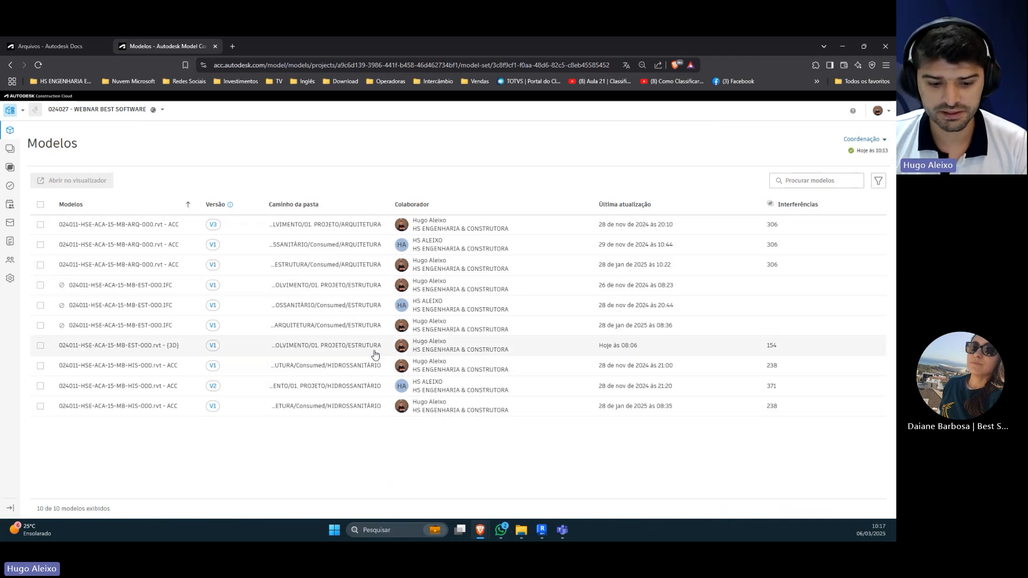
click(43, 206)
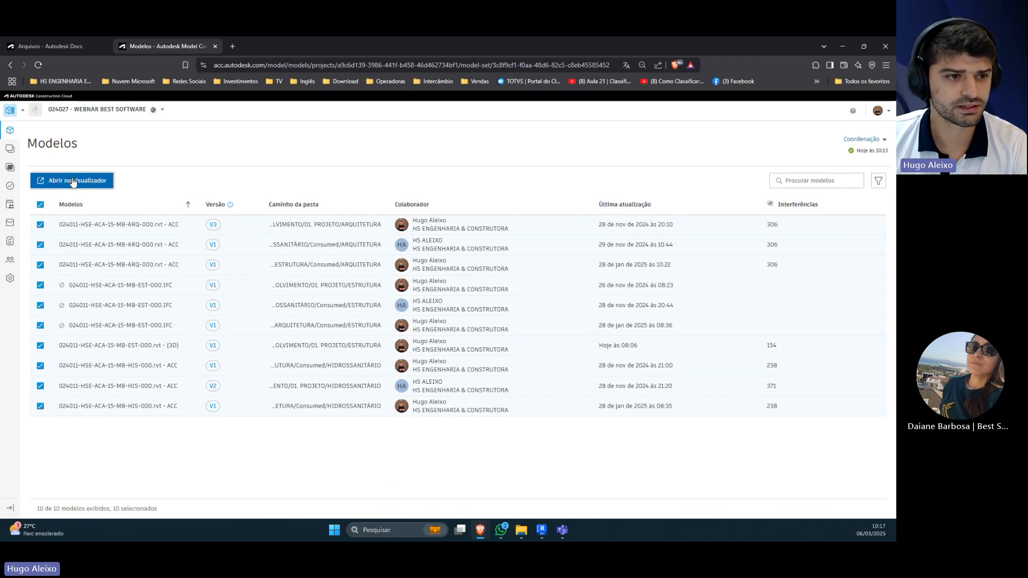
click(43, 207)
Step: Select all the models in the Coordenação space and open them together in the viewer
click(41, 225)
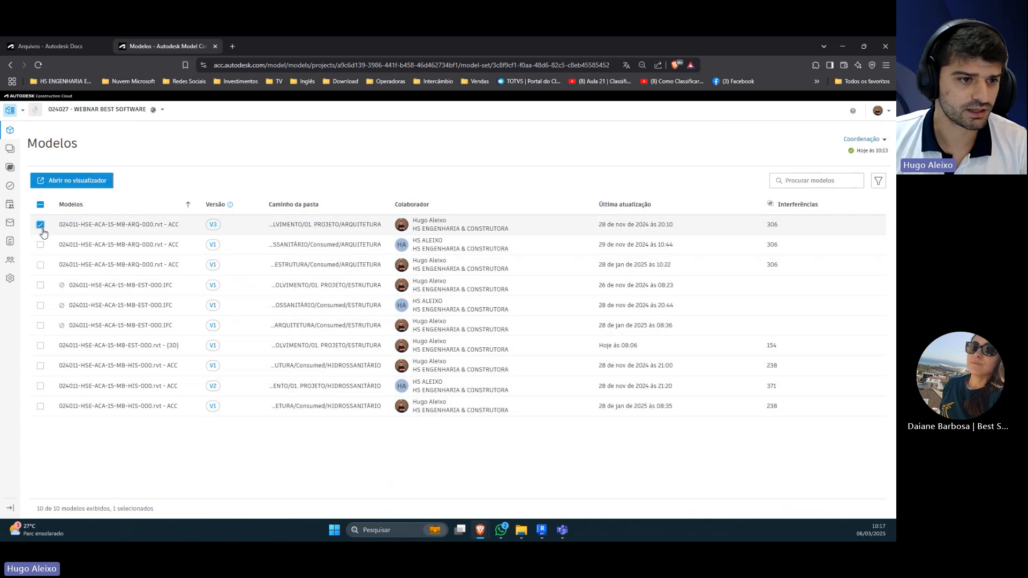
click(41, 246)
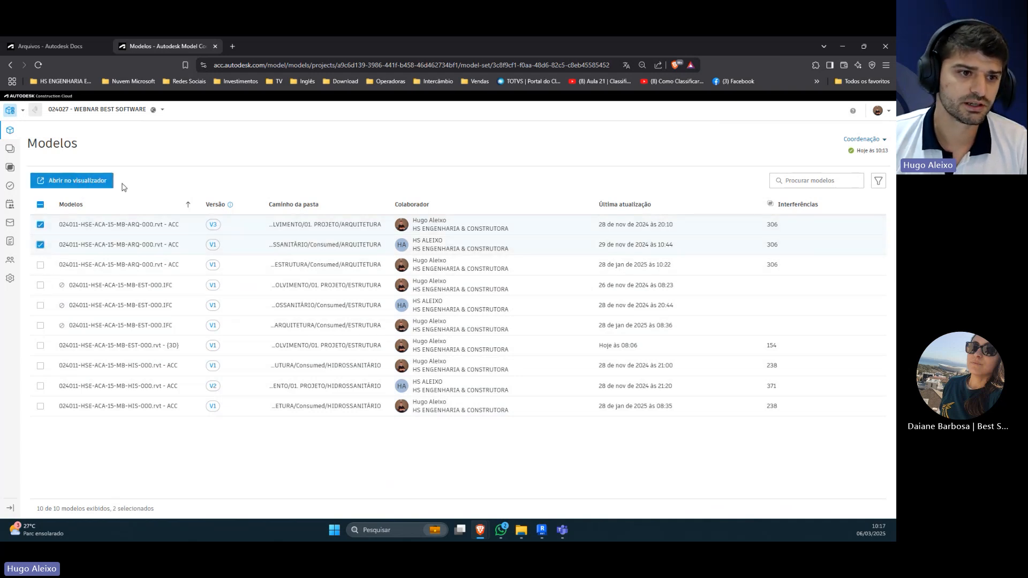
click(40, 204)
click(71, 181)
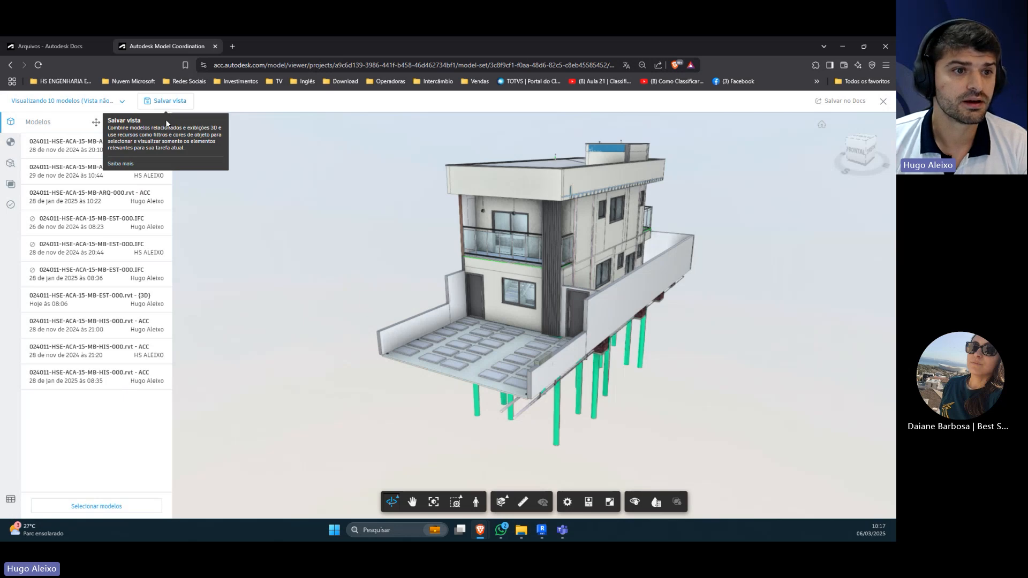
Step: Limit the viewer to the ARQ V3, EST {3D} V1 and HIS V2 models stored directly in the 01. PROJETO discipline folders
click(97, 507)
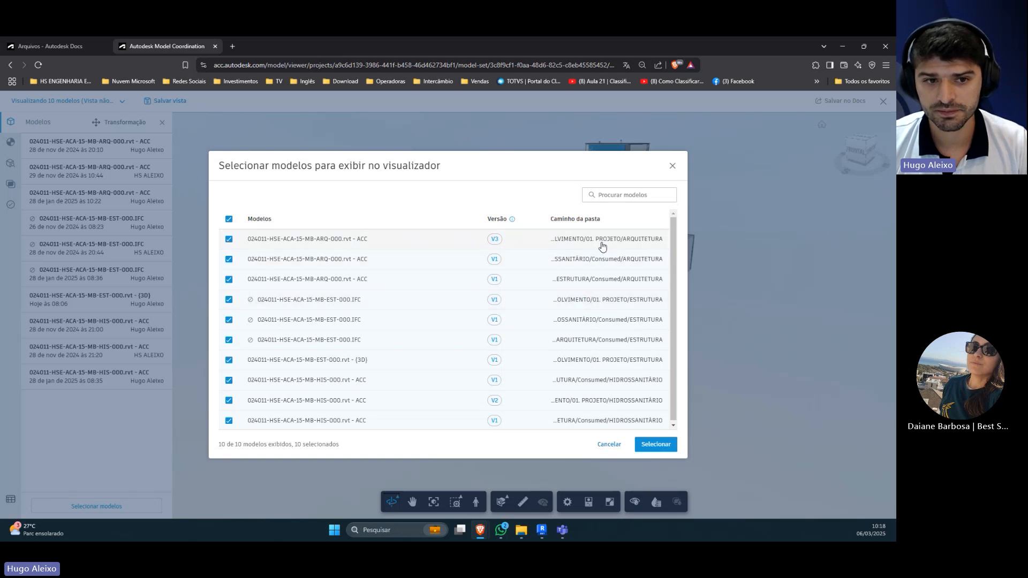
click(228, 218)
click(229, 240)
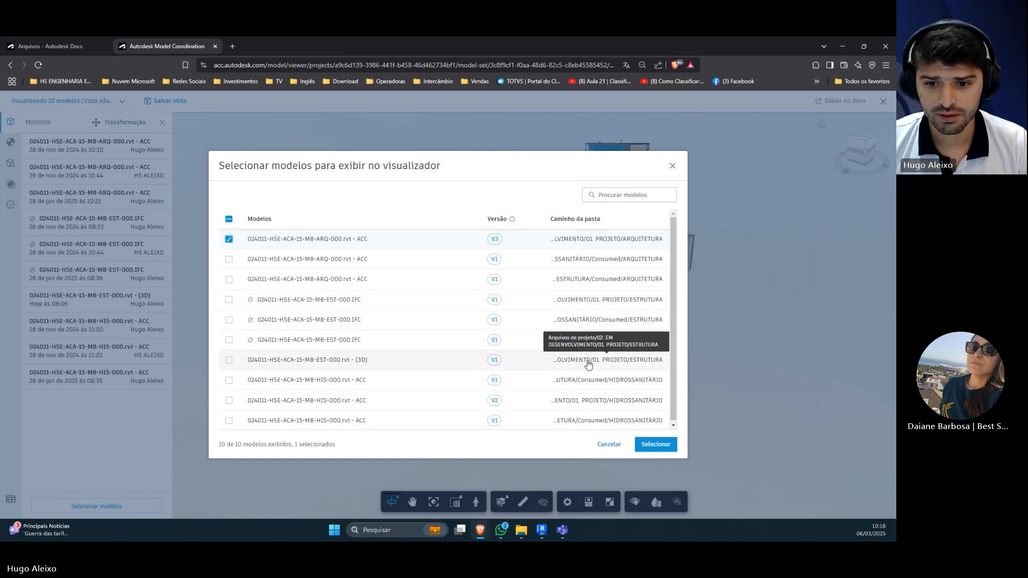
click(229, 361)
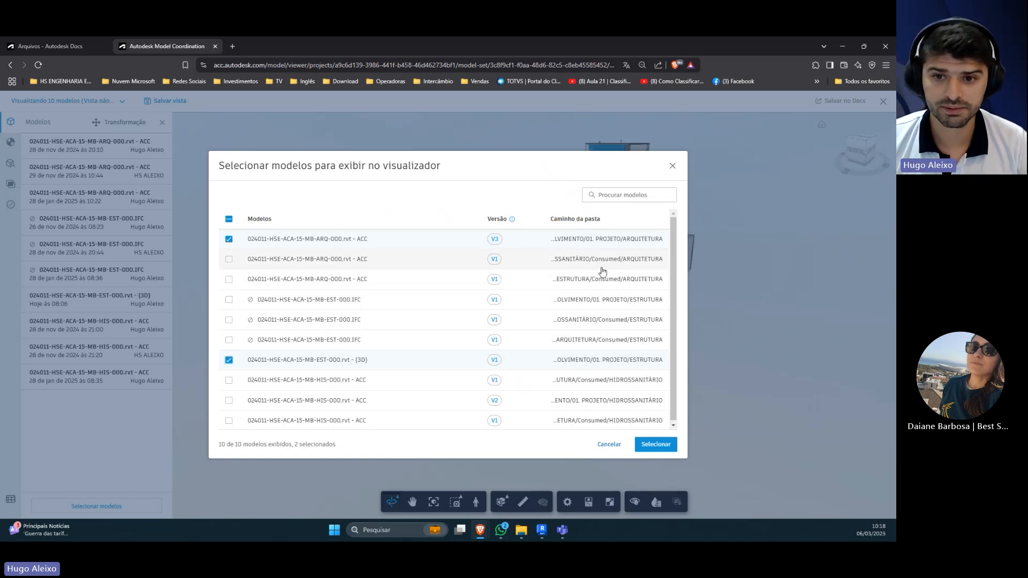
scroll(534, 307, down, 1)
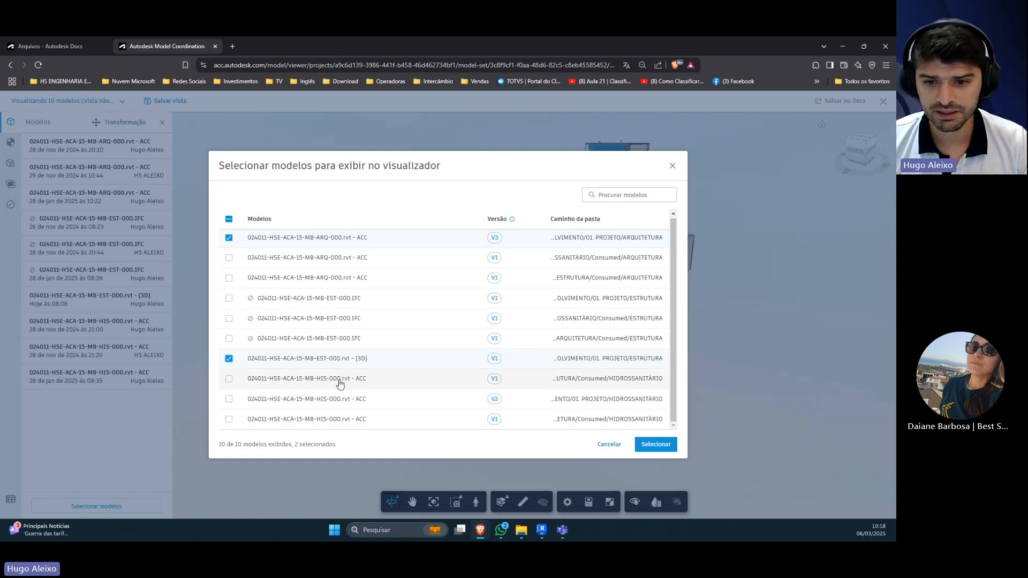
click(229, 400)
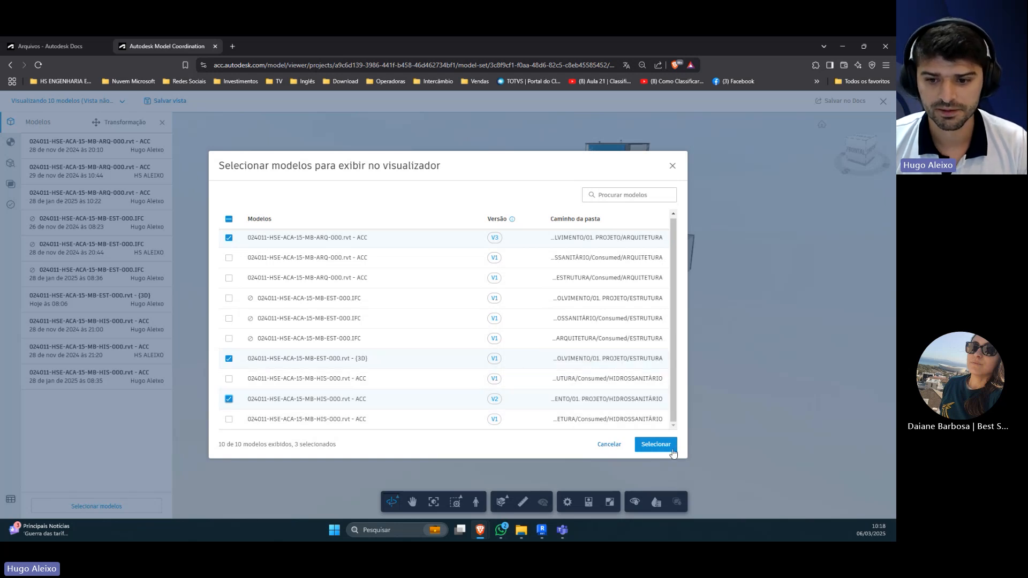
click(655, 445)
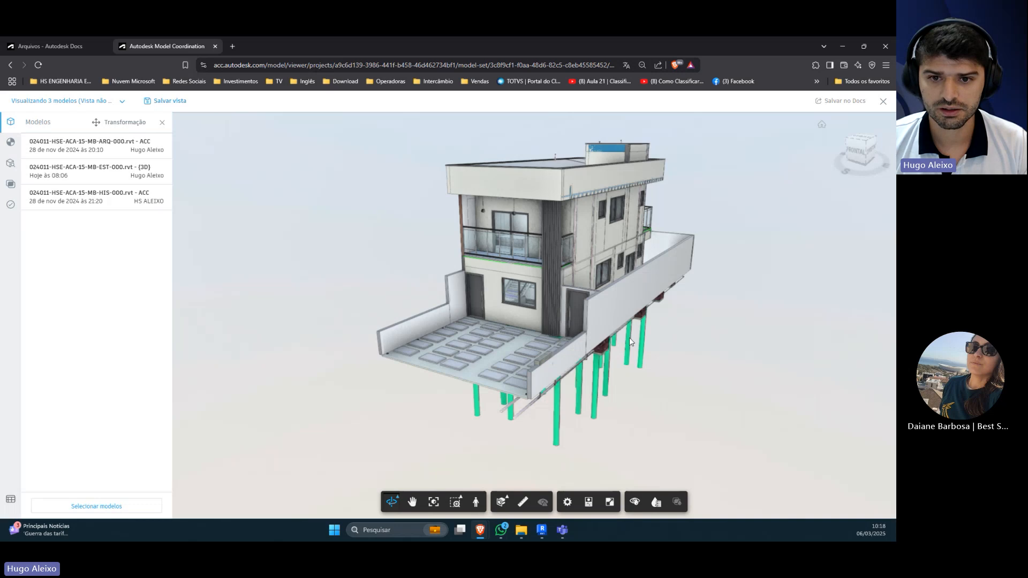
Step: Orient the house towards its front facade and save the view as Modelo Federado with Público privacy
scroll(420, 213, down, 2)
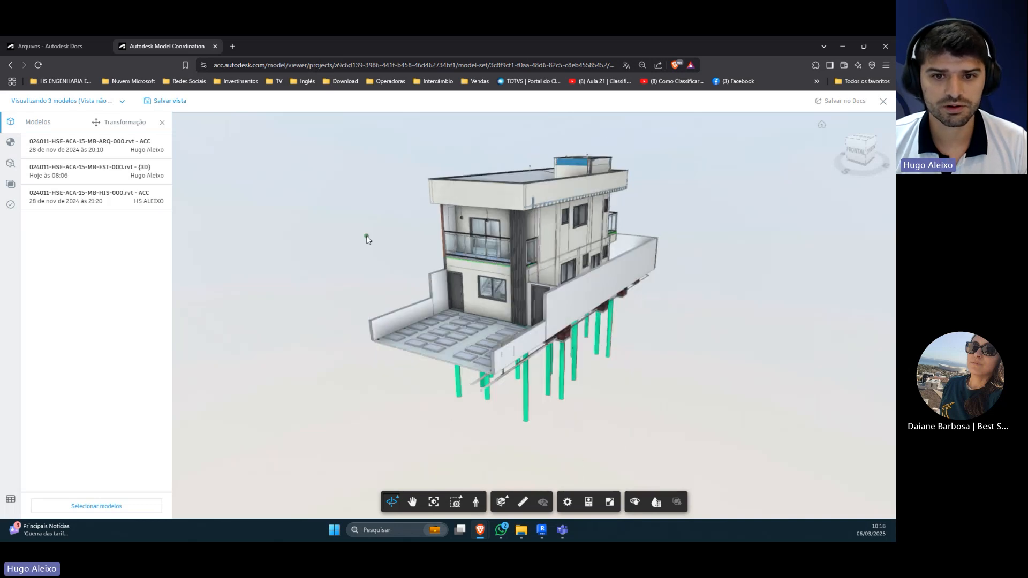
scroll(367, 239, up, 5)
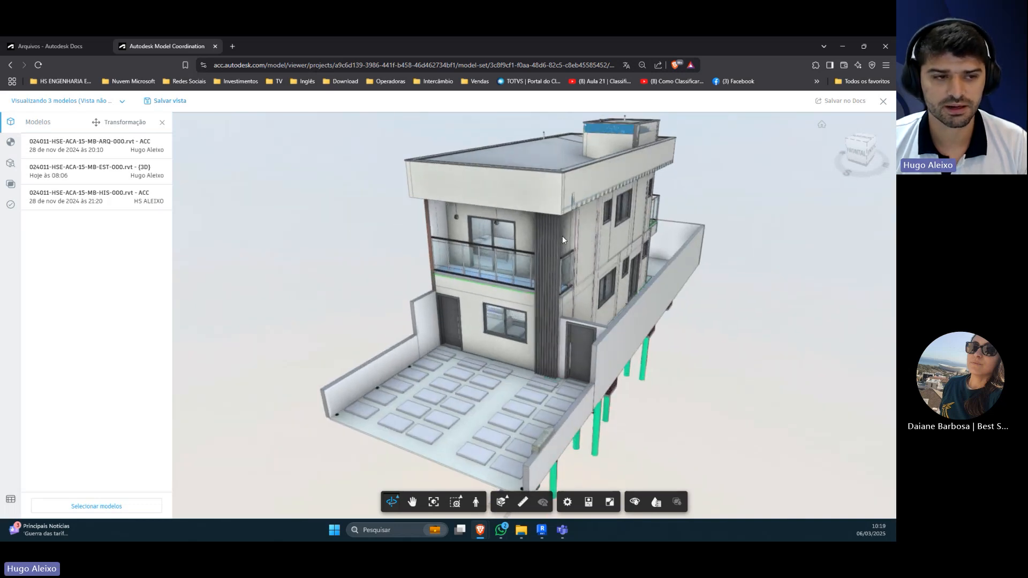
drag(272, 207, 300, 209)
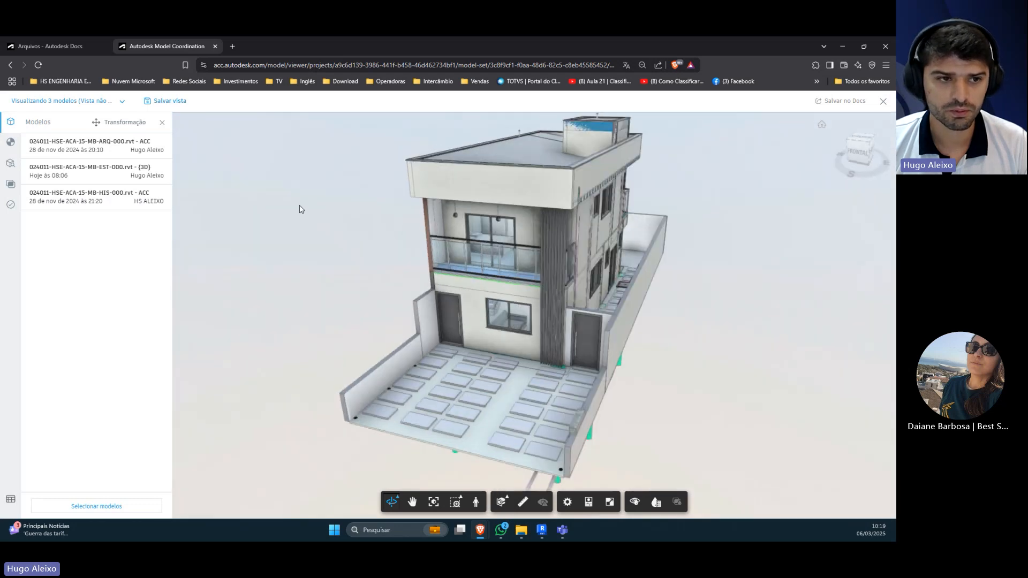
click(179, 104)
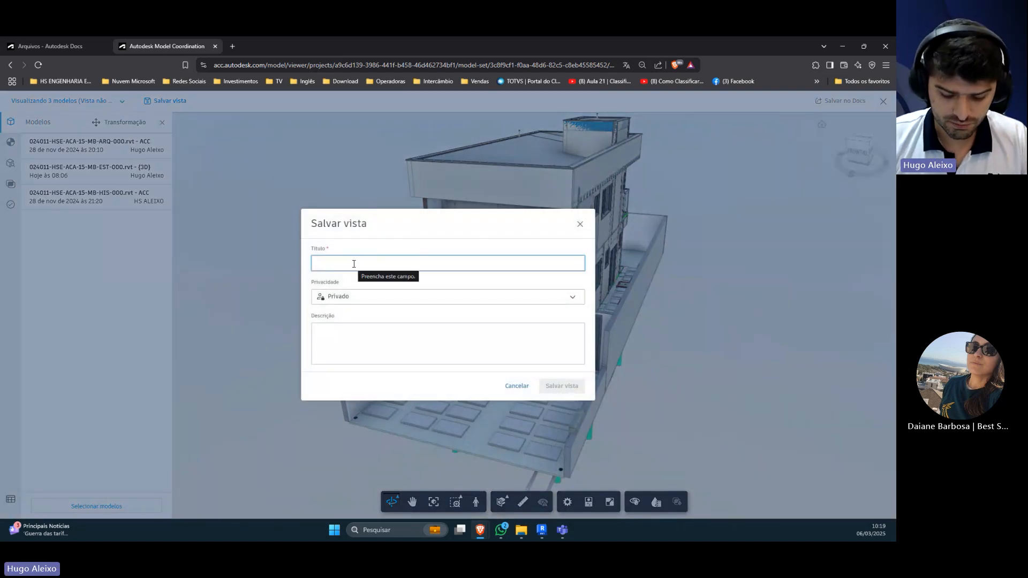
text(Modelo Fed)
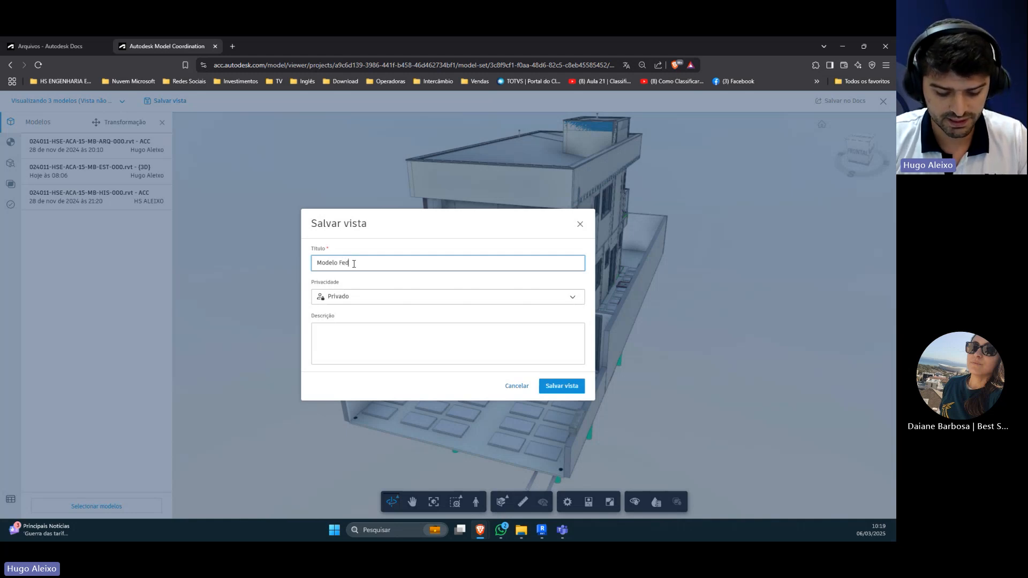
text(erado)
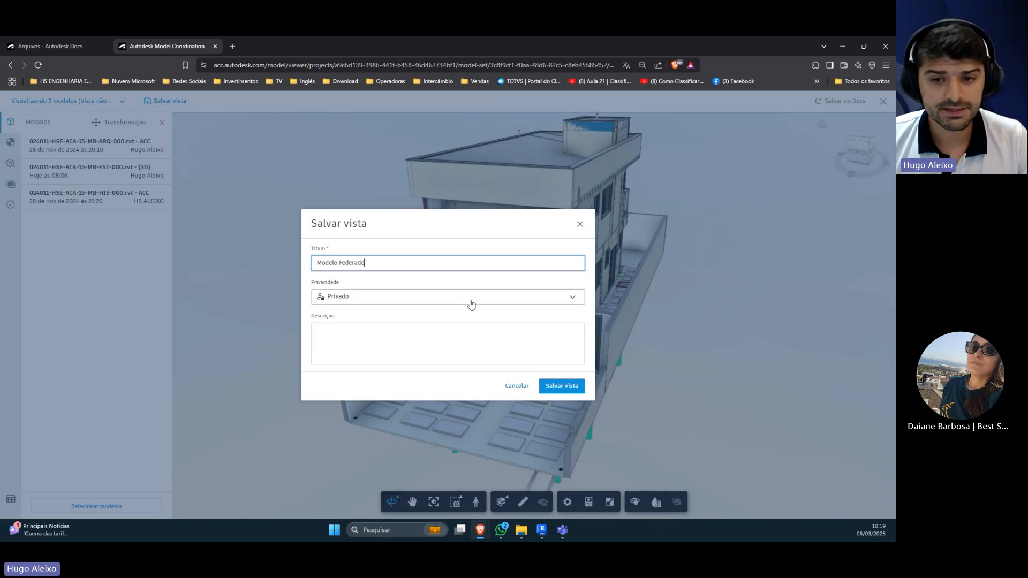
click(571, 300)
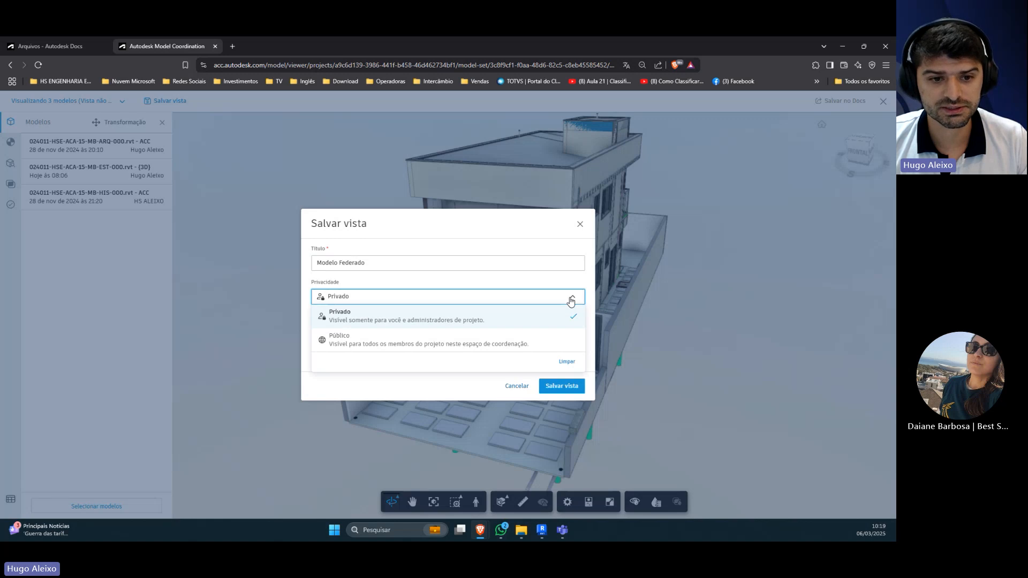
click(395, 345)
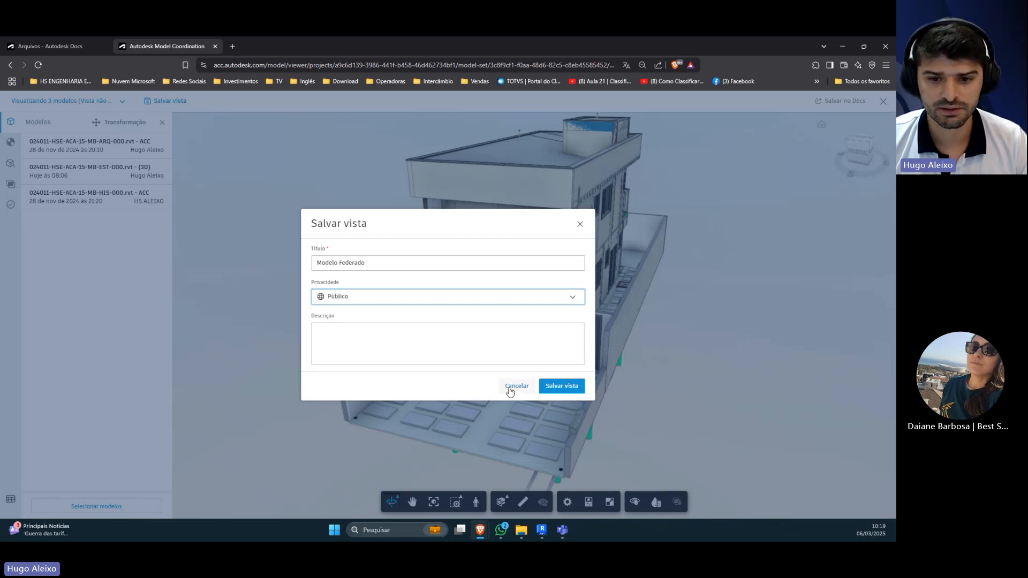
click(561, 386)
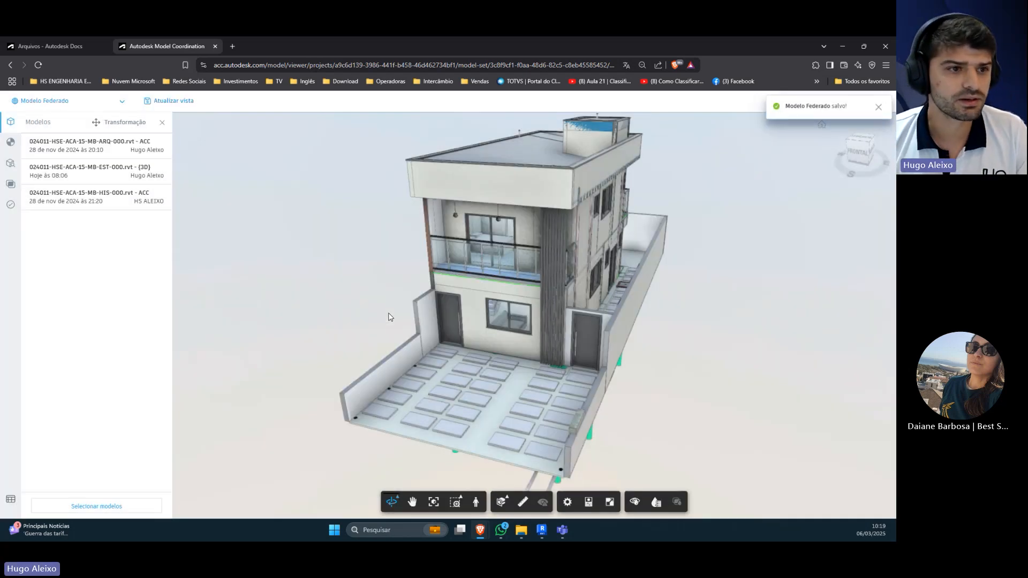
click(878, 106)
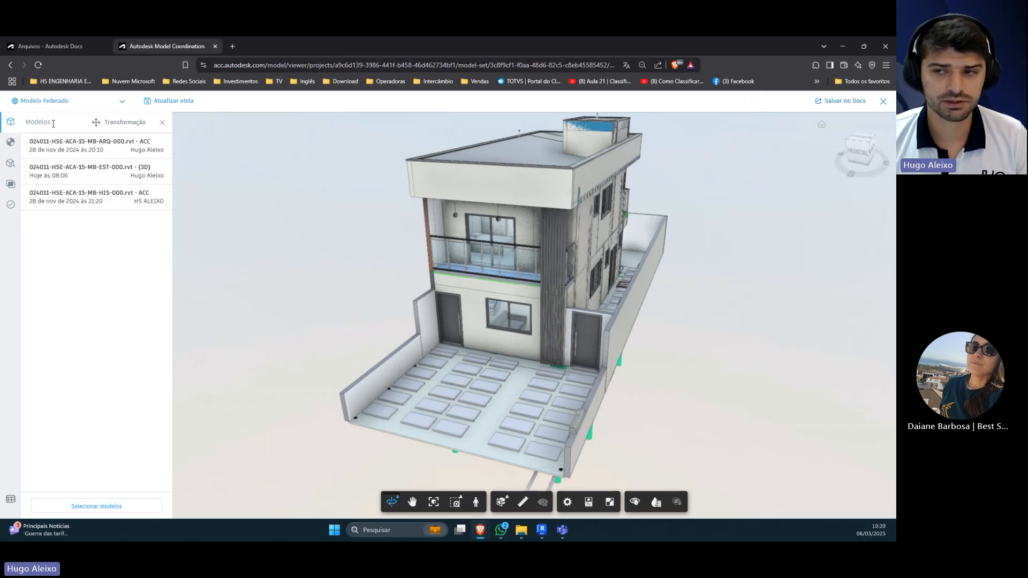
Step: Leave the viewer, go to the saved views list and check the available coordination spaces
click(883, 102)
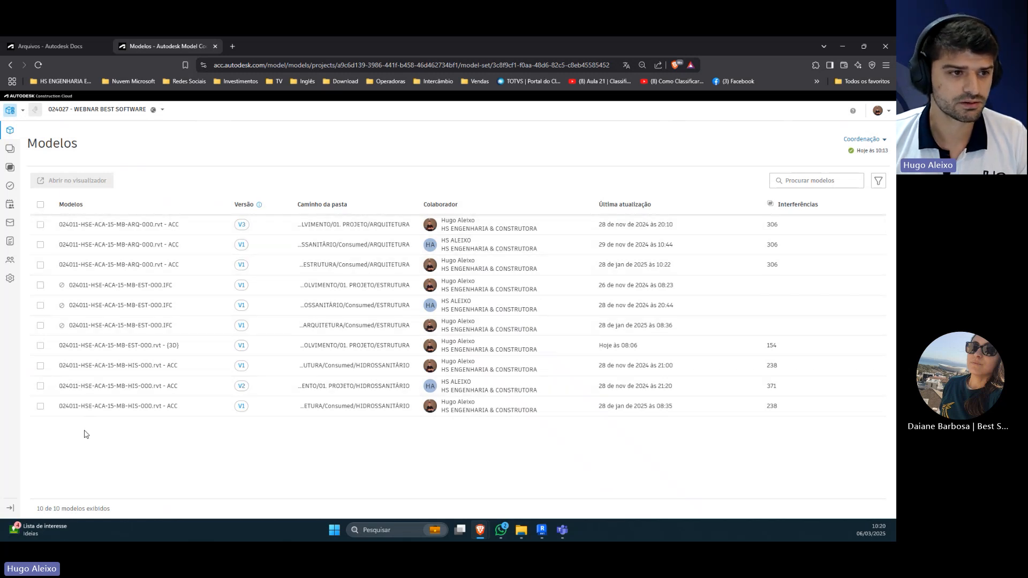
click(19, 153)
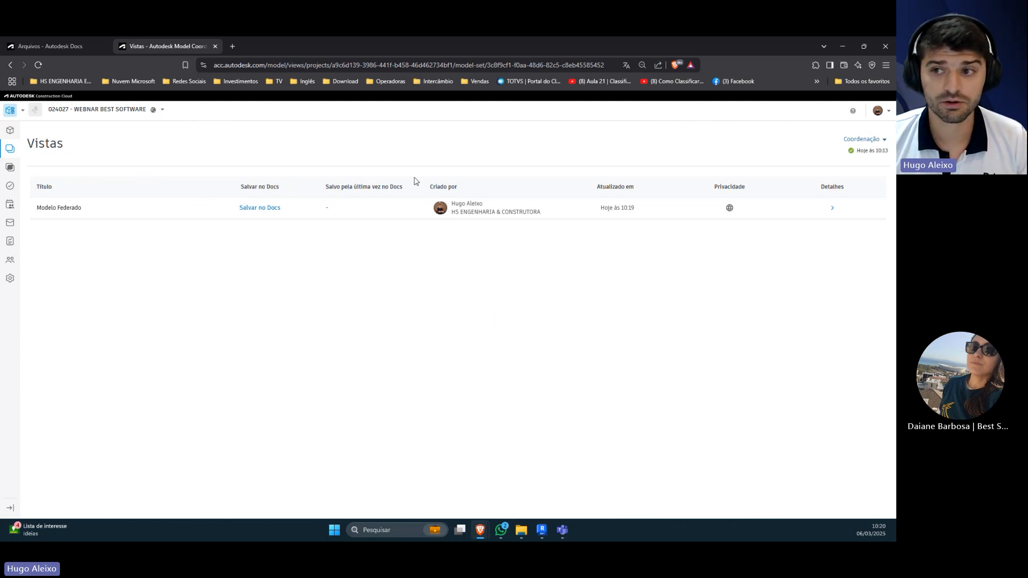
click(864, 139)
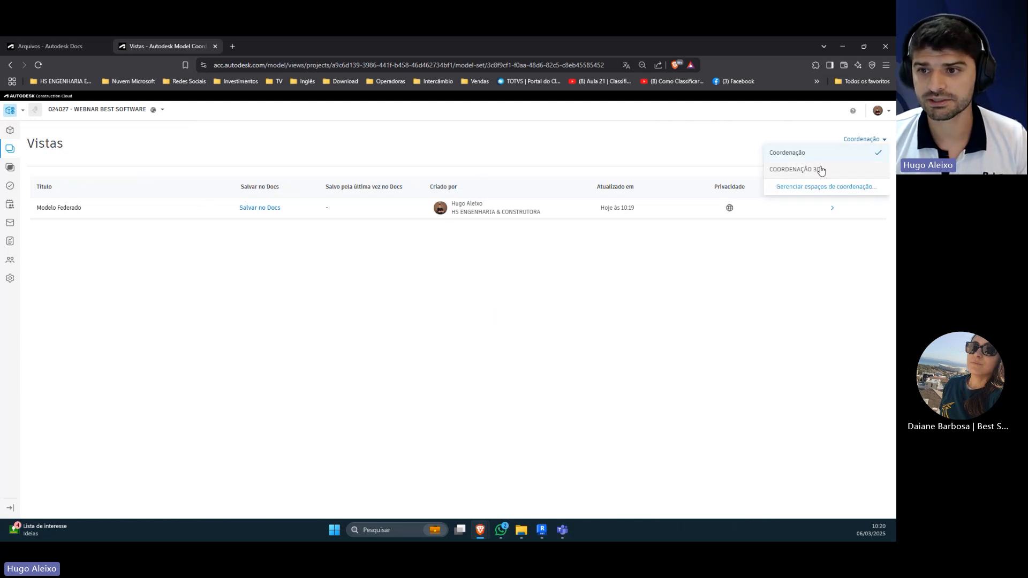
click(616, 140)
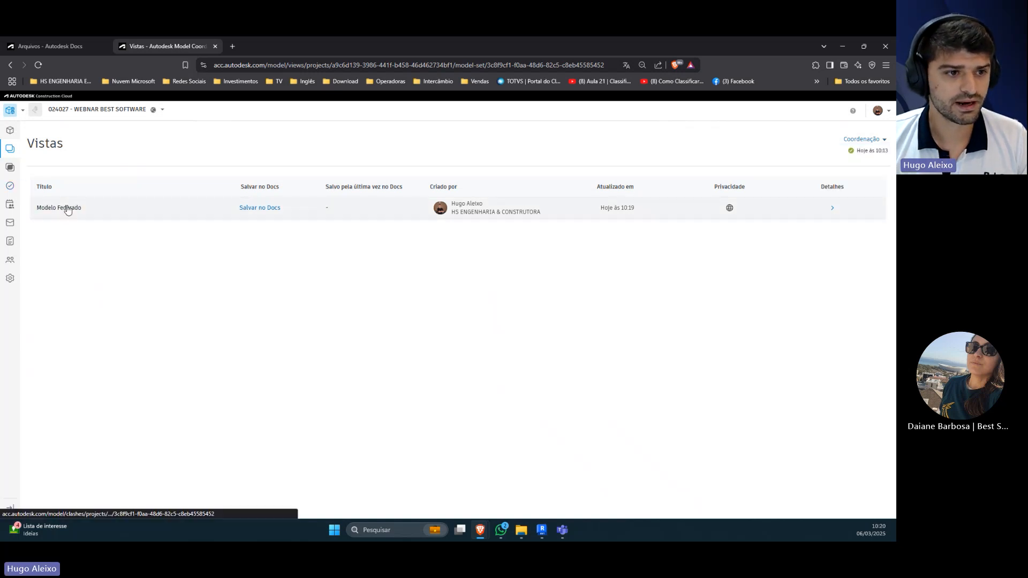
Step: Open the saved Modelo Federado view, inspect the combined house model from its front and close the viewer
click(73, 212)
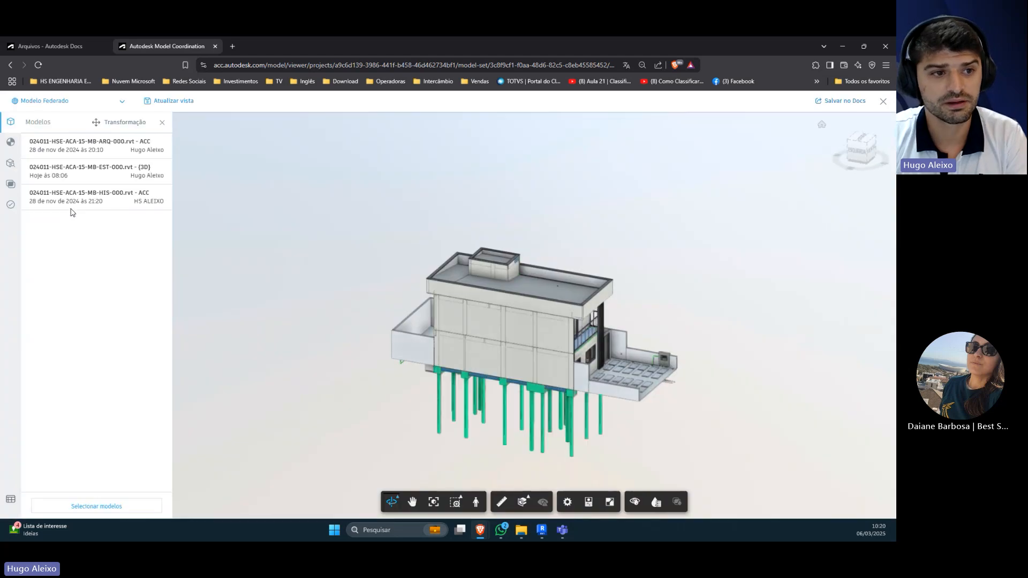
drag(695, 288, 406, 291)
scroll(406, 291, up, 3)
drag(429, 356, 421, 292)
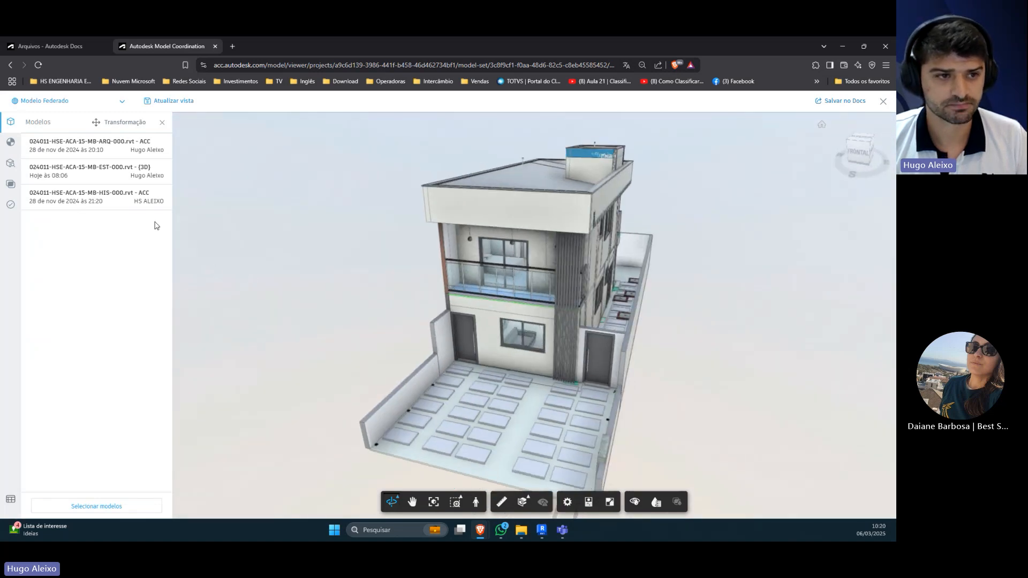
click(884, 103)
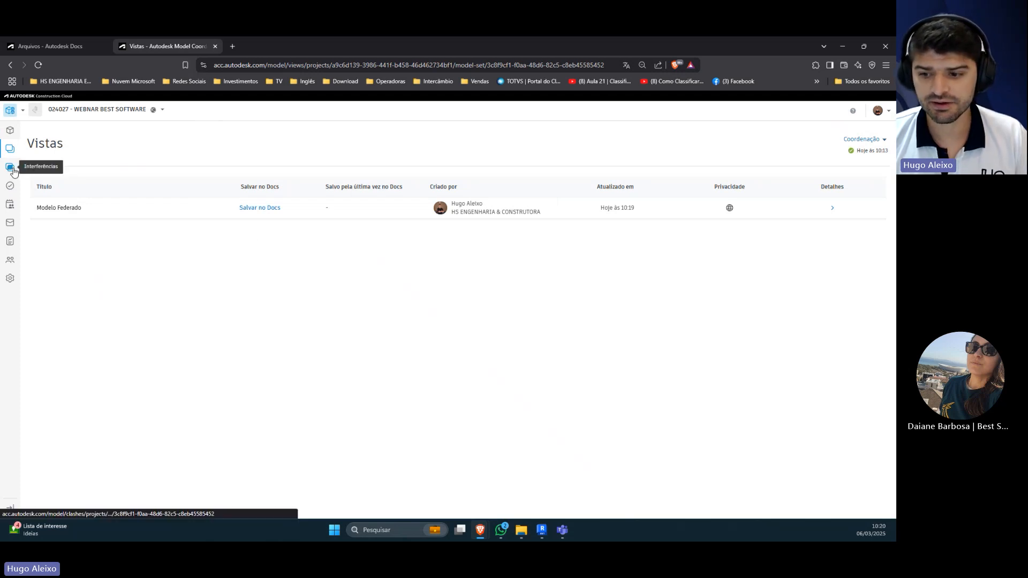
Step: Revisit the models and saved views lists, and examine the active and closed clashes in Interferências
click(10, 132)
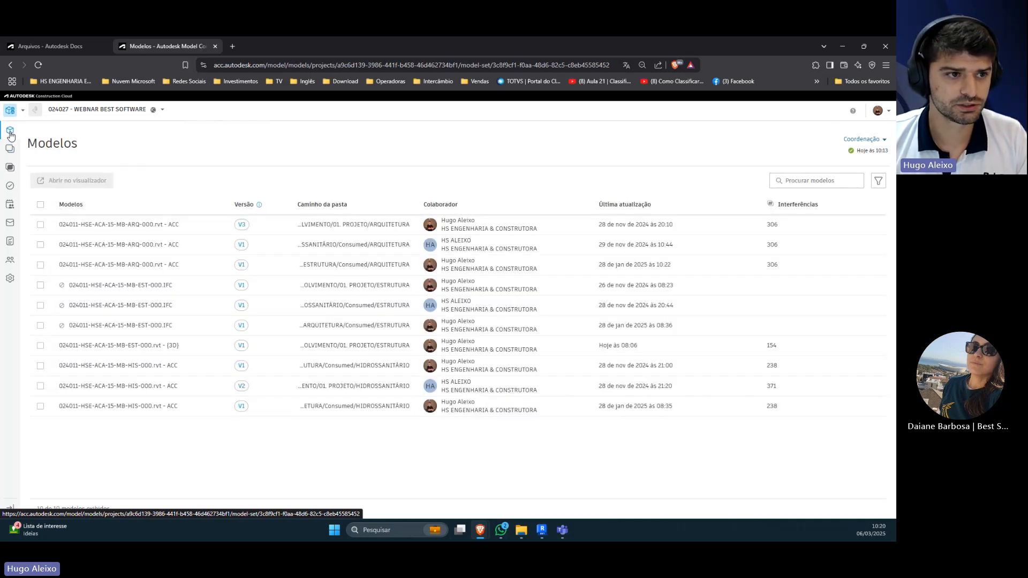
click(11, 150)
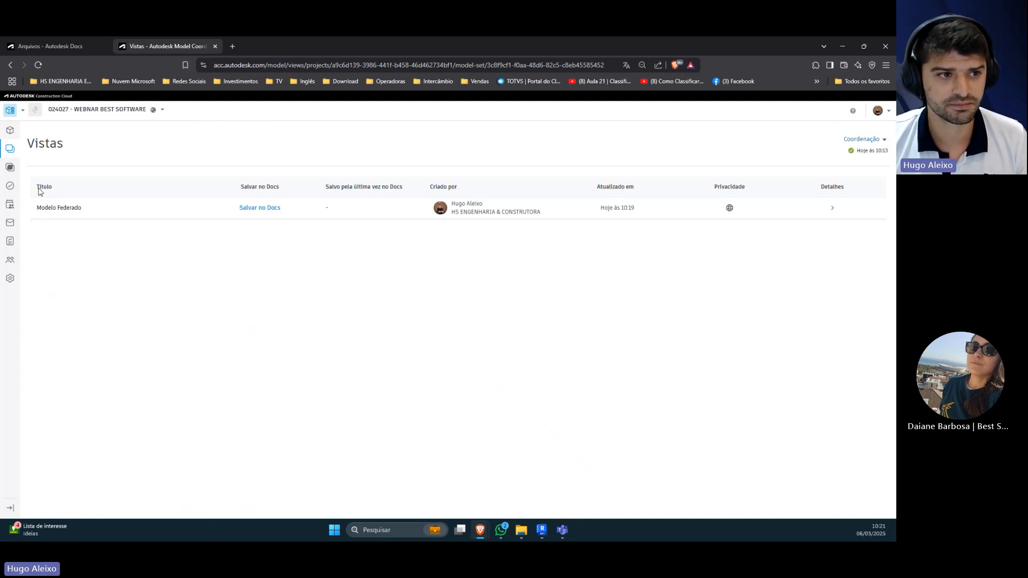
click(15, 170)
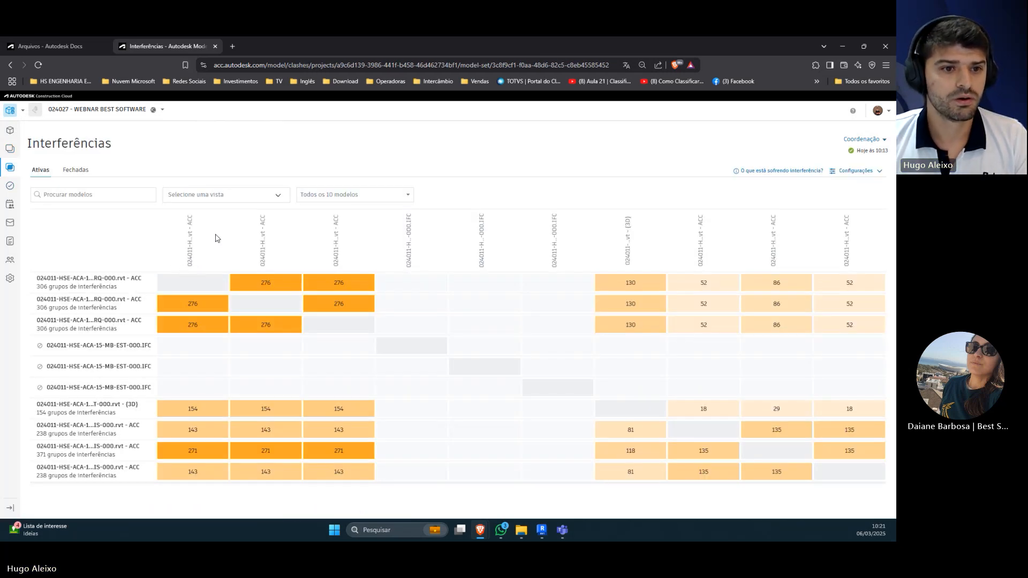
mouse_move(164, 323)
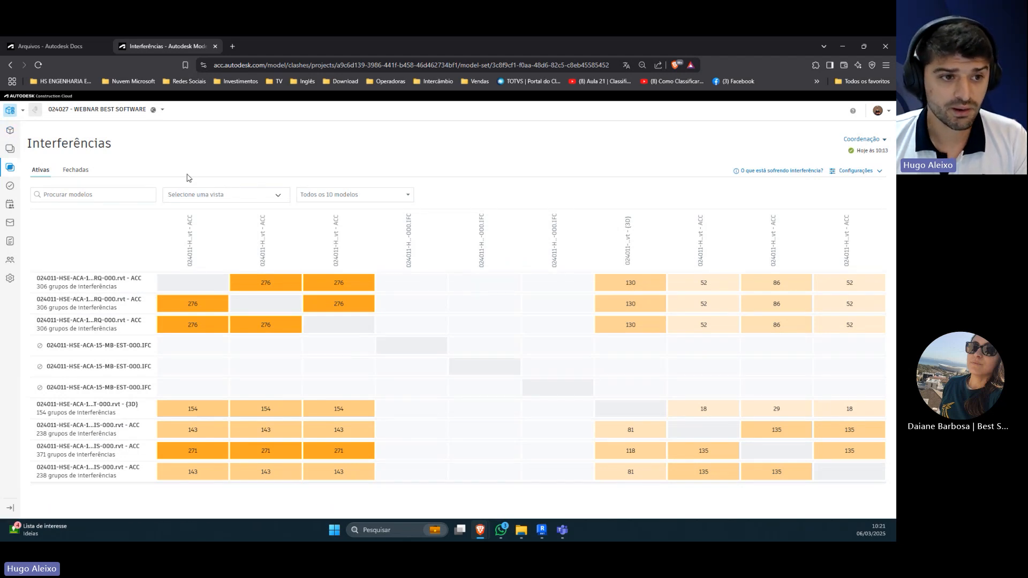
click(76, 170)
click(43, 171)
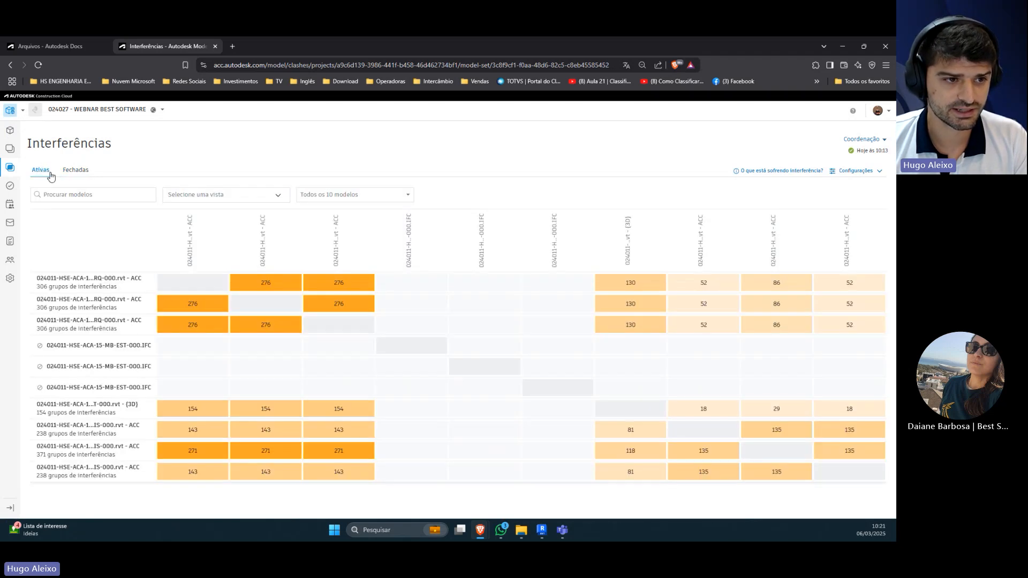
Step: Check the closed and active clashes again, and open the clash detection settings for the models
click(78, 171)
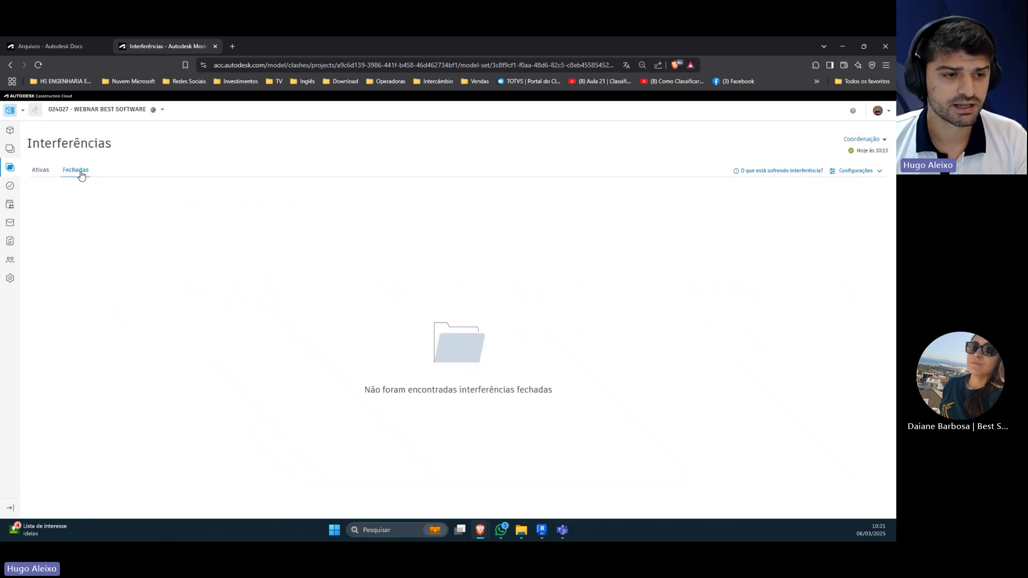
click(42, 171)
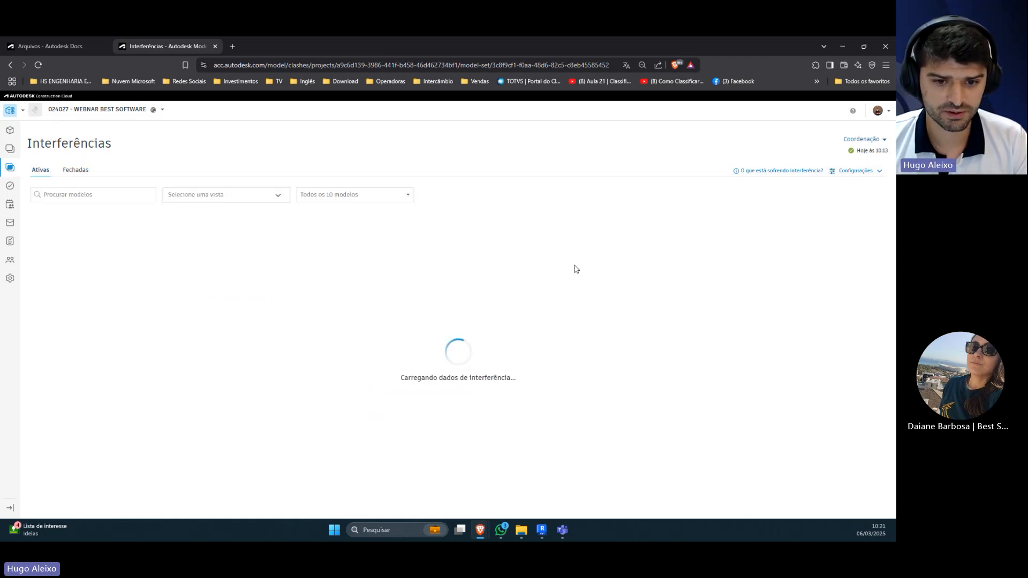
click(855, 171)
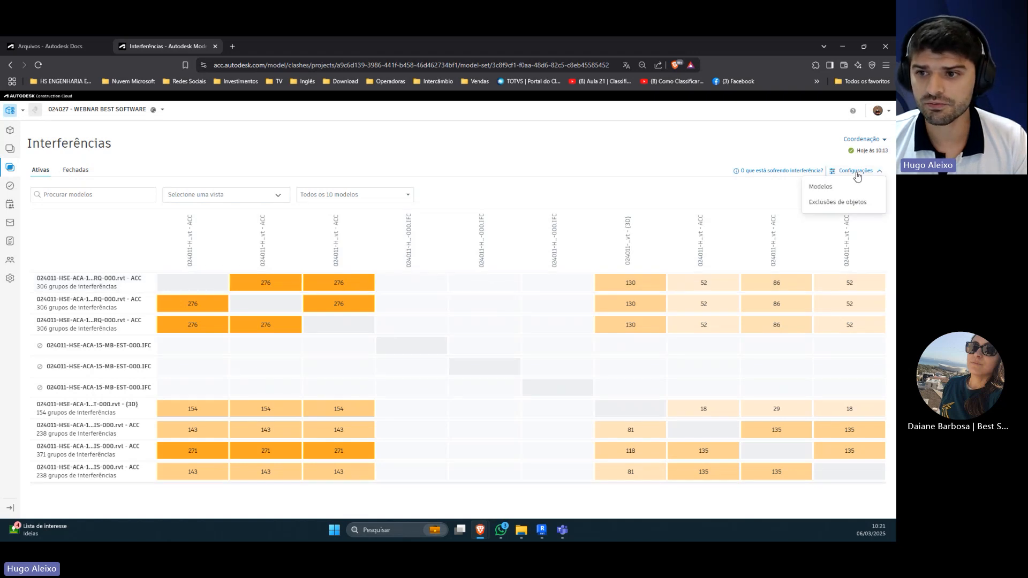
click(823, 186)
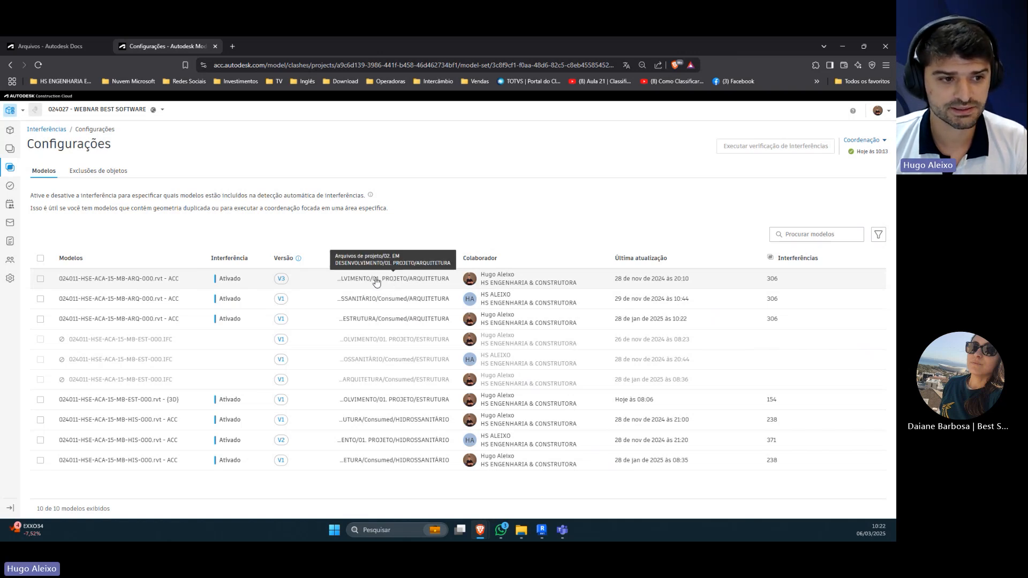
click(40, 279)
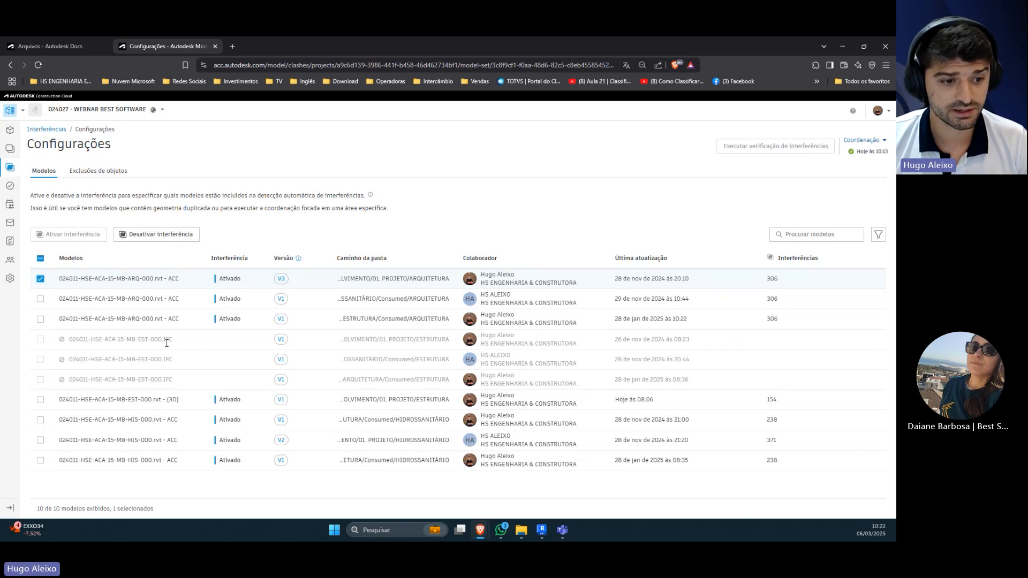
click(41, 400)
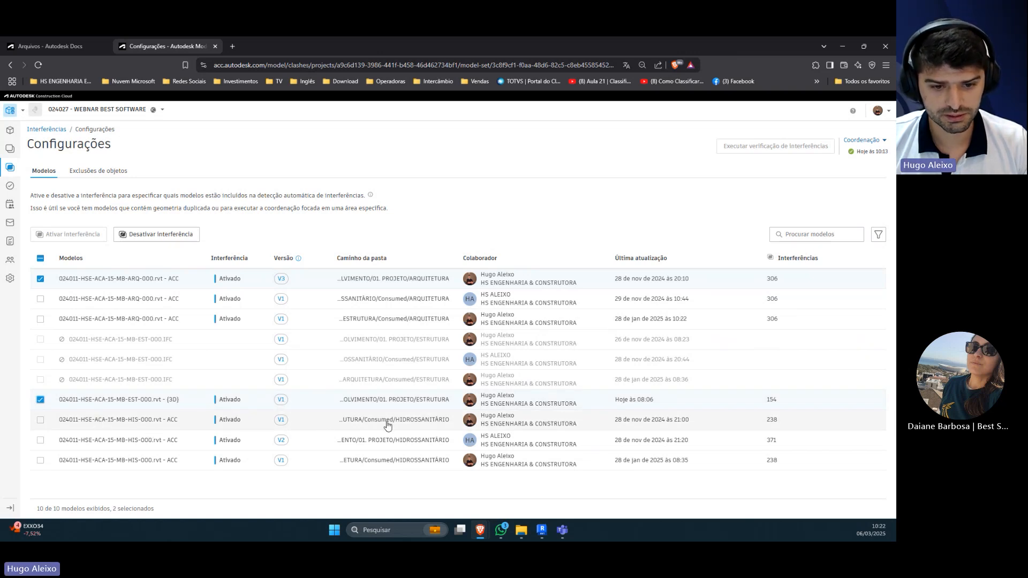
click(40, 440)
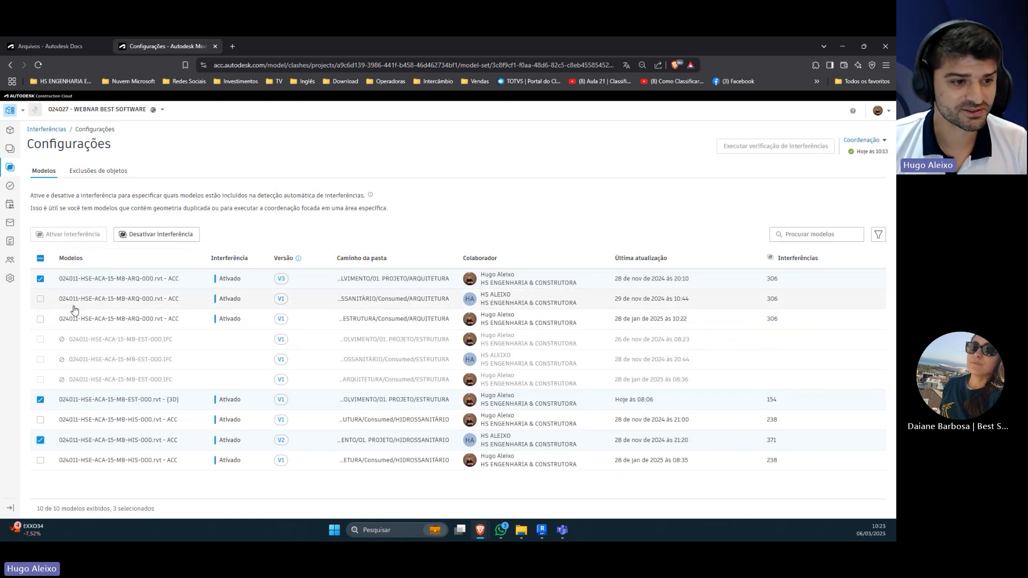
Step: Select only the four duplicate V1 ARQ and HIS models from the Consumed folders, deactivate their interference detection and clear the selection
click(40, 298)
click(40, 279)
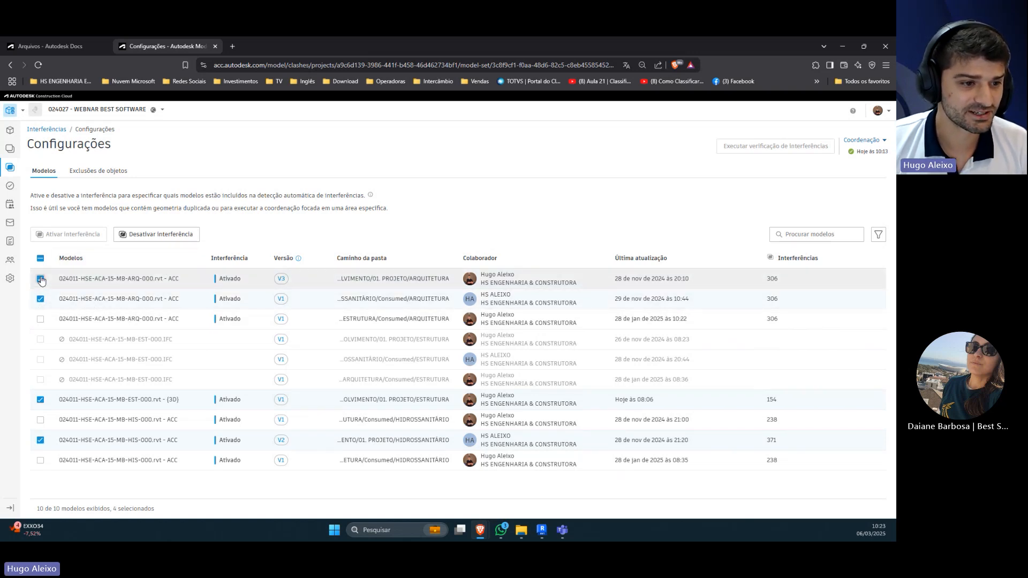
click(40, 319)
click(41, 399)
click(40, 420)
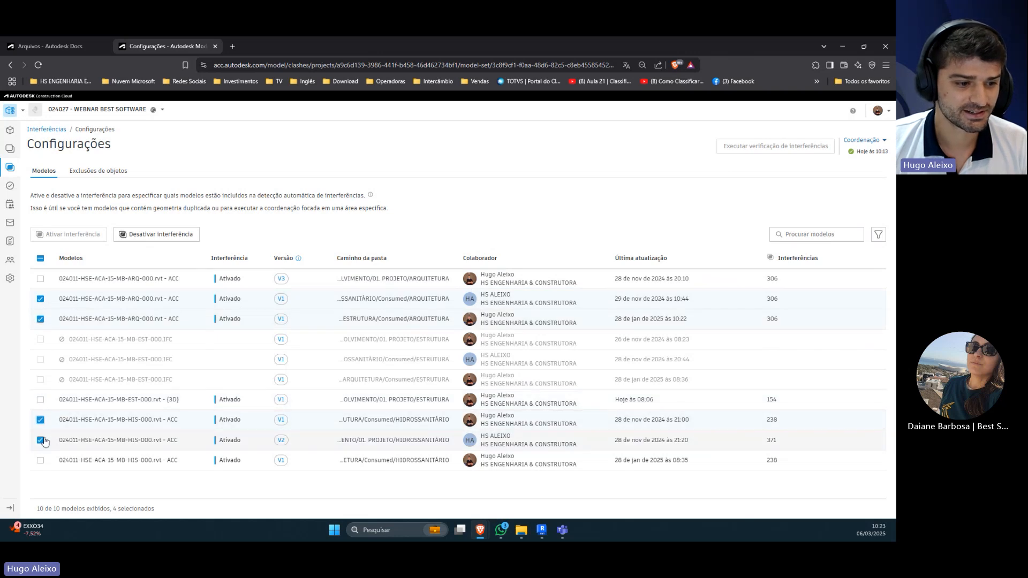
click(41, 440)
click(41, 461)
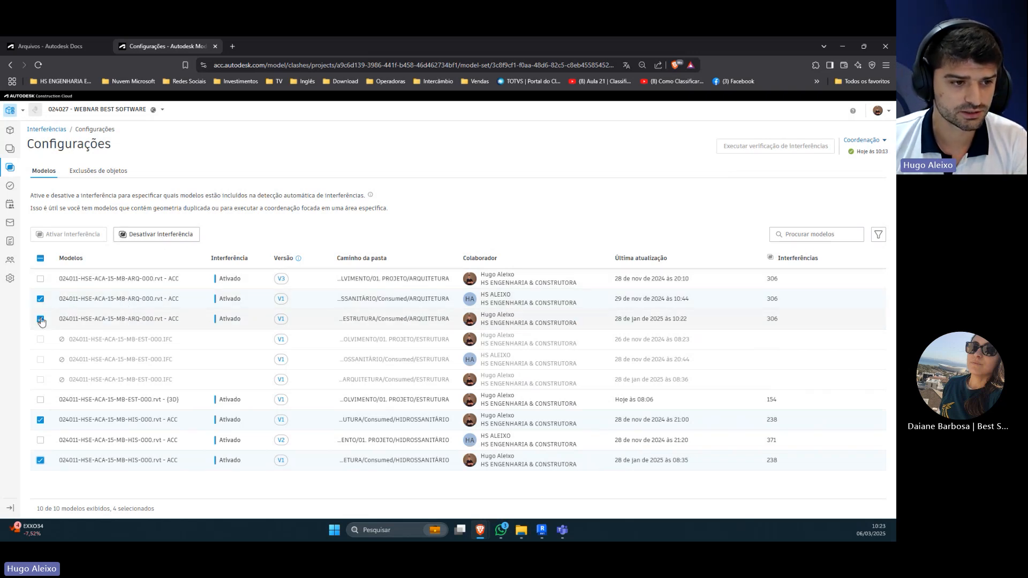
click(171, 235)
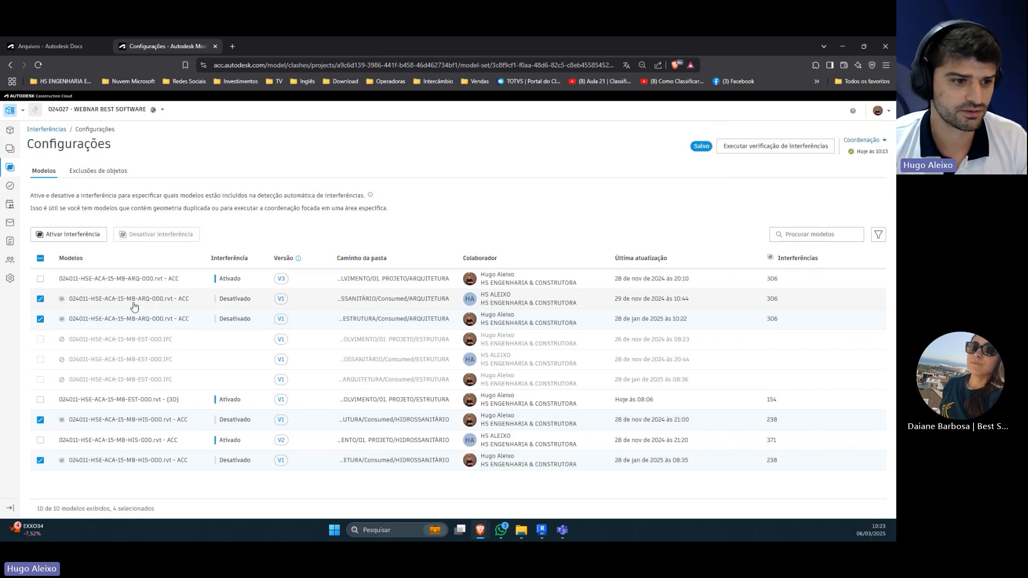
click(40, 259)
click(41, 259)
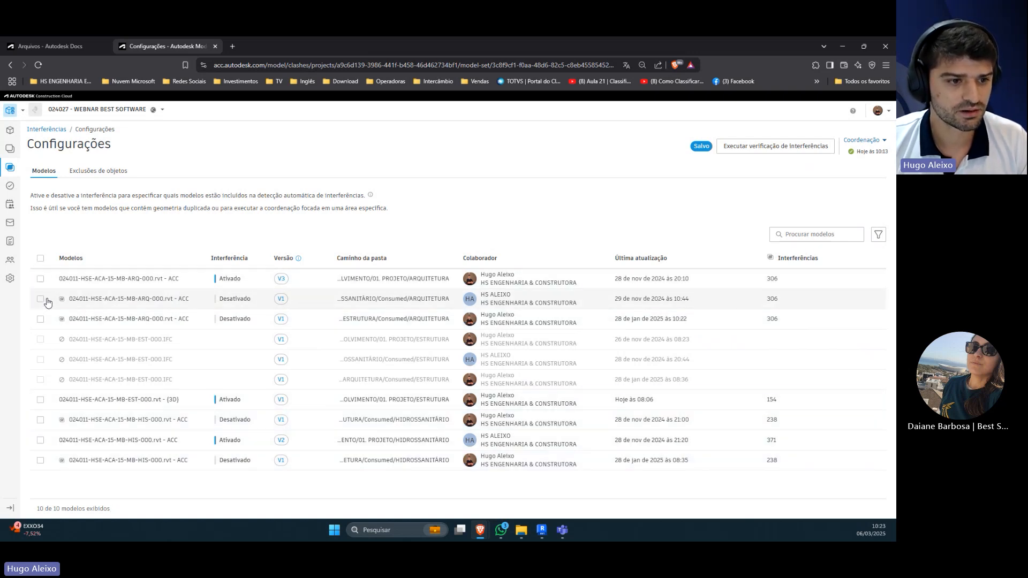
click(41, 298)
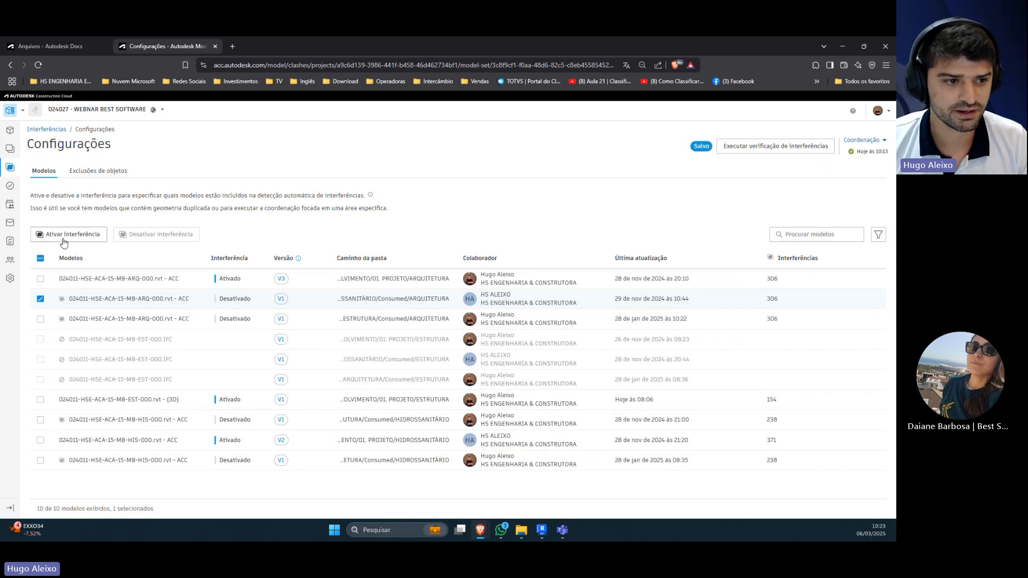
click(40, 299)
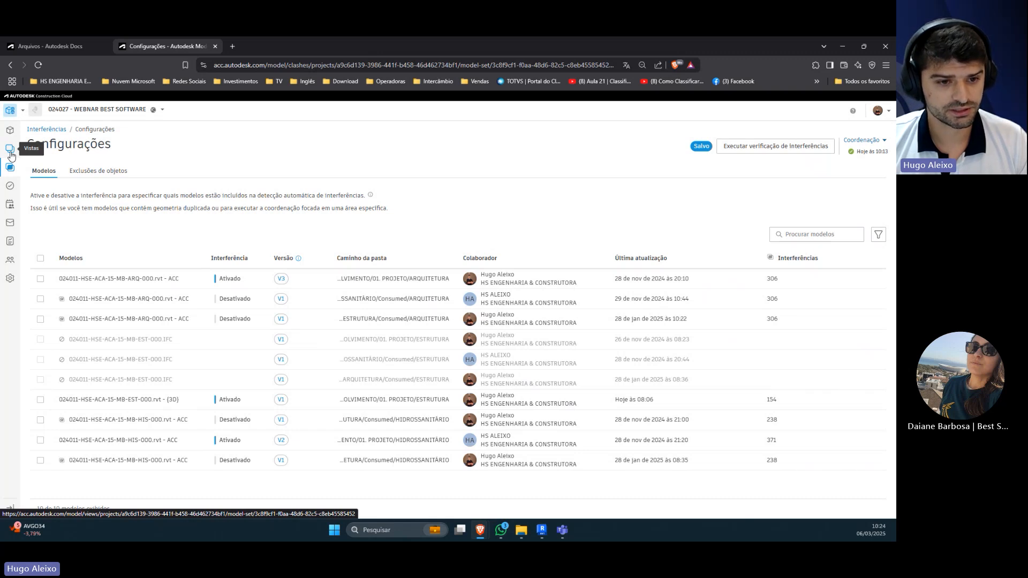
Step: Open the structural model 024011-HSE-ACA-15-MB-EST-000.rvt - {3D} together with version V2 of the HIS model in the viewer
click(11, 150)
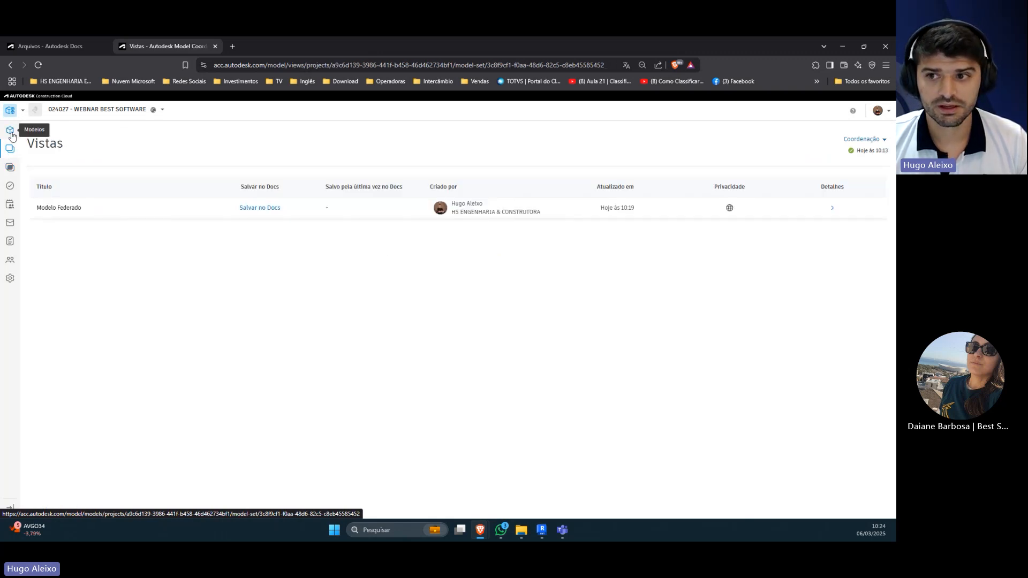
click(11, 134)
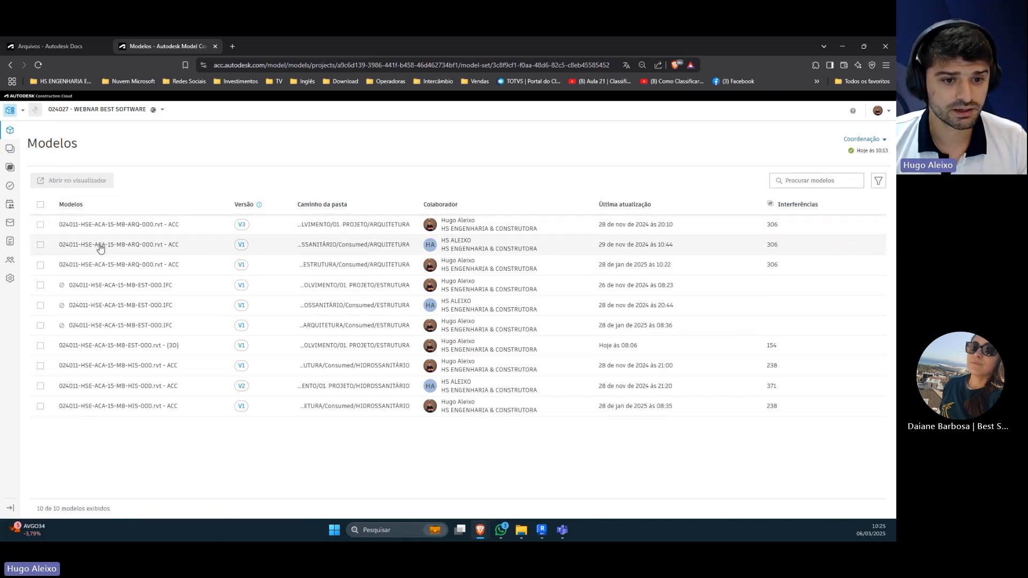
click(40, 345)
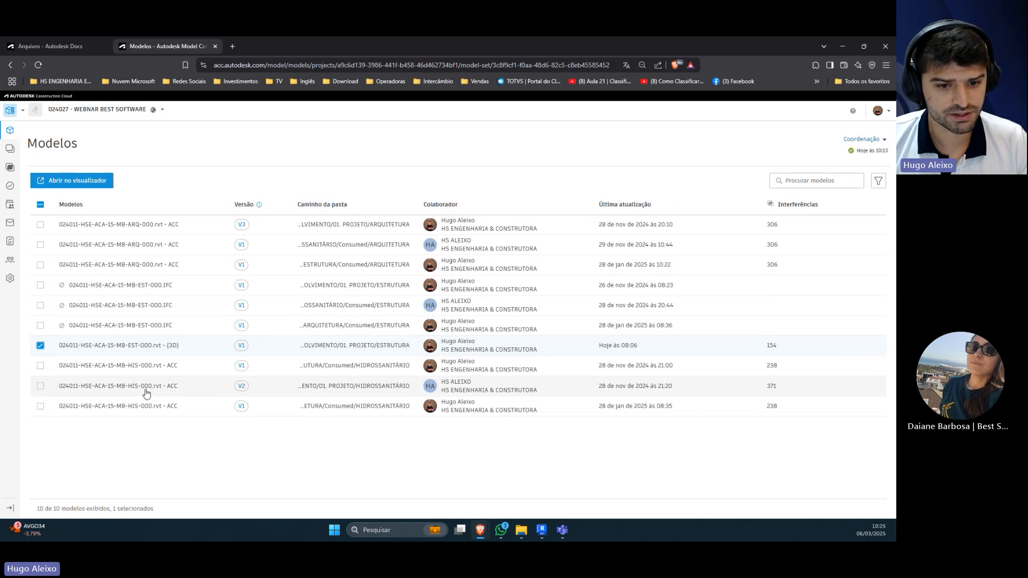
click(40, 386)
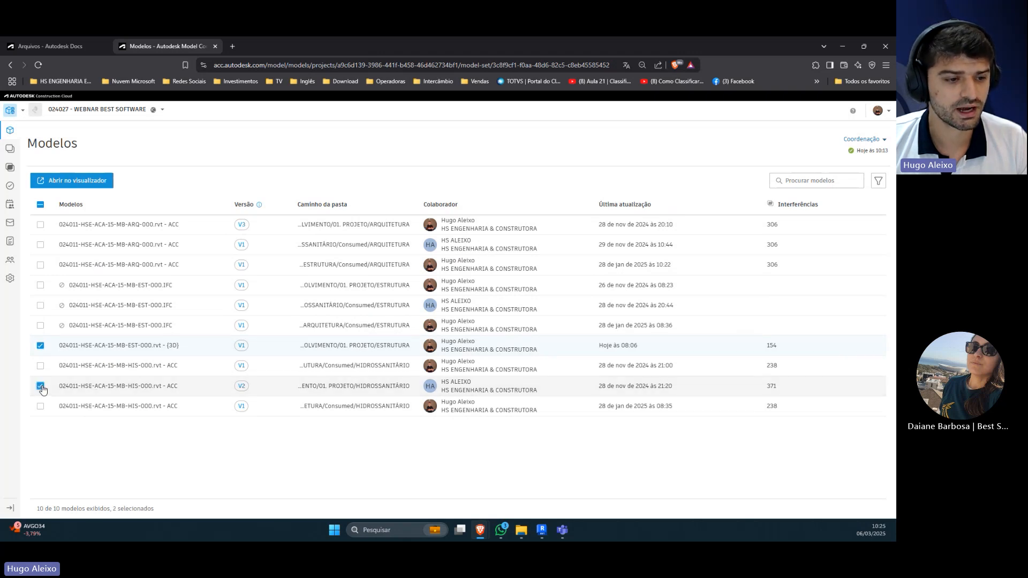
click(63, 182)
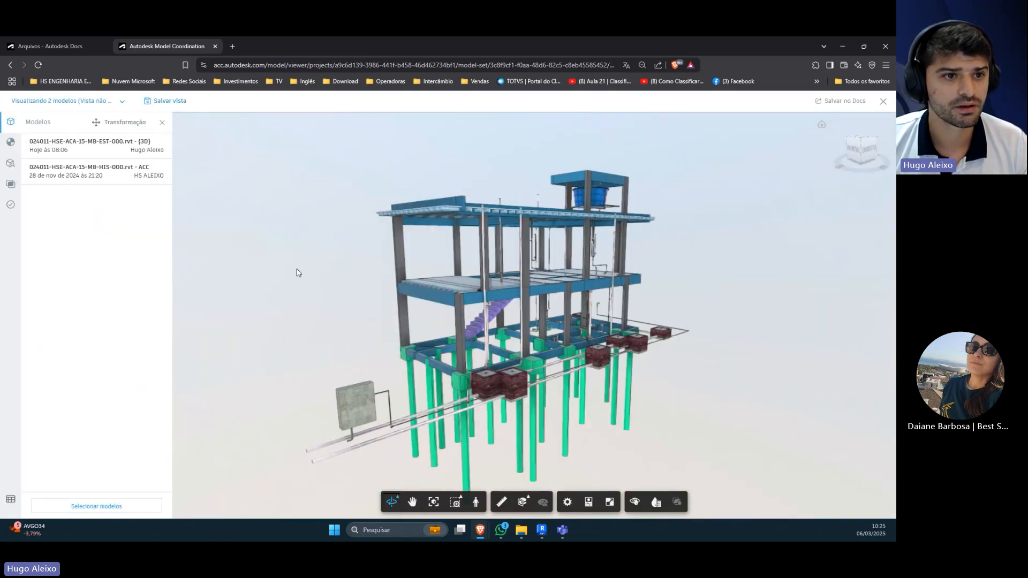
Step: Save the combined structural and plumbing view as Clash_ESTxHIS with Privado privacy and close the viewer
click(160, 104)
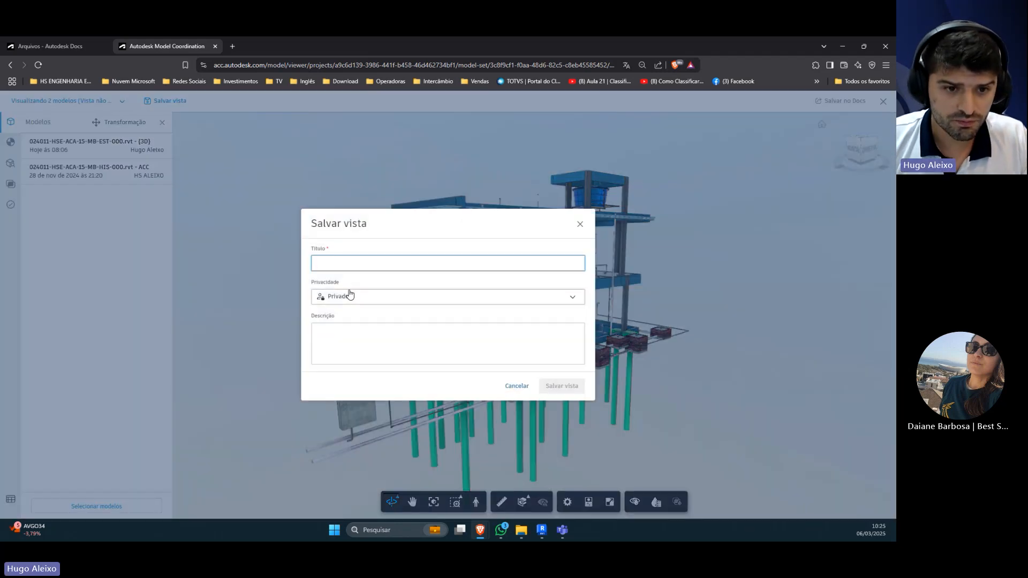
text(C)
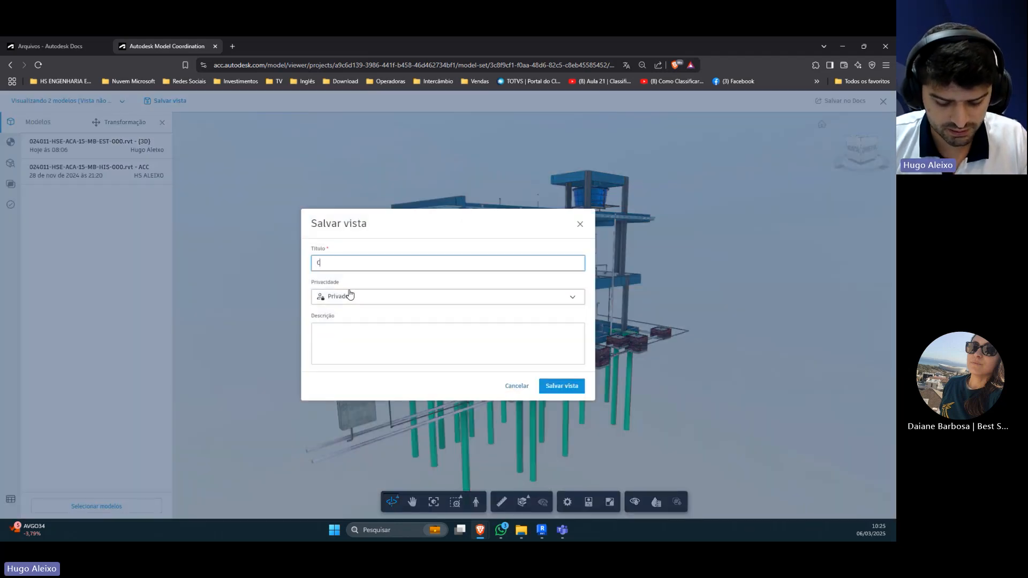
text(la)
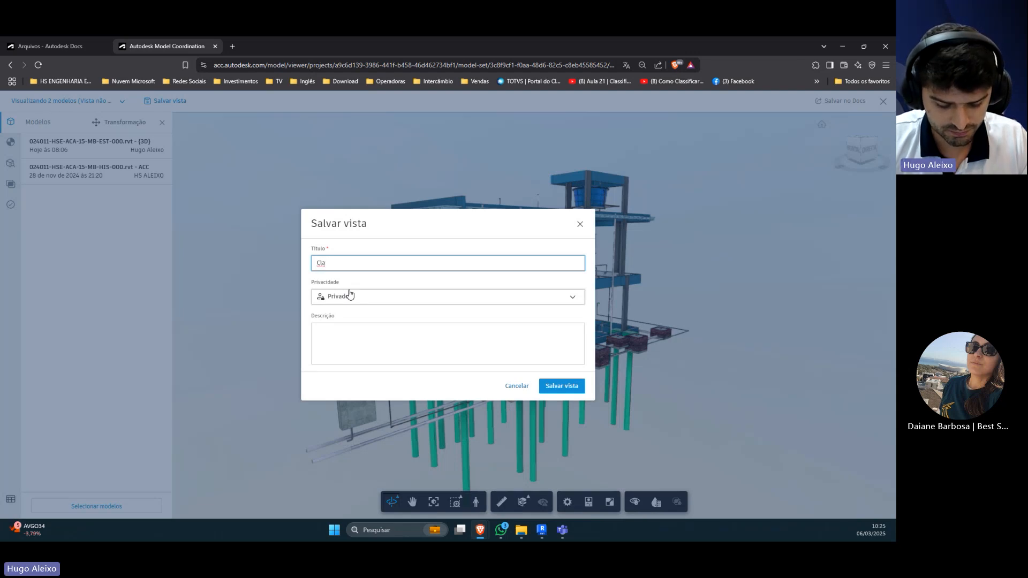
text(sh)
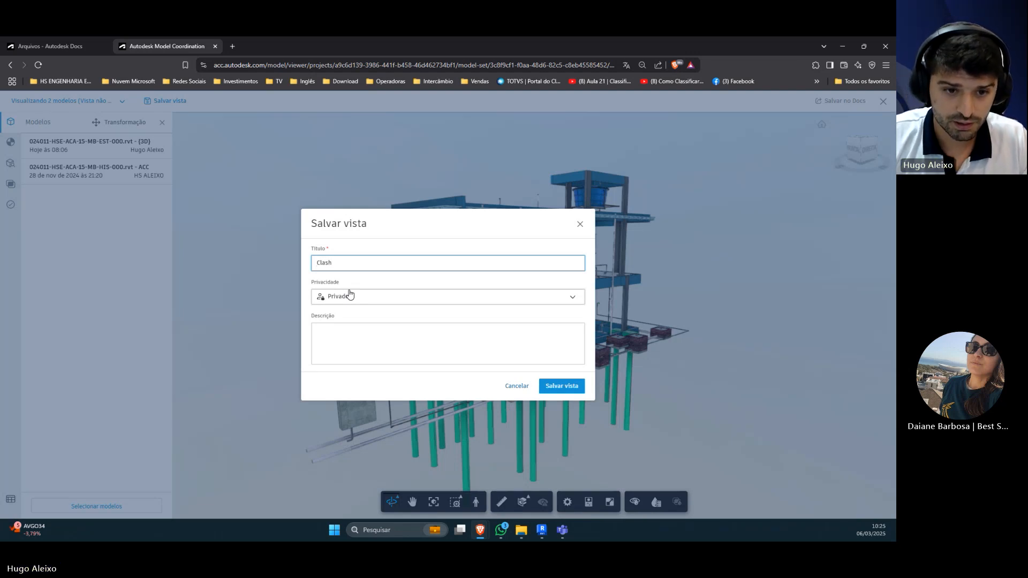
text(_)
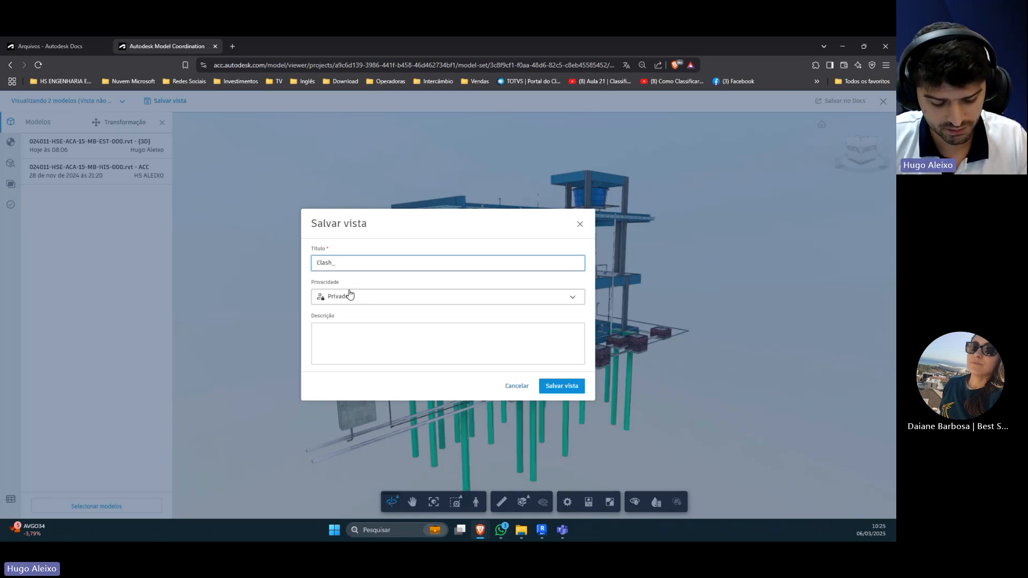
text(EST)
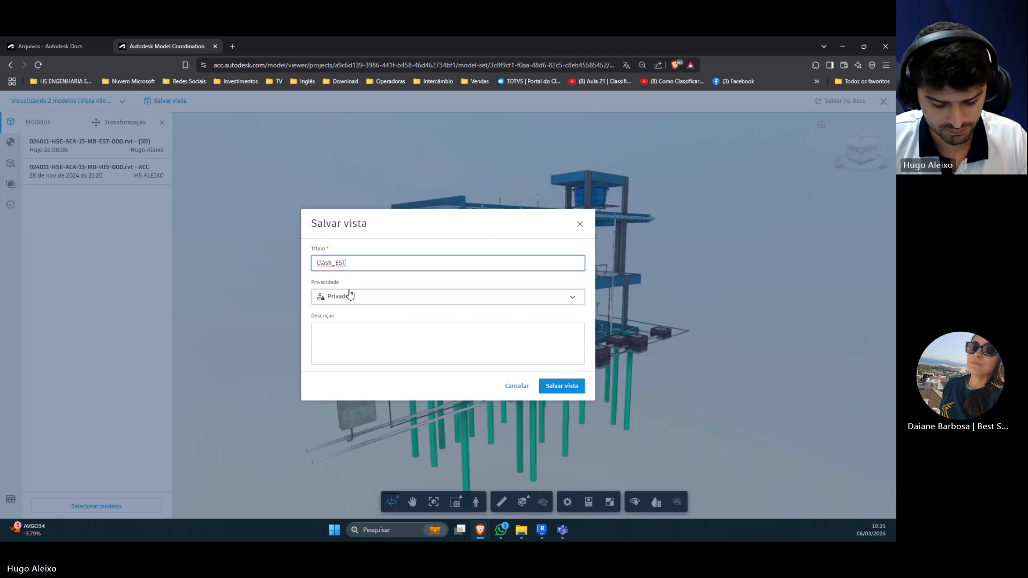
text(x)
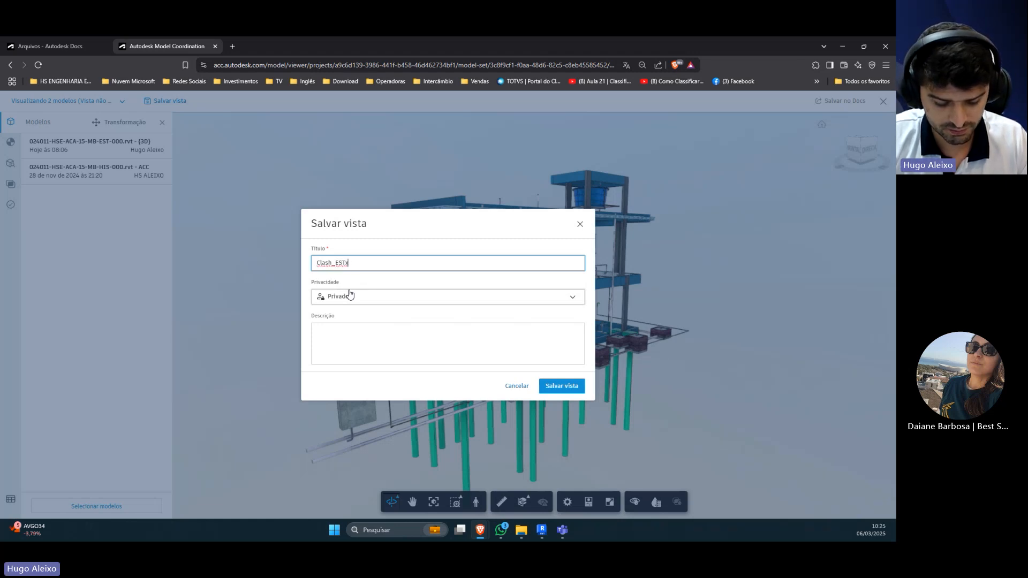
text(HIS)
click(349, 295)
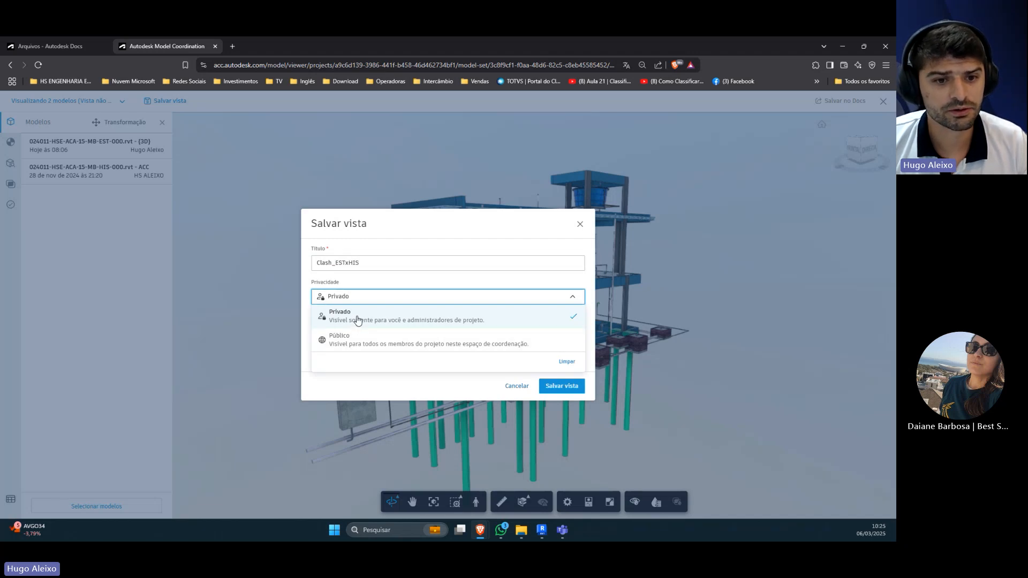
click(377, 294)
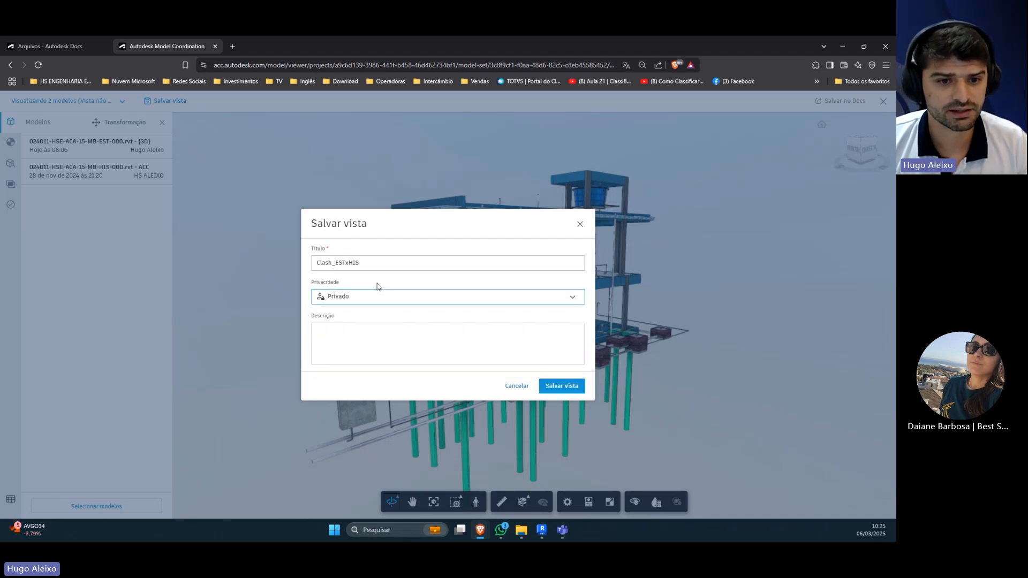
click(560, 386)
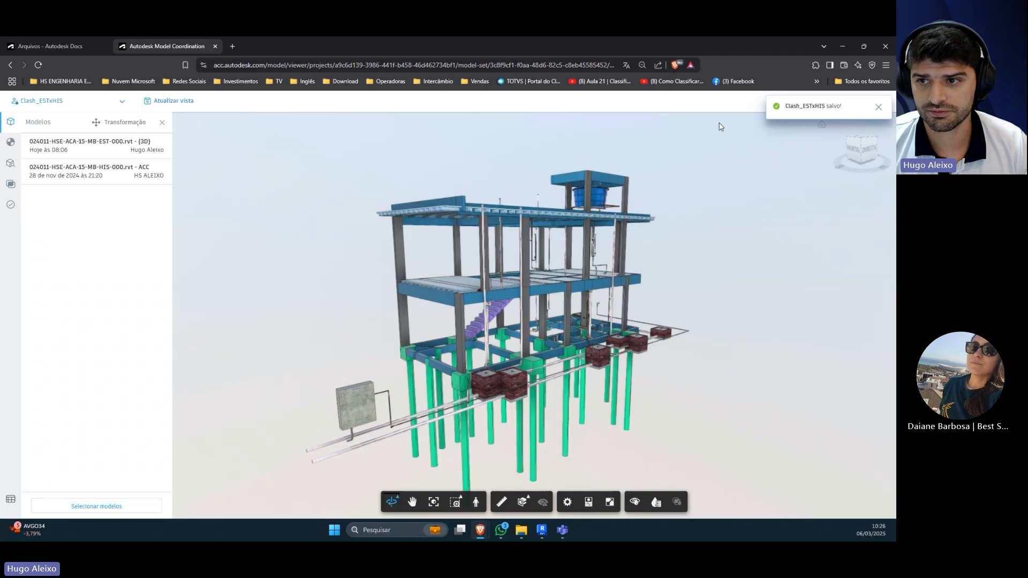
click(878, 111)
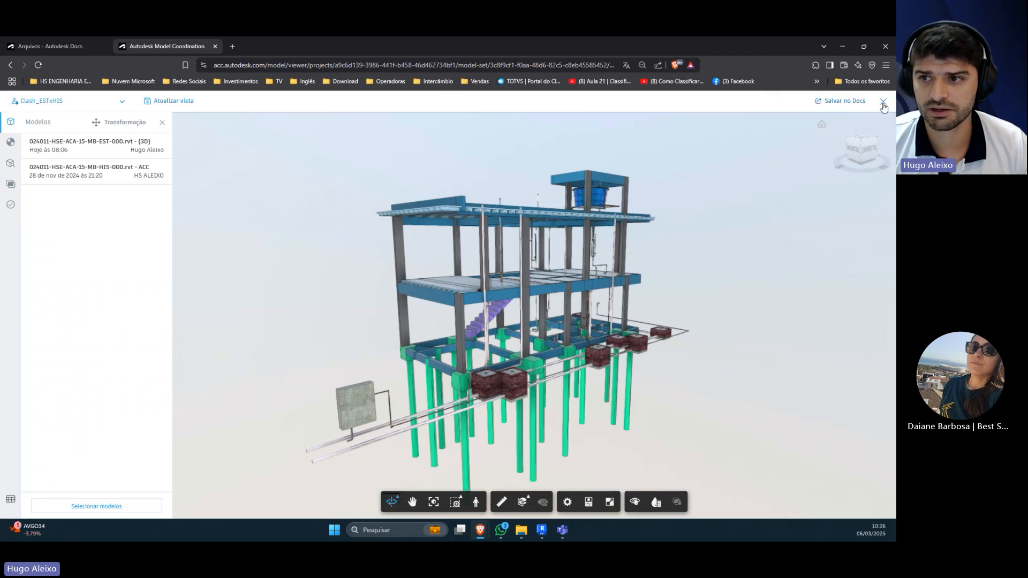
click(883, 103)
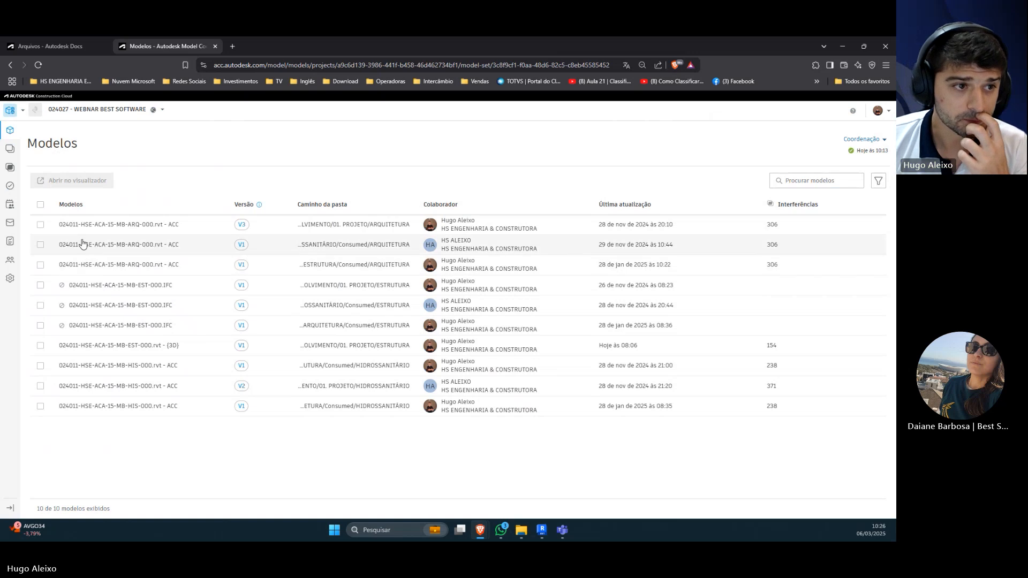
Step: Review the privacy and details of Clash_ESTxHIS in the saved views list, and close its details
click(10, 152)
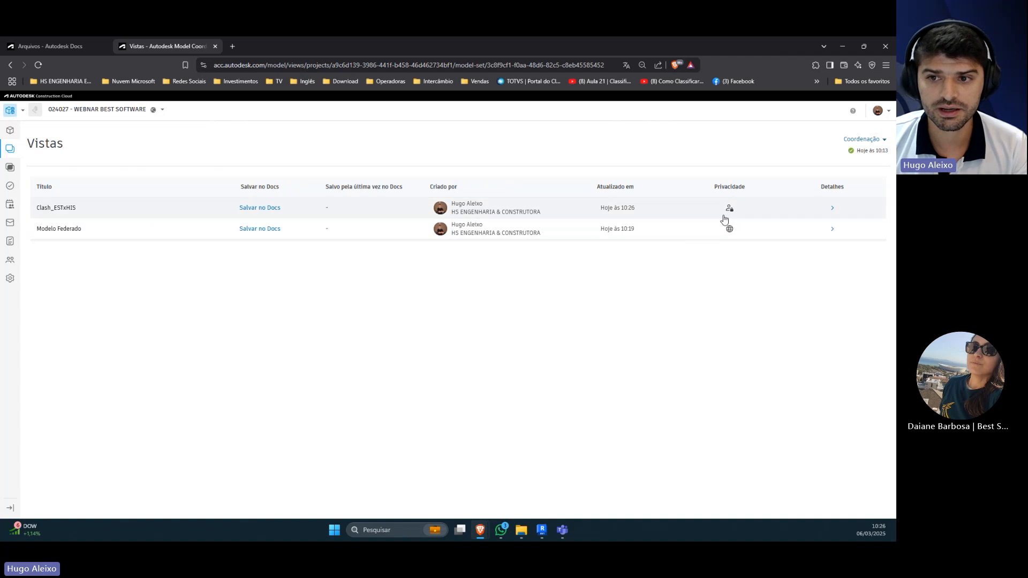
click(835, 211)
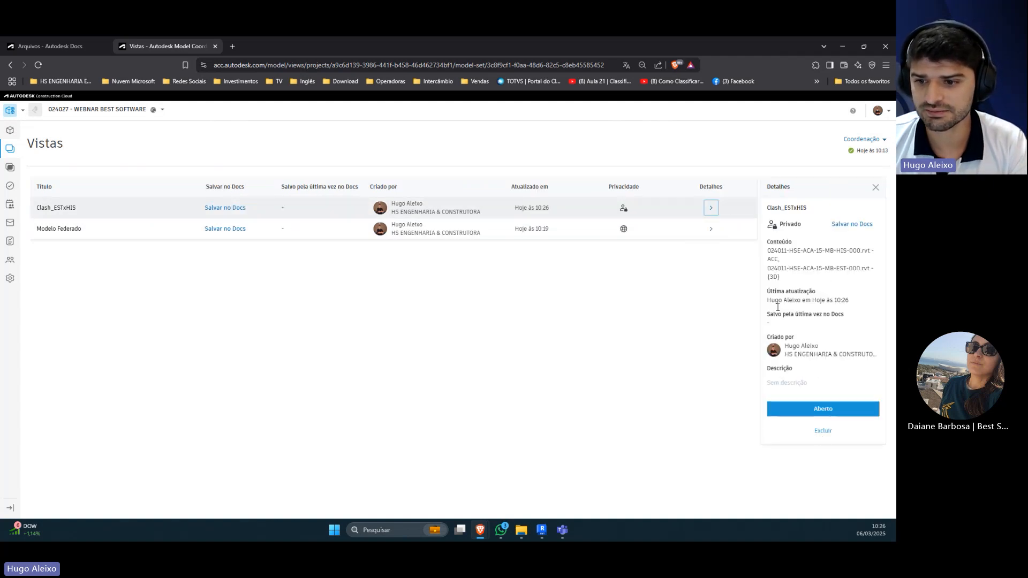
click(612, 345)
click(875, 187)
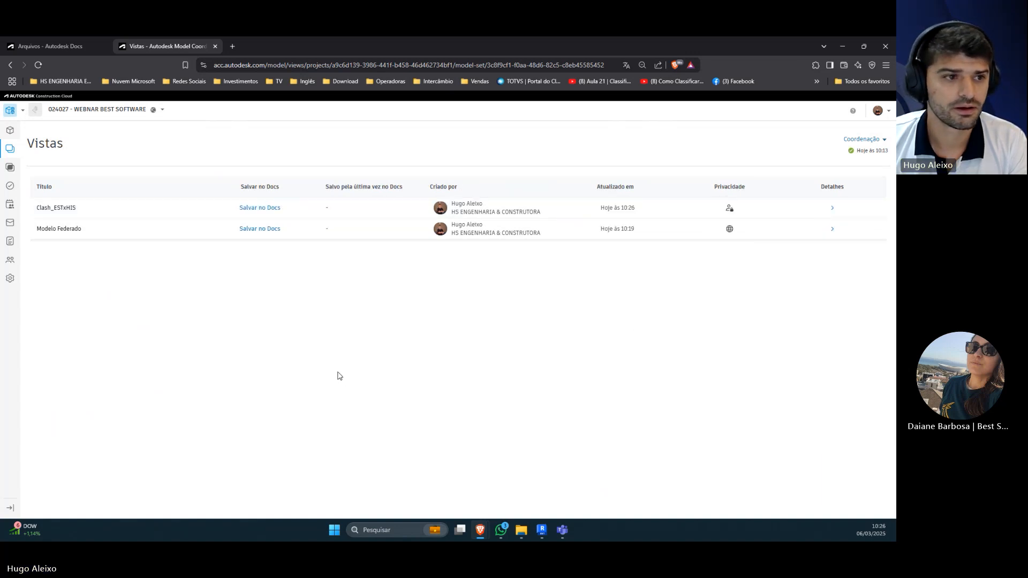
Step: Filter the active clashes by the Clash_ESTxHIS view and open the EST-row clash group against the HIS model in the viewer
click(10, 167)
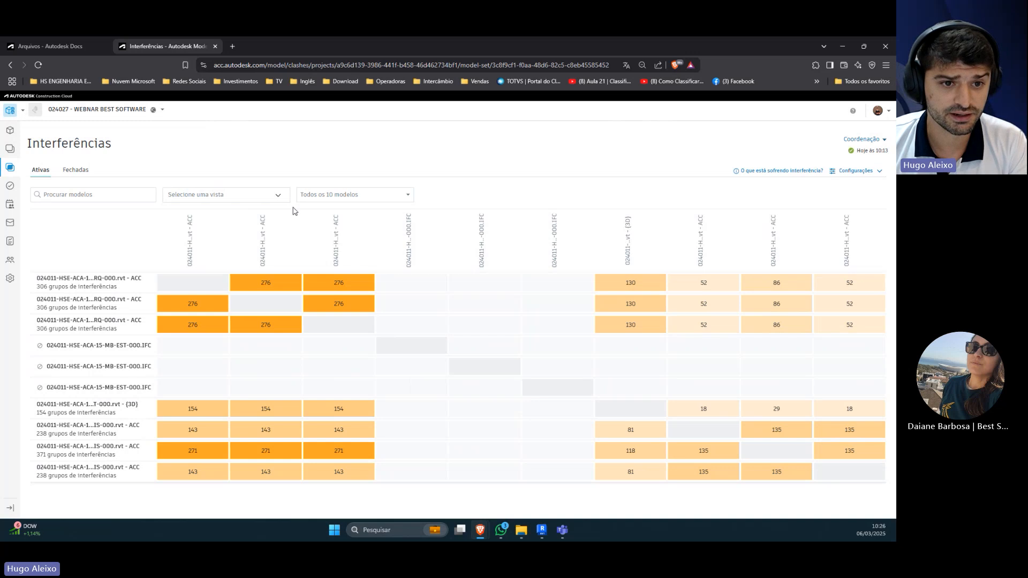
click(279, 196)
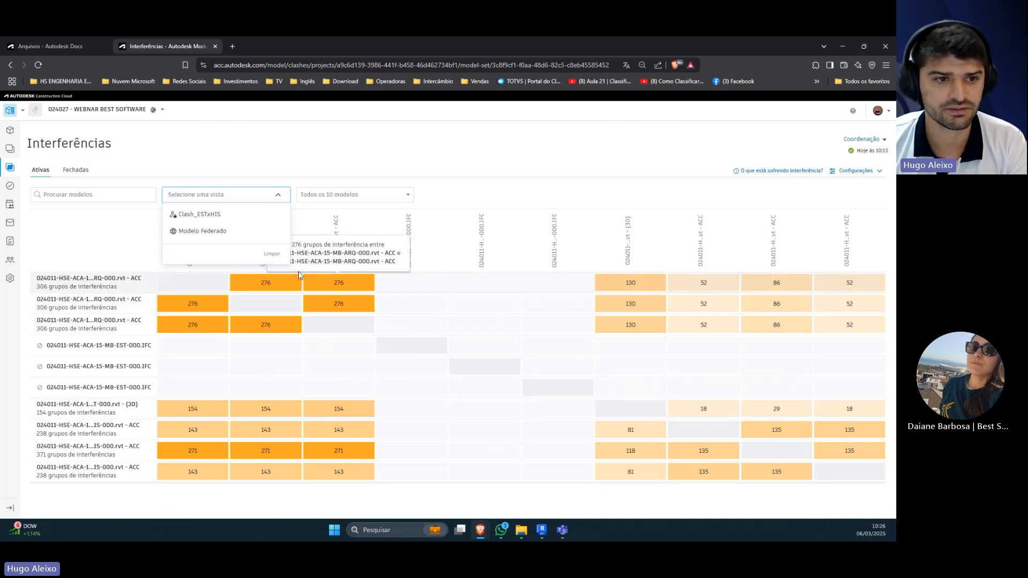
click(215, 216)
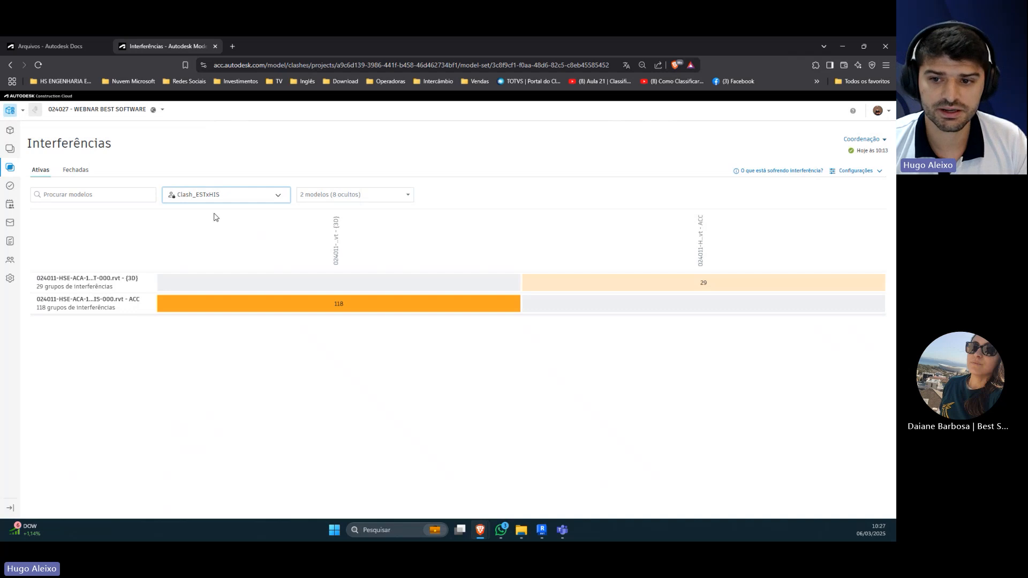
click(632, 289)
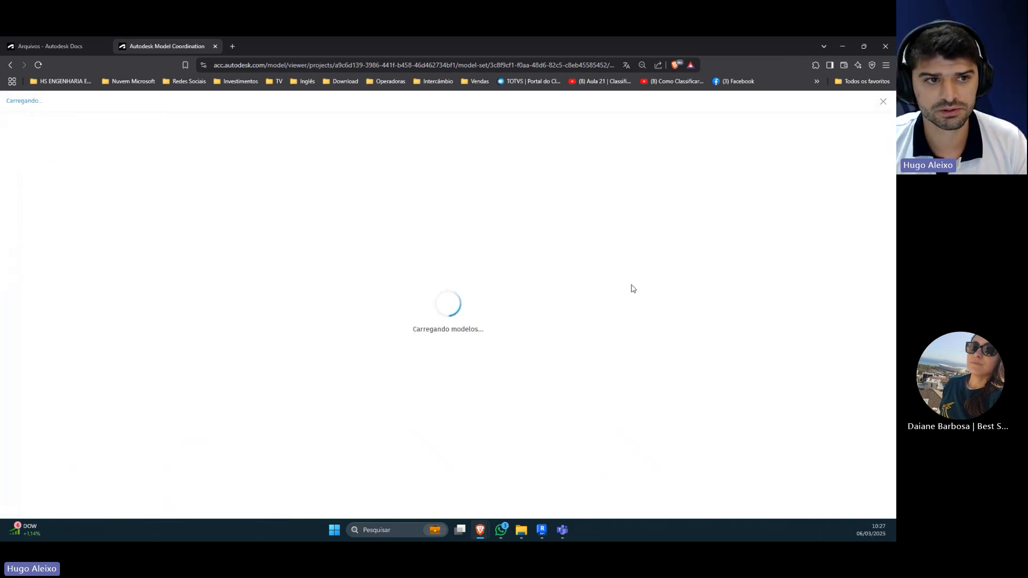
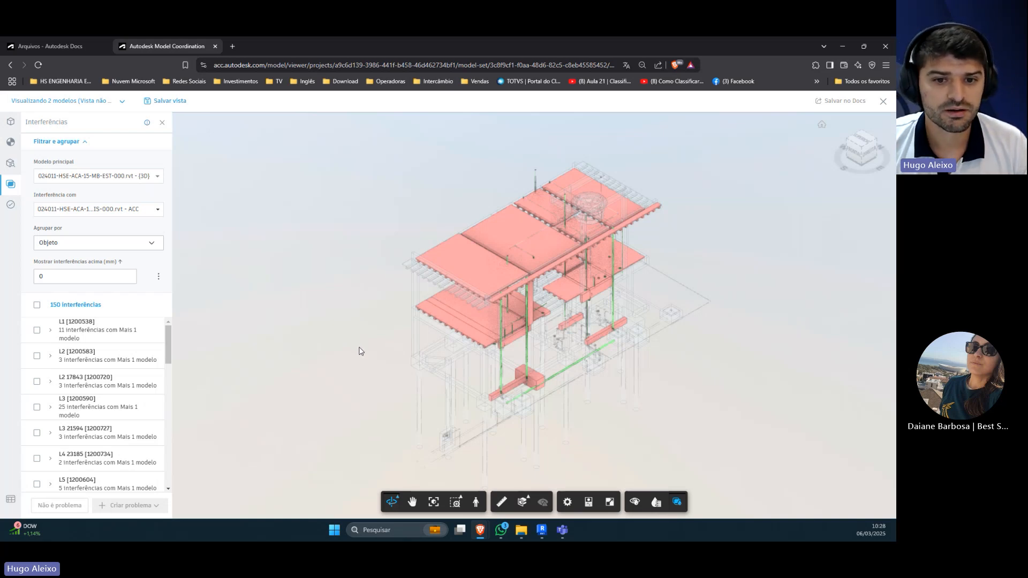
Step: Examine the overall EST versus HIS clashes in 3D and inspect the slab clash groups from L1 [1200538] to L3 21594 [1200727]
scroll(486, 294, up, 5)
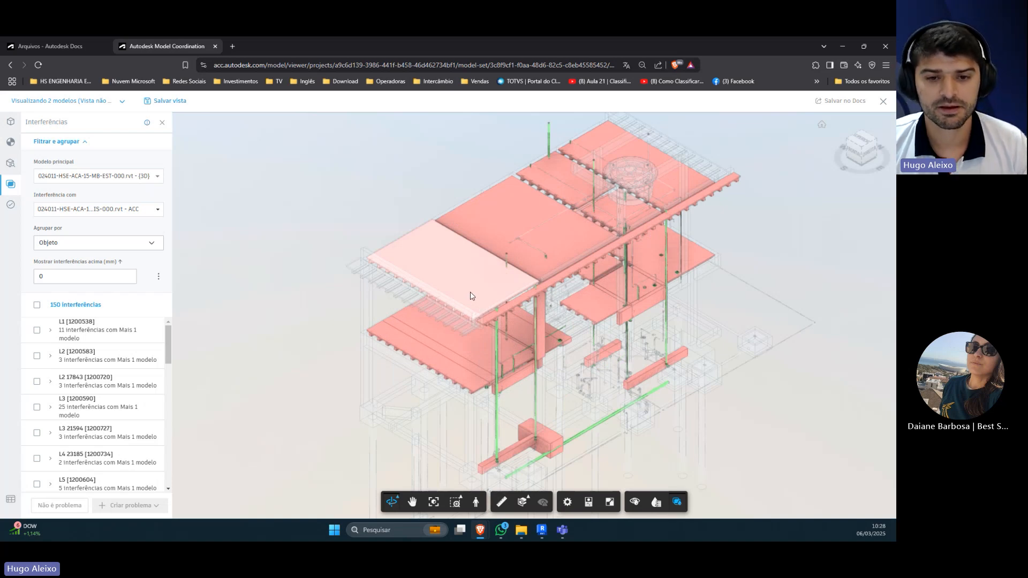
scroll(471, 295, down, 4)
drag(636, 377, 646, 369)
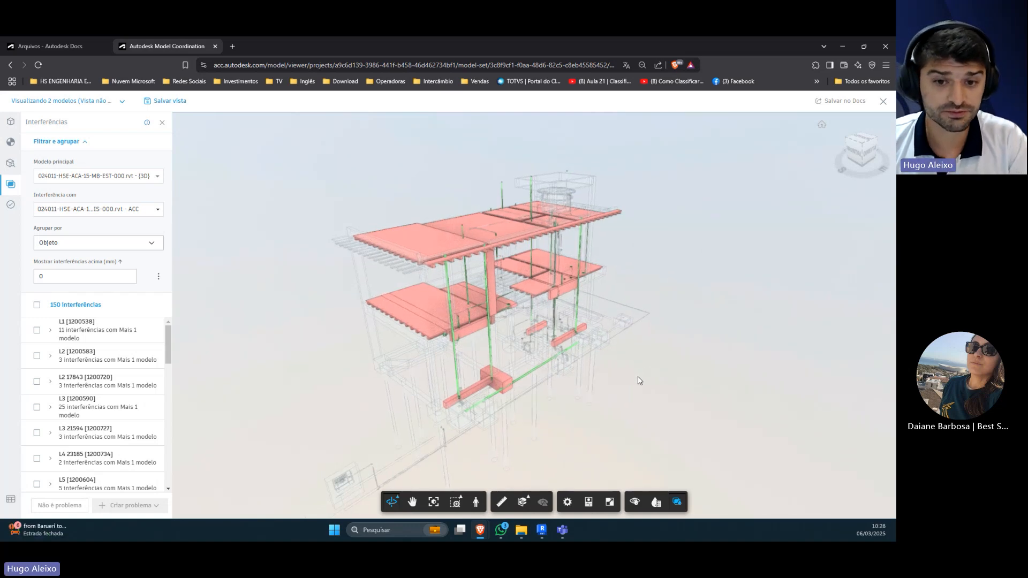
drag(636, 384, 396, 345)
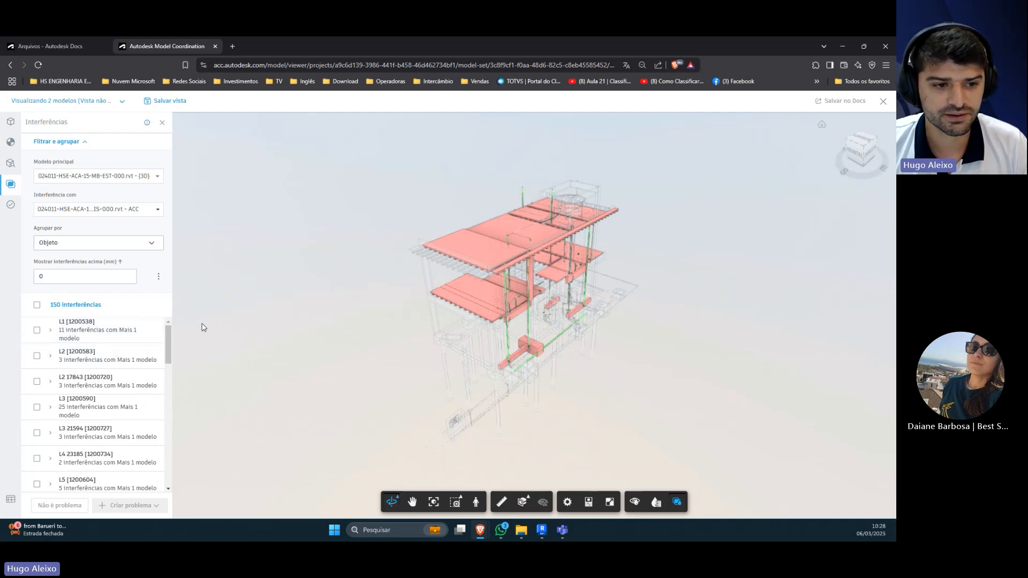
click(123, 336)
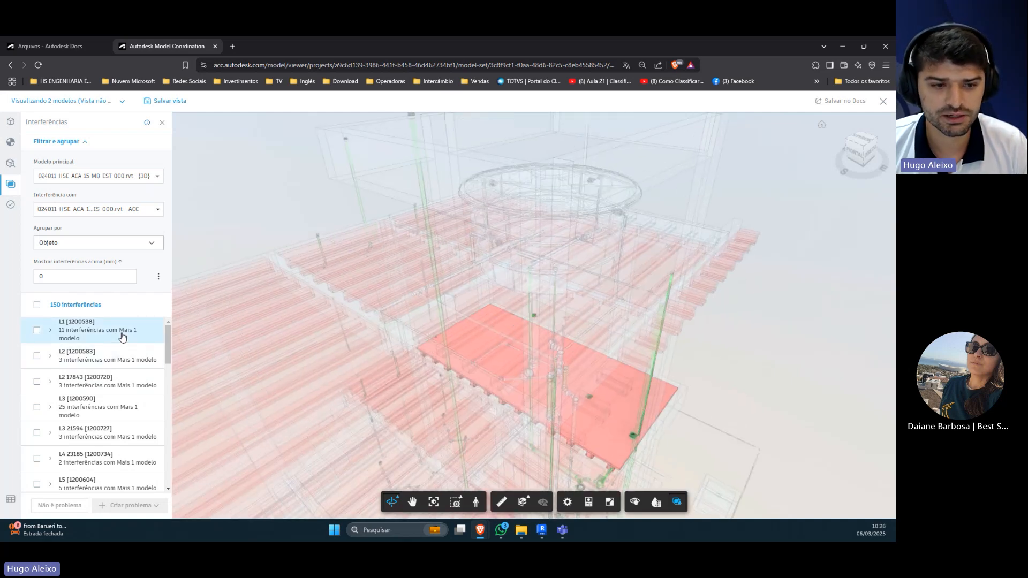
click(104, 362)
click(99, 381)
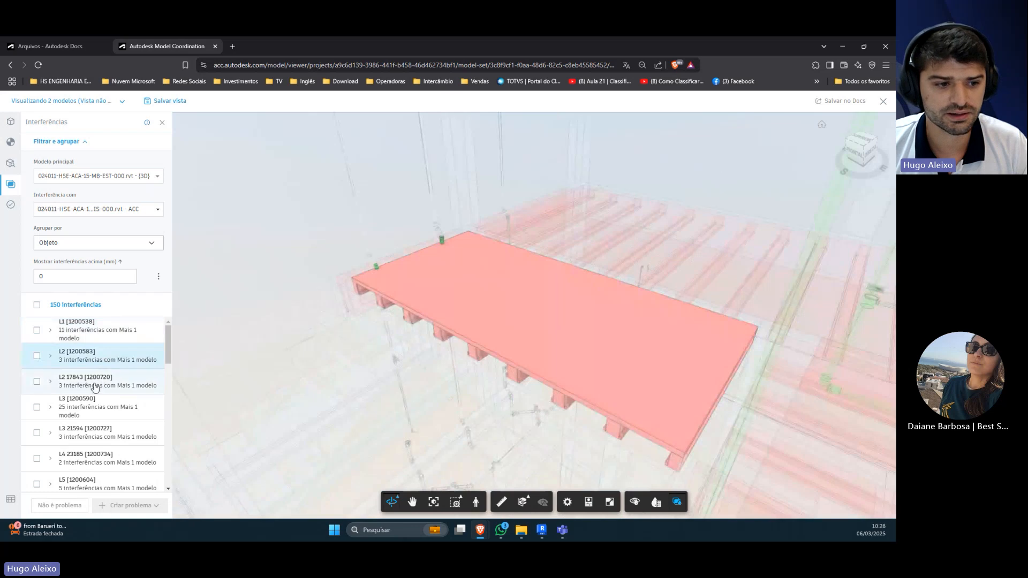
click(95, 401)
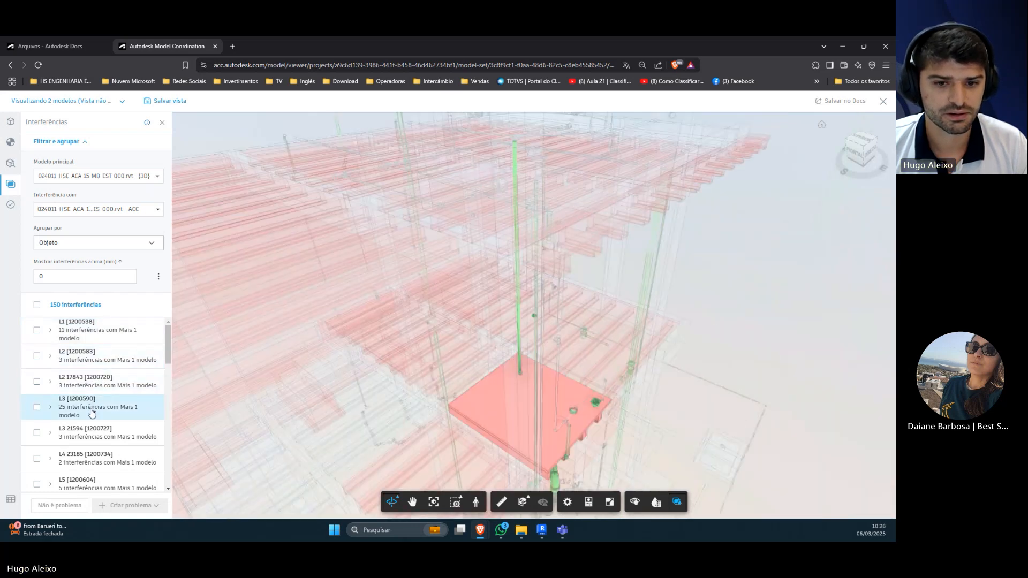
click(102, 431)
Step: Inspect the clash groups of slabs L5 [1200604] through L6 24695 [1200748] and of column P1 4127 in the model
scroll(123, 370, down, 1)
scroll(123, 369, down, 2)
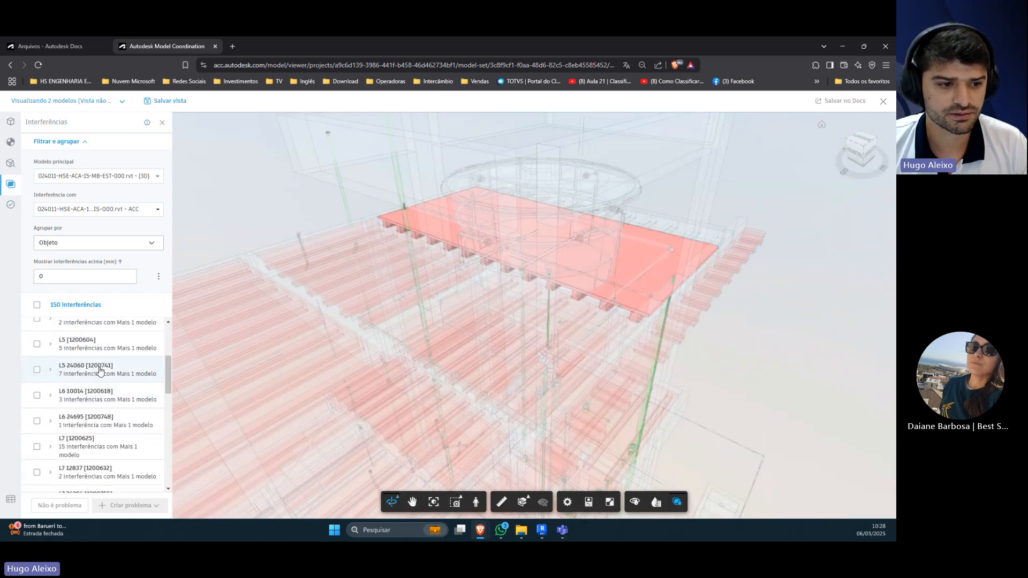
click(99, 346)
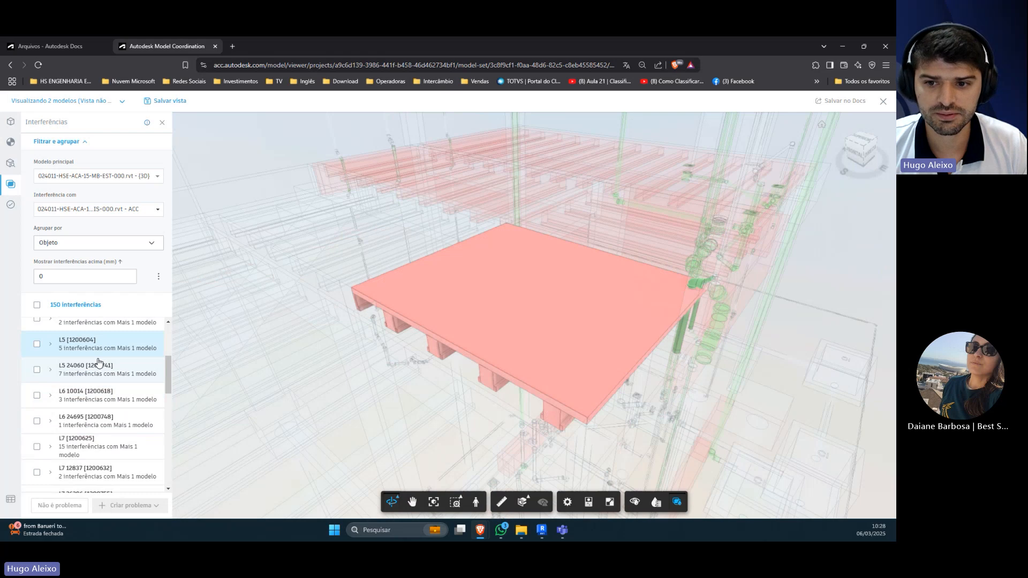
click(99, 364)
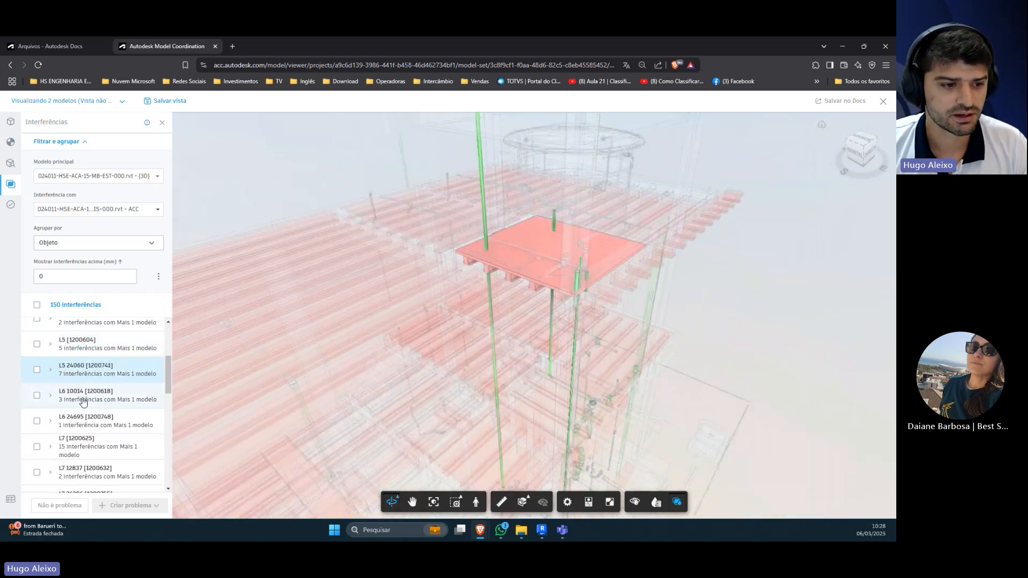
click(85, 407)
click(84, 419)
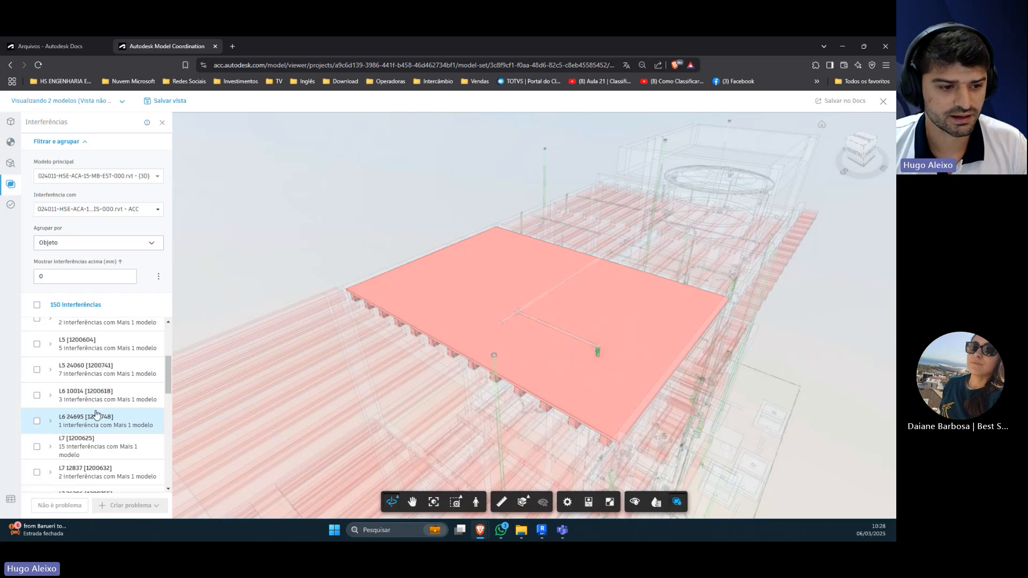
scroll(91, 423, down, 3)
click(89, 434)
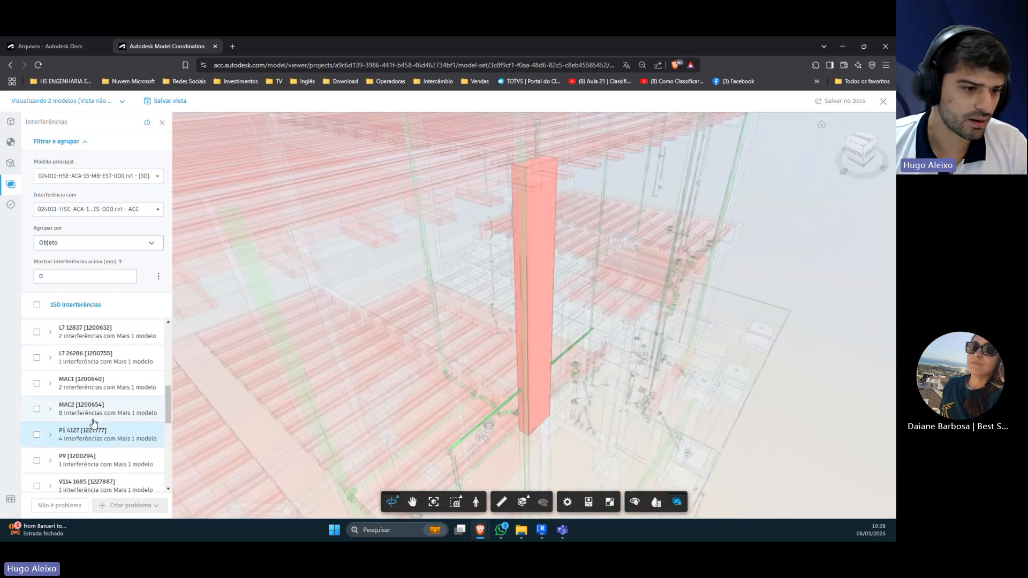
Step: Return to slab group L2 [1200583], examine its pipe clashes in 3D, and show group L2 17843 [1200720]
scroll(91, 412, up, 5)
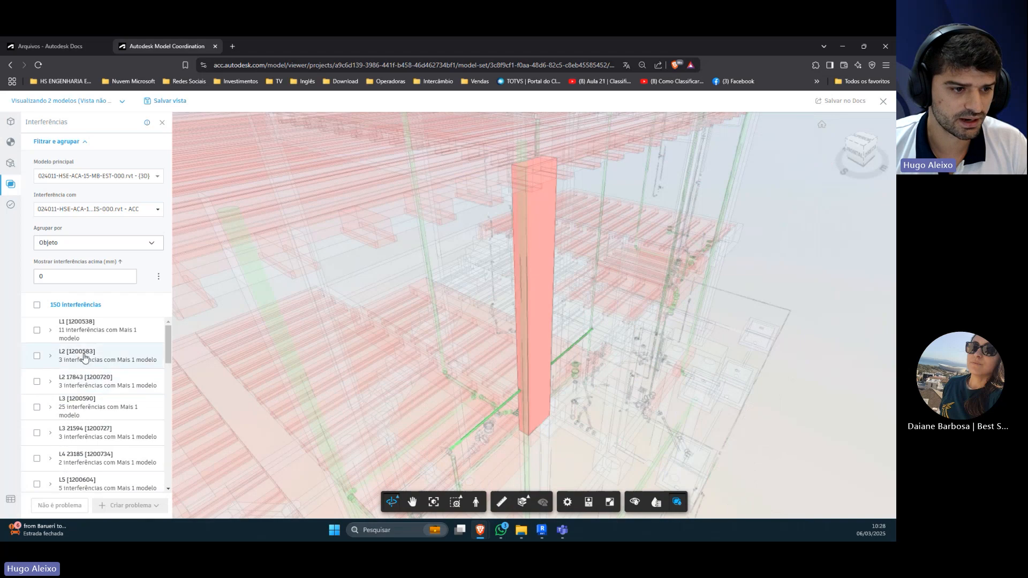
click(84, 358)
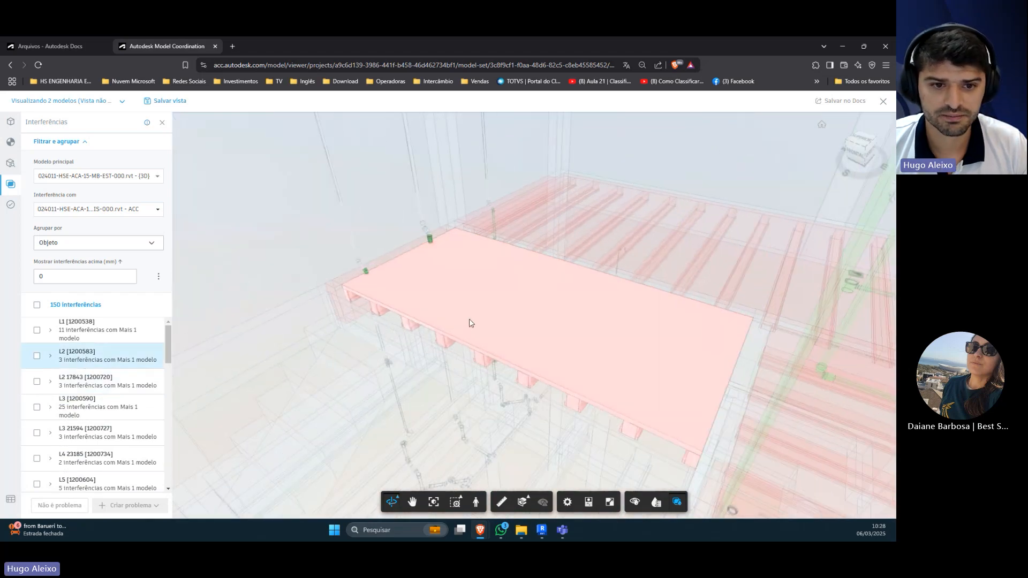
drag(469, 319, 590, 288)
drag(327, 314, 290, 351)
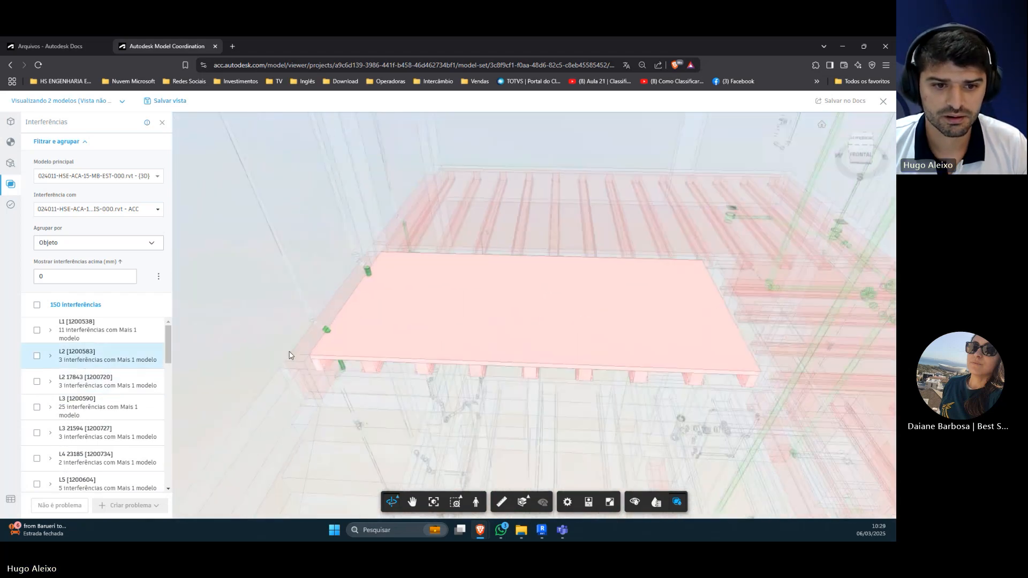
click(130, 380)
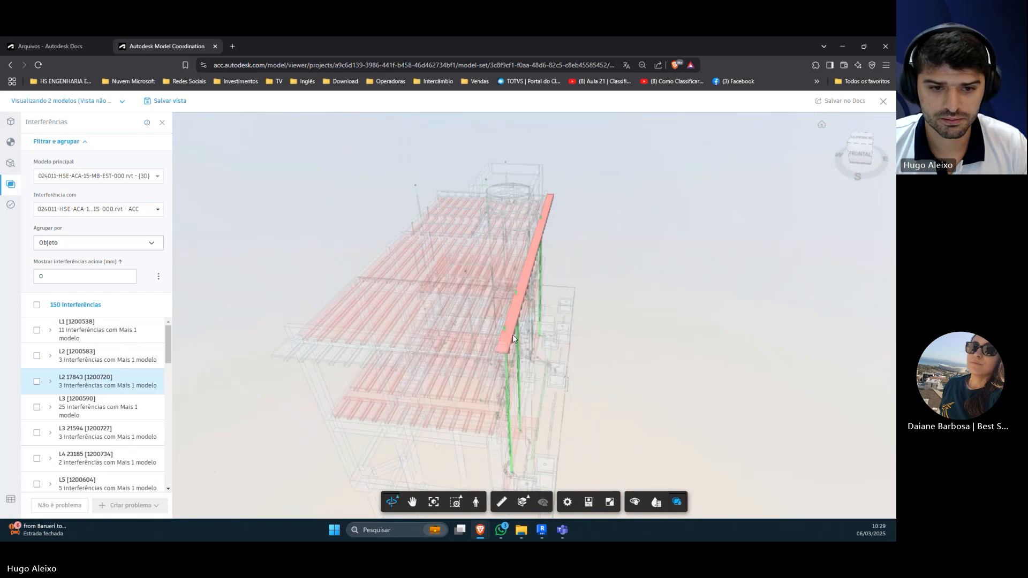
Step: Examine slab group L3 [1200590] and its clashing pipes in 3D, expand its clash list, clear the selection and collapse the list
click(115, 399)
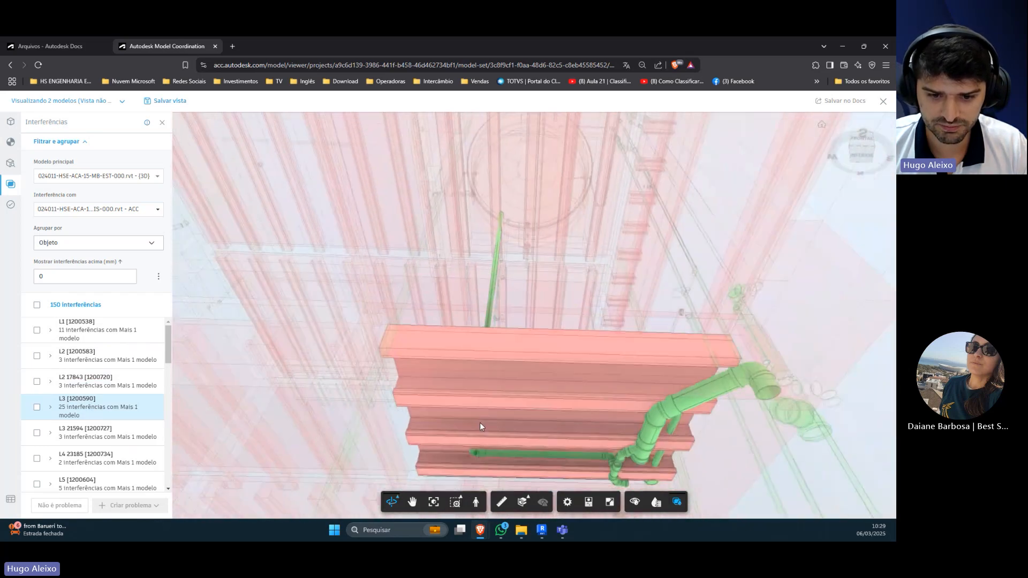
click(472, 452)
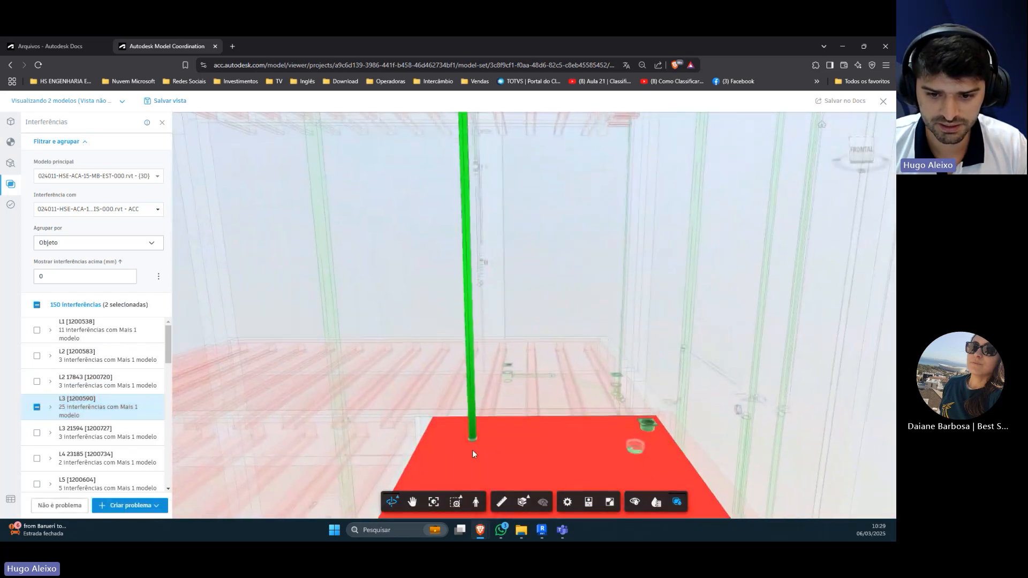
drag(472, 451, 653, 410)
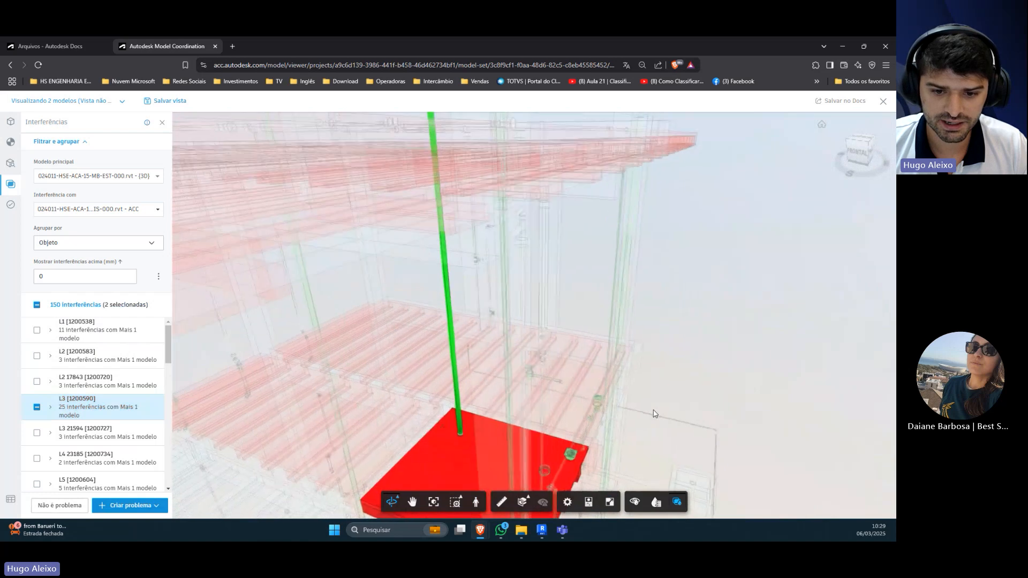
click(50, 409)
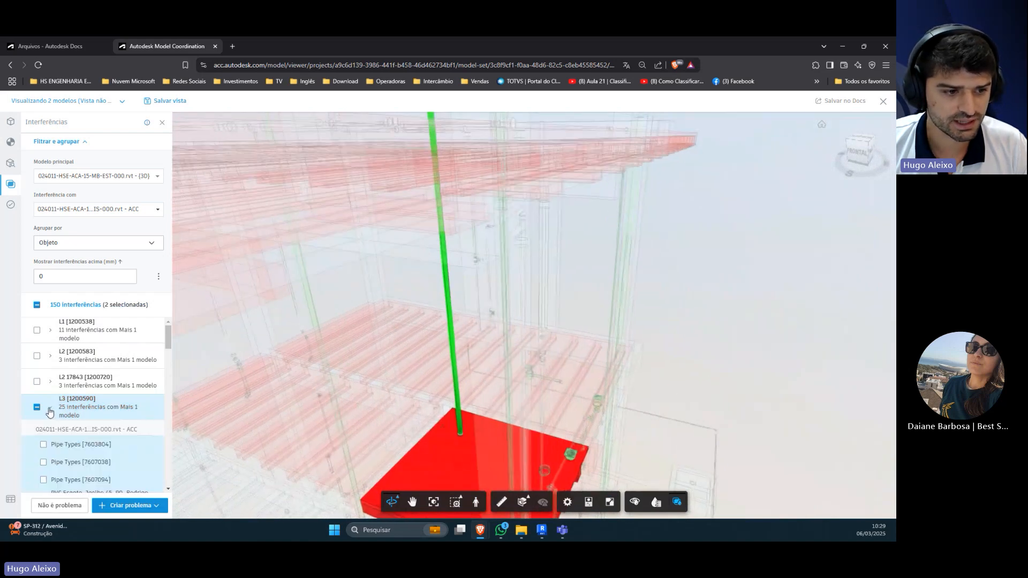
click(463, 423)
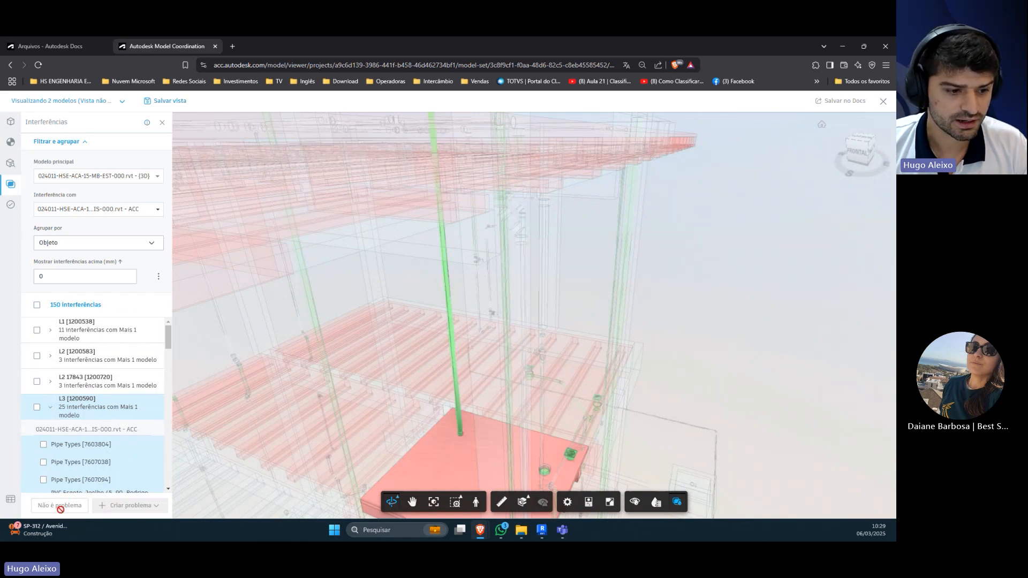
scroll(468, 352, down, 10)
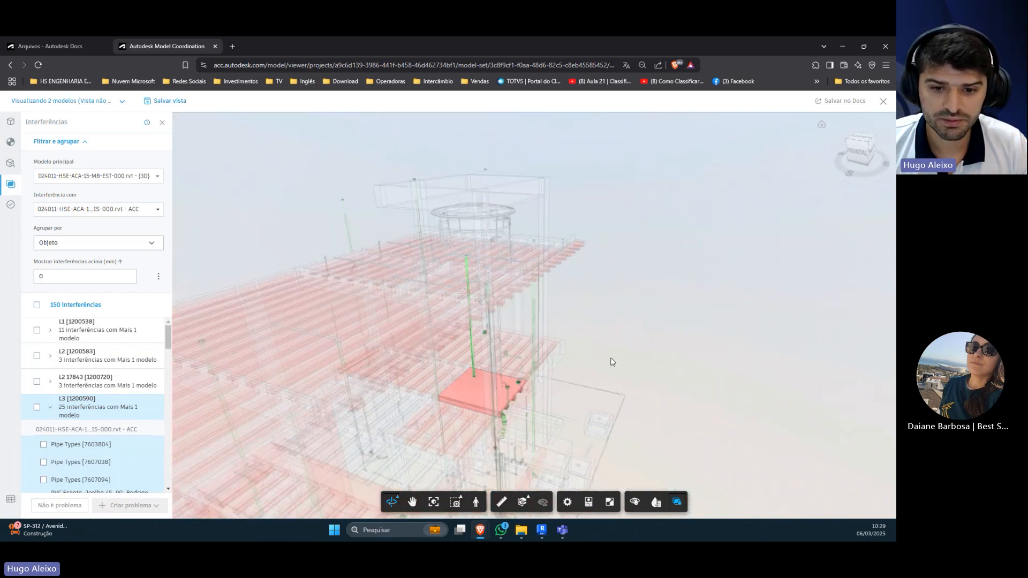
drag(584, 387, 626, 268)
scroll(624, 278, down, 3)
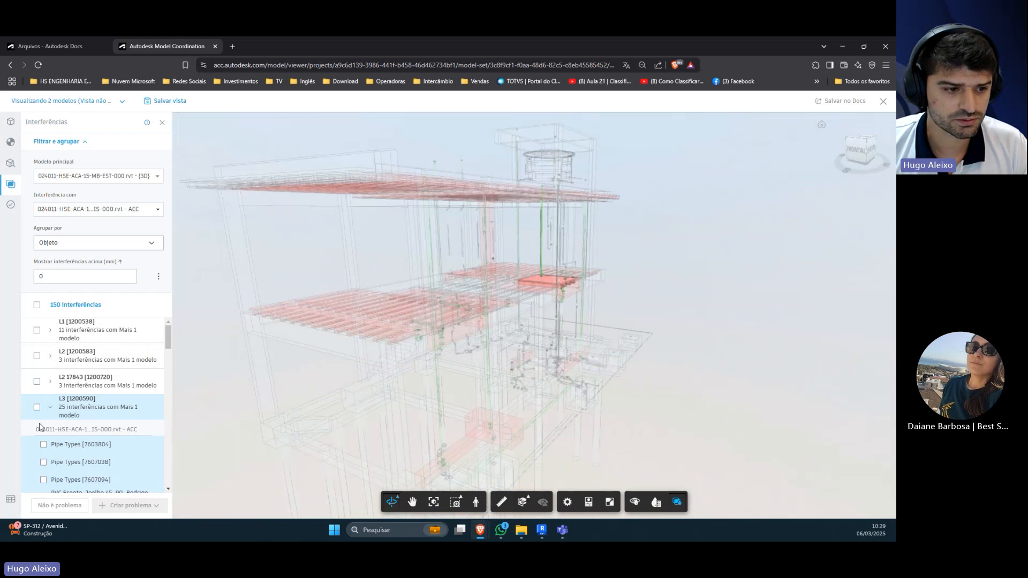
click(49, 409)
Step: Expand slab group L4 23185 [1200734] and view its clashes with Pipe Types [7652466] and [7657576] one at a time
scroll(51, 412, down, 2)
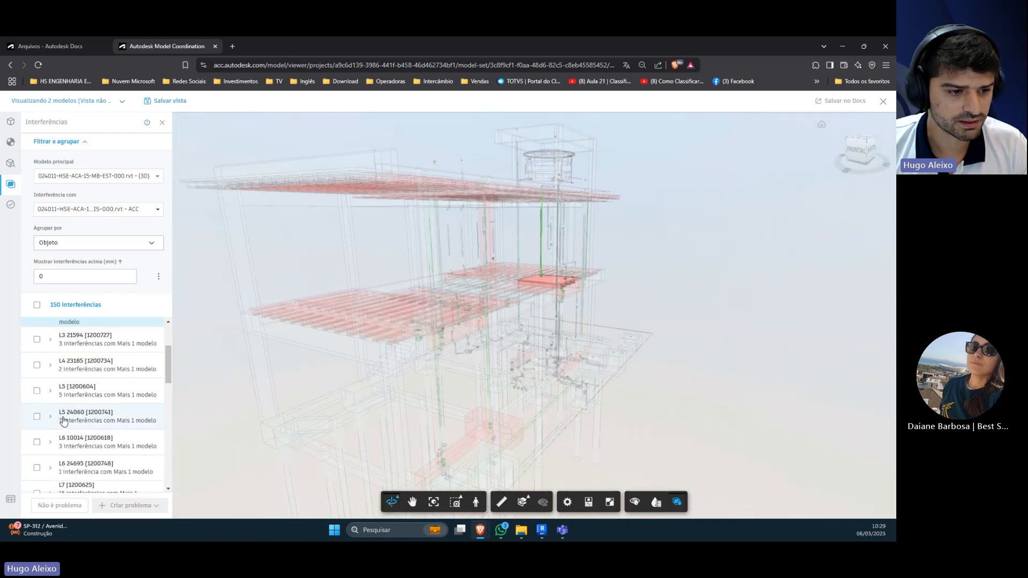
click(78, 370)
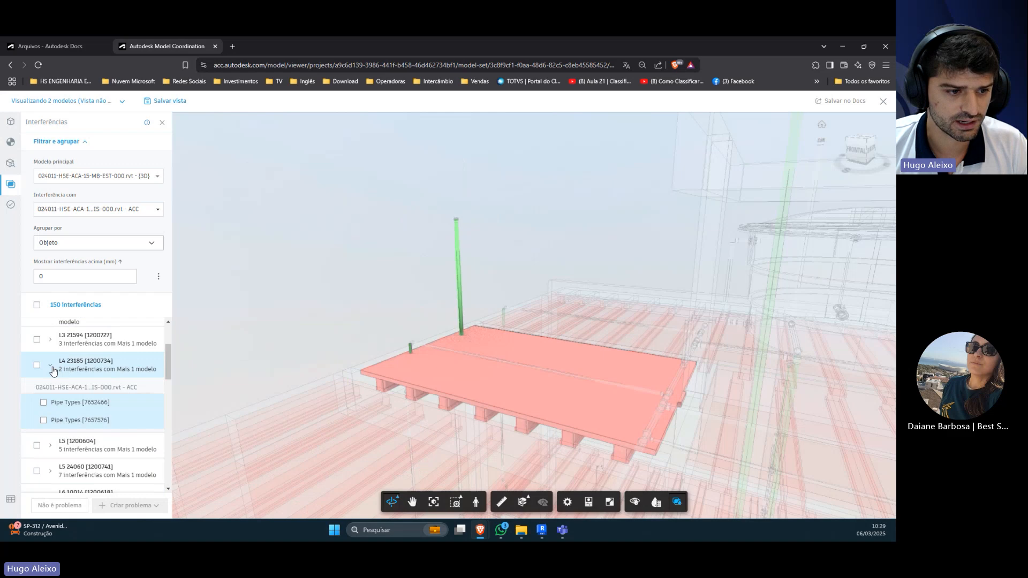
click(50, 366)
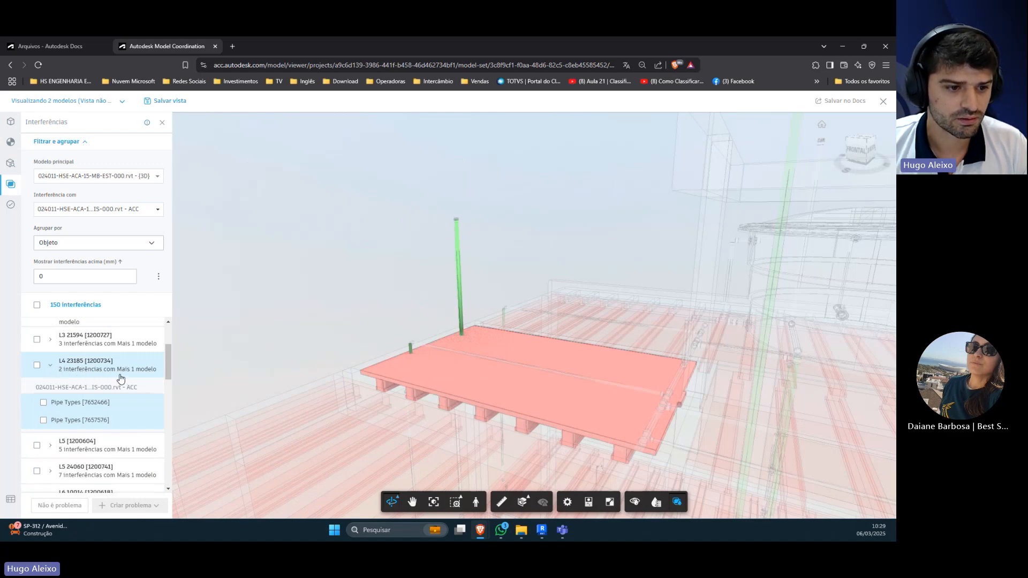
click(80, 406)
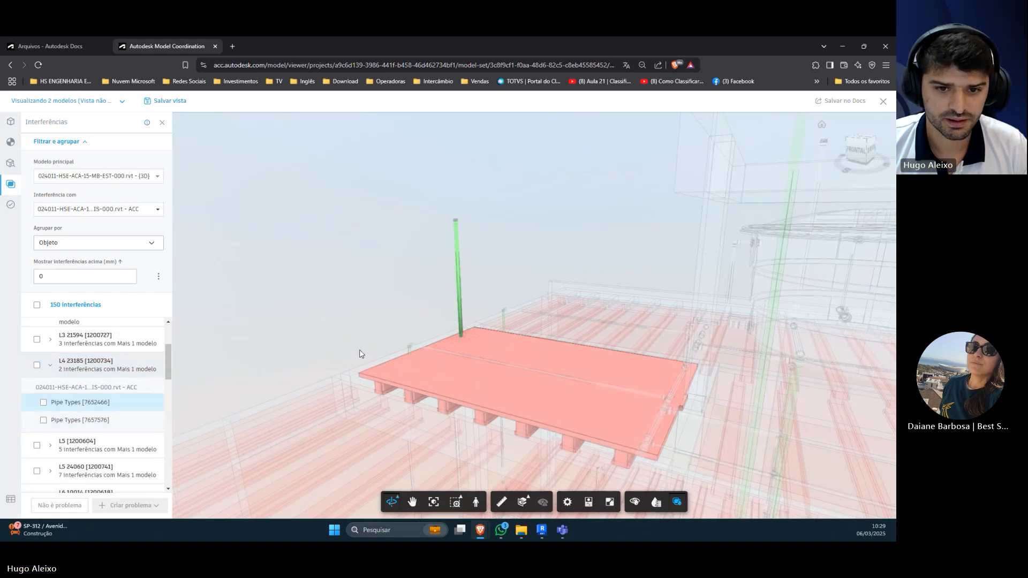
click(79, 423)
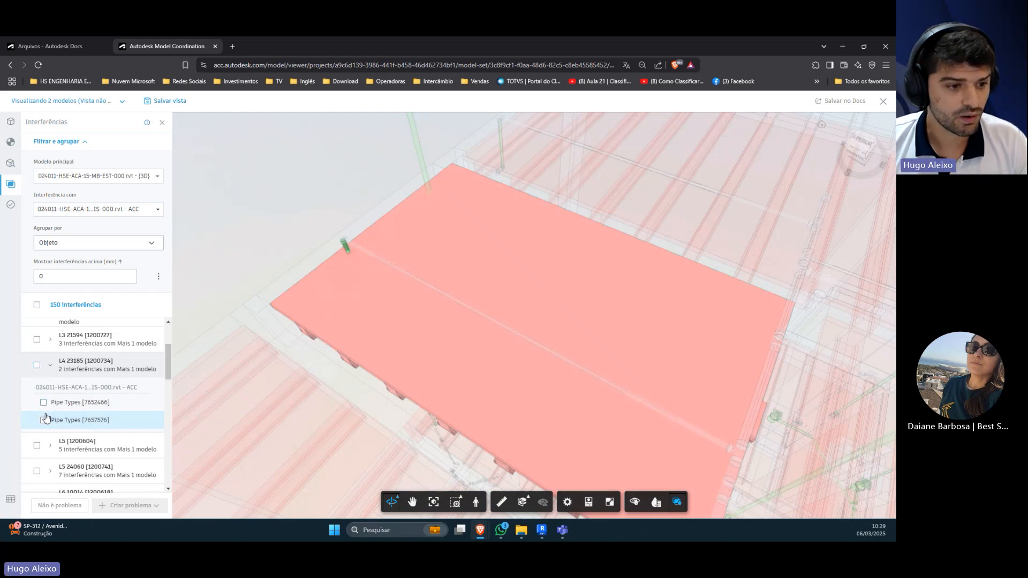
Step: Select both pipe clashes, Pipe Types [7652466] and [7657576], in slab group L4 23185 [1200734]
click(37, 366)
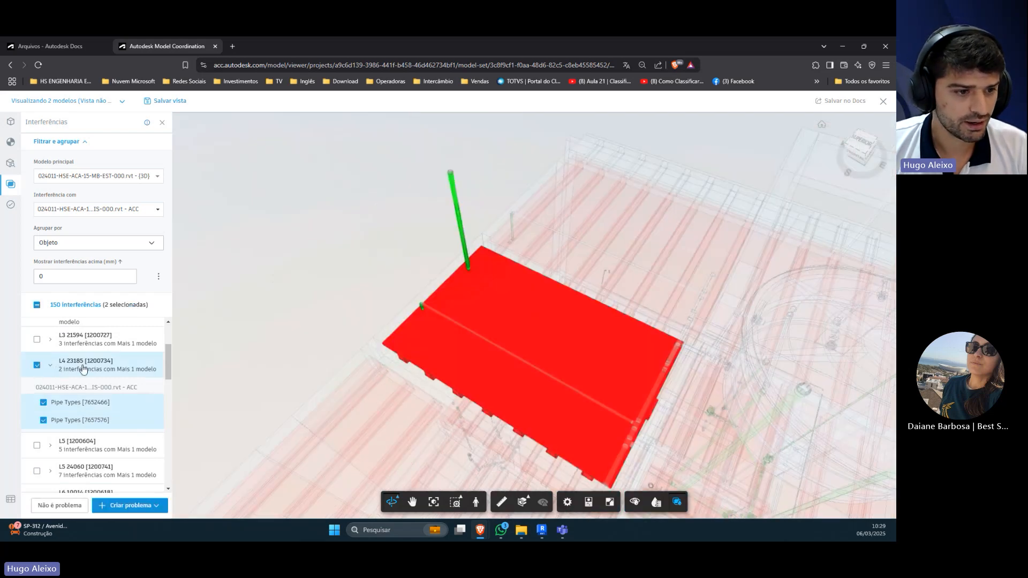
click(50, 366)
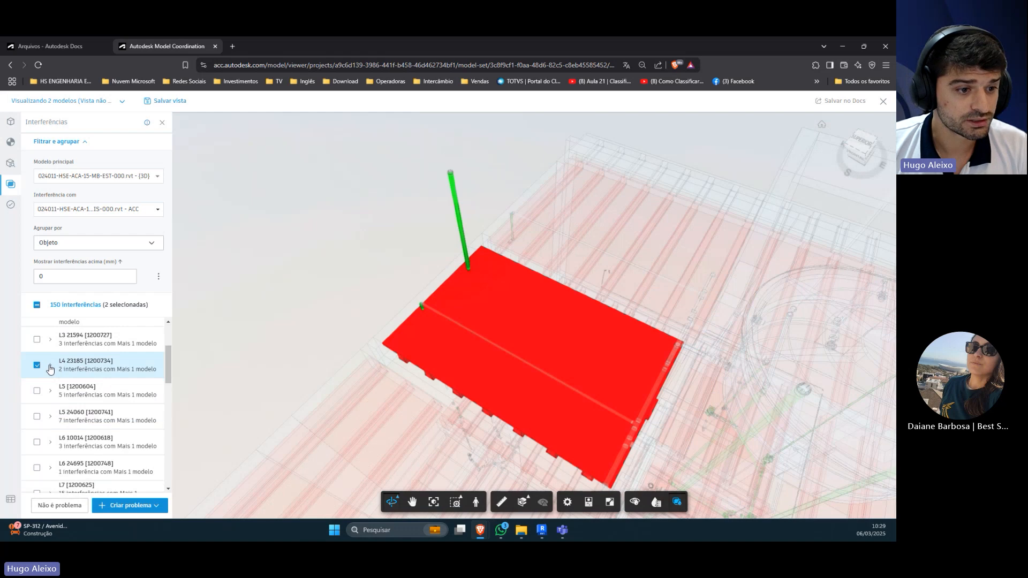
click(50, 367)
click(37, 365)
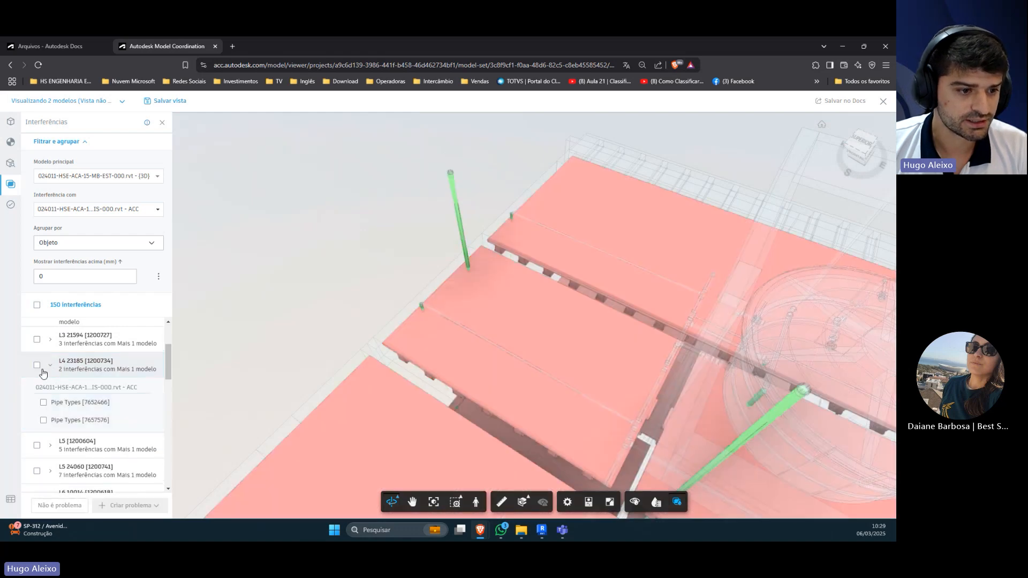
click(44, 404)
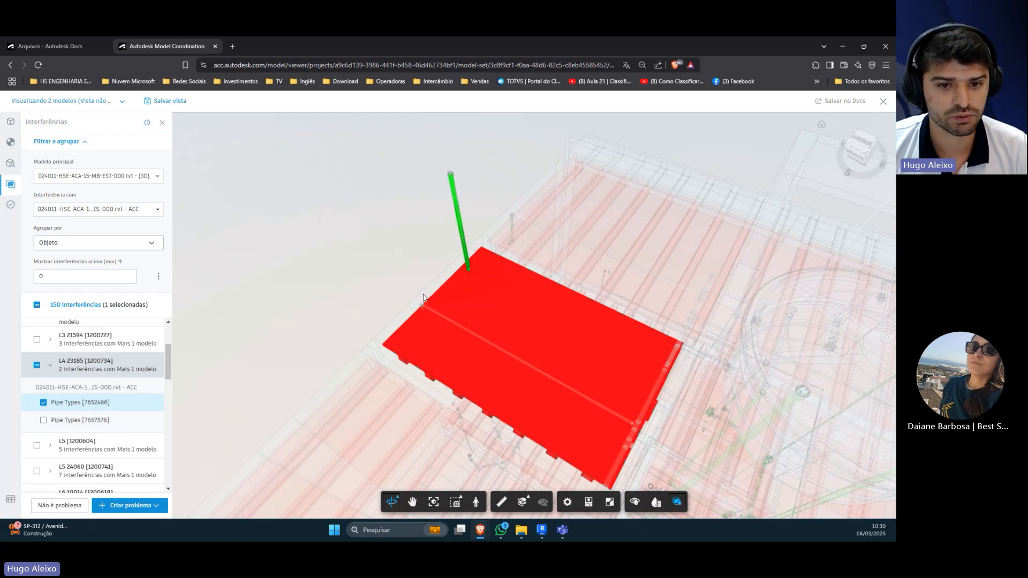
click(37, 365)
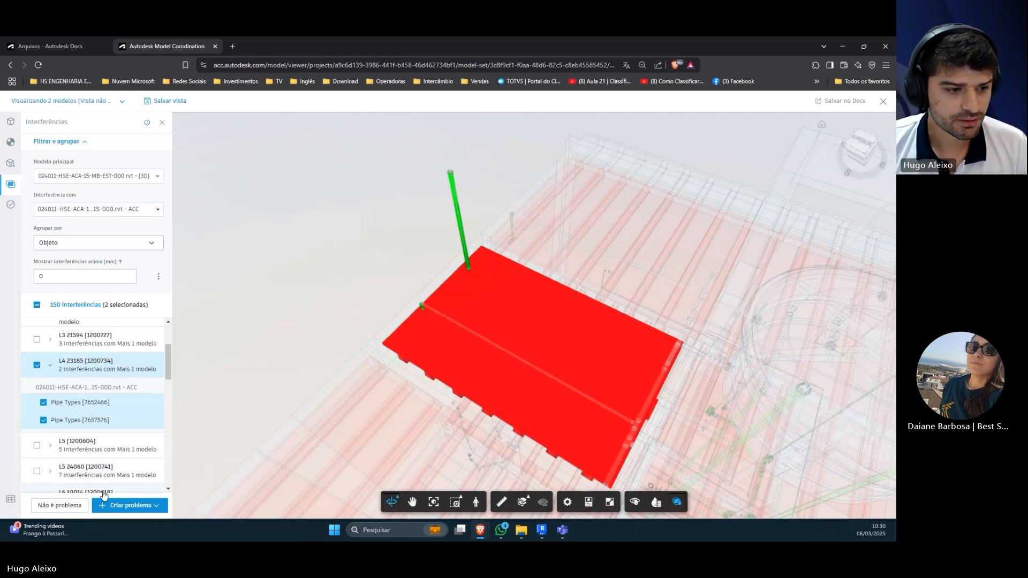
Step: Start marking both selected pipe clashes in slab group L4 23185 [1200734] as not a problem, with the reason Interface válida
drag(397, 305, 420, 291)
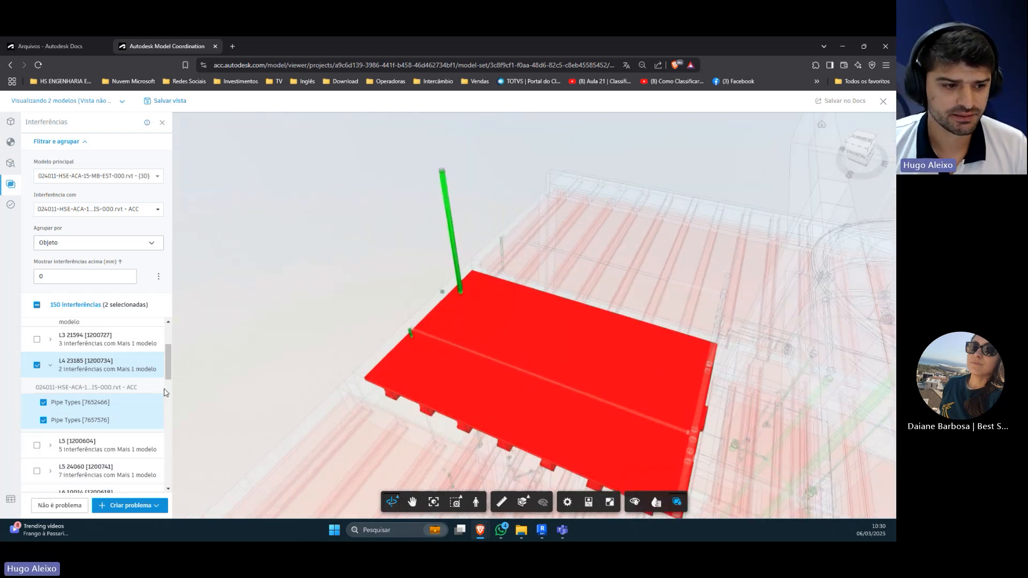
click(53, 509)
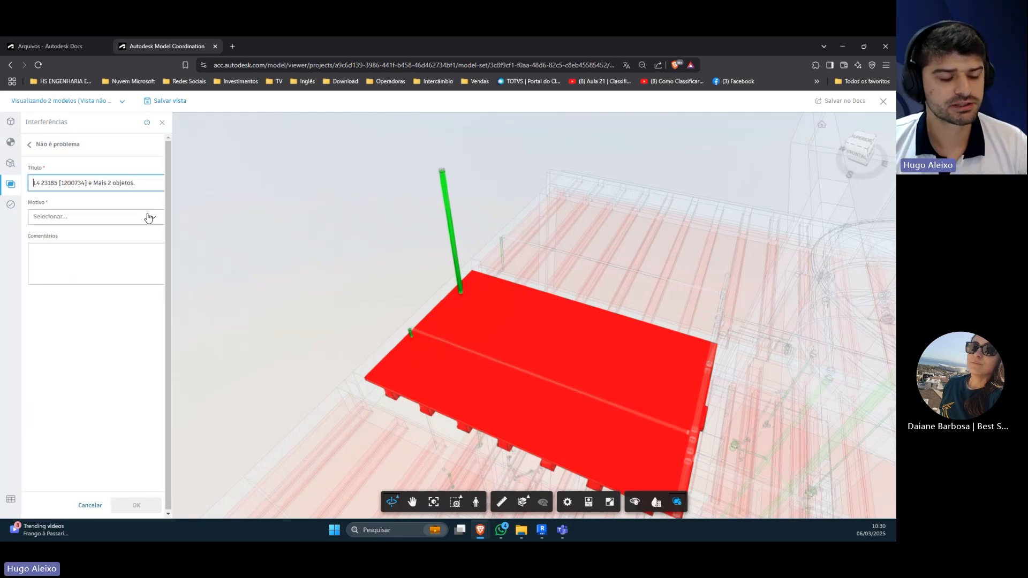
click(119, 222)
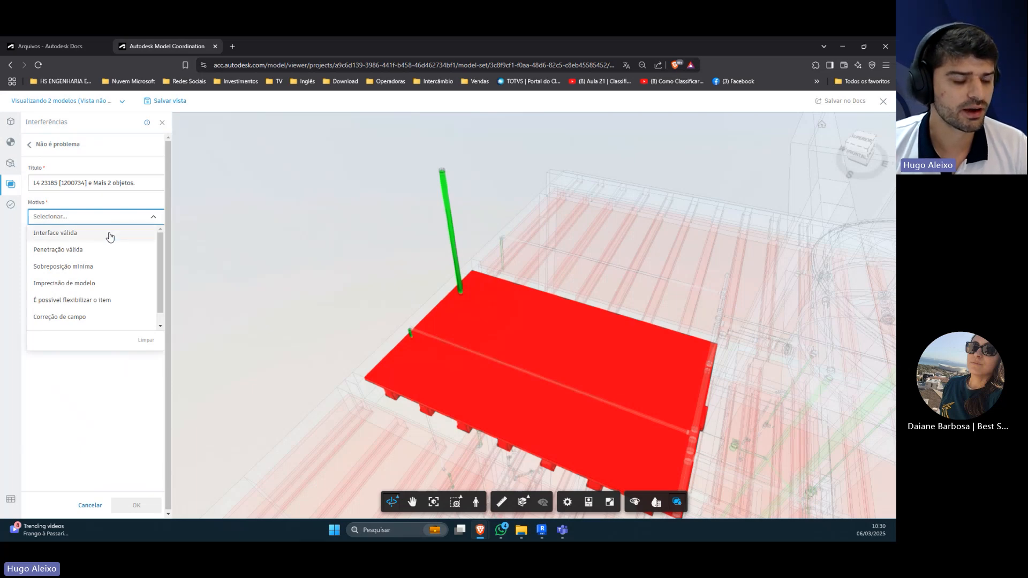
click(109, 234)
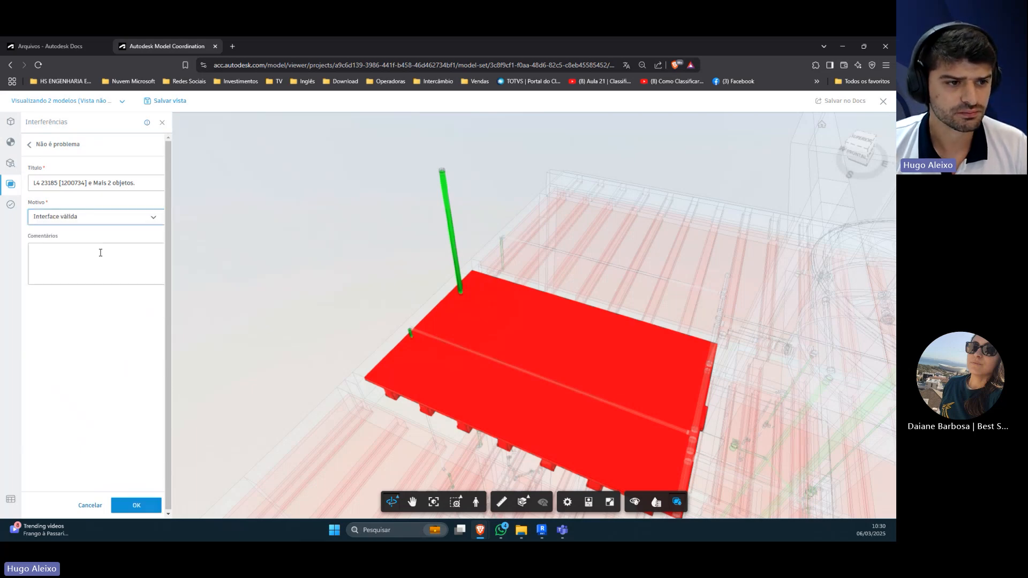
Step: Add the comment "Perfurar laje." and save the not-a-problem record for the L4 23185 [1200734] clashes
click(101, 255)
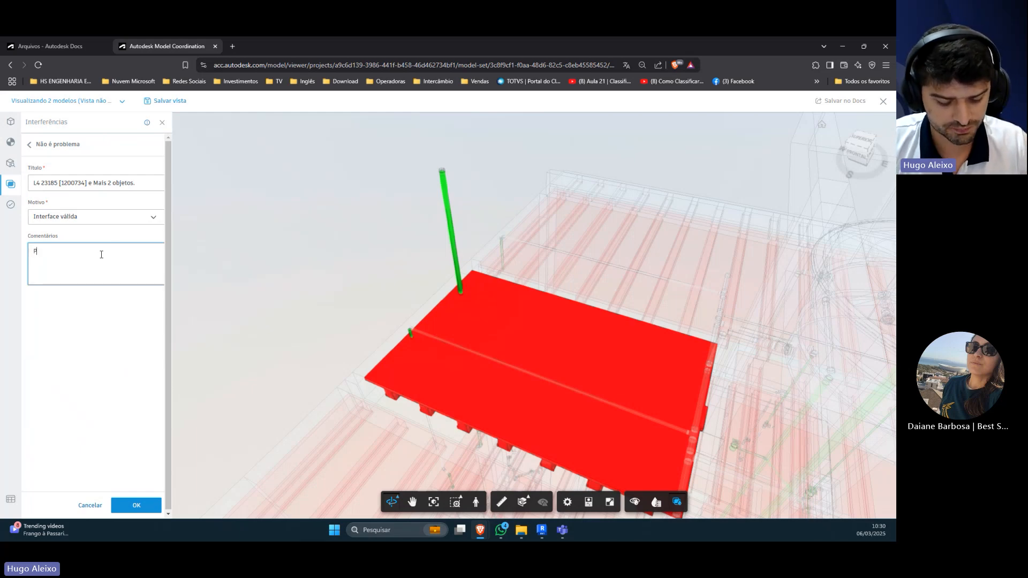
text(Perf)
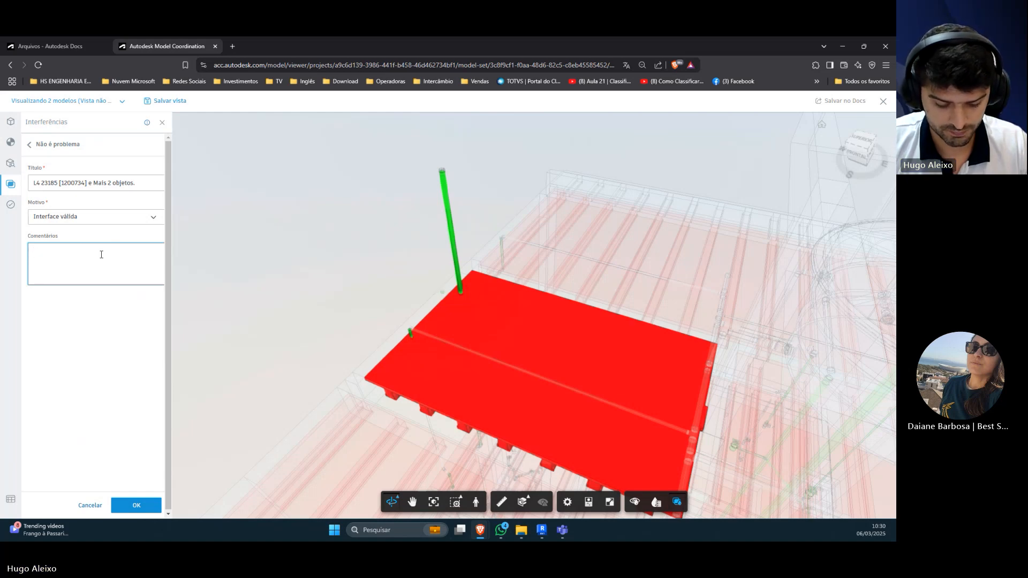
text(rfurar )
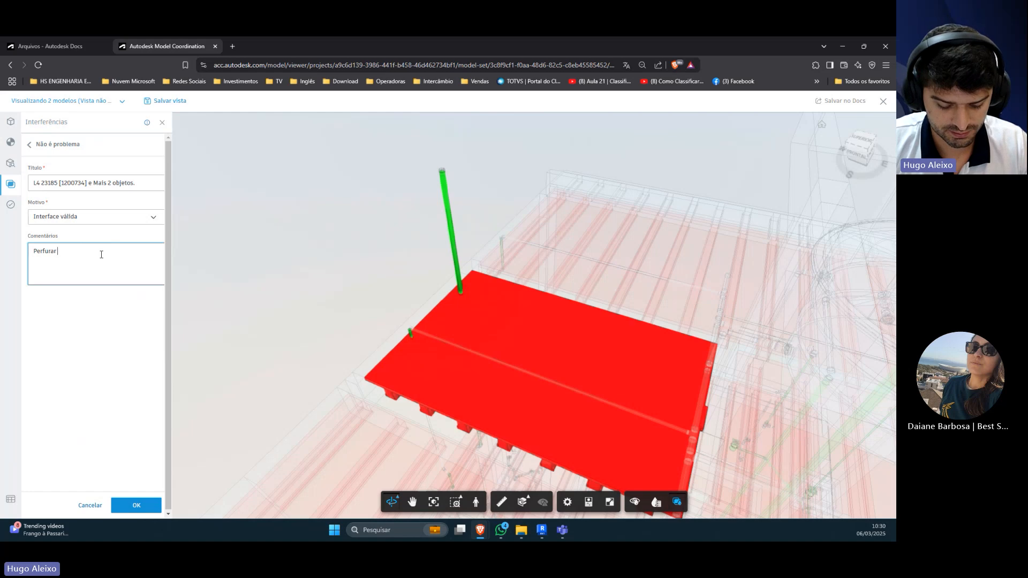
text(laje.)
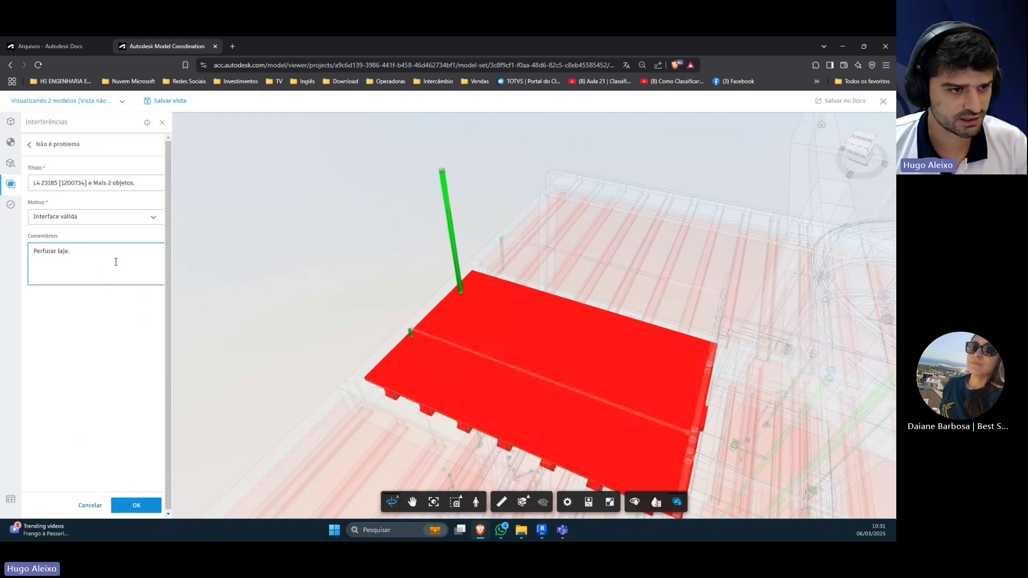
click(138, 506)
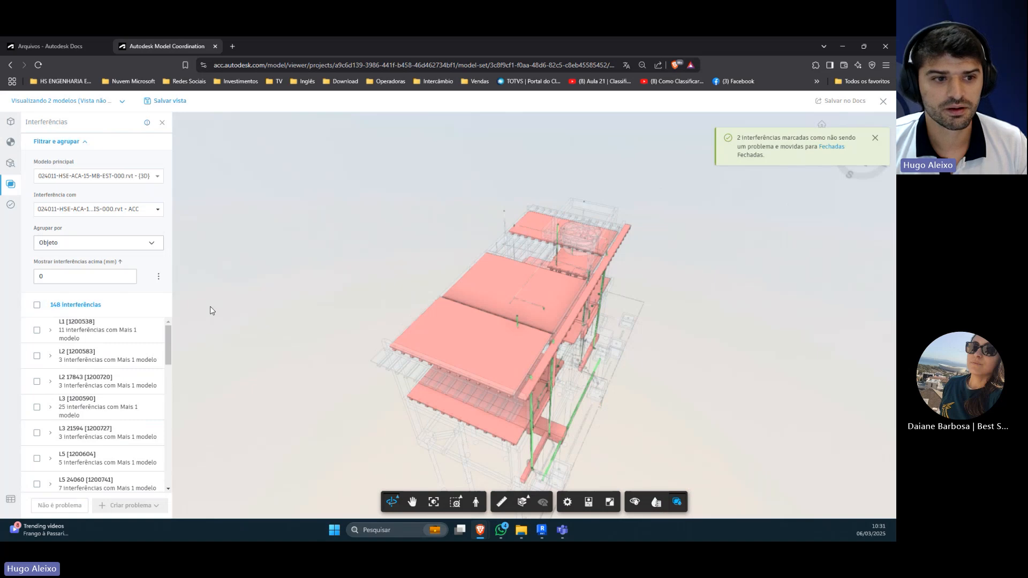
Step: Filter the remaining EST versus HIS clashes so that only those above 10 mm are shown
drag(362, 308, 345, 288)
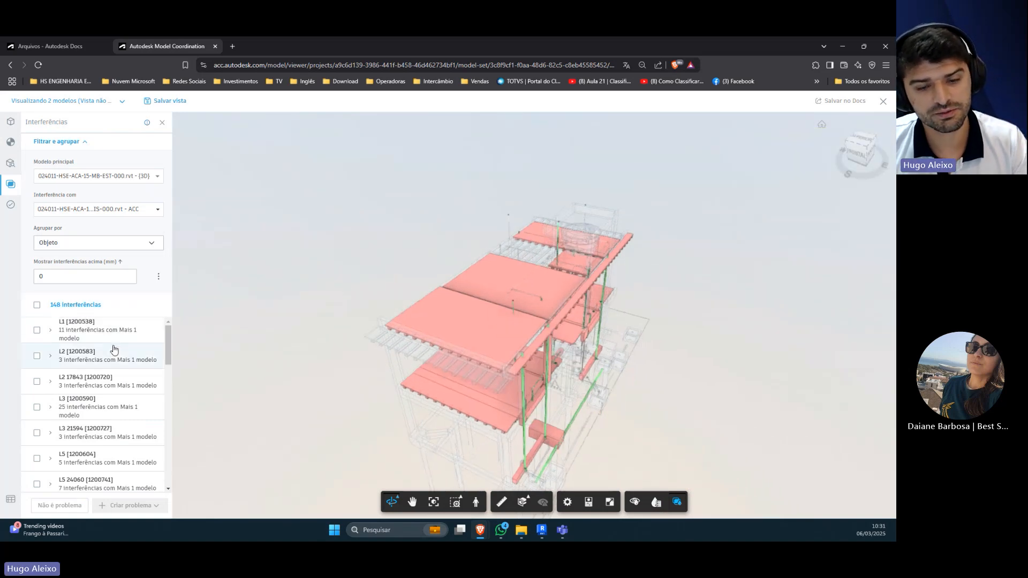
scroll(115, 366, down, 10)
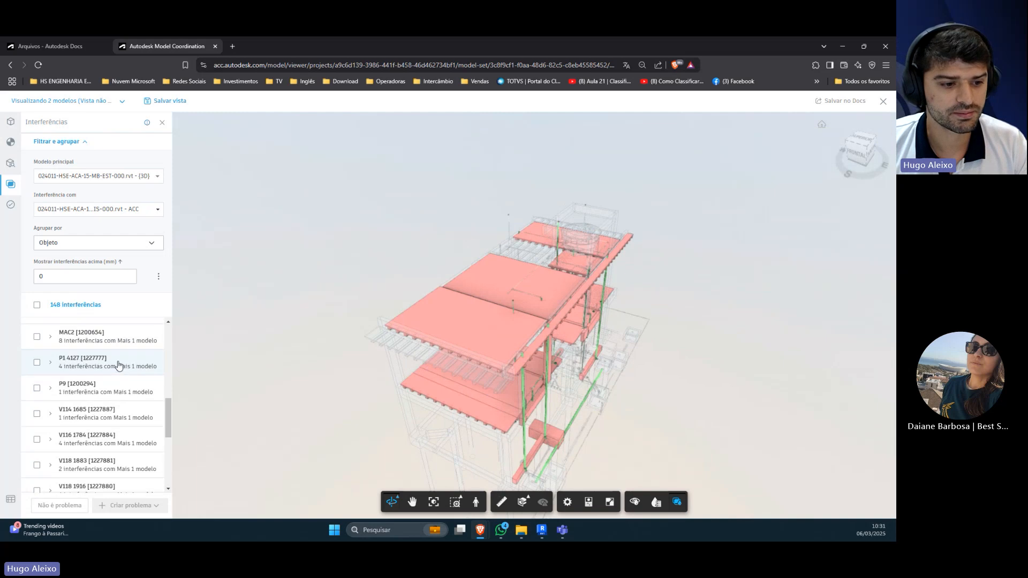
scroll(113, 410, up, 10)
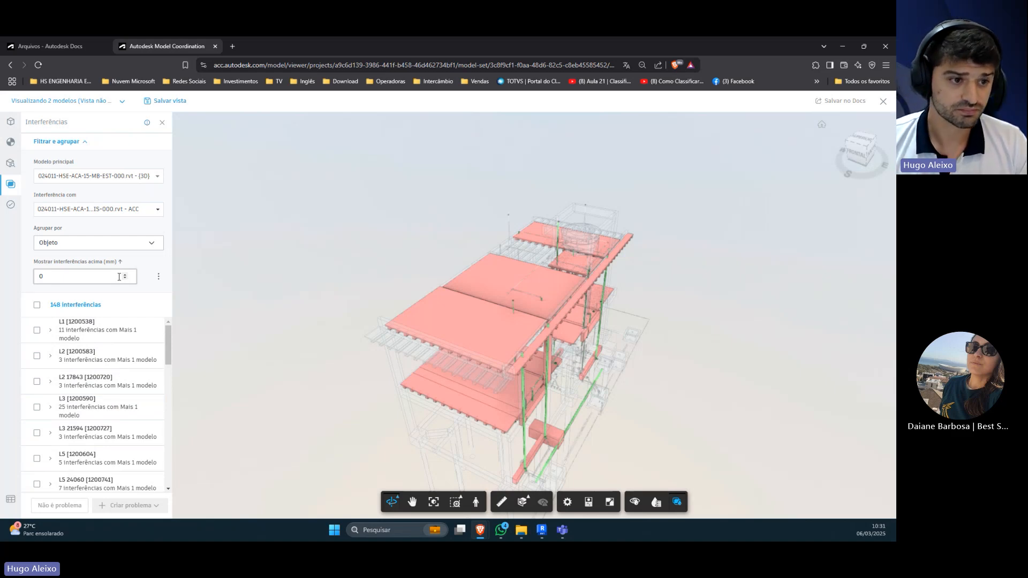
click(159, 278)
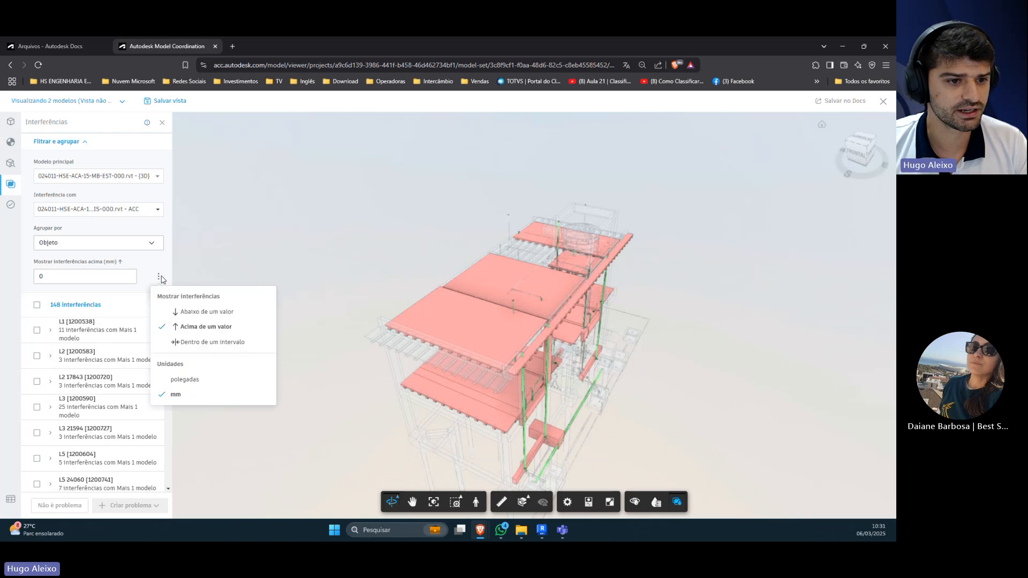
click(59, 275)
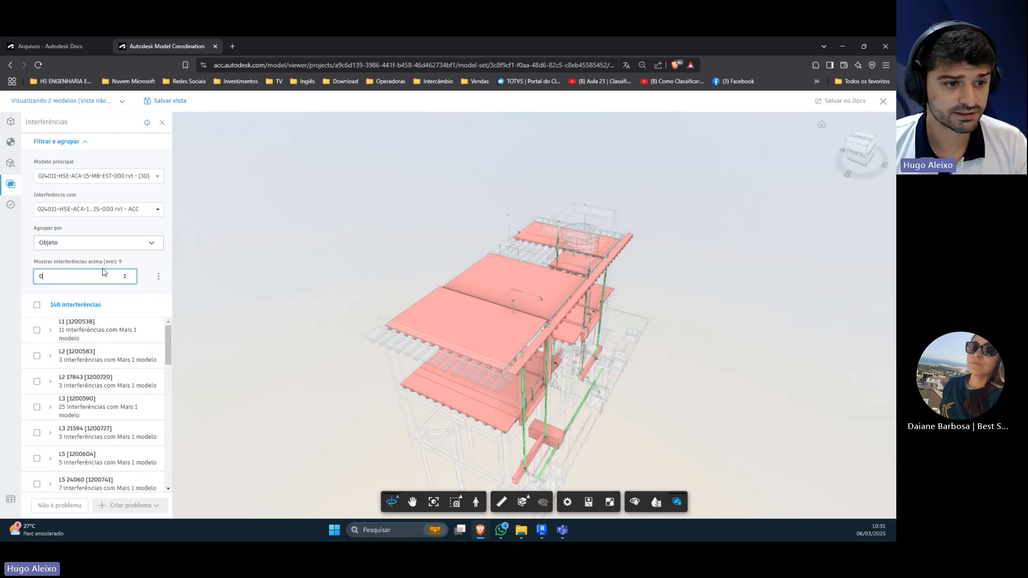
click(159, 277)
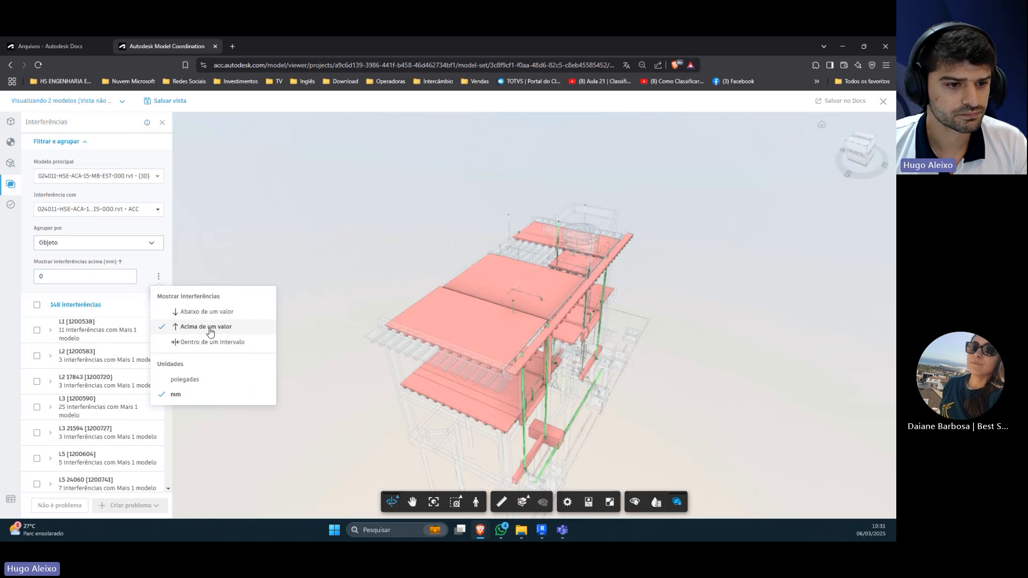
click(70, 276)
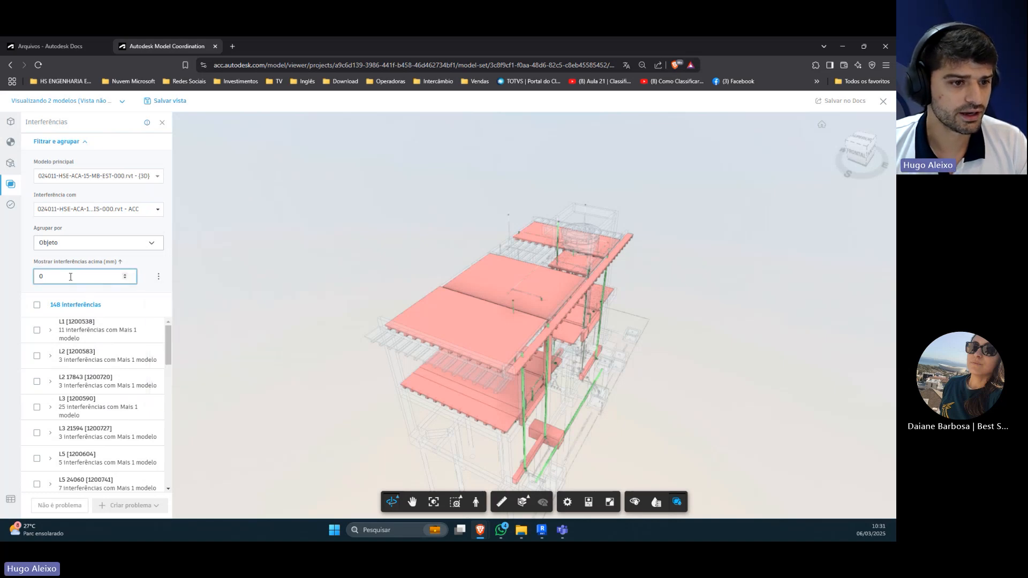
key(ctrl+a)
text(10)
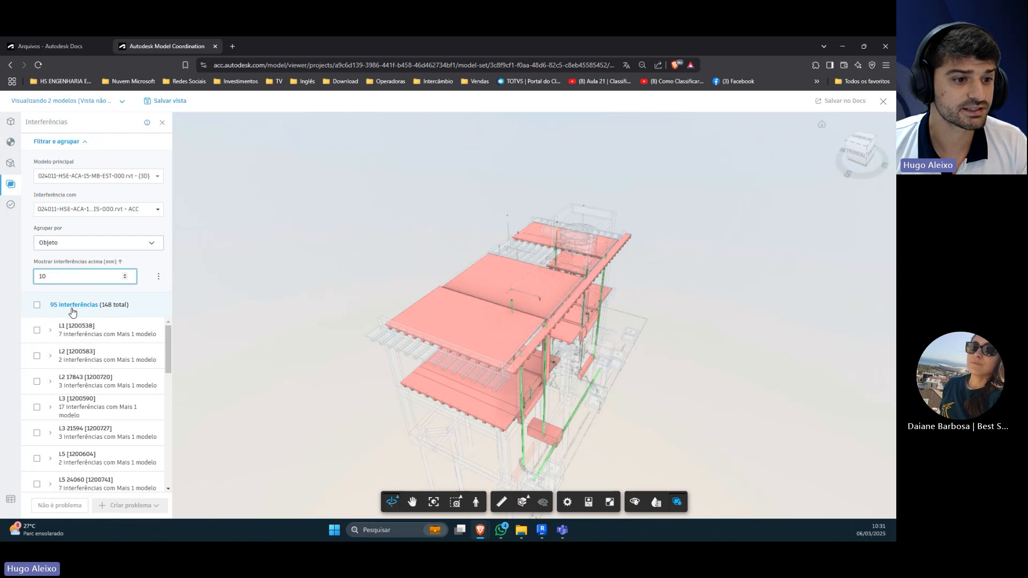
click(15, 300)
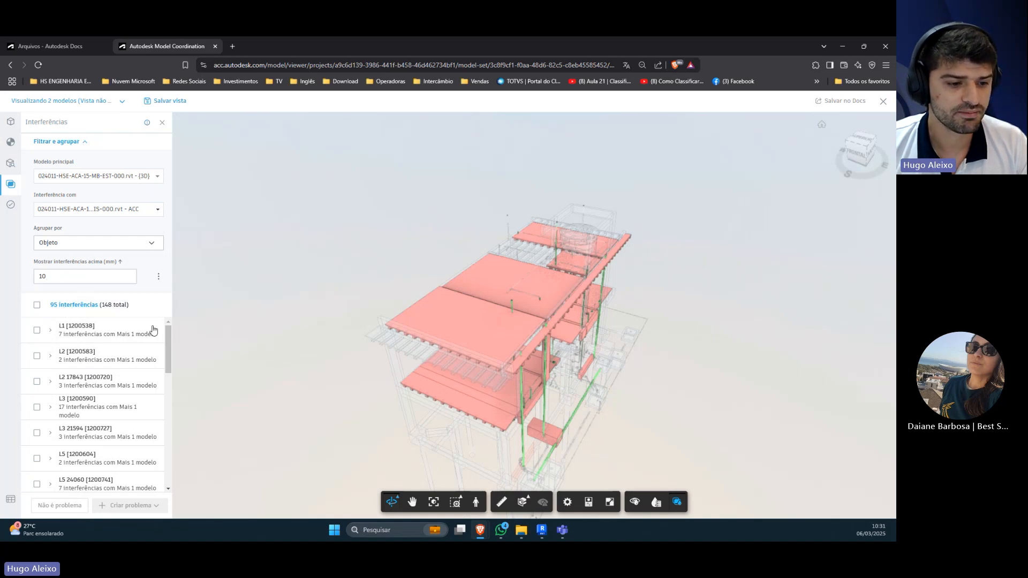
Step: Browse the filtered clash groups and show slab group L1 [1200538] in 3D
scroll(139, 336, down, 2)
scroll(123, 356, up, 2)
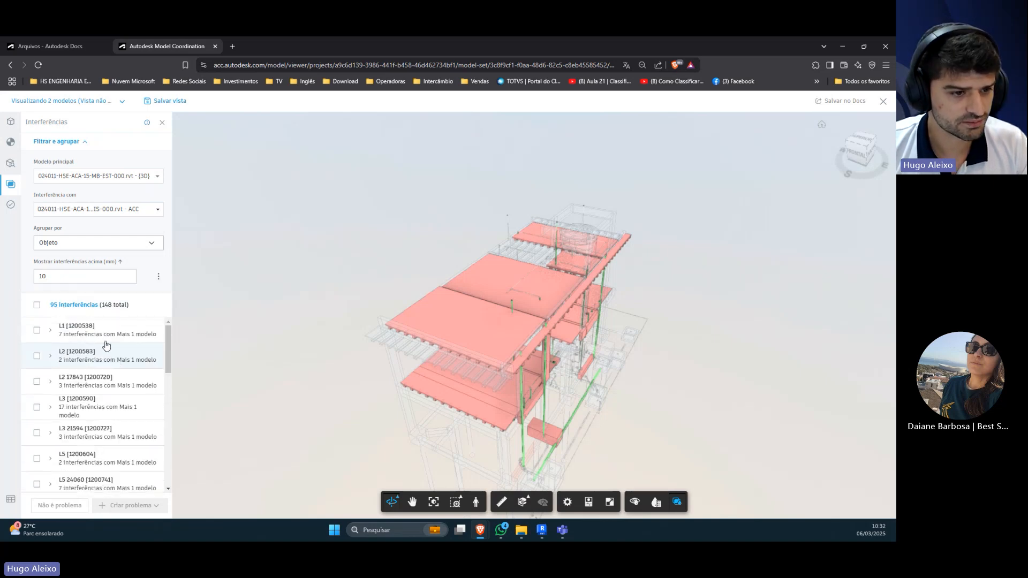
click(105, 340)
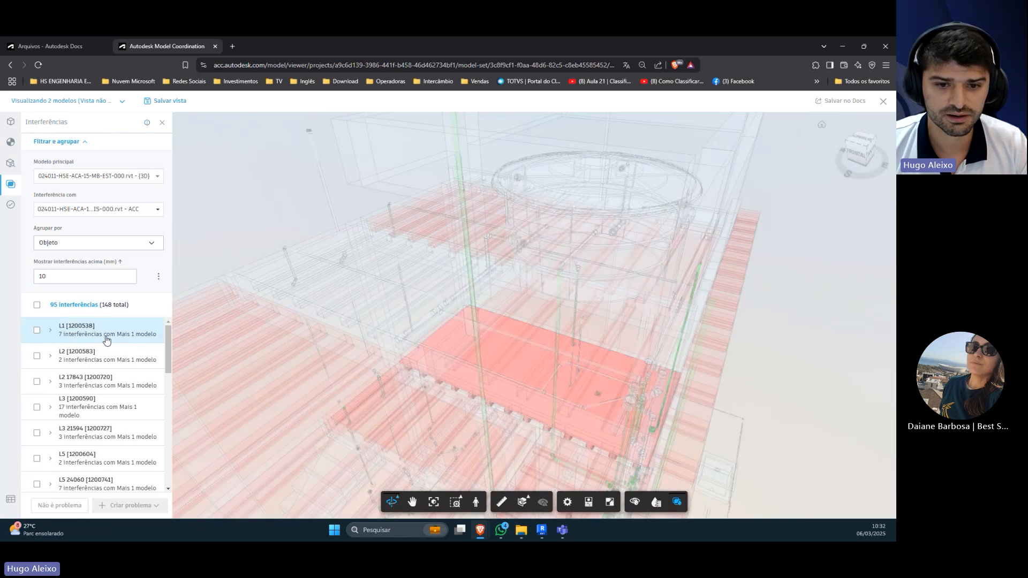
scroll(90, 450, down, 3)
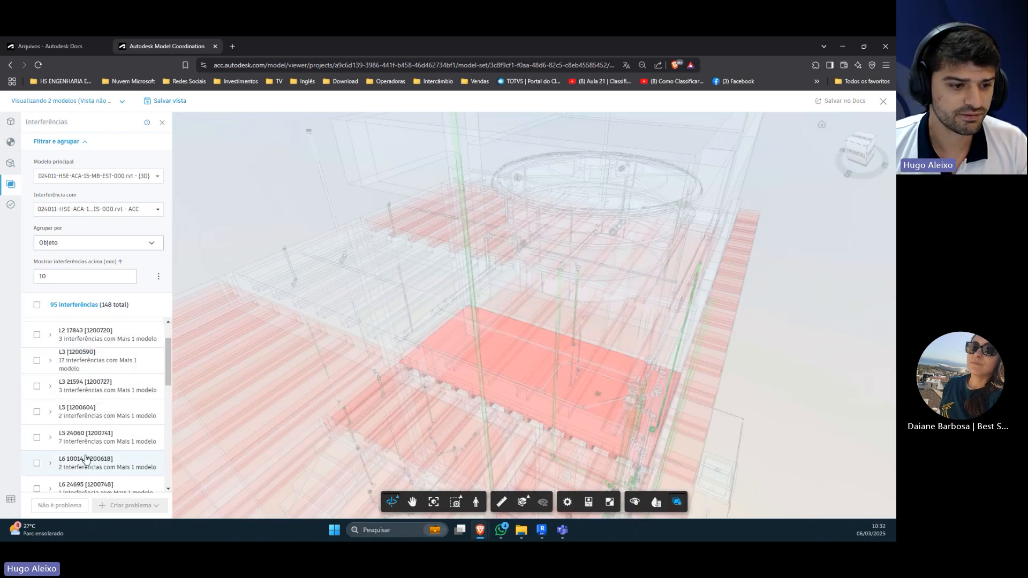
scroll(92, 459, down, 2)
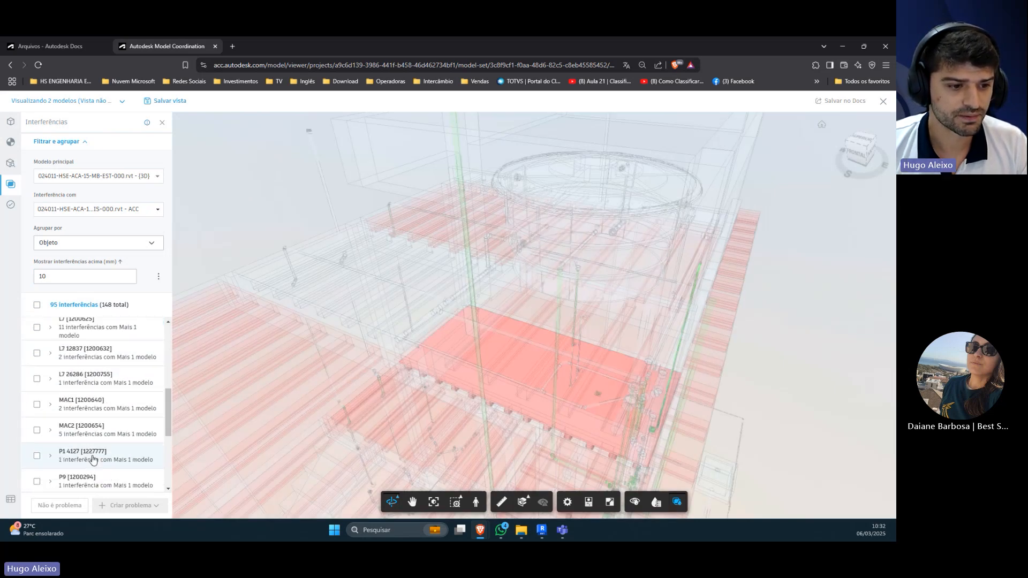
Step: Examine column group P1 4127 [1227777] in 3D and expand it to view its clash with Pipe Types [7591686]
click(93, 459)
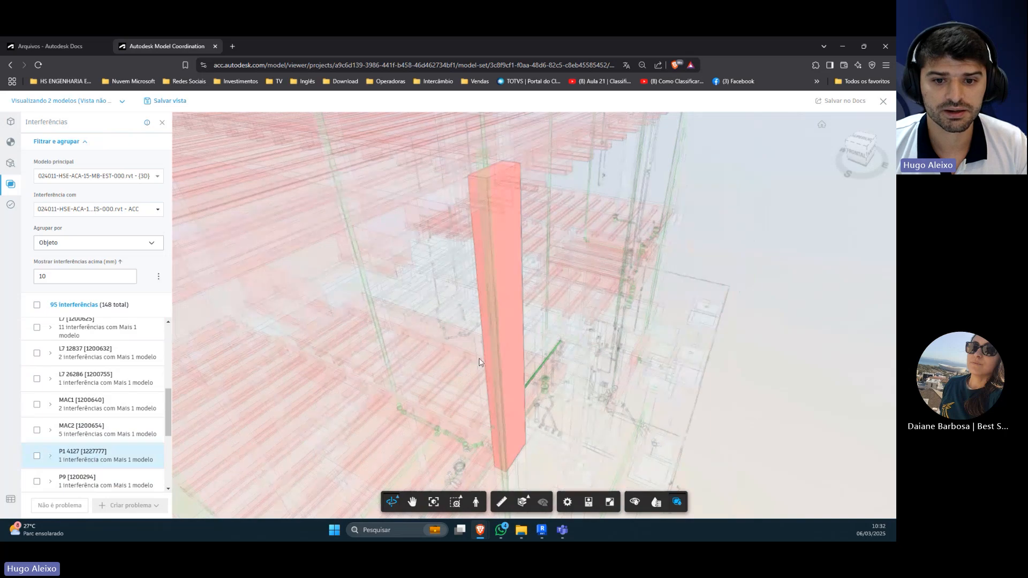
drag(480, 362, 321, 374)
click(51, 455)
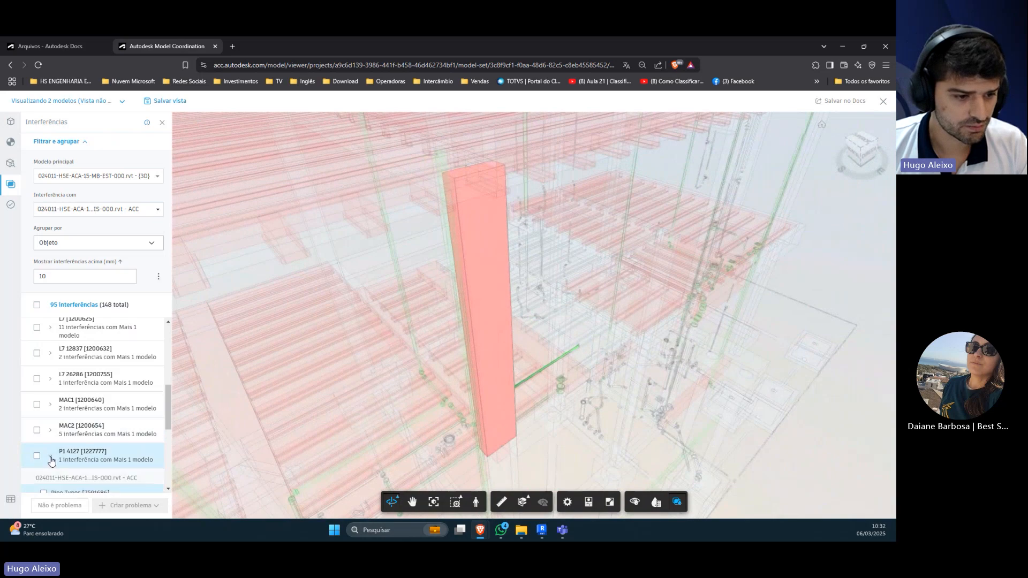
scroll(52, 461, down, 1)
click(87, 453)
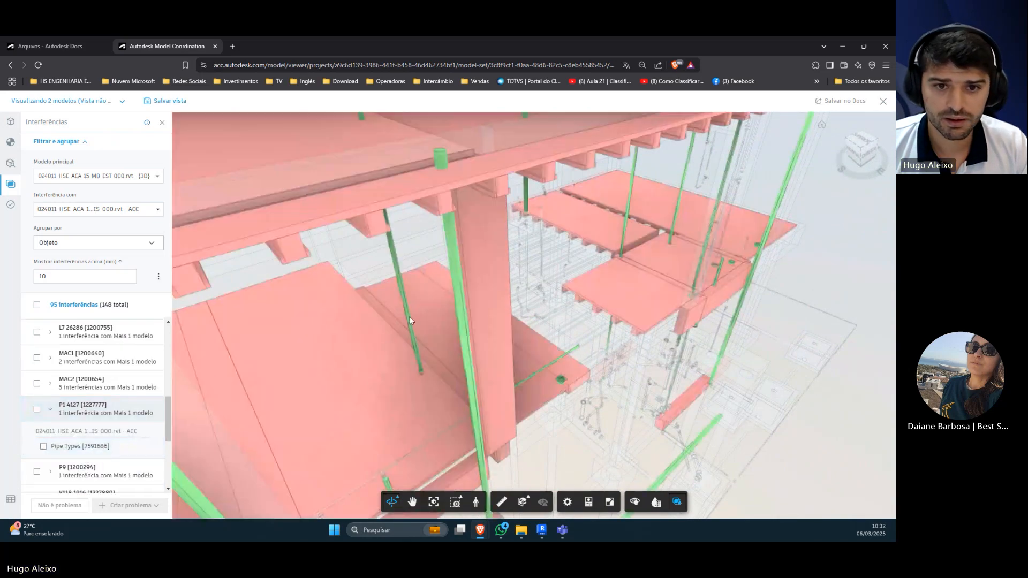
drag(410, 317, 470, 384)
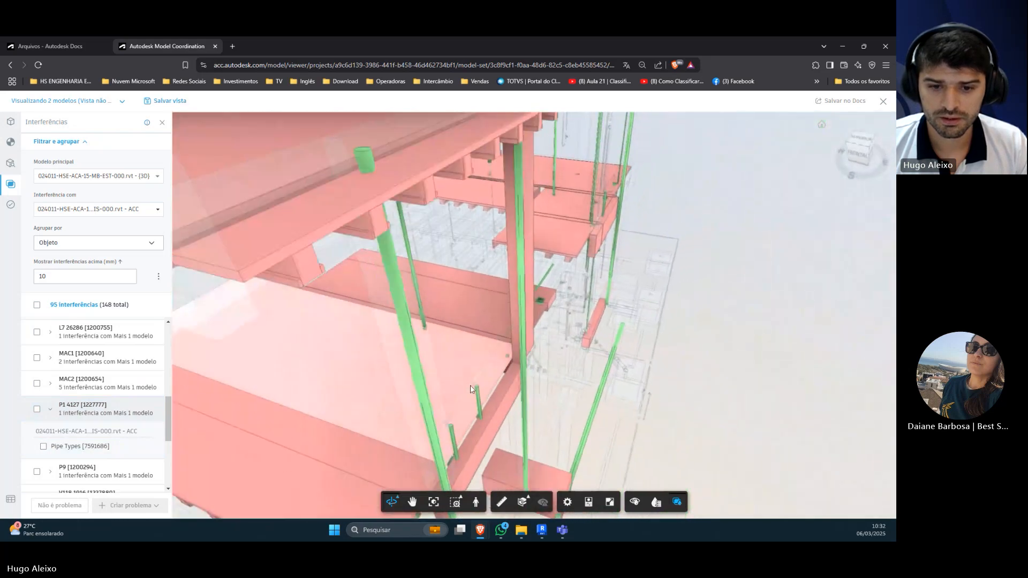
Step: Show group MAC2 [1200654] in 3D and select its structural element from a side view
click(80, 389)
drag(677, 333, 582, 372)
scroll(631, 372, down, 3)
click(589, 374)
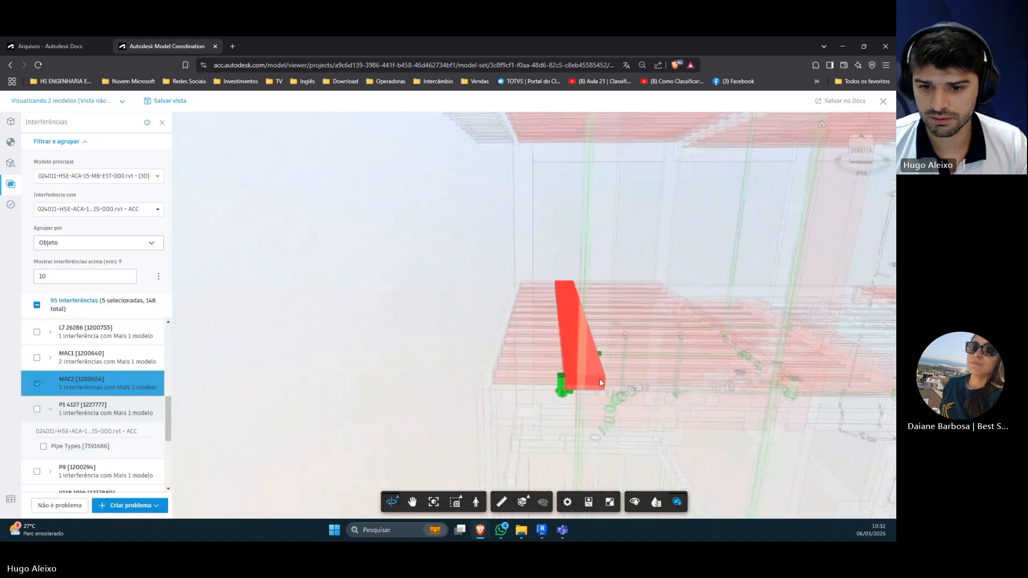
click(599, 378)
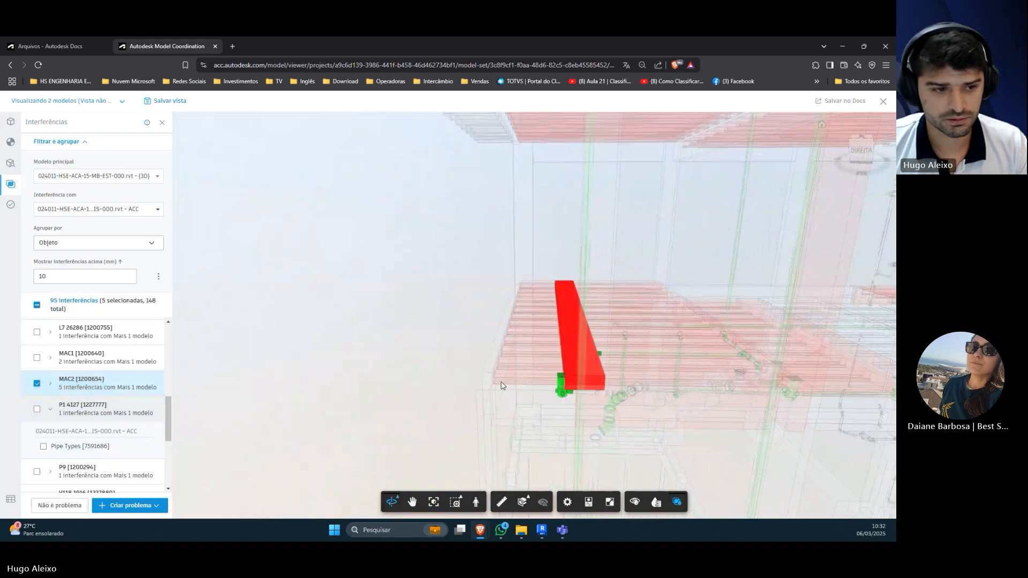
Step: Expand group MAC2 [1200654], view its clash with Pipe Types [7668757] in 3D and look through its clash list
click(50, 383)
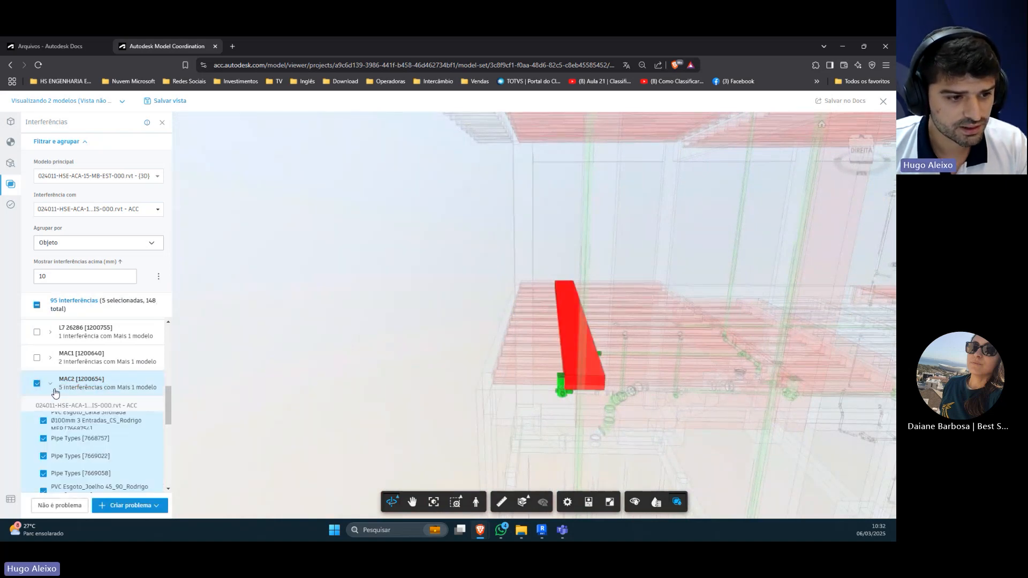
click(90, 440)
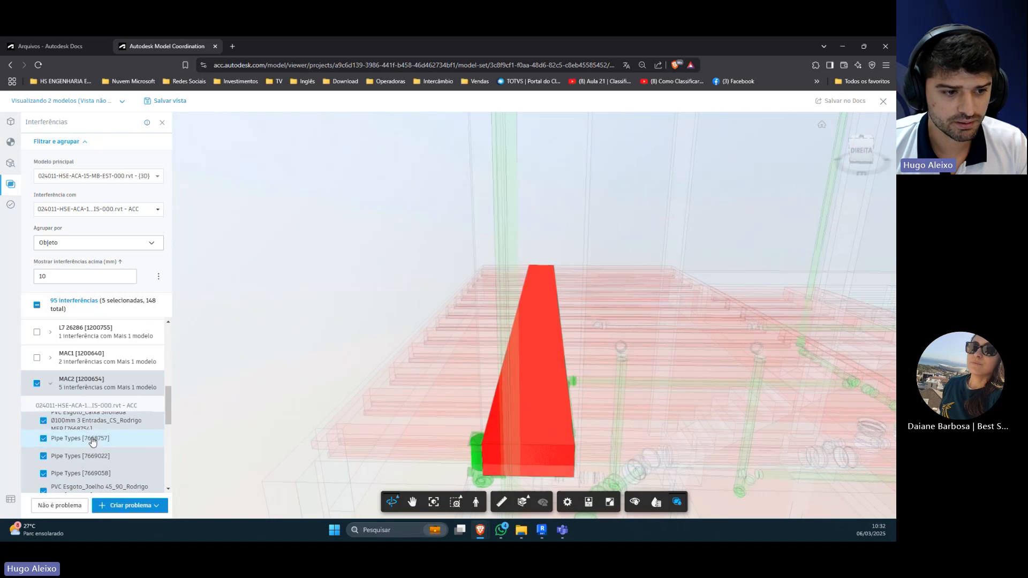
scroll(95, 443, down, 3)
scroll(94, 443, up, 2)
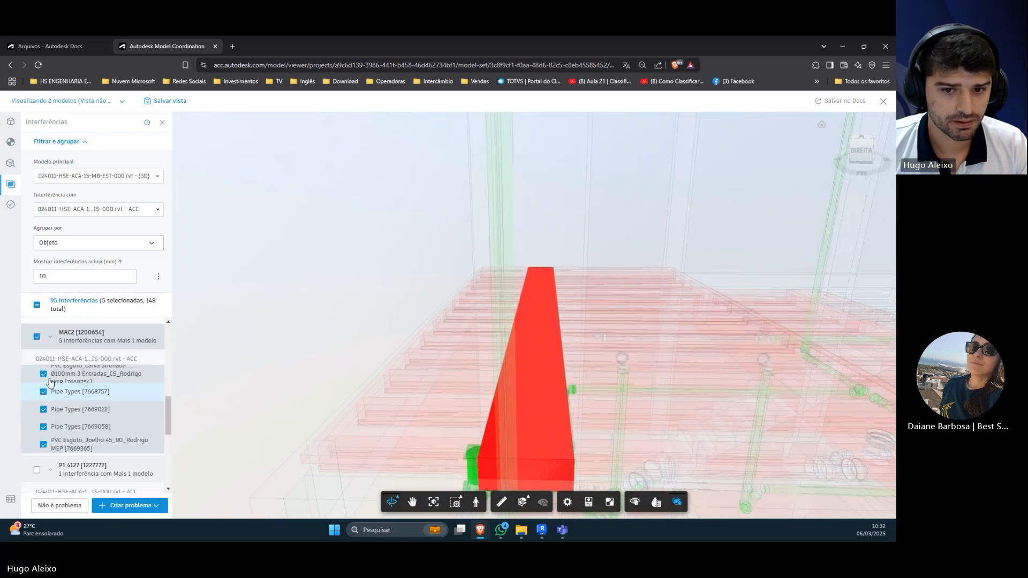
scroll(50, 381, up, 1)
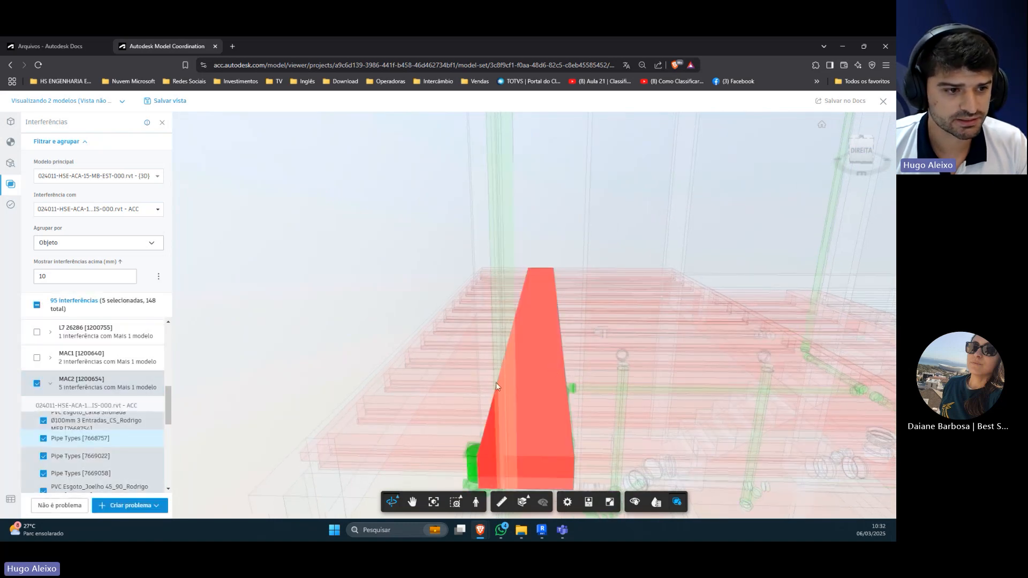
Step: Open the object properties, clear the selection and reselect the MAC2 [1200654] element to inspect its properties
click(589, 502)
drag(800, 192, 135, 114)
drag(298, 159, 291, 398)
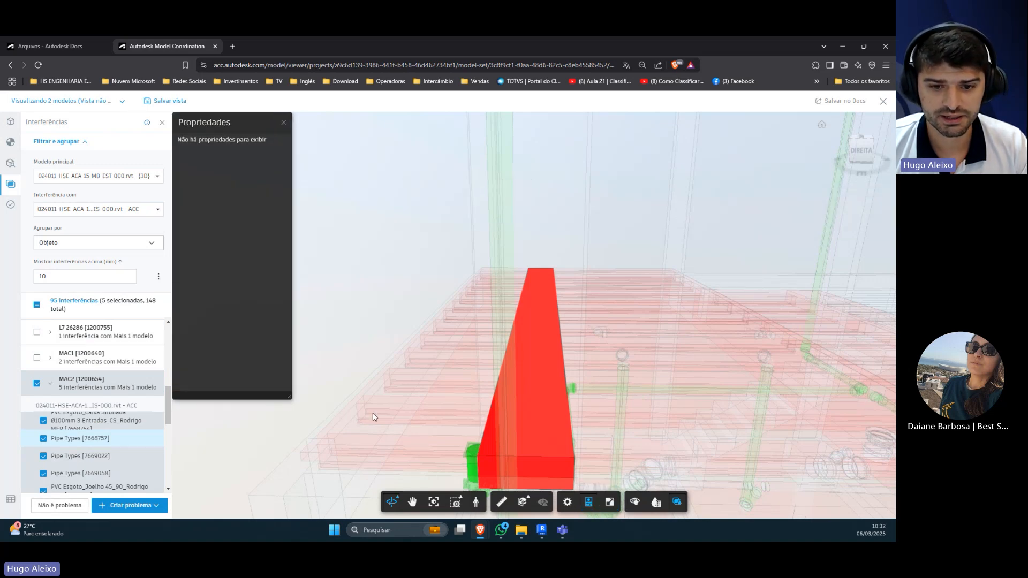
click(487, 427)
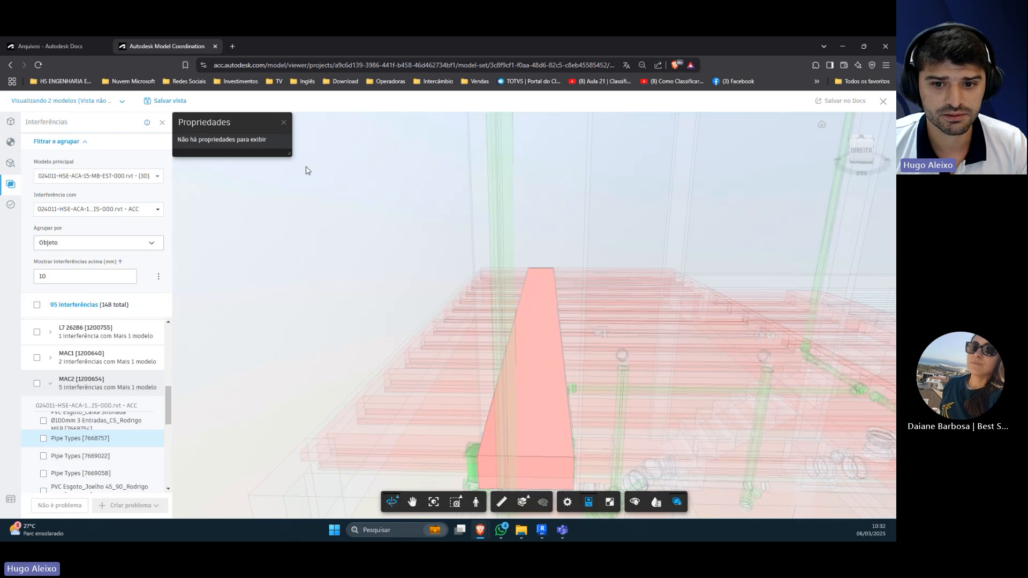
click(553, 336)
click(554, 336)
click(555, 336)
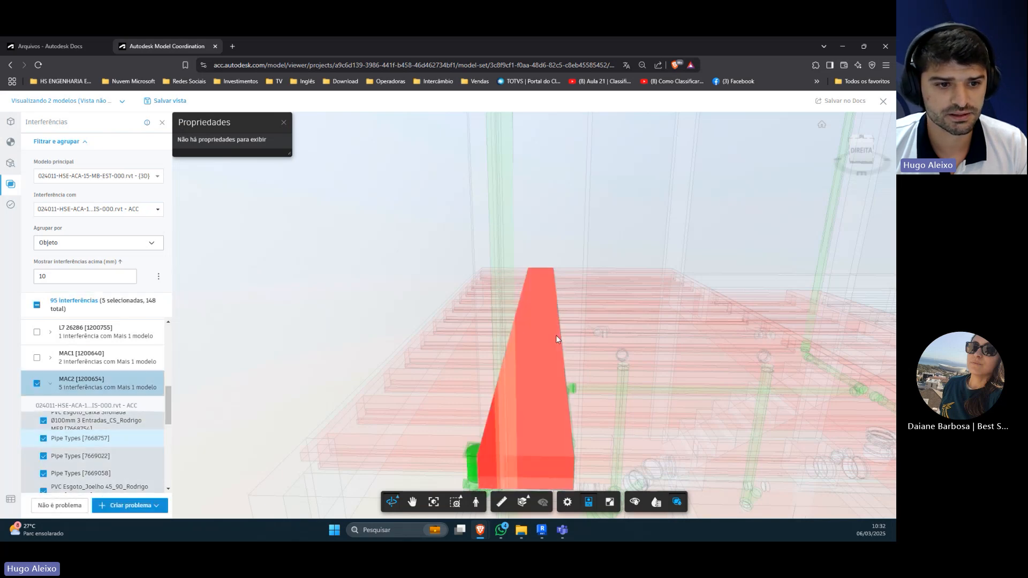
Step: Reselect the MAC2 [1200654] element with an enlarged properties panel to check its data, and close the panel
click(554, 333)
click(555, 332)
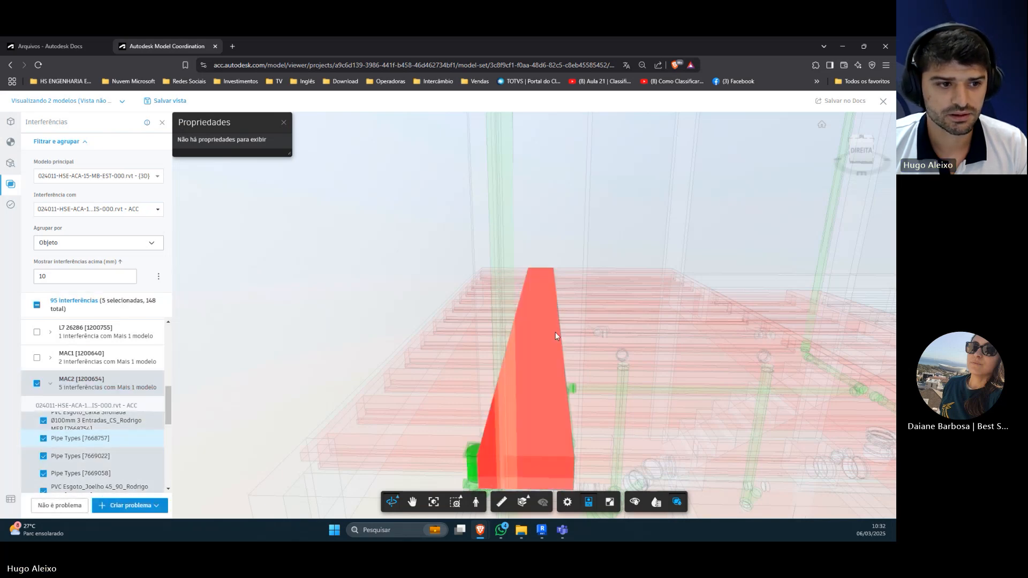
drag(294, 159, 299, 311)
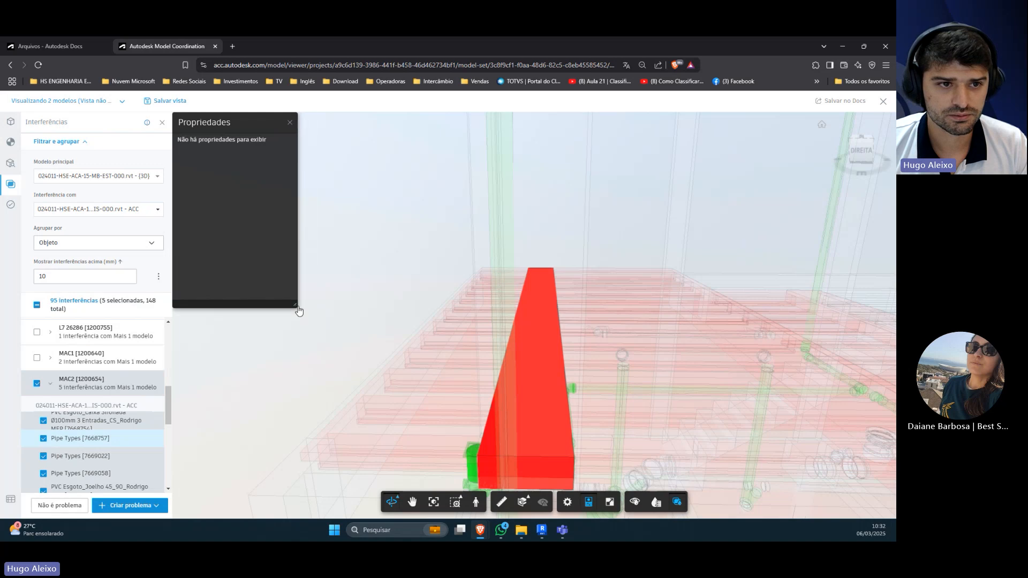
click(429, 405)
click(509, 339)
scroll(487, 359, down, 5)
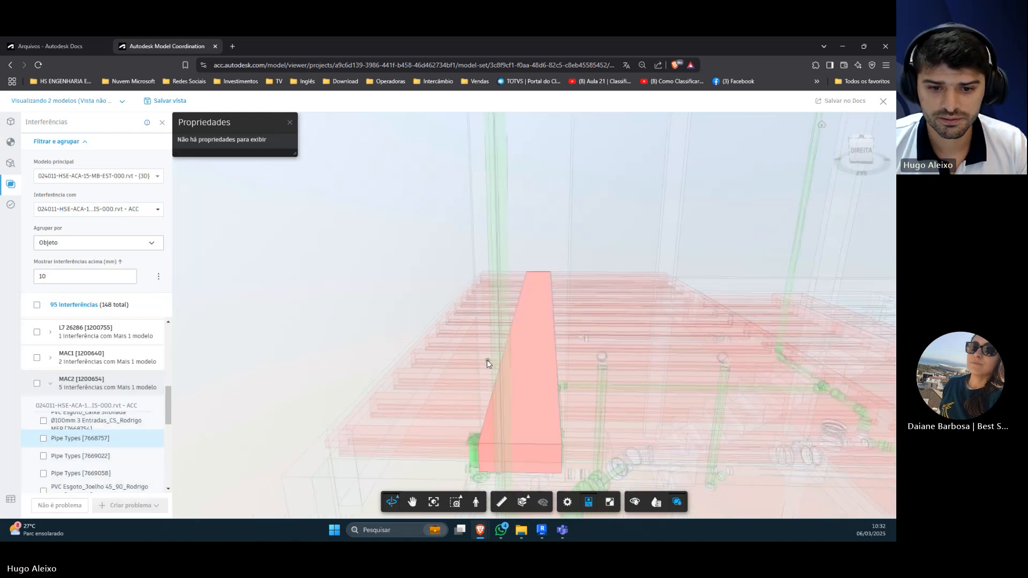
click(481, 407)
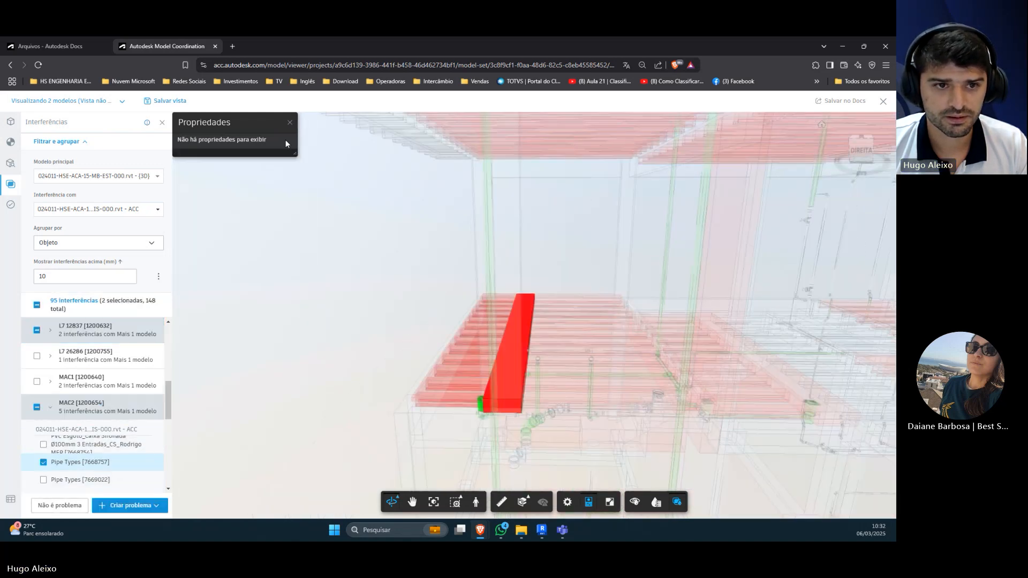
click(290, 123)
drag(278, 239, 277, 263)
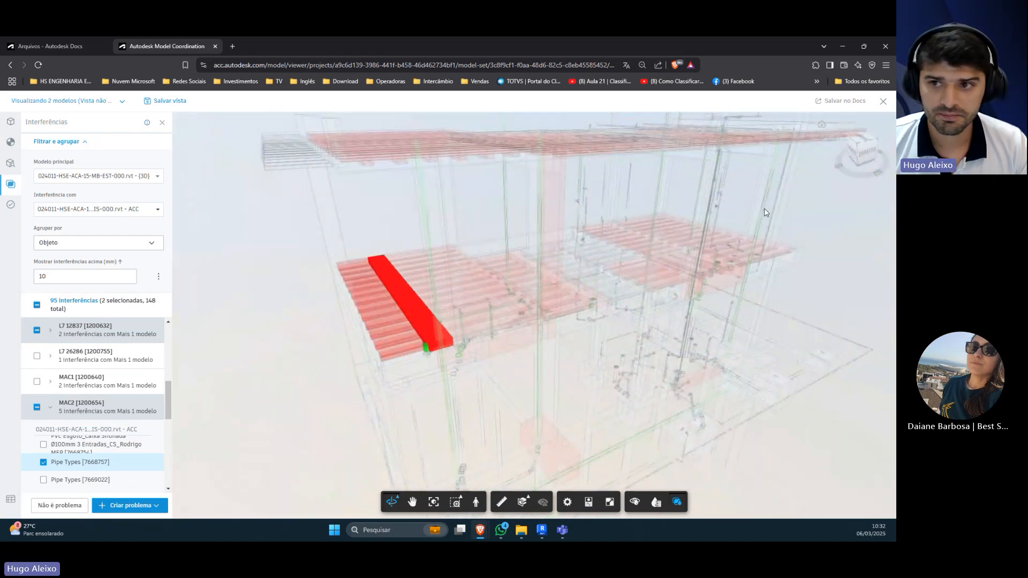
Step: Open the project's Model Coordination module in a new browser tab, placed between the Docs page and the clash view
click(93, 47)
click(23, 110)
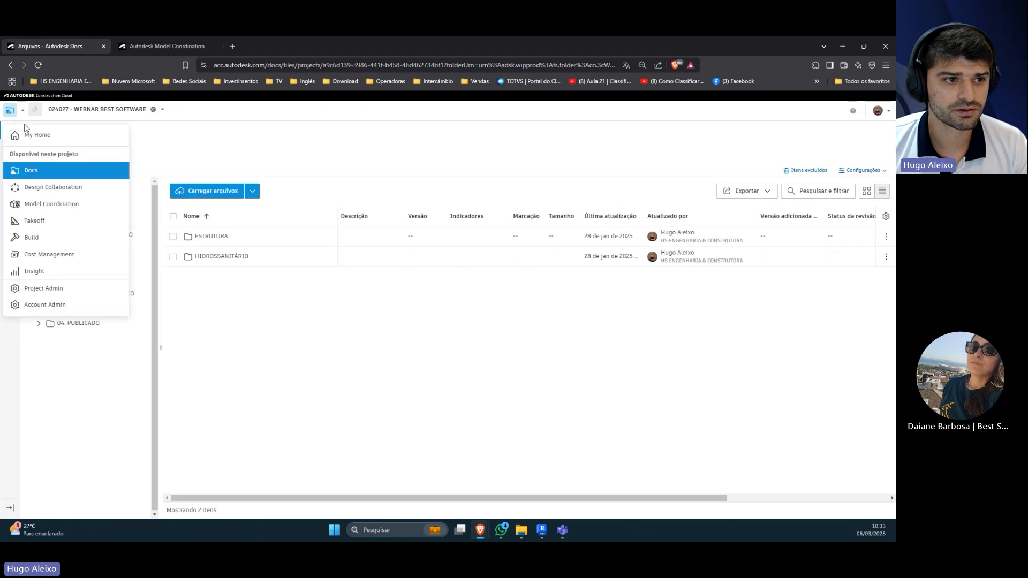
middle_click(31, 206)
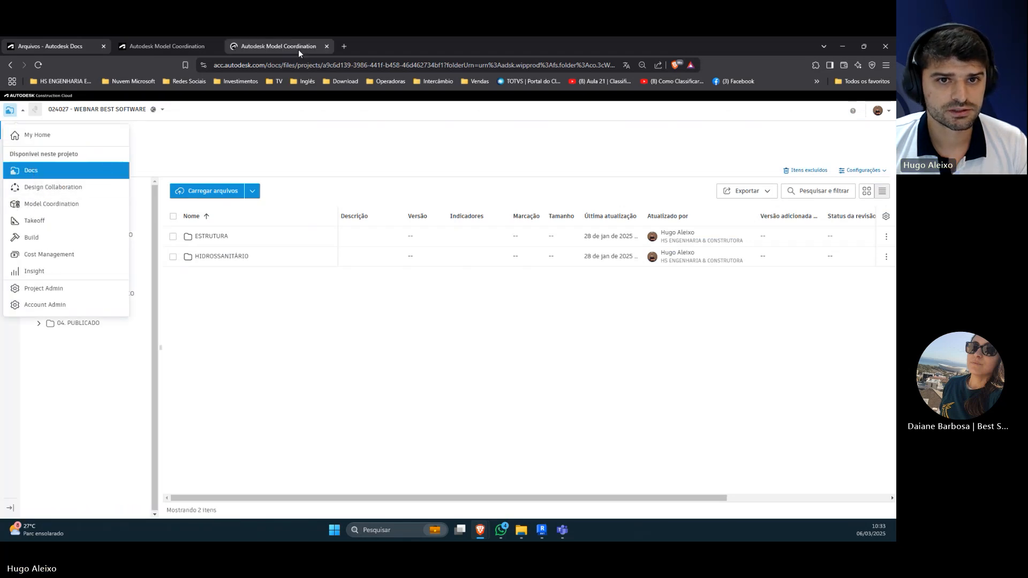
drag(297, 47, 242, 47)
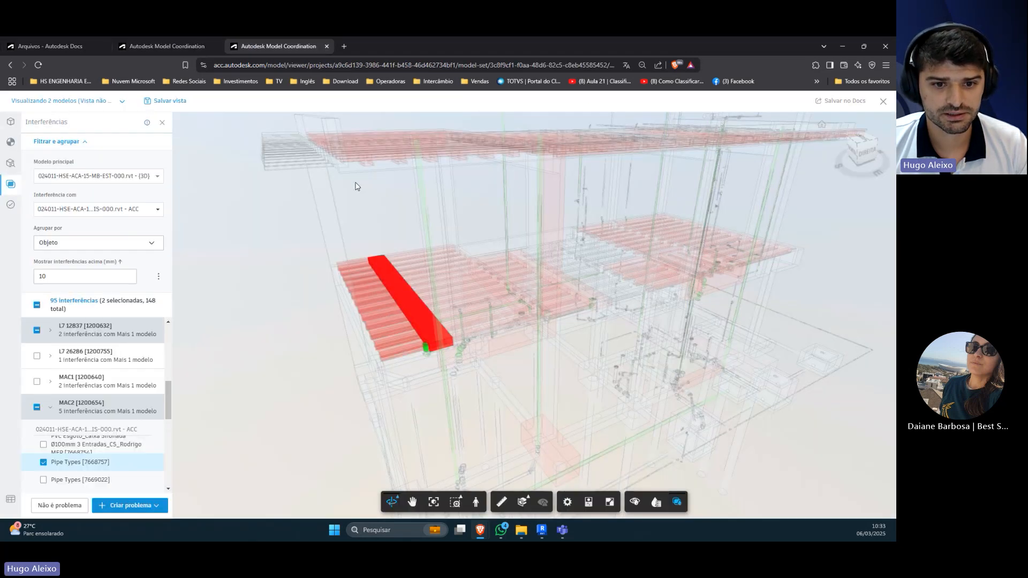
Step: Reopen the object properties in the clash view and select the MAC2 [1200654] strip and adjacent slab to inspect them
click(407, 316)
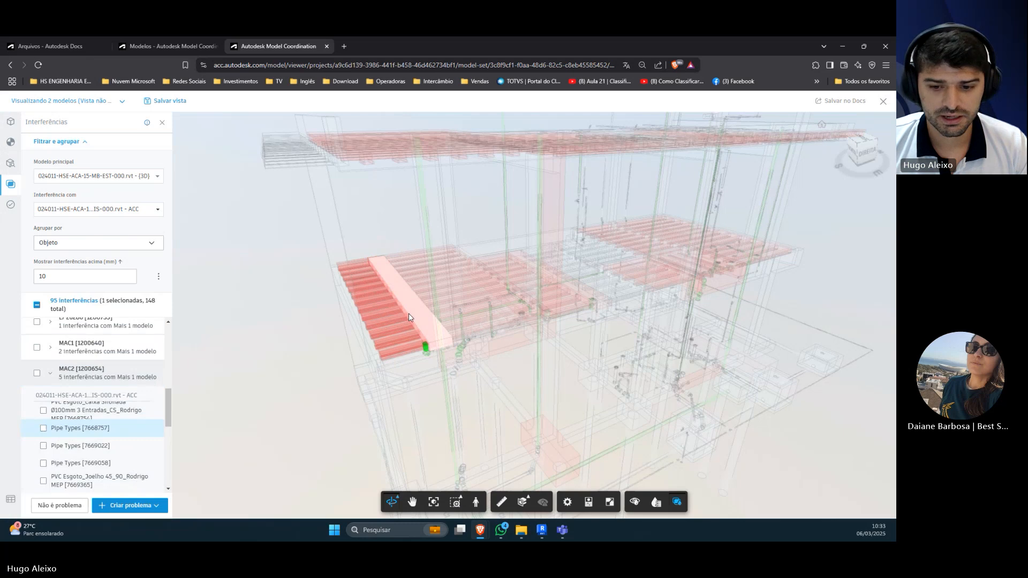
click(589, 502)
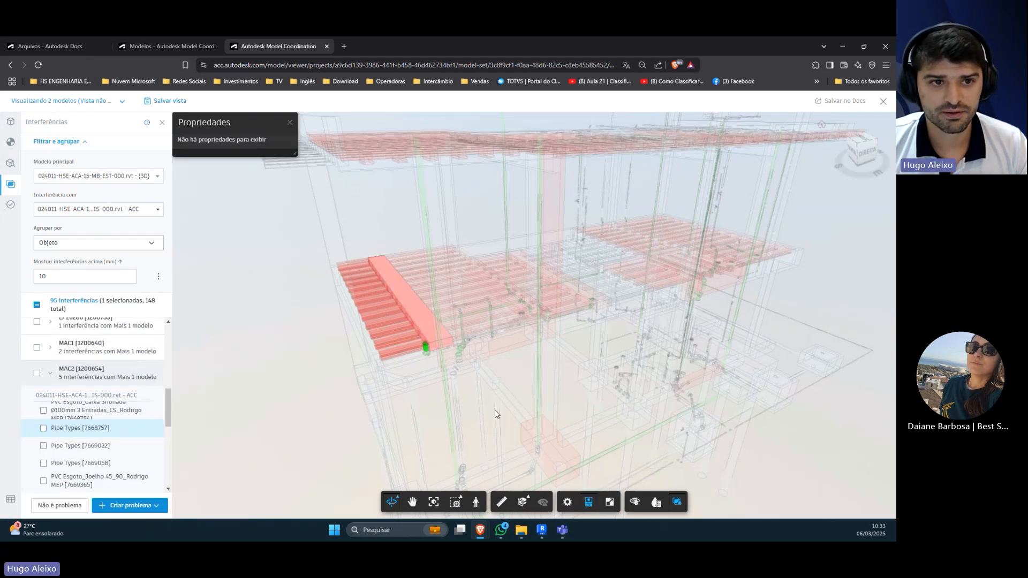
click(419, 308)
click(411, 311)
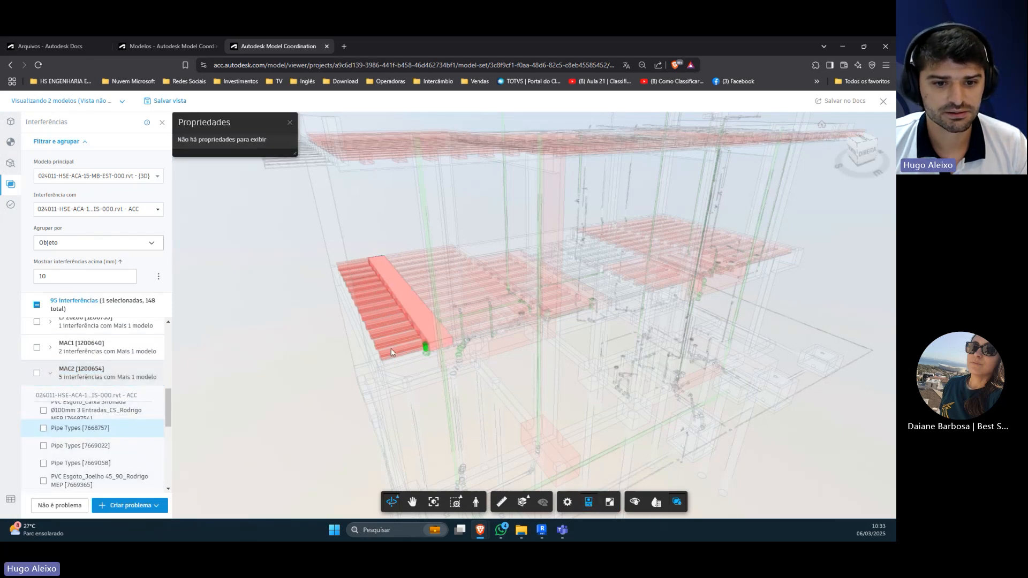
click(433, 340)
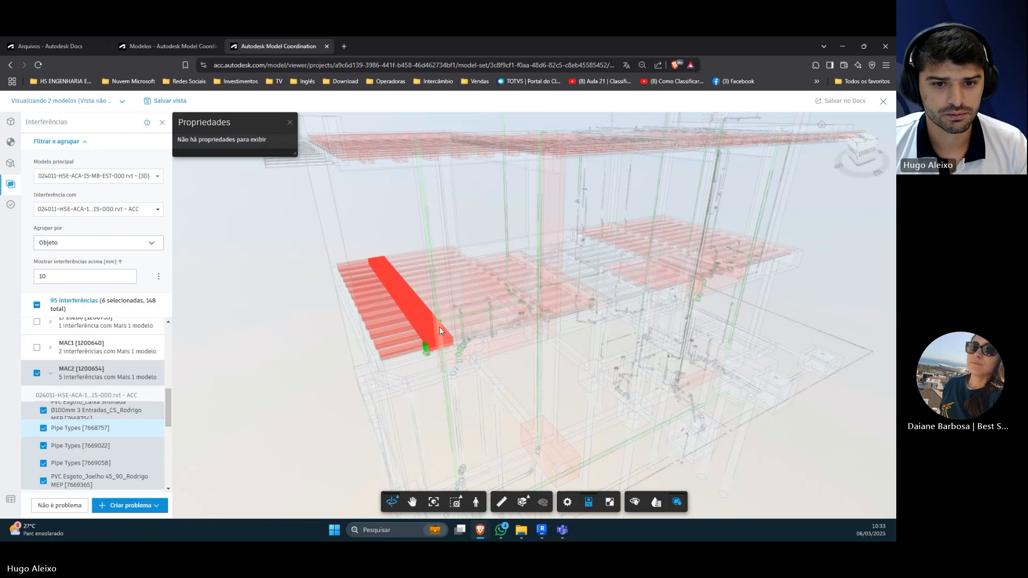
Step: Clear all selected clashes and collapse group MAC2 [1200654]
click(36, 373)
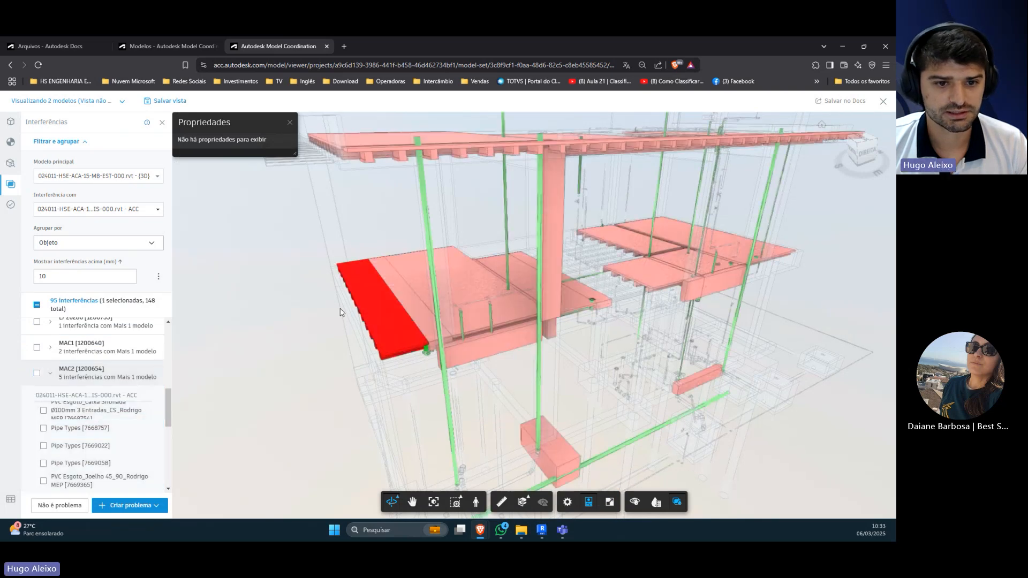
click(357, 303)
click(358, 303)
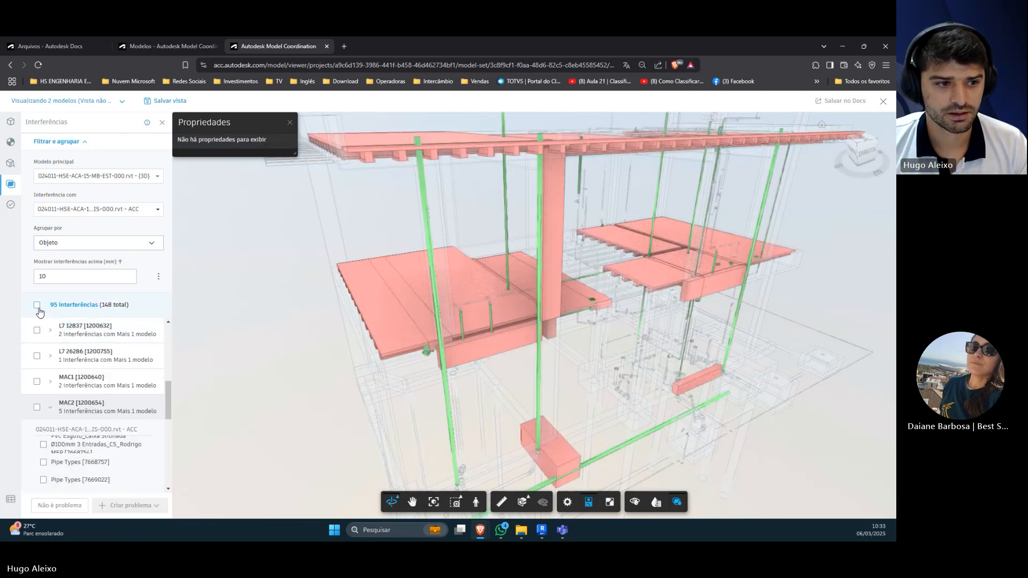
click(47, 412)
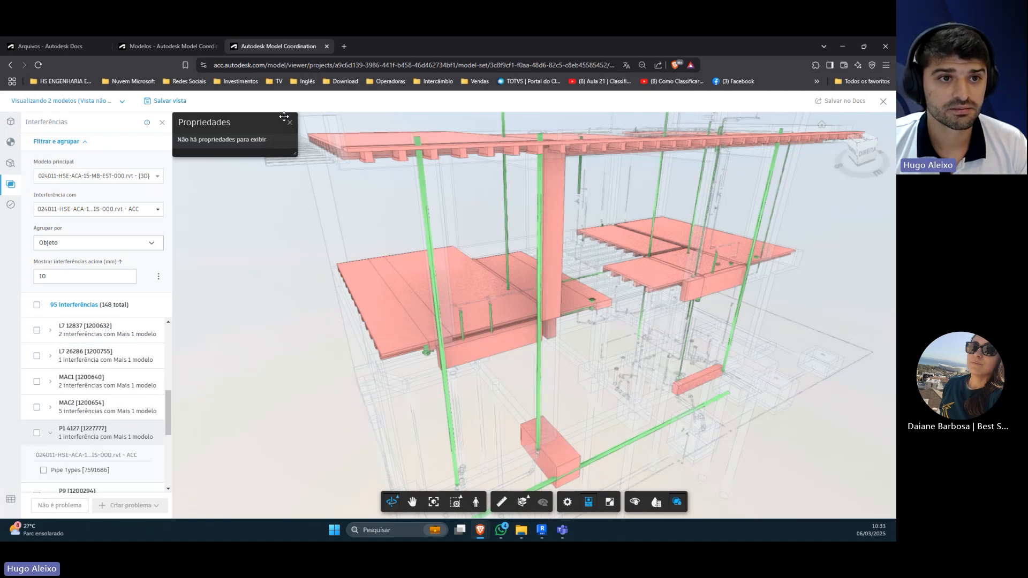
Step: Open only the structural model 024011-HSE-ACA-15-MB-EST-000.rvt - {3D} in the viewer from the models list
click(185, 45)
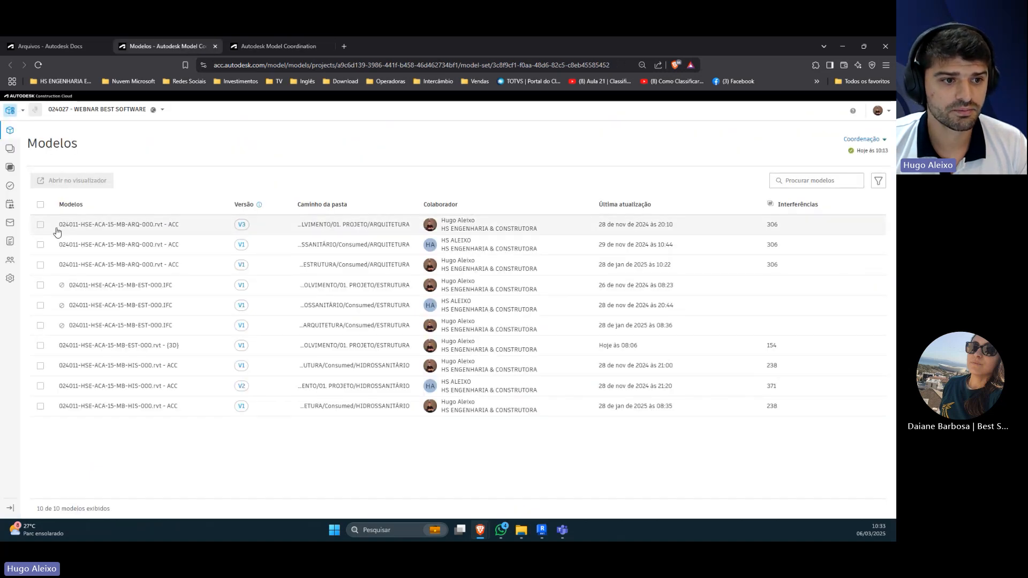
click(40, 346)
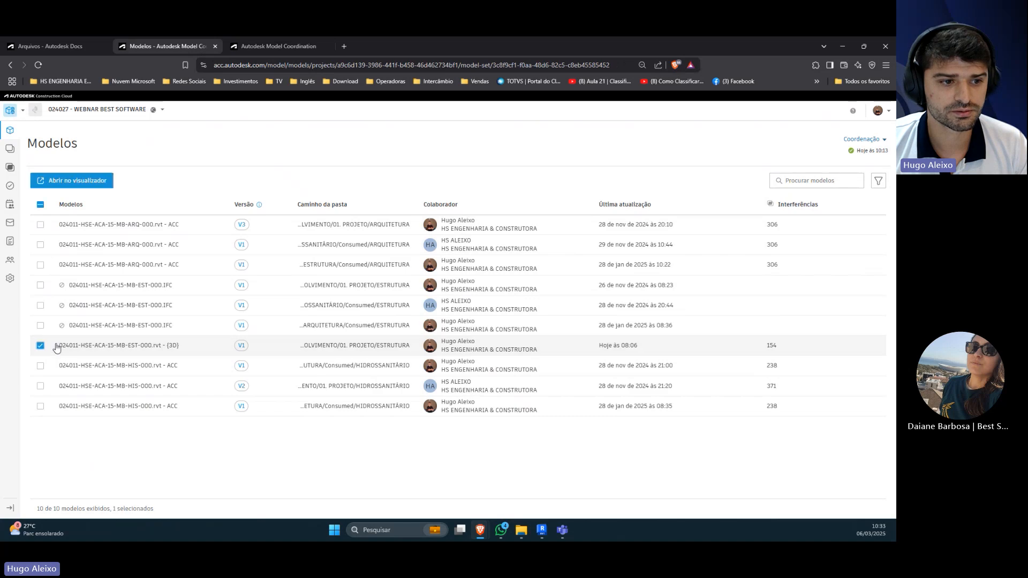
click(81, 181)
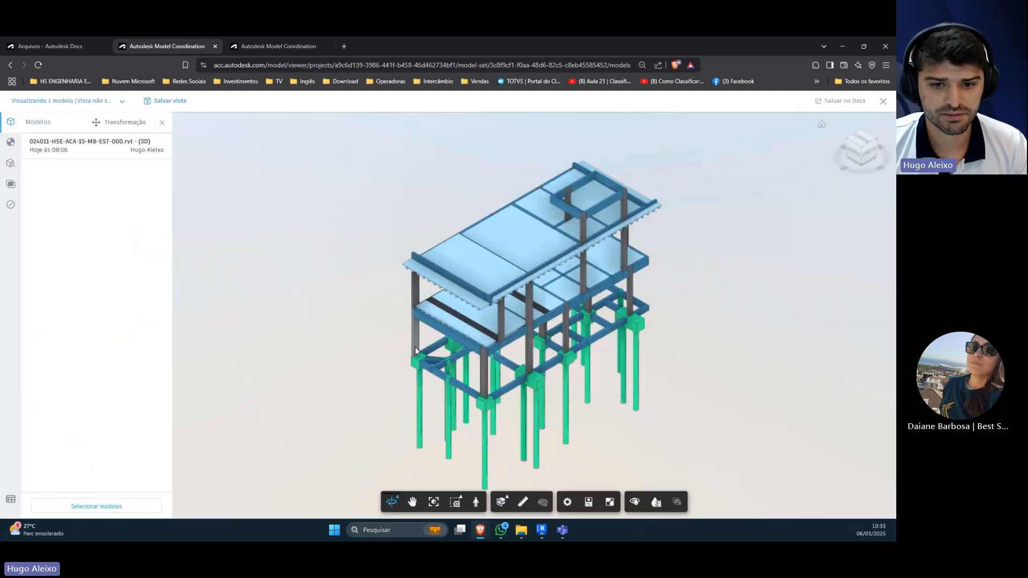
Step: Display the properties of the MAC2 [1200654] slab in the structural model and enlarge the properties panel for reading
drag(551, 399, 429, 286)
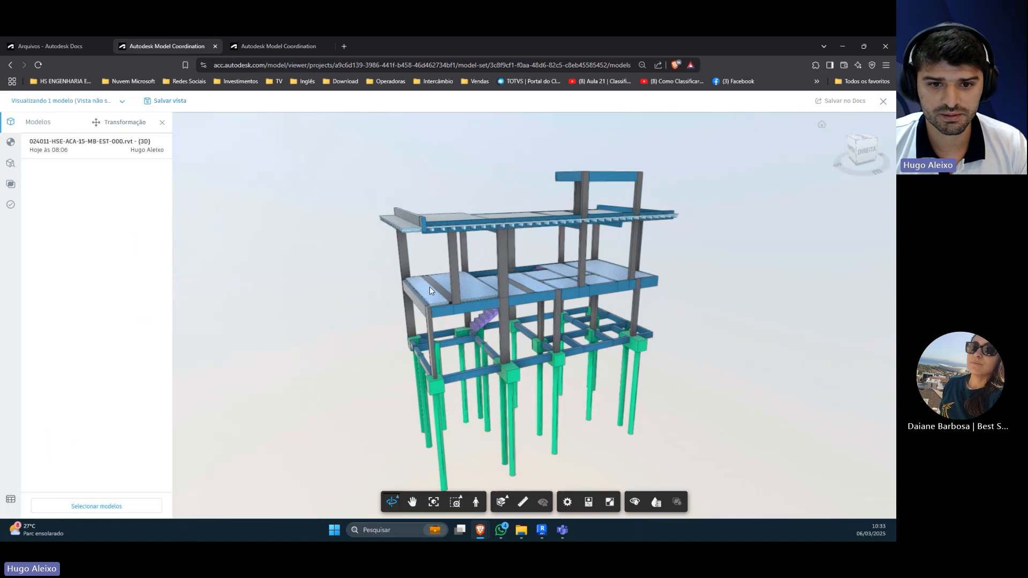
scroll(429, 287, up, 3)
drag(450, 336, 482, 342)
click(609, 501)
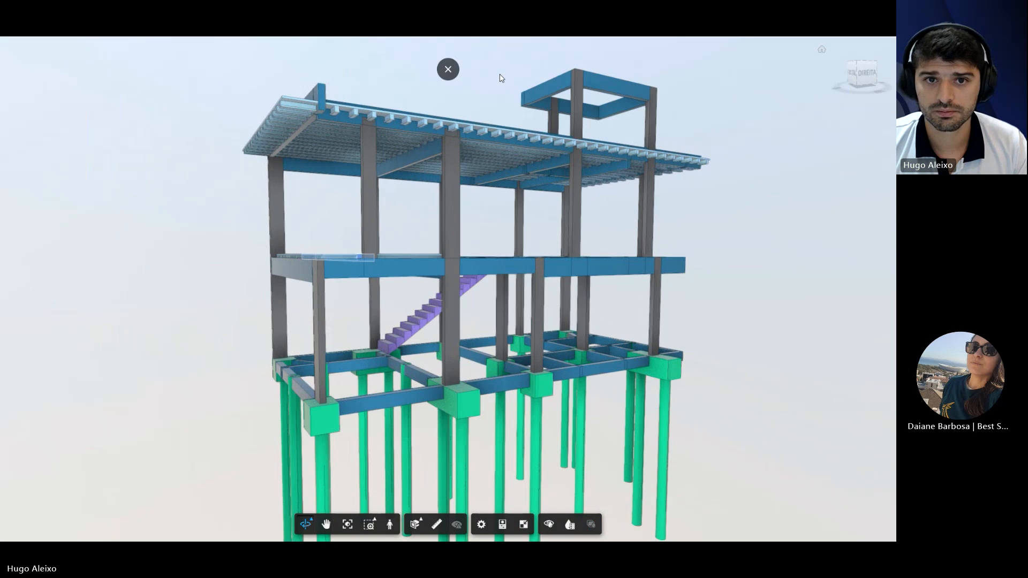
click(448, 75)
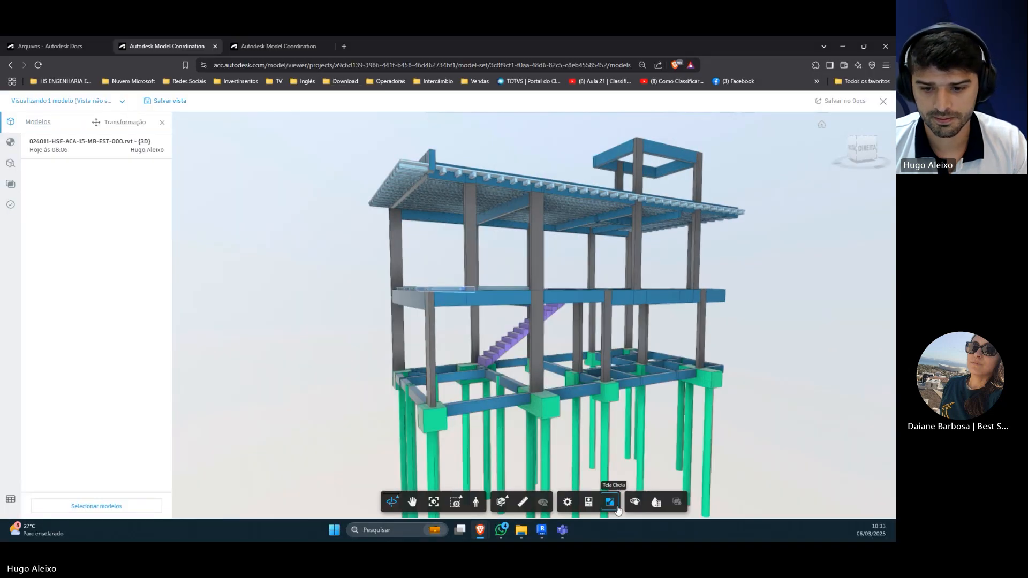
click(588, 502)
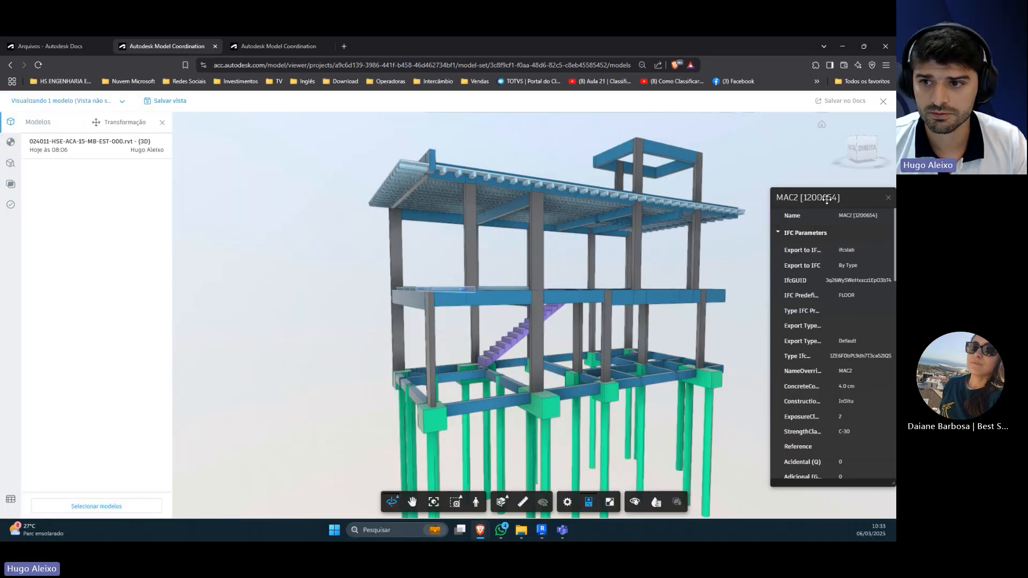
drag(799, 197, 374, 199)
drag(294, 208, 137, 107)
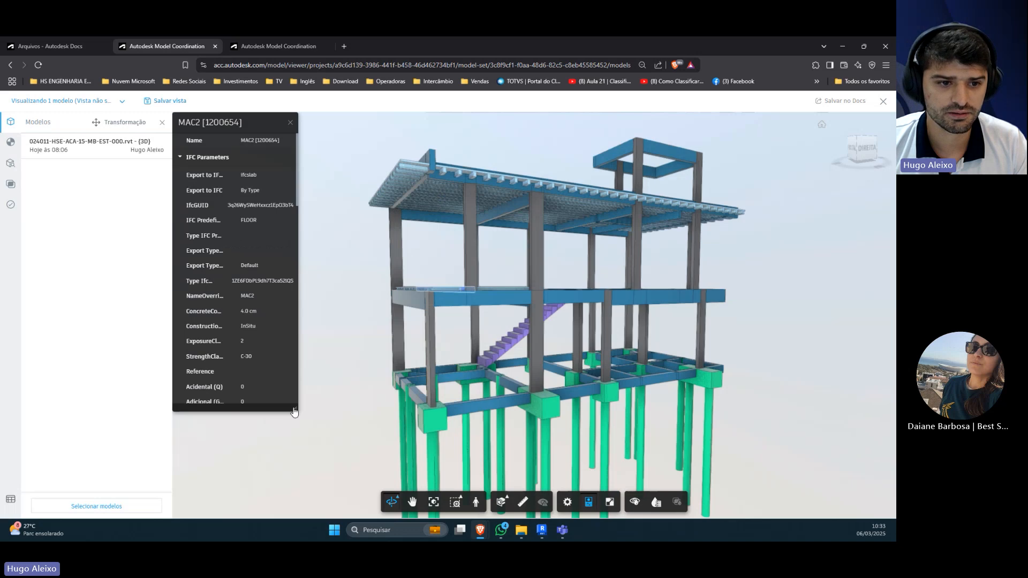
drag(294, 411, 347, 495)
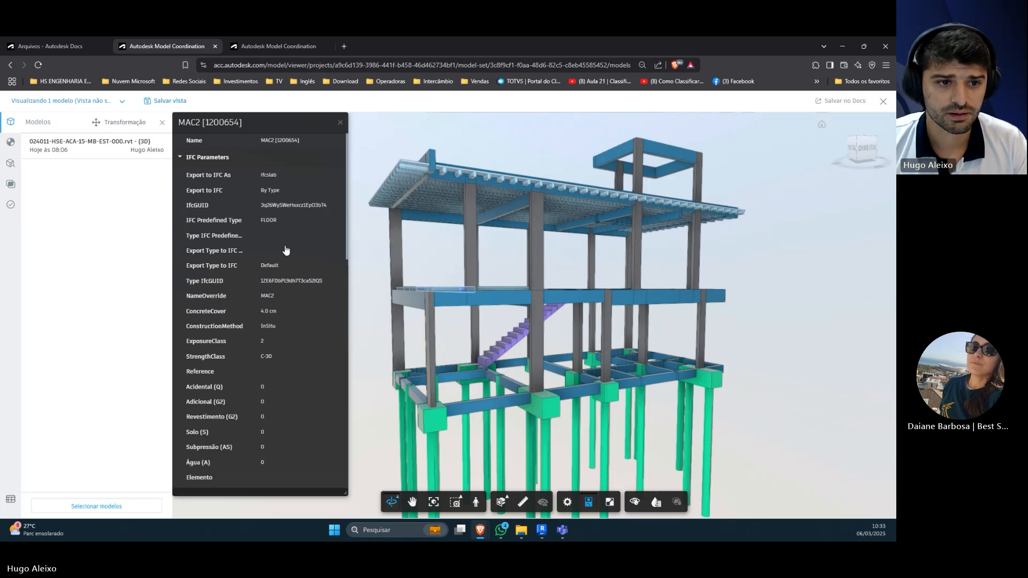
Step: Inspect the selected MAC2 [1200654] slab strip in the structure from below and from above
drag(411, 321, 539, 244)
scroll(488, 290, up, 3)
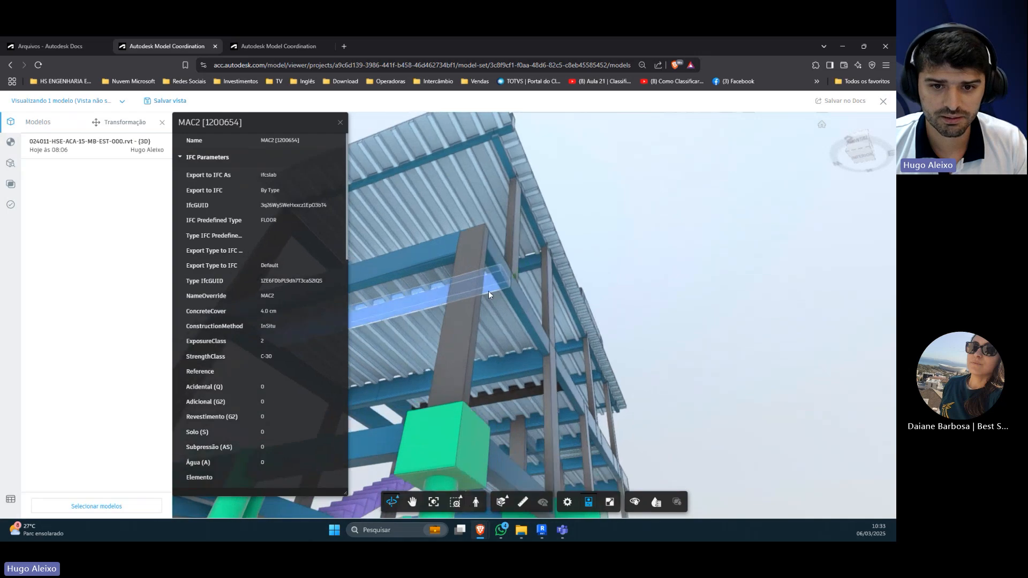
drag(489, 291, 499, 320)
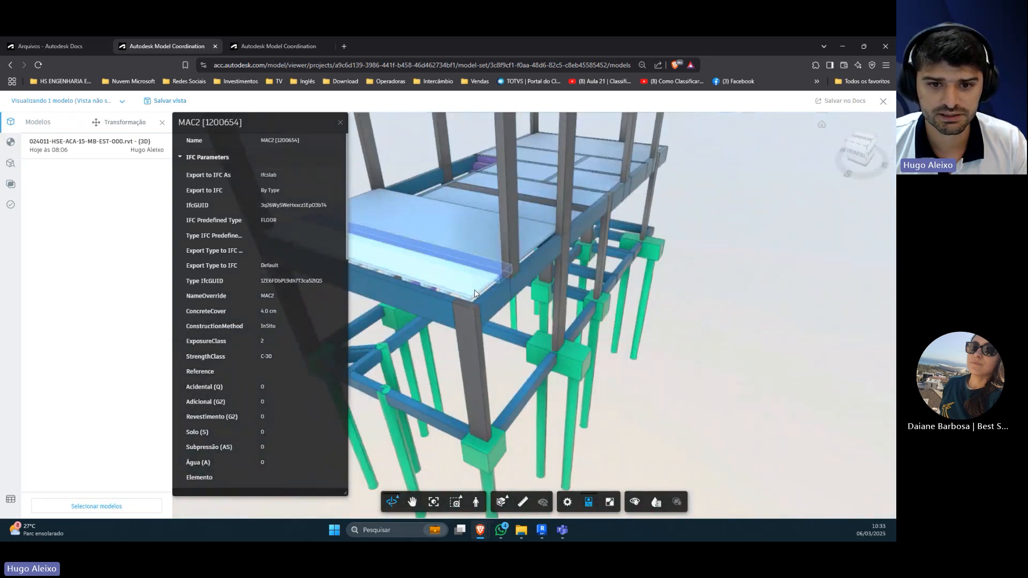
Step: Select the adjacent slab L7 [1200625] to check its properties, and close the properties panel
click(506, 289)
click(455, 252)
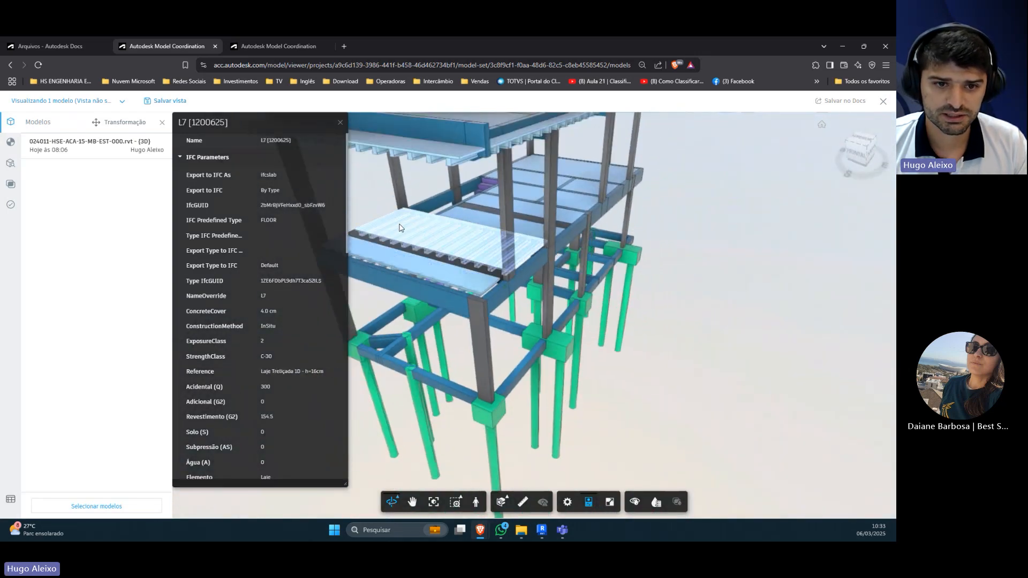
scroll(365, 211, up, 2)
click(365, 211)
scroll(380, 219, down, 5)
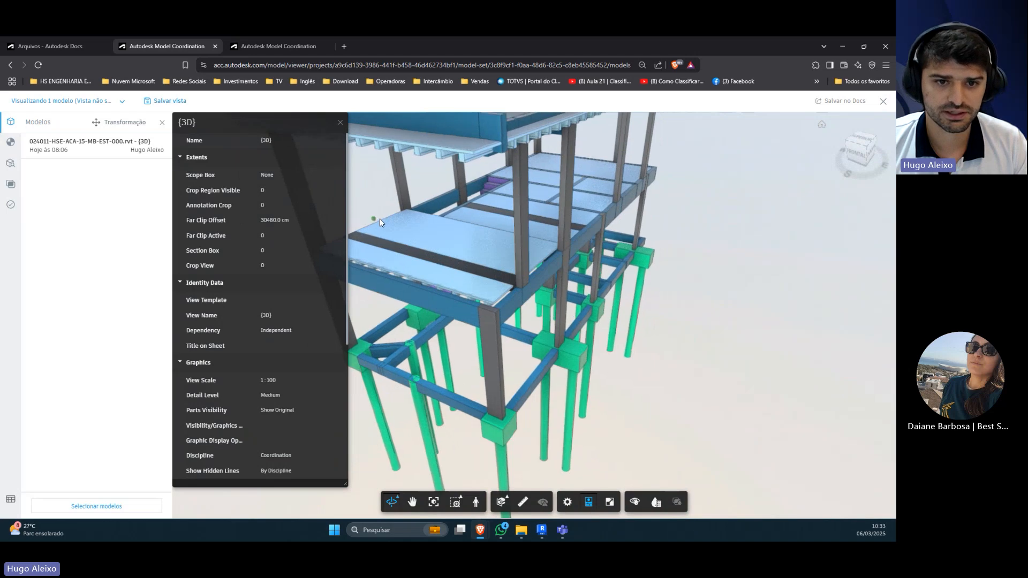
click(461, 316)
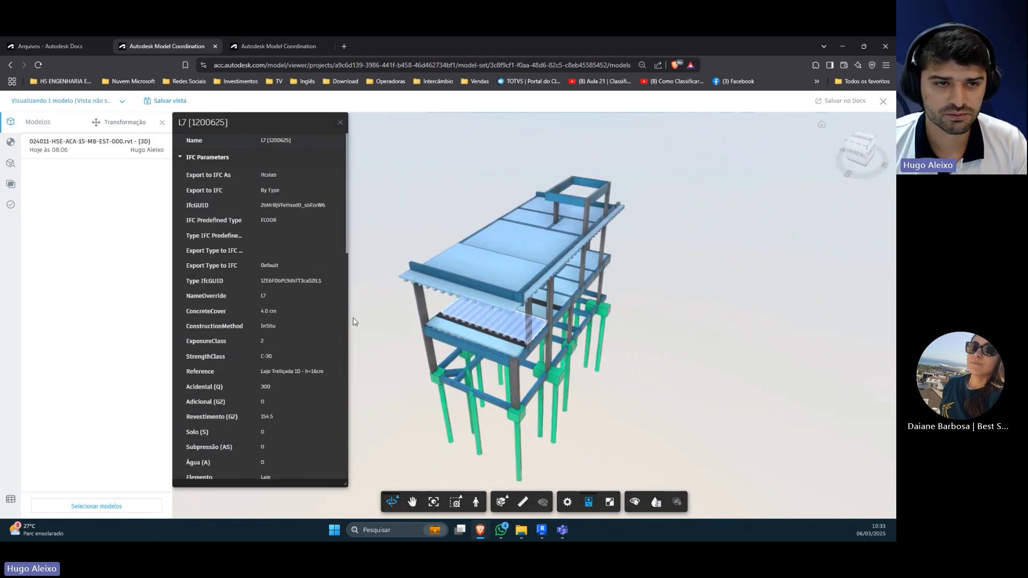
click(340, 123)
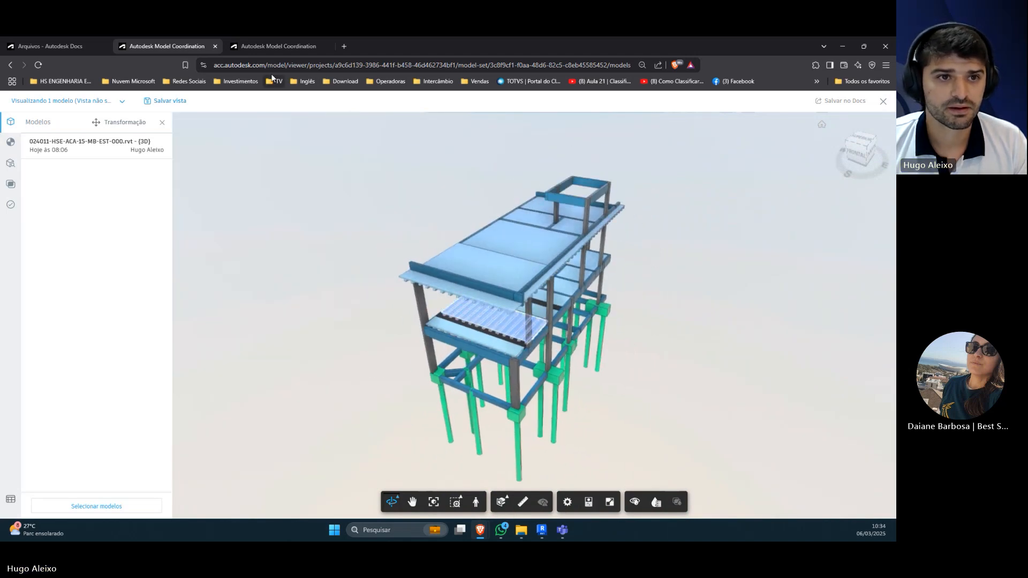
Step: Return to the clash view, collapse group P1 4127 [1227777] and examine beam group V204 3335 [1227856] in 3D
click(271, 45)
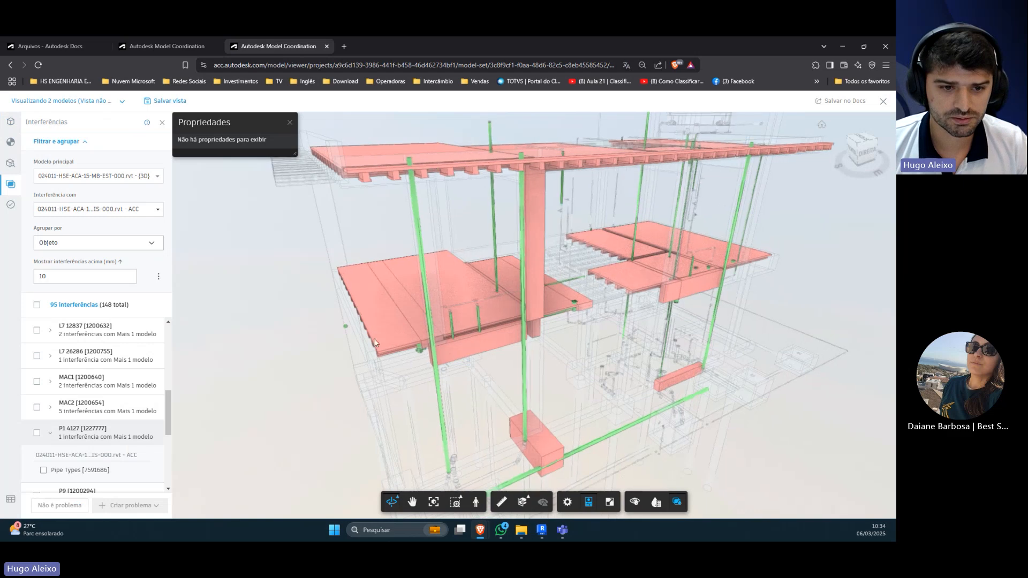
click(50, 434)
scroll(97, 439, down, 2)
click(97, 449)
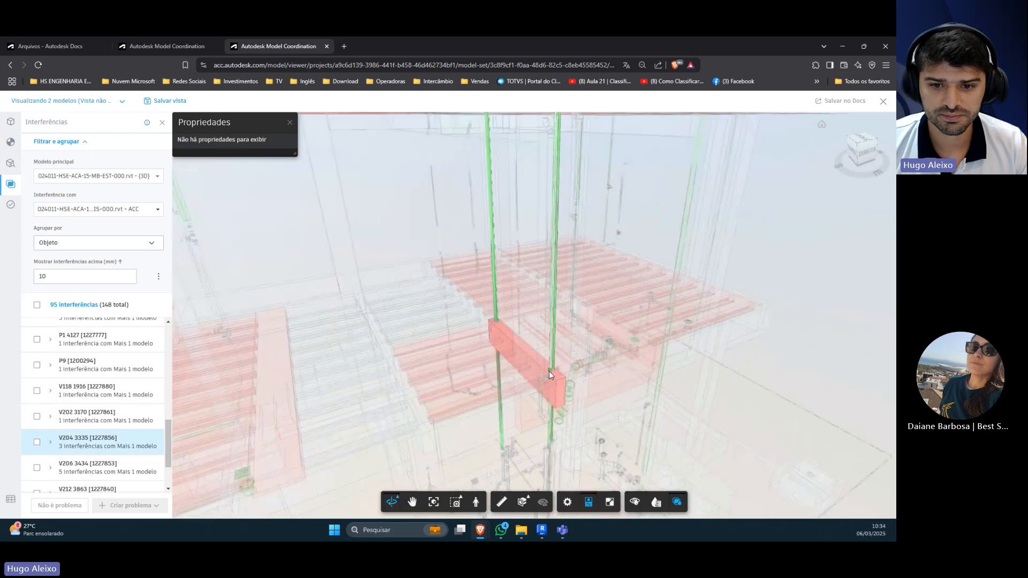
drag(524, 380, 500, 352)
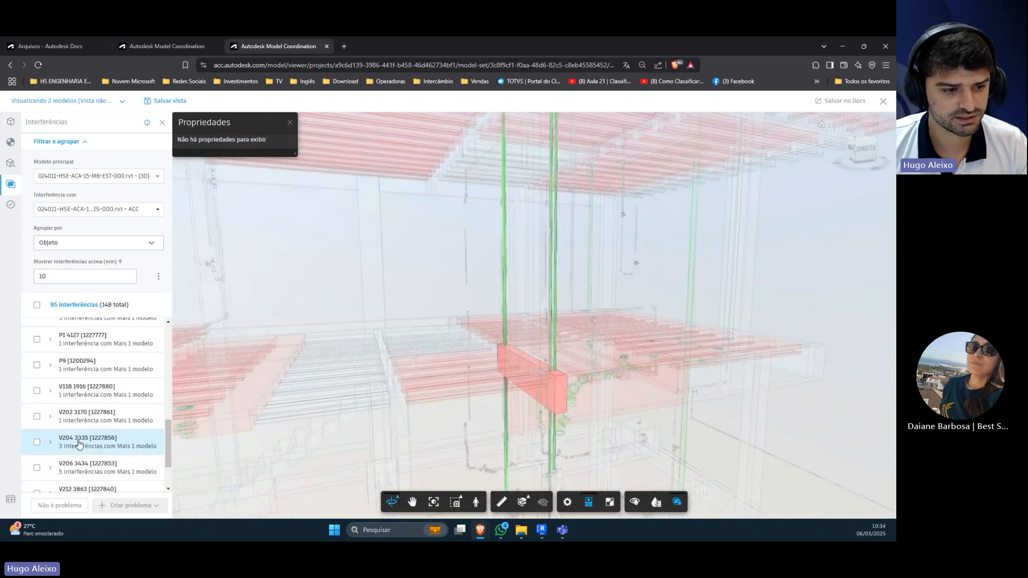
Step: Expand group V204 3335 [1227856] and view its clash with Pipe Types [7601766] in 3D
click(50, 443)
scroll(62, 454, down, 2)
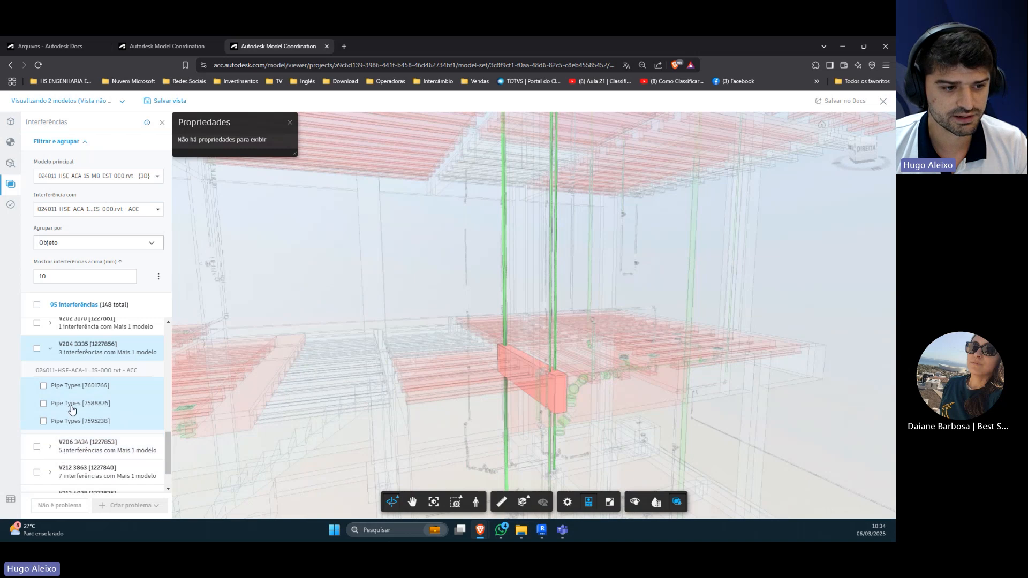
click(76, 390)
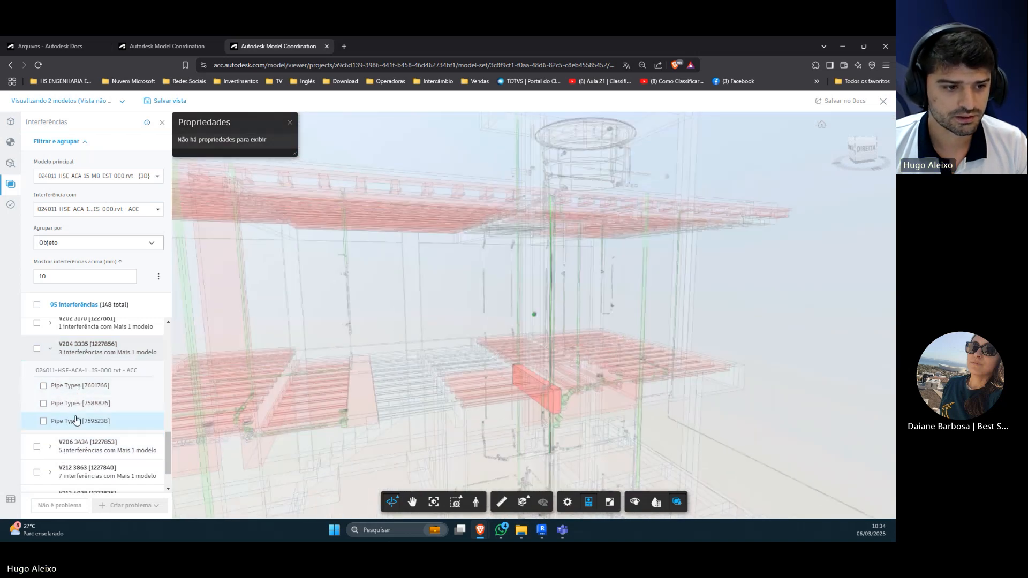
Step: Create a Coordination > Clash issue from all clashes in group V204 3335 [1227856], pinning it on the beam
click(37, 349)
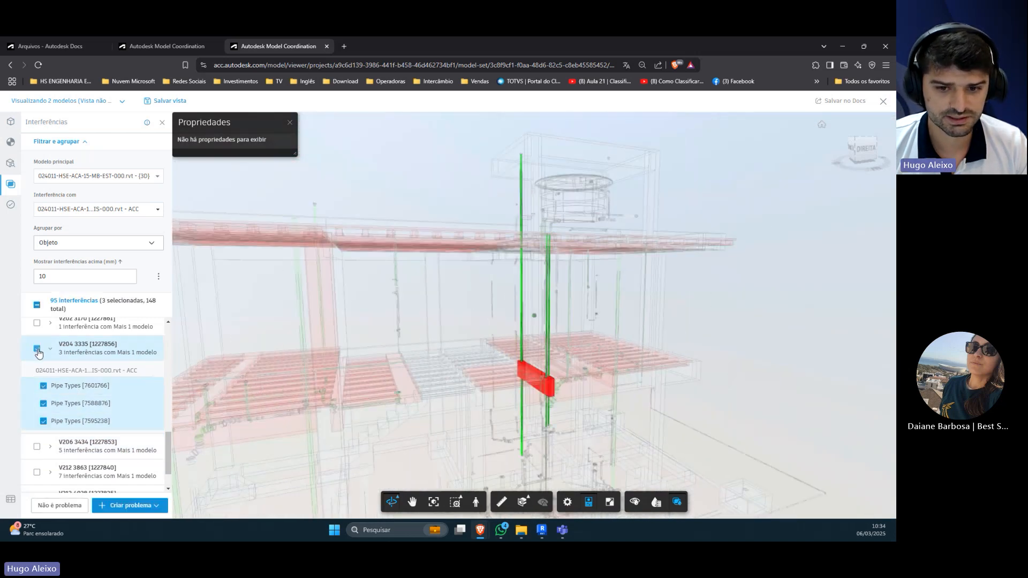
click(134, 506)
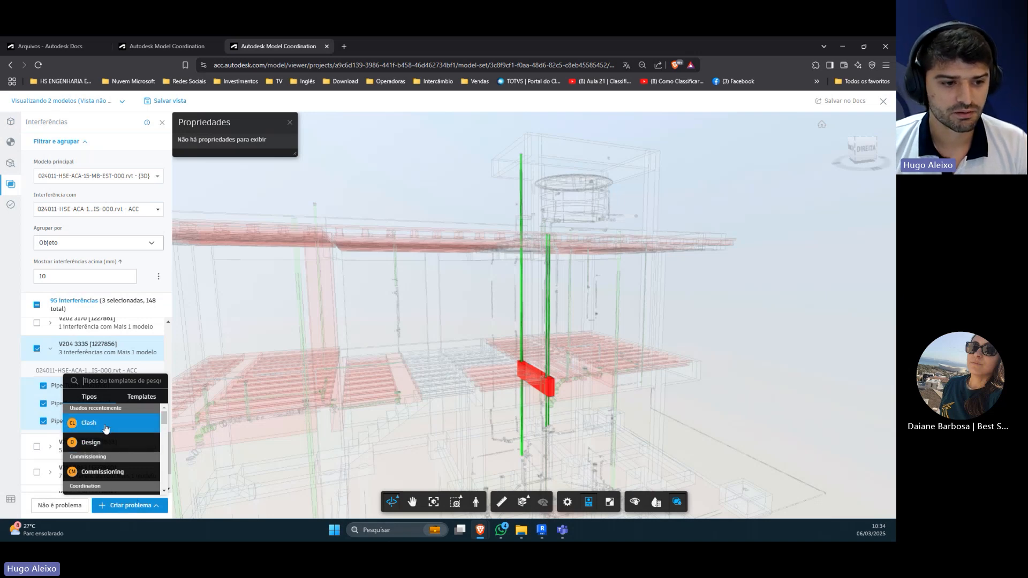
scroll(103, 439, down, 2)
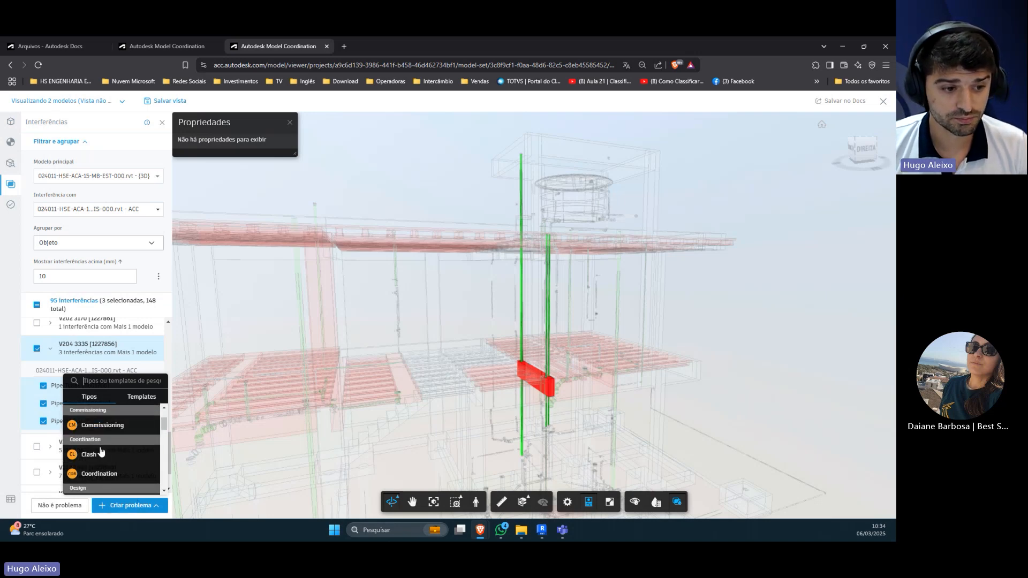
click(99, 456)
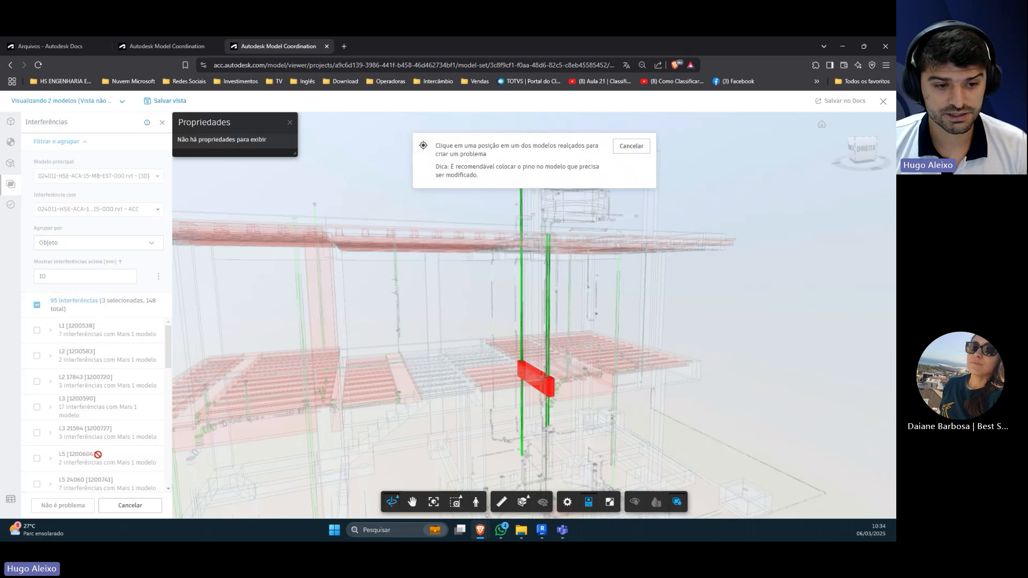
scroll(537, 366, up, 4)
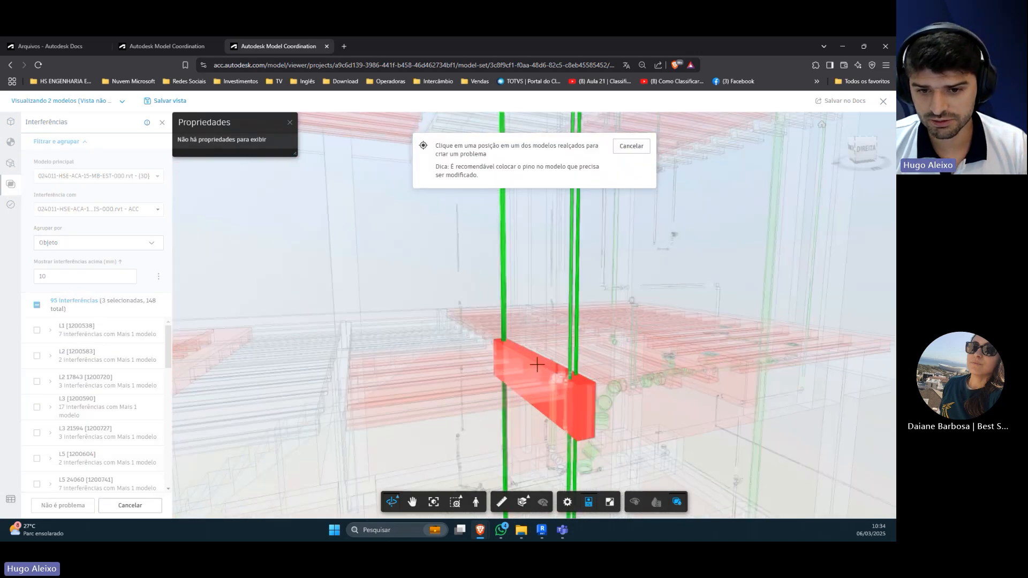
click(537, 363)
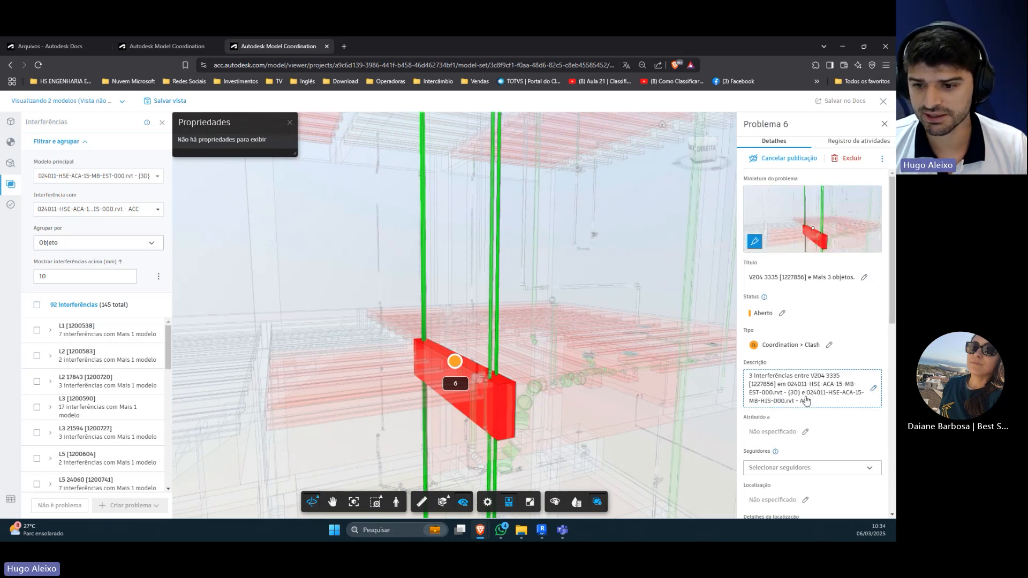
Step: Assign the new issue to the first listed member of HS ENGENHARIA & CONSTRUTORA
scroll(803, 405, down, 1)
click(785, 386)
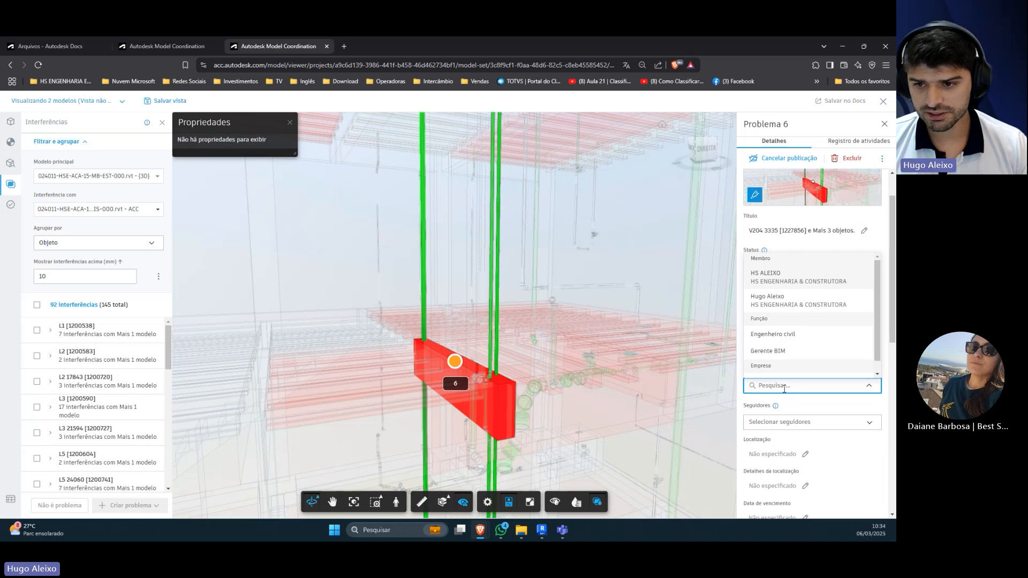
click(788, 282)
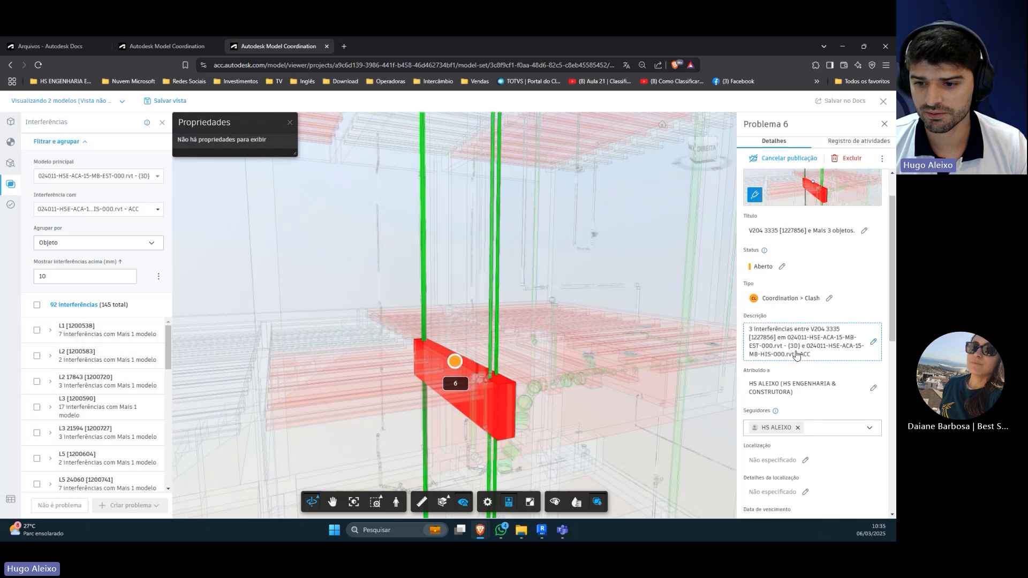
Step: Set the issue's due date to 7 March 2025 and its start date to 6 March 2025
scroll(805, 396, down, 2)
scroll(811, 405, down, 1)
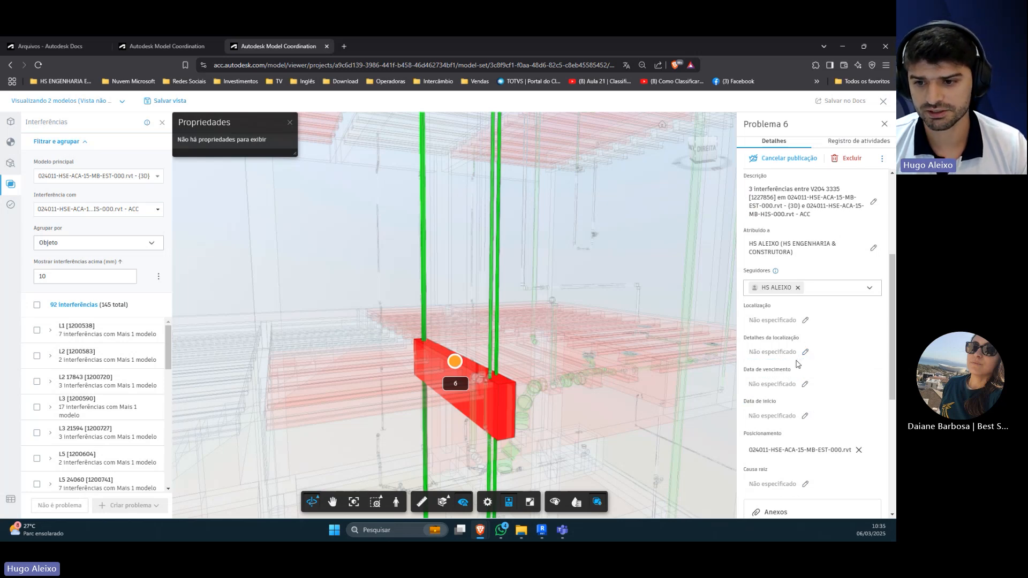
click(788, 386)
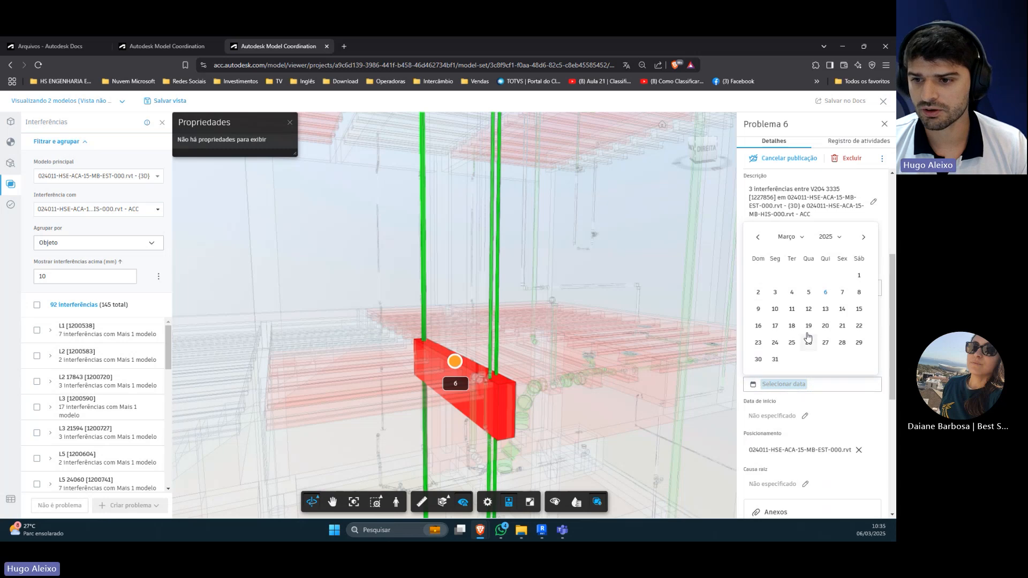
click(842, 293)
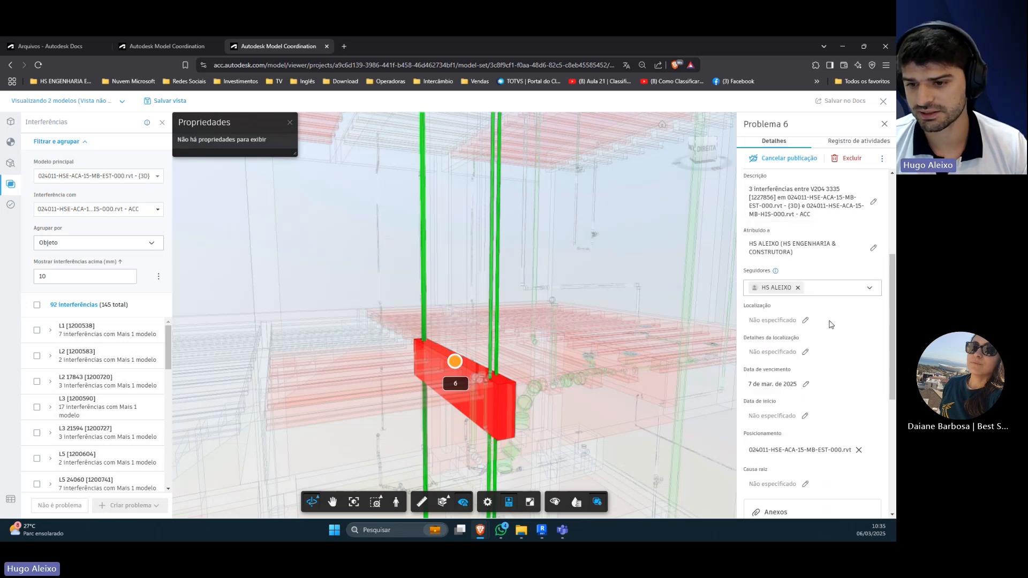
scroll(819, 353, down, 1)
click(774, 374)
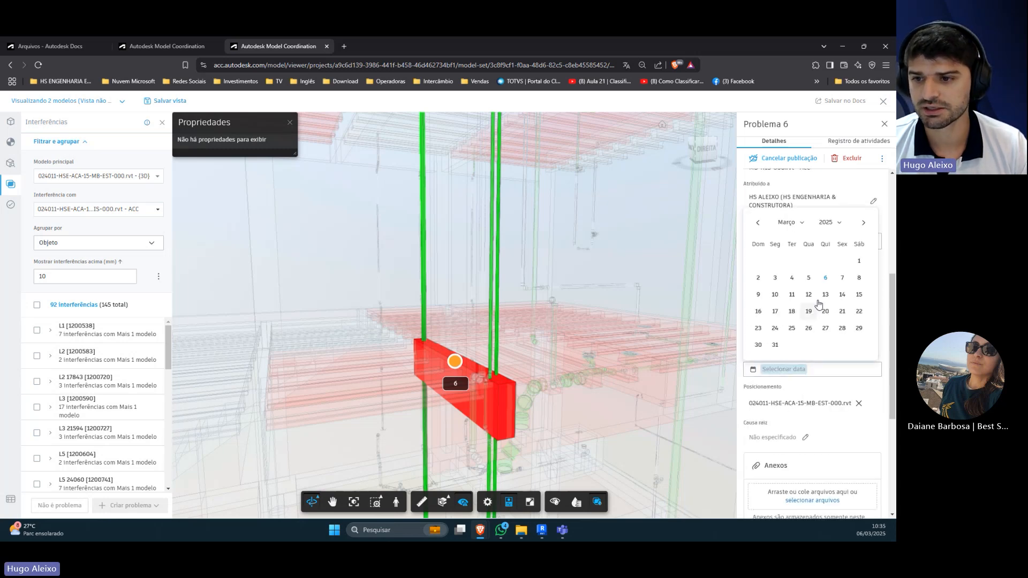
click(825, 278)
Step: Set the issue's root cause to Quality > Coordination
scroll(804, 358, down, 2)
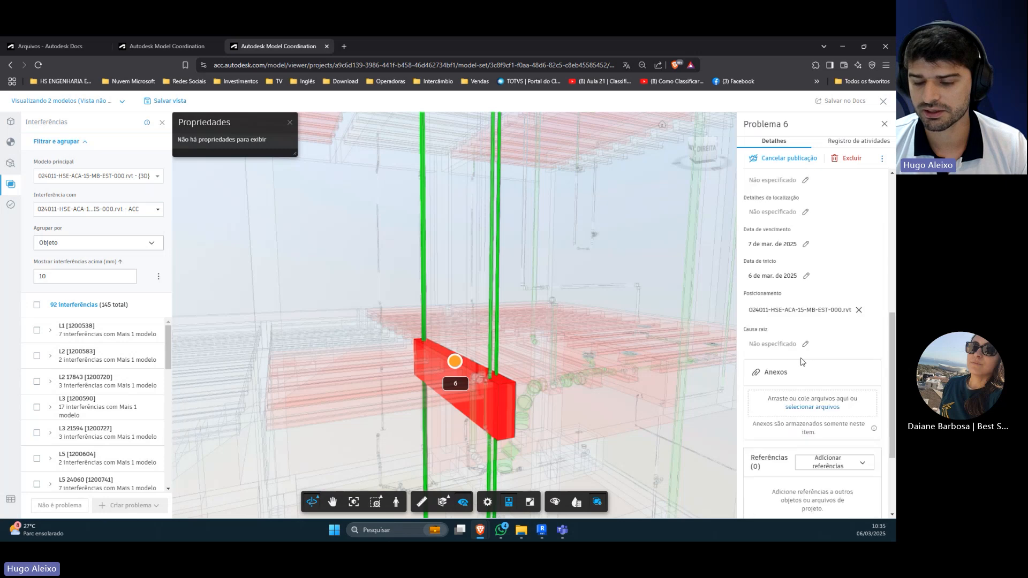
click(792, 344)
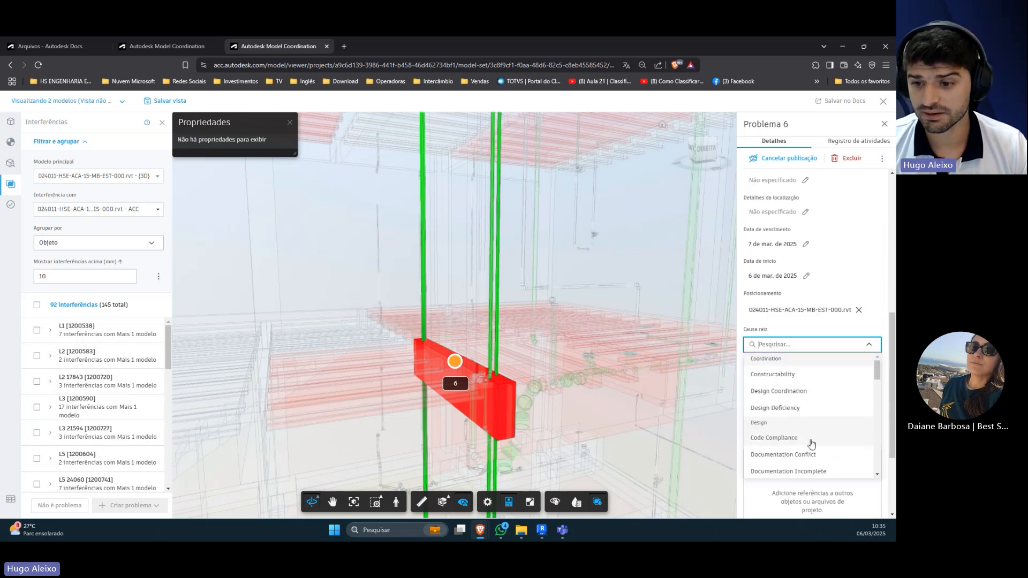
scroll(814, 442, down, 1)
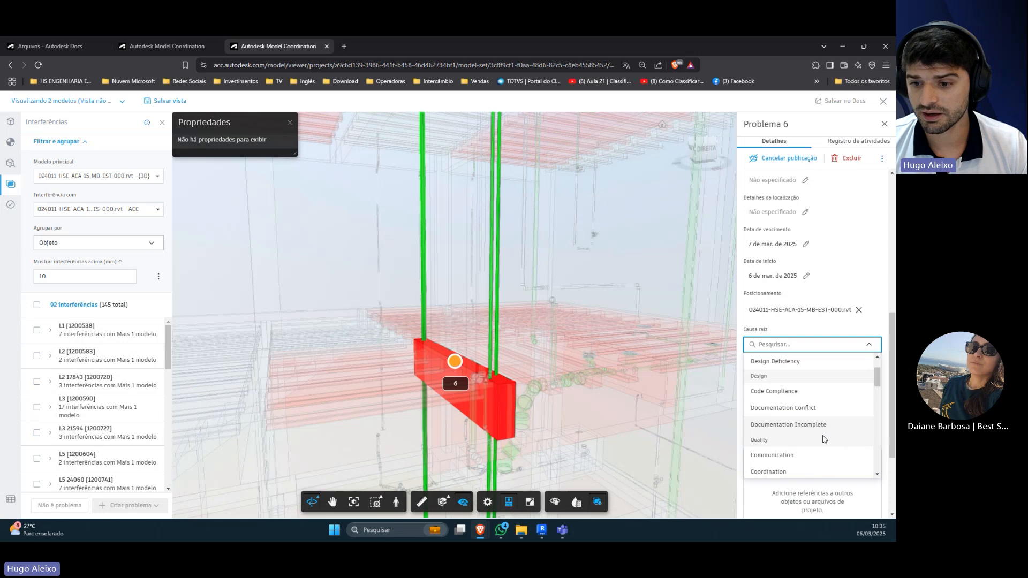
scroll(811, 441, down, 2)
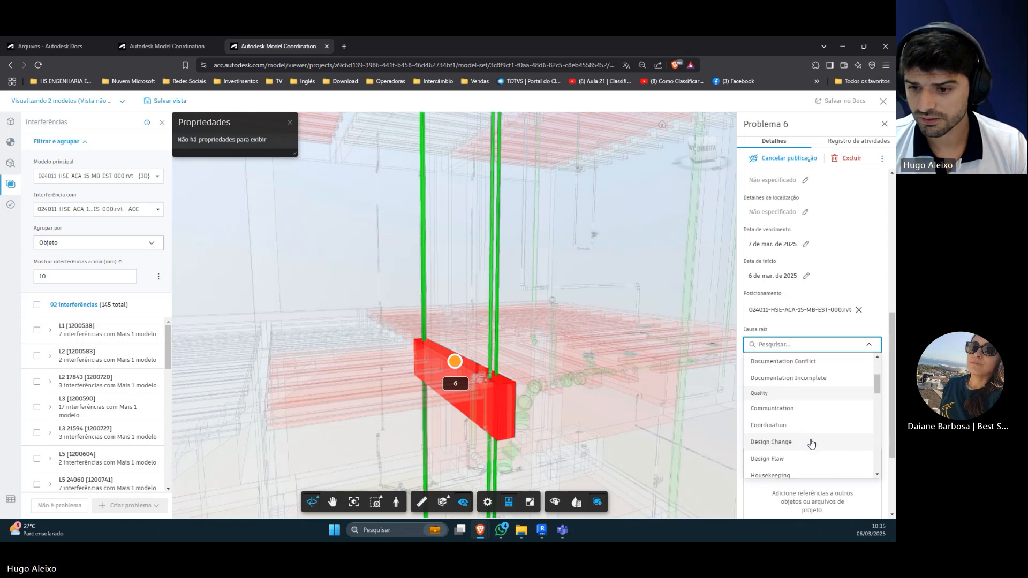
scroll(800, 413, up, 1)
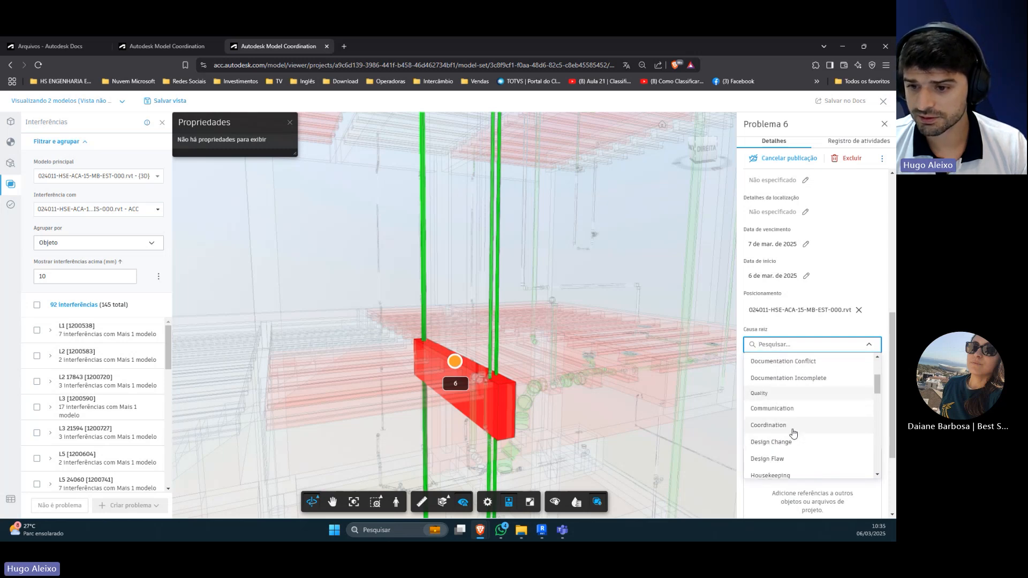
click(792, 431)
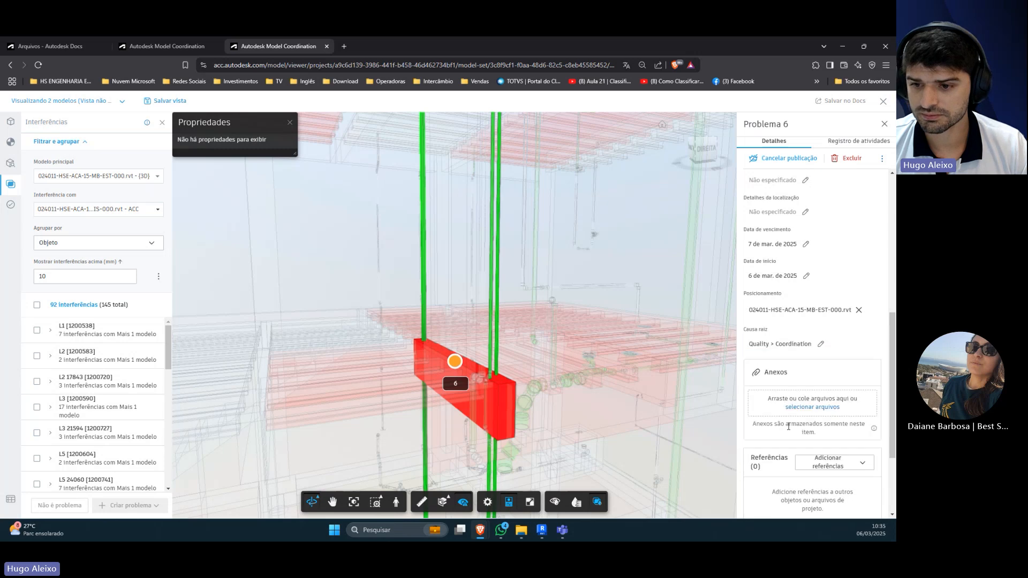
Step: Review the issue's attachments, references and comments, and leave the comment entry without writing anything
scroll(790, 407, down, 2)
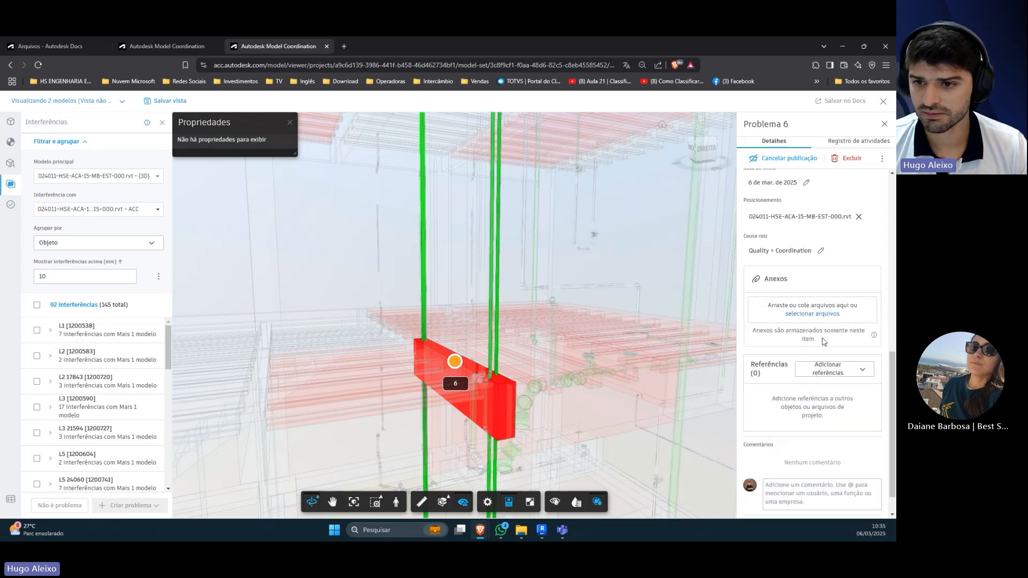
scroll(824, 348, down, 1)
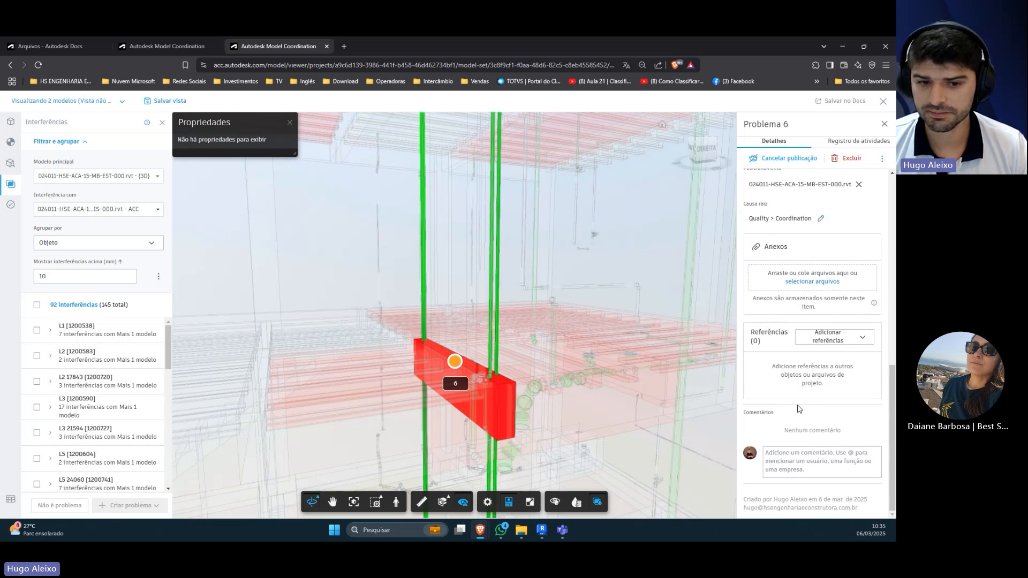
click(791, 454)
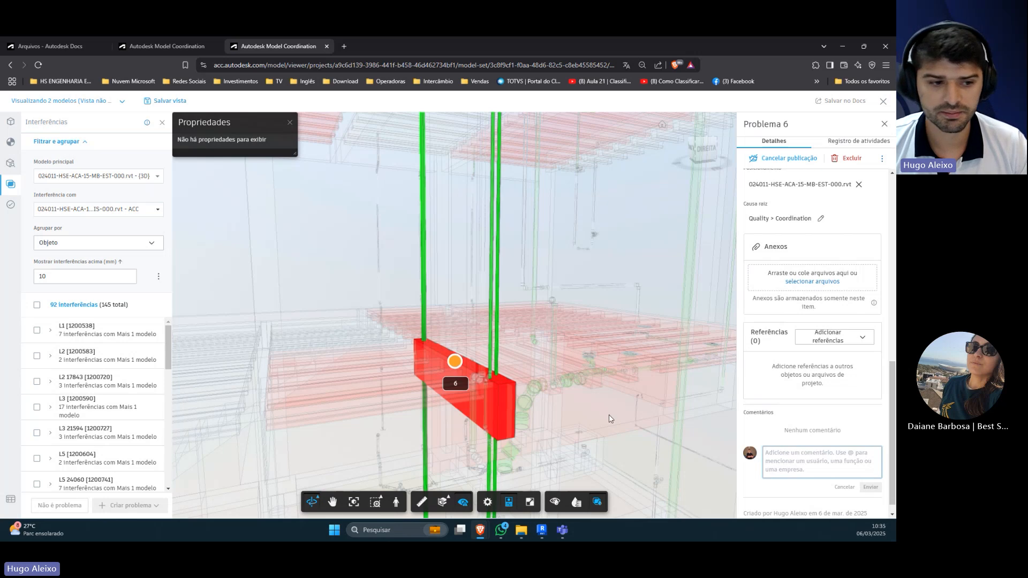
click(574, 407)
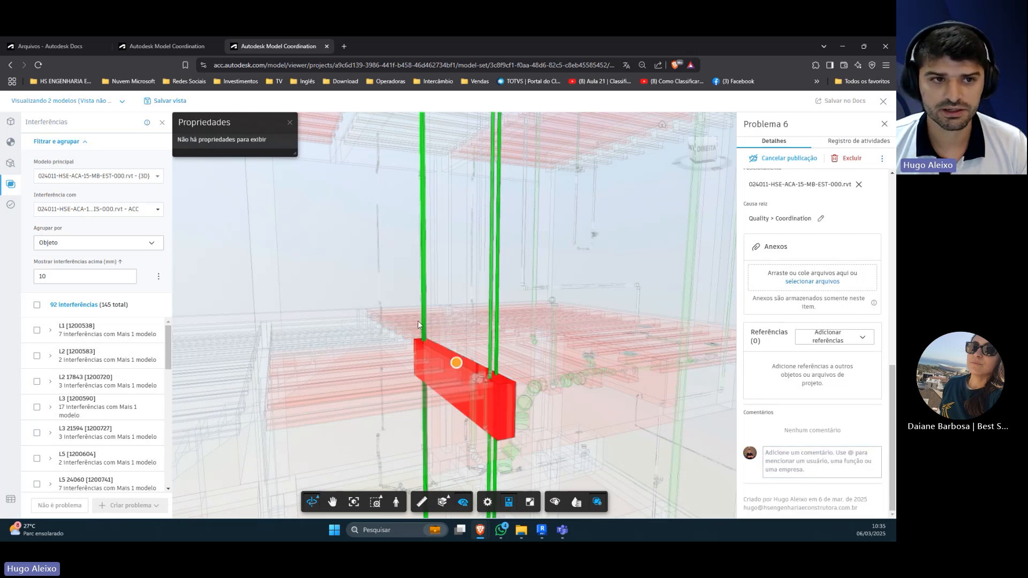
Step: Close the empty properties panel and view the whole building from above around the issue pin
click(290, 122)
scroll(396, 345, down, 6)
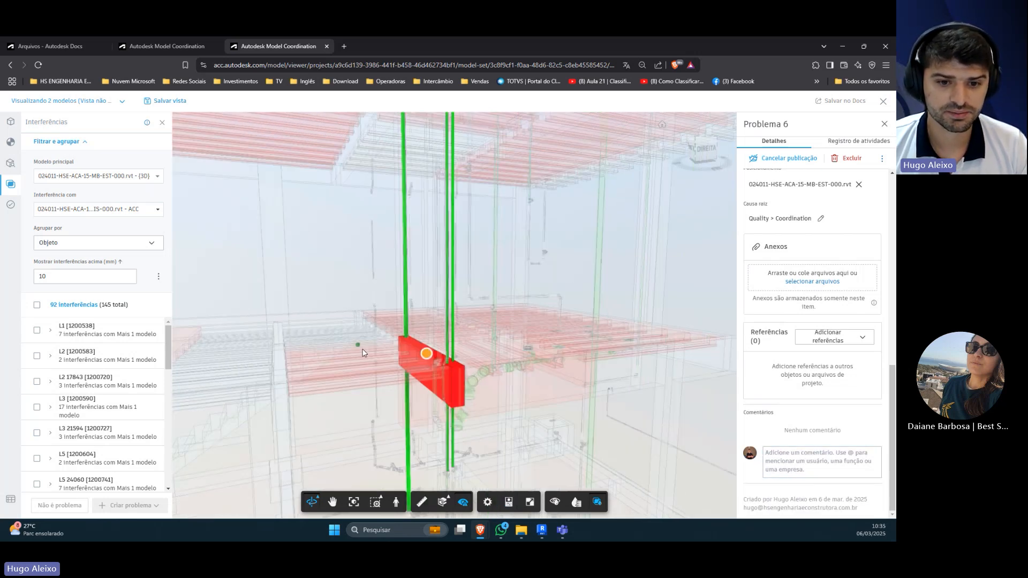
scroll(596, 310, down, 4)
drag(280, 339, 349, 359)
scroll(474, 349, up, 2)
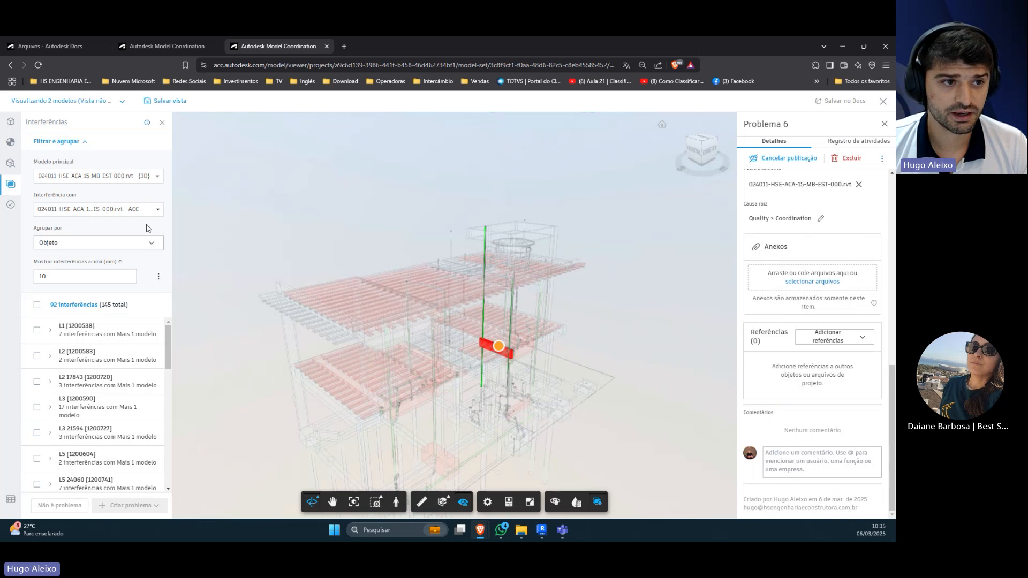
Step: Check which models are available for the clash comparison and which saved views exist
click(158, 213)
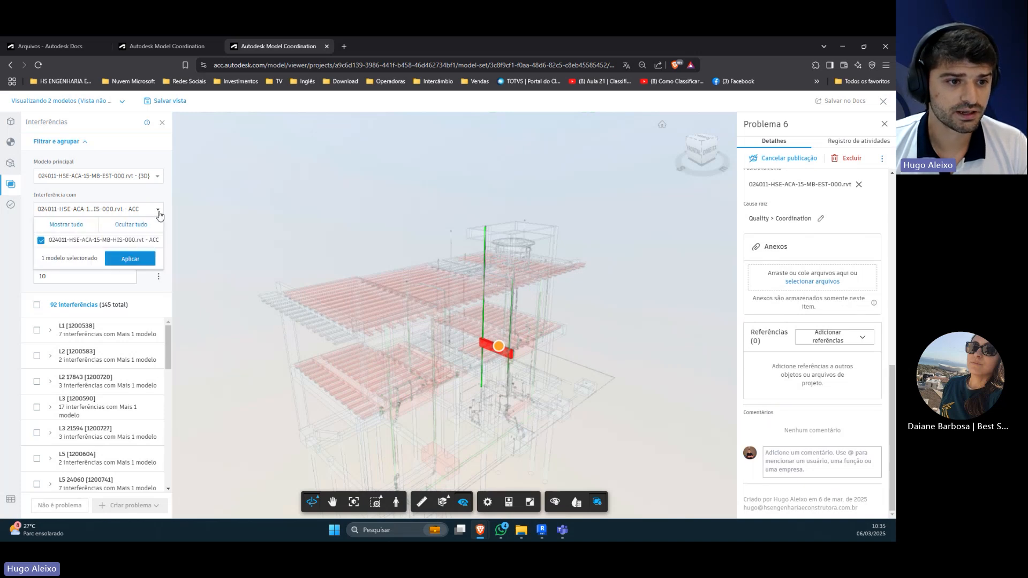
click(159, 215)
click(159, 185)
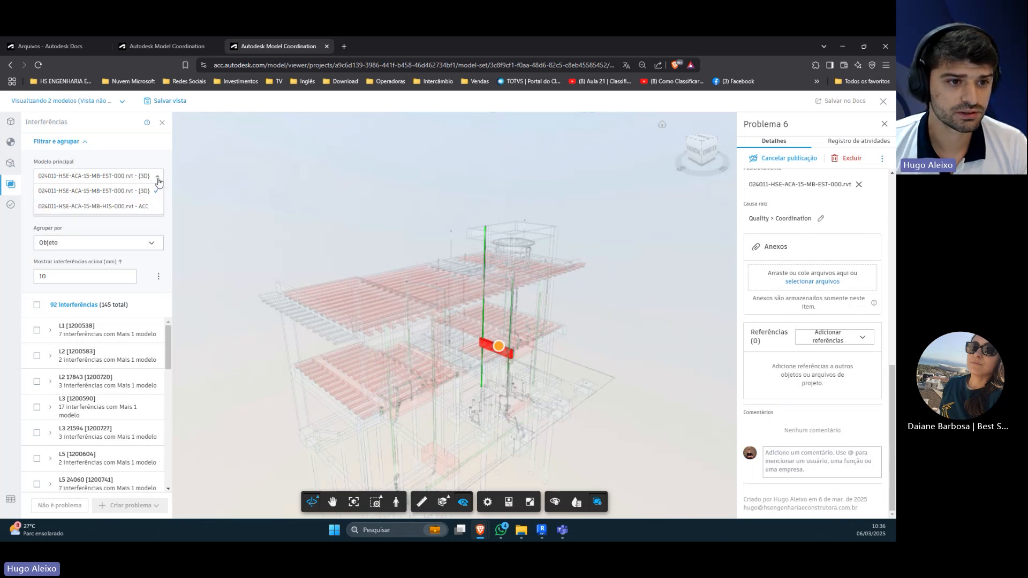
click(160, 184)
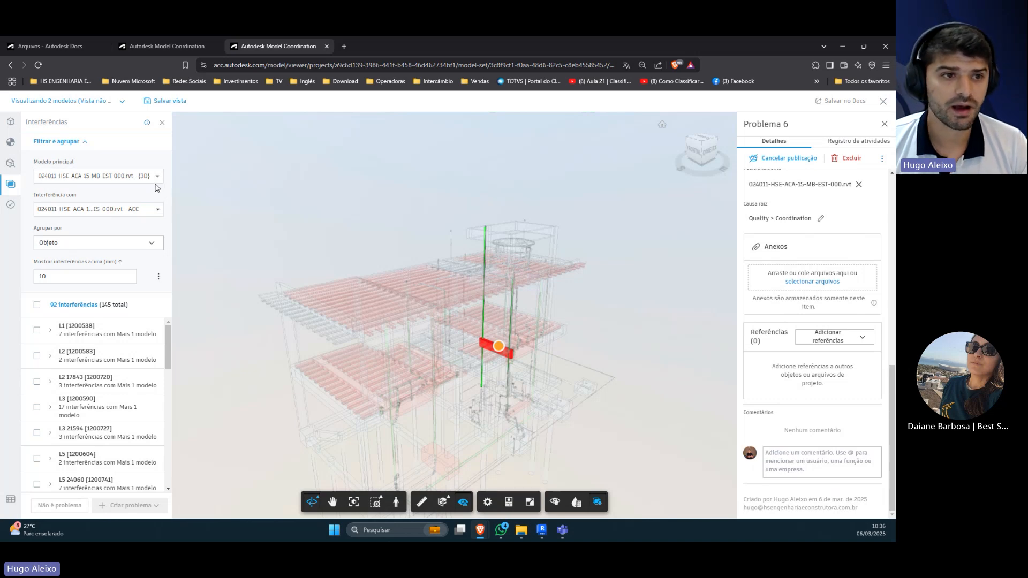
click(122, 107)
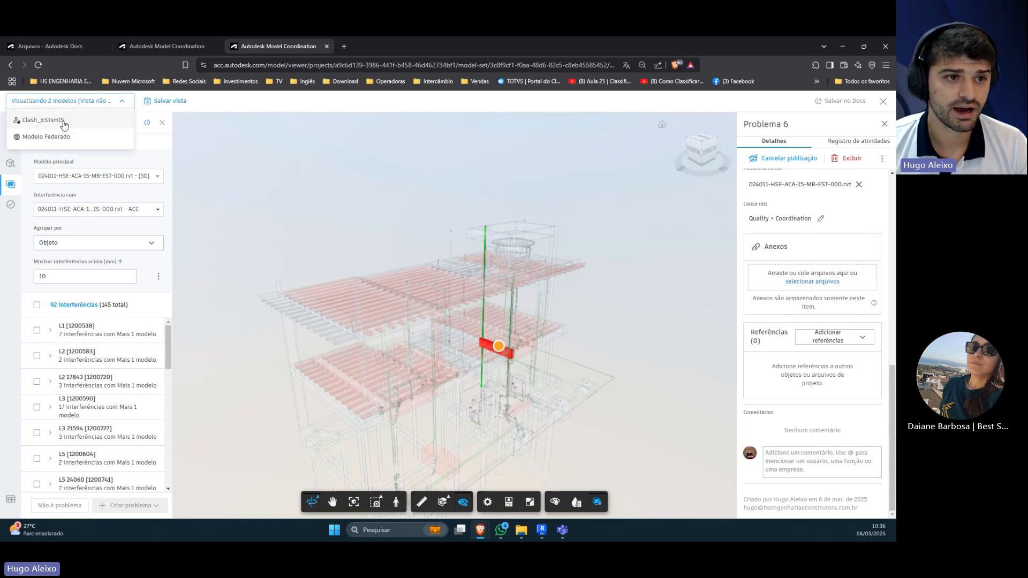
click(126, 106)
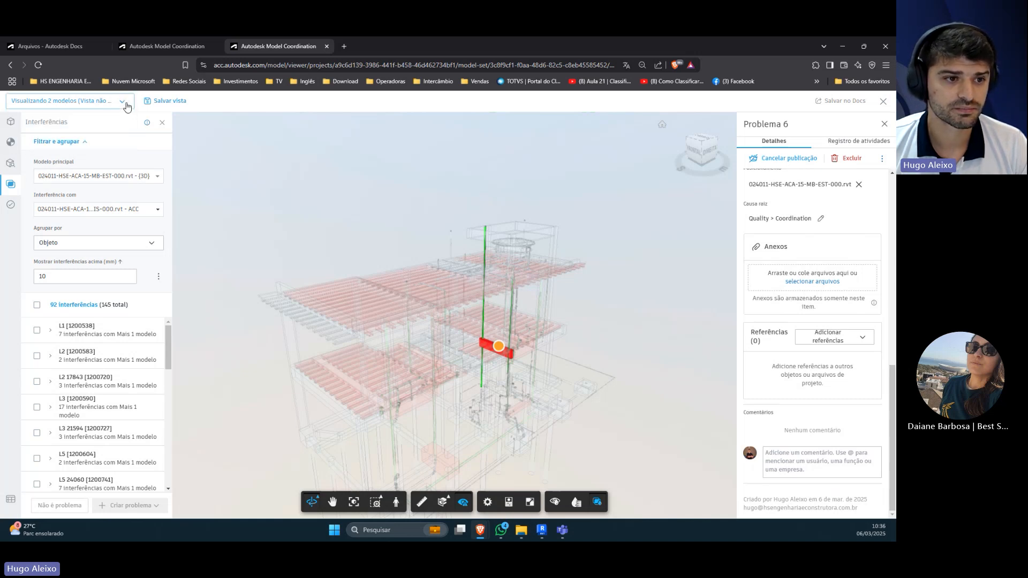
Step: Examine the available properties for grouping clashes, from Constraints through IFC Parameters, and close the list
click(152, 243)
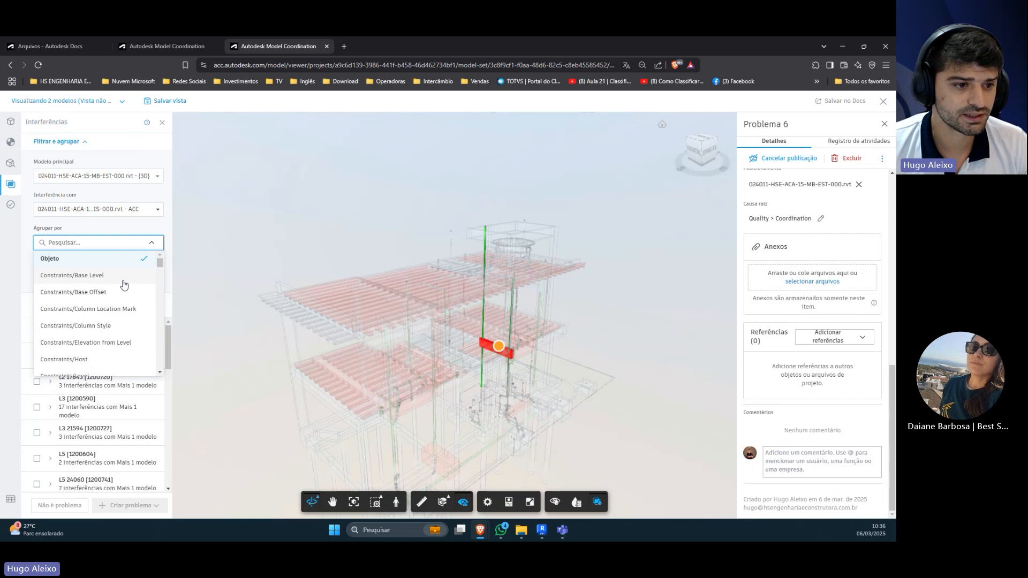
scroll(123, 294, down, 1)
scroll(121, 298, down, 1)
scroll(121, 299, down, 5)
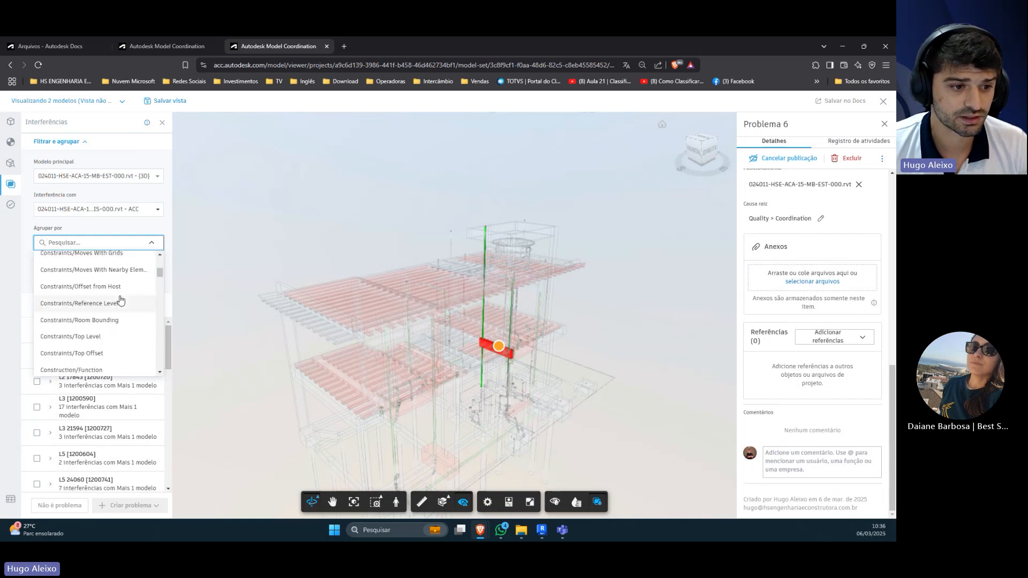
scroll(129, 322, down, 8)
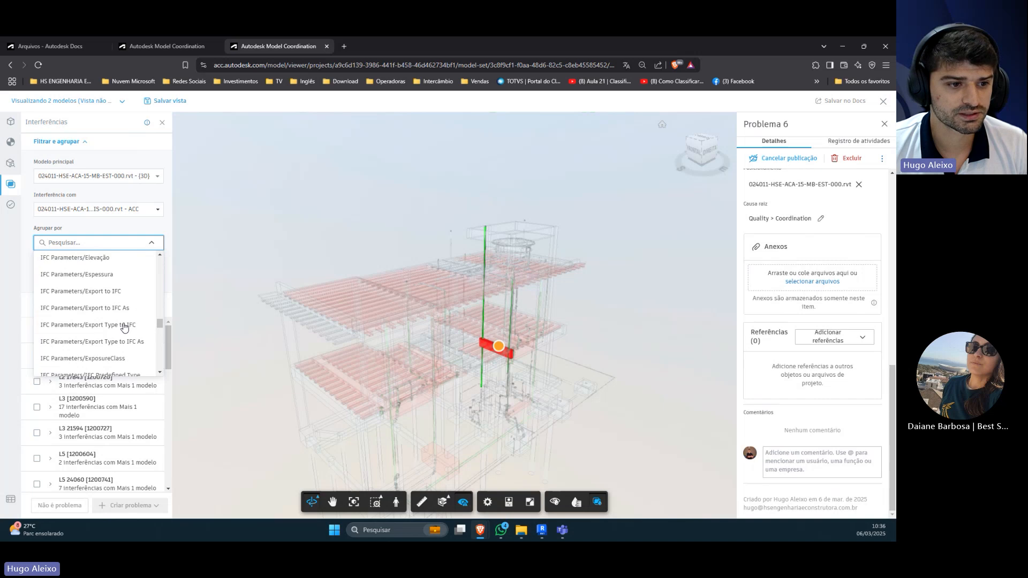
scroll(124, 327, down, 3)
scroll(124, 326, down, 4)
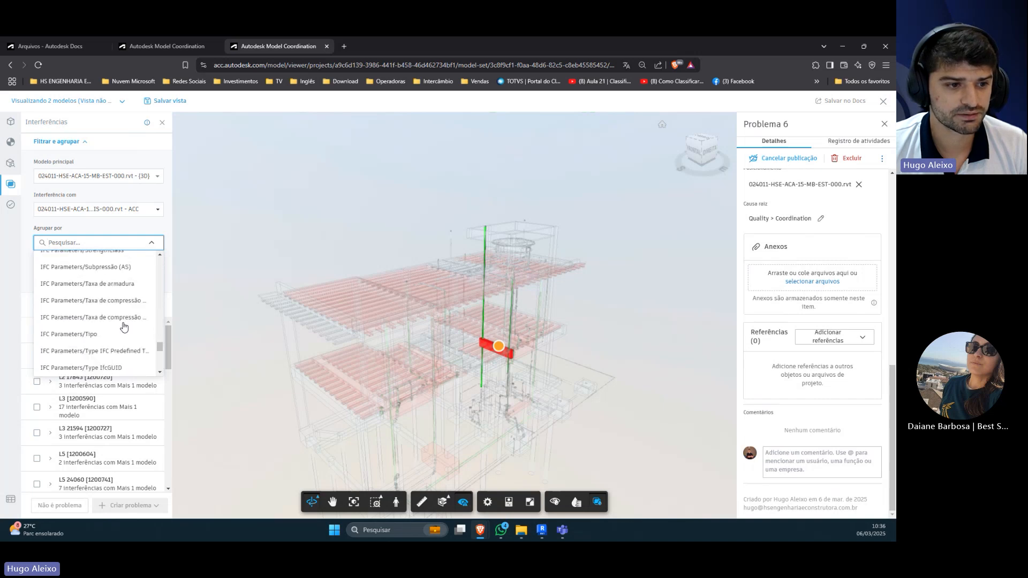
scroll(124, 327, down, 6)
click(153, 244)
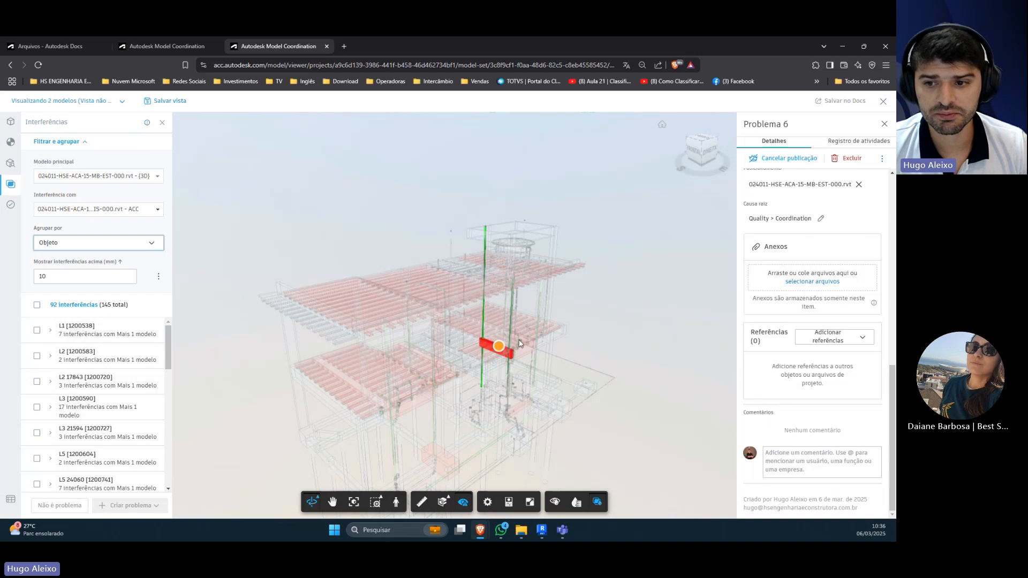
scroll(479, 345, up, 2)
scroll(465, 352, up, 2)
scroll(465, 353, down, 1)
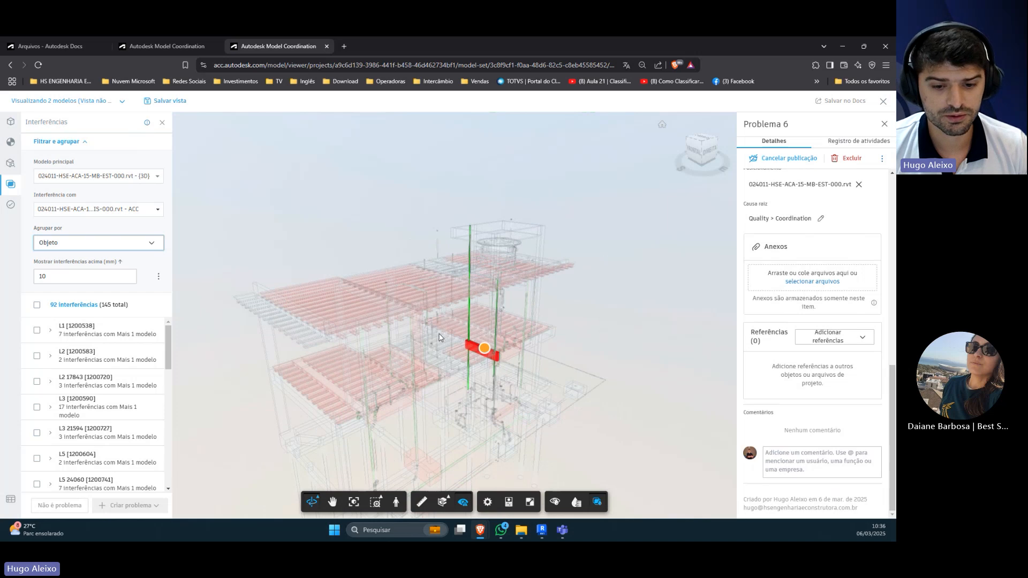
scroll(419, 356, down, 2)
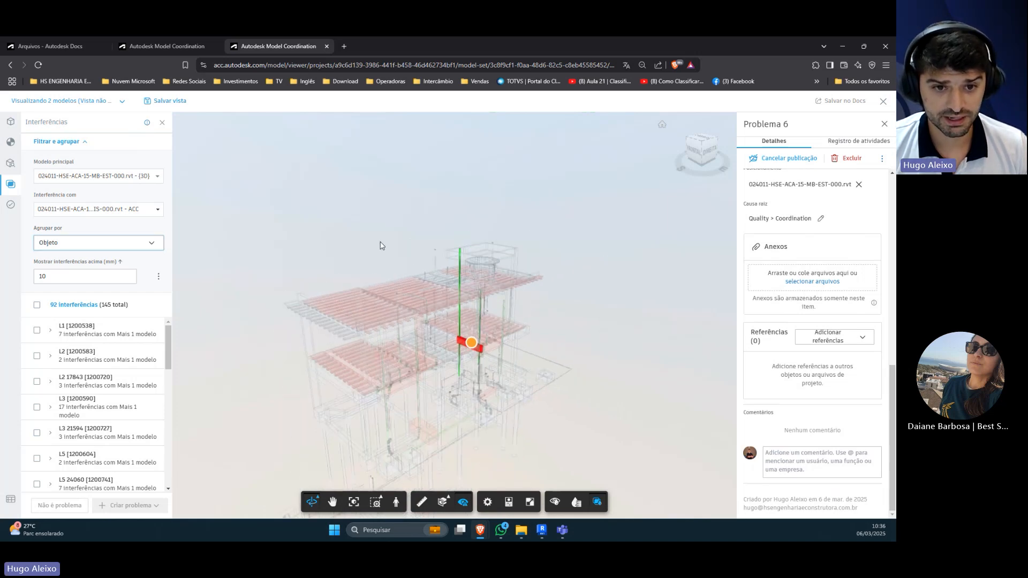
drag(381, 244, 461, 286)
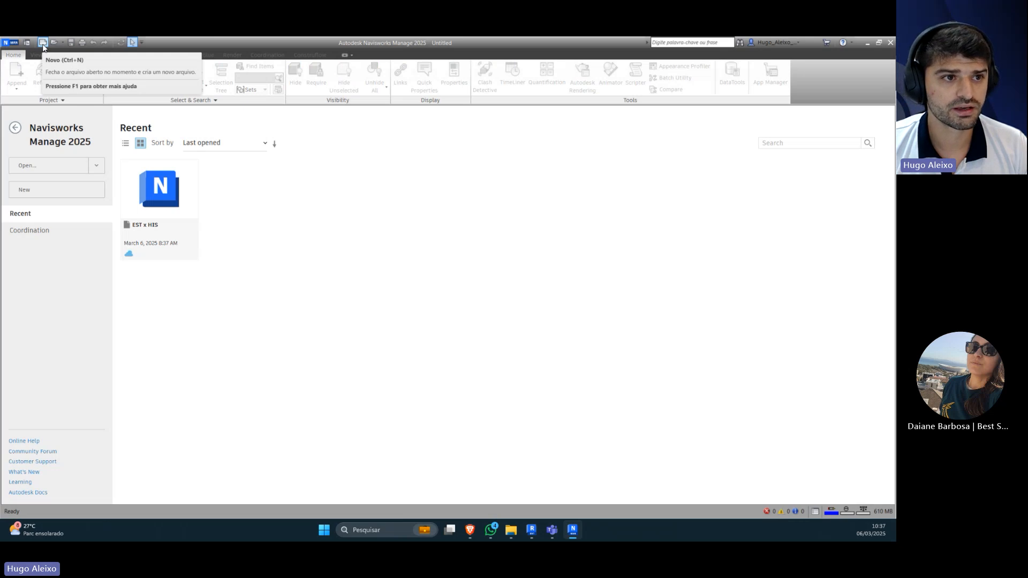
Step: Switch to Navisworks Manage and open the Clash_ESTxHIS view from the Coordenação coordination space of project 024027 - WEBNAR BEST SOFTWARE
click(42, 42)
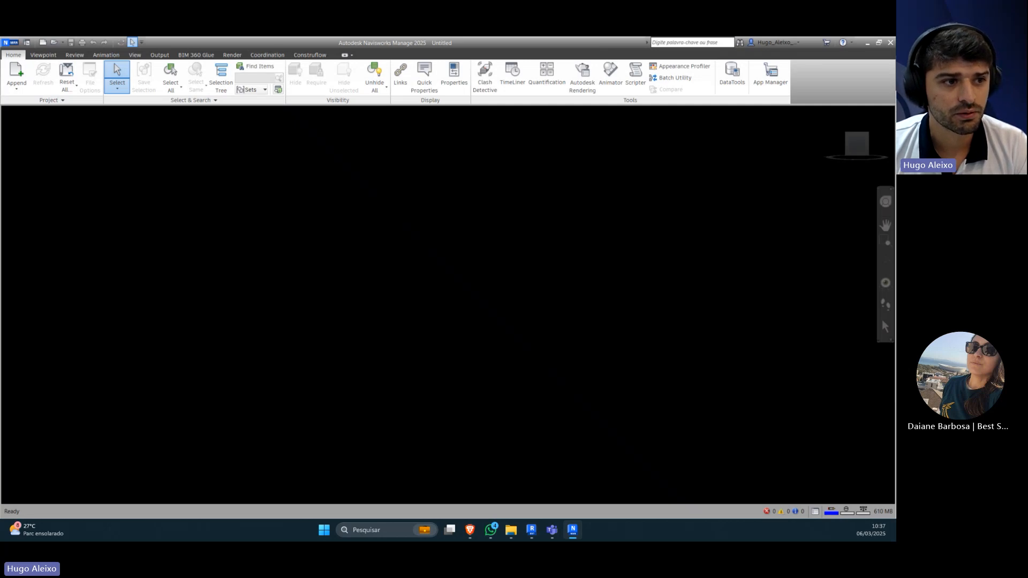
click(273, 57)
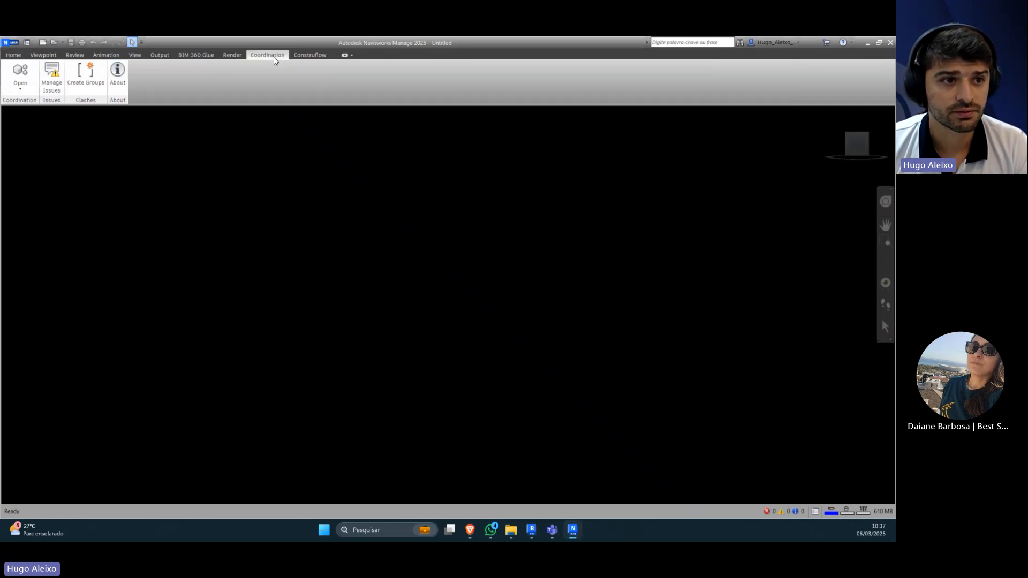
click(25, 91)
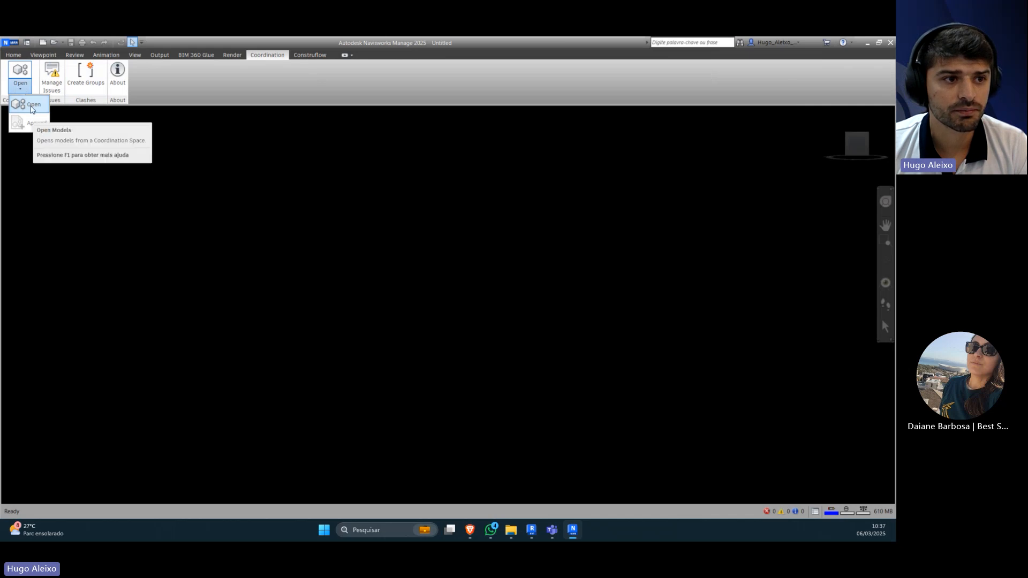
click(32, 110)
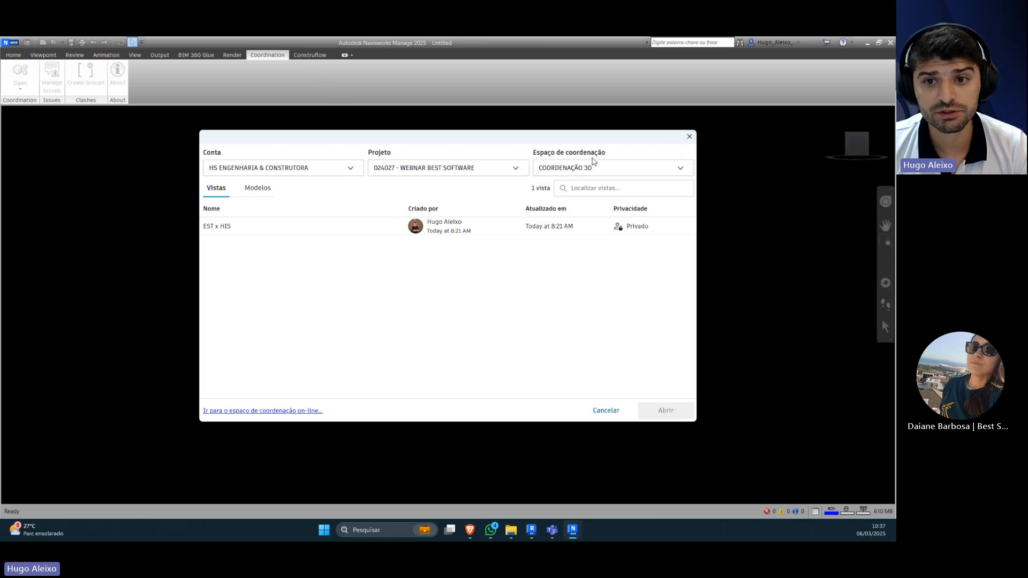
click(618, 167)
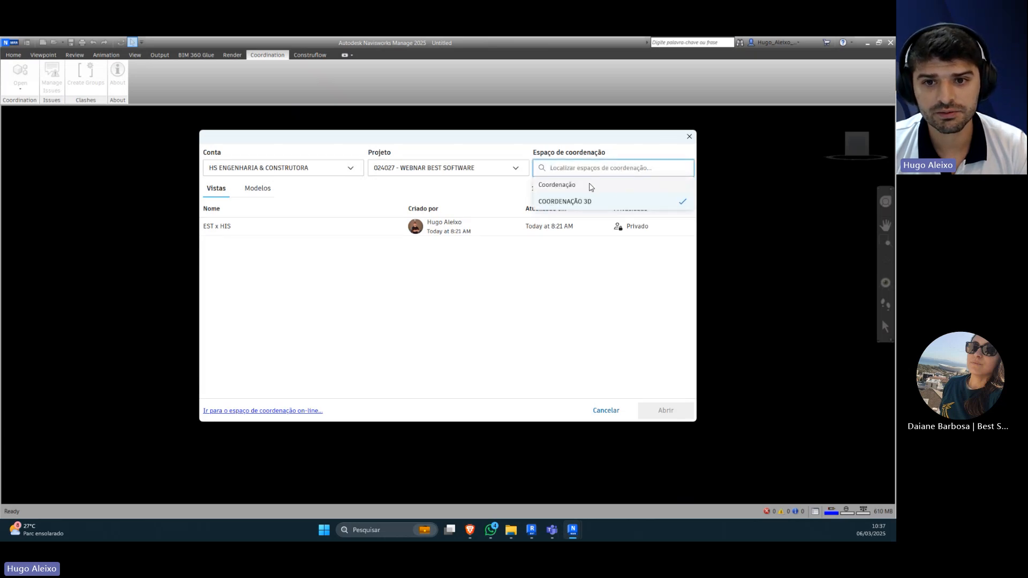
click(568, 185)
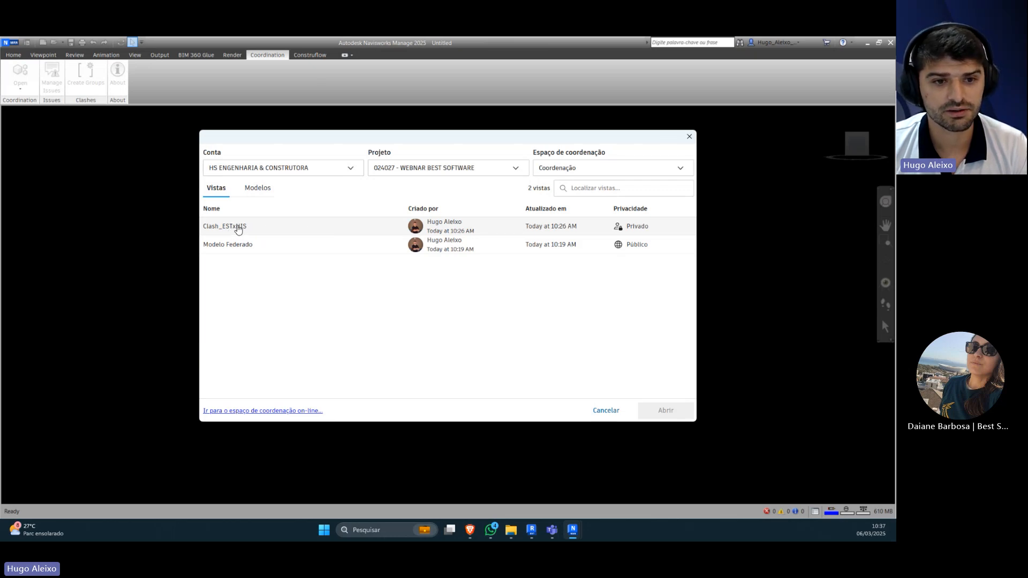
click(250, 229)
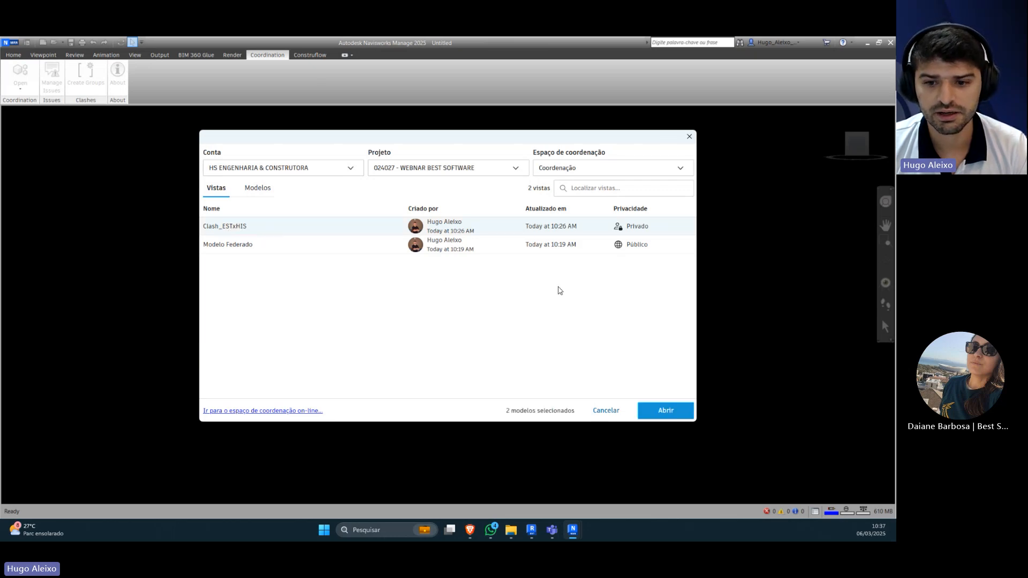
click(657, 407)
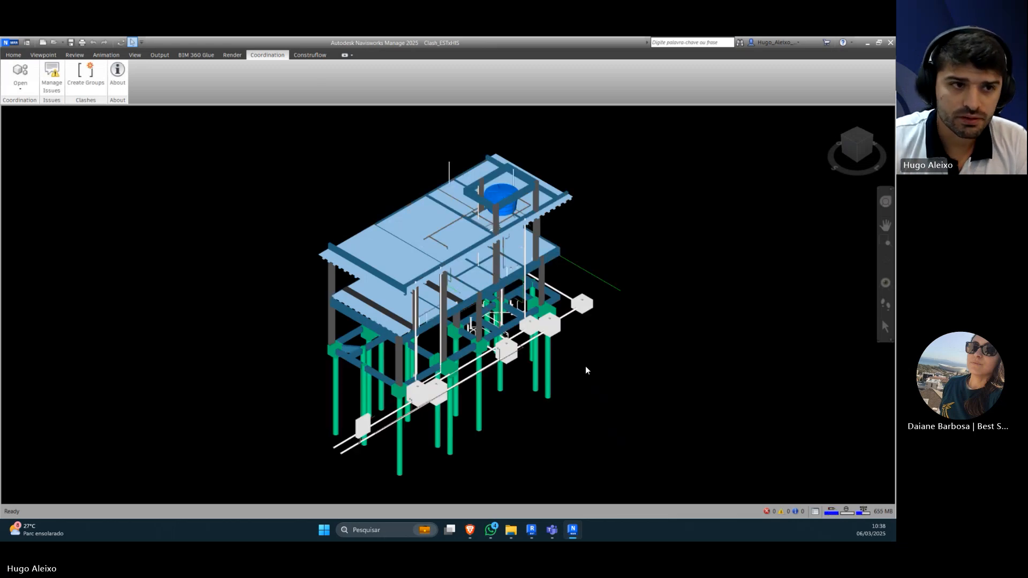
scroll(554, 349, up, 2)
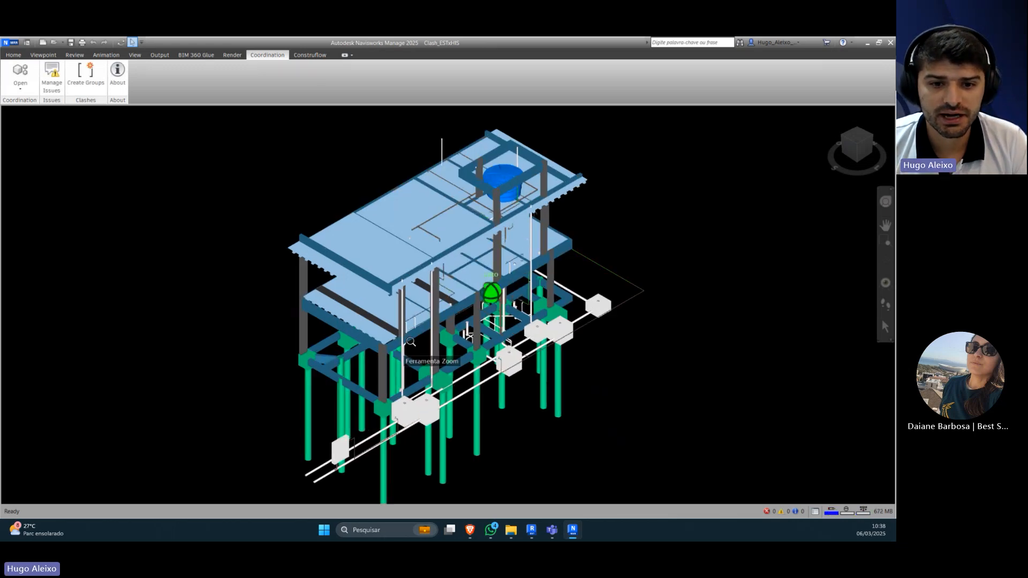
Step: Return to Model Coordination in the Brave browser and load the saved view Clash_ESTxHIS
mouse_move(470, 529)
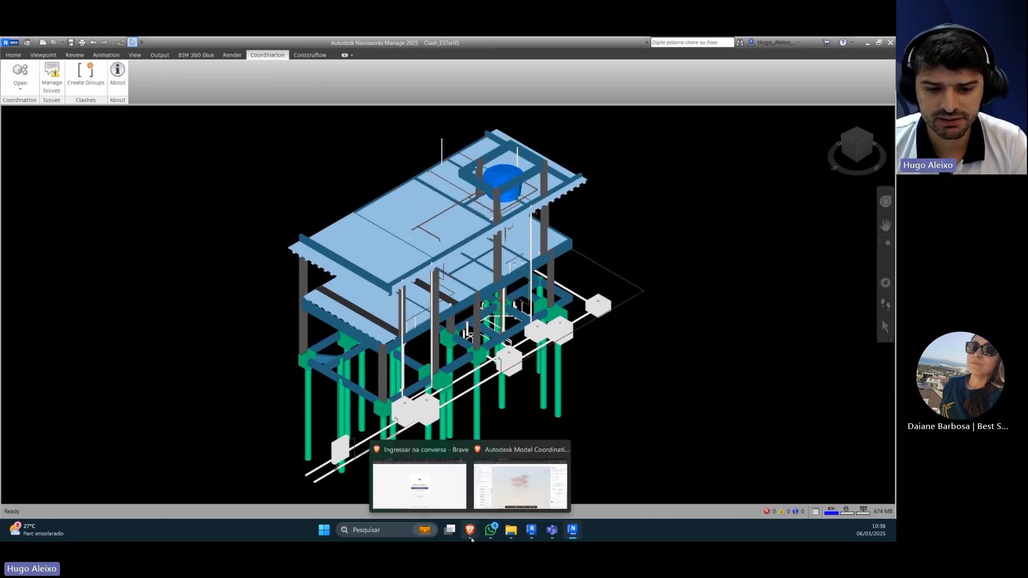
click(512, 471)
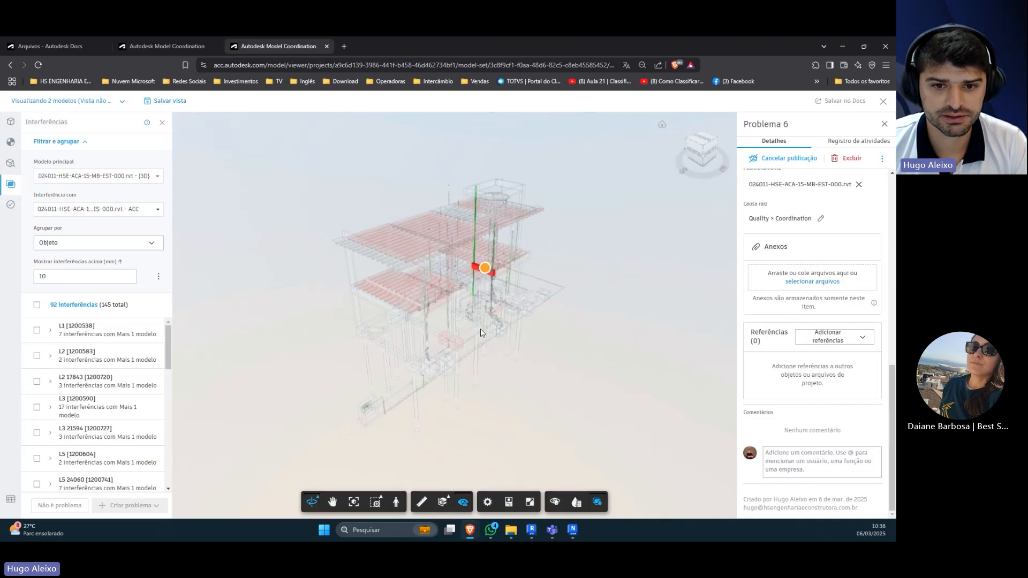
click(166, 46)
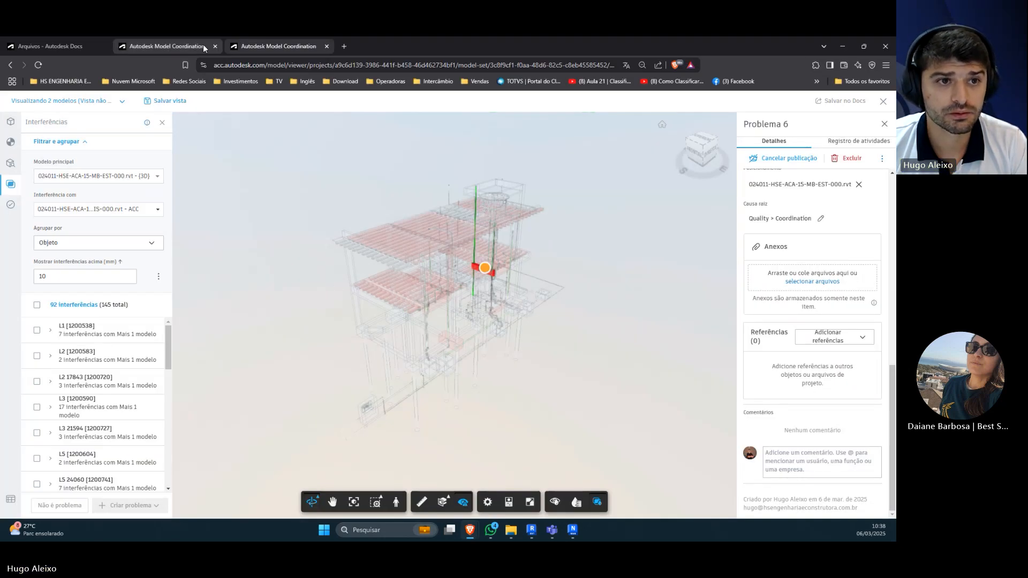
click(114, 102)
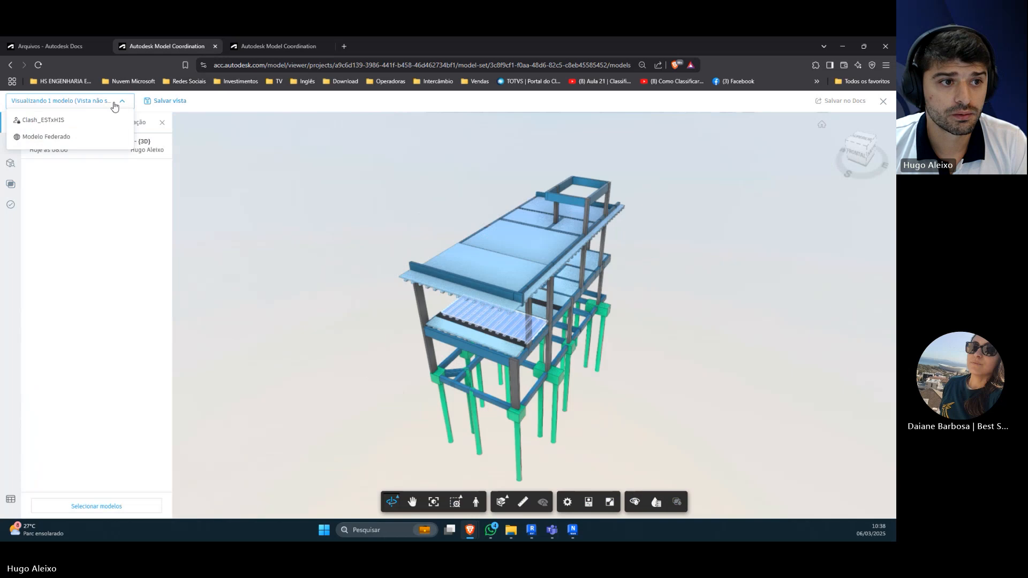
click(62, 122)
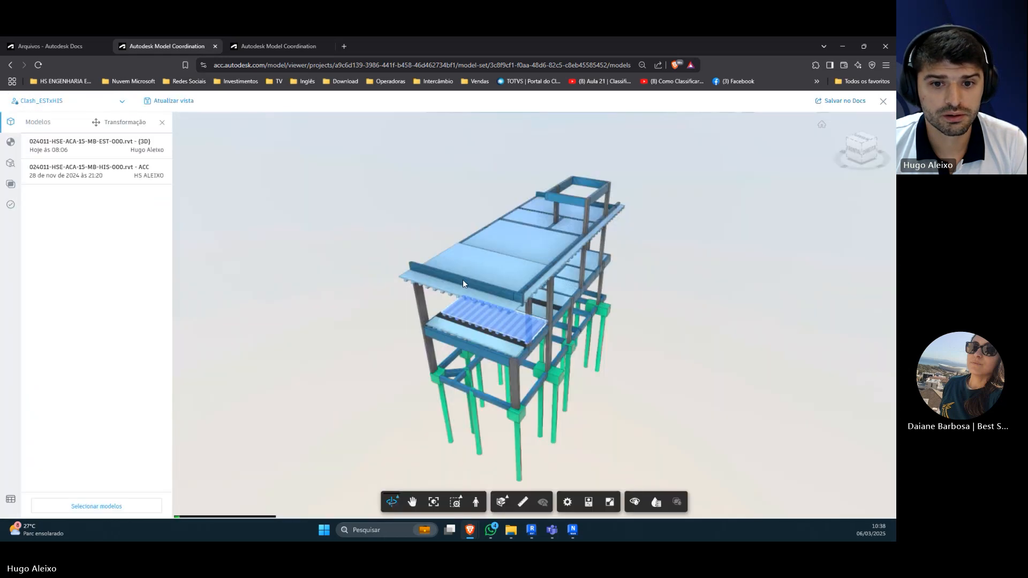
Step: Arrange the browser and Navisworks windows side by side and compare the two federated models from a similar angle
key(super+Left)
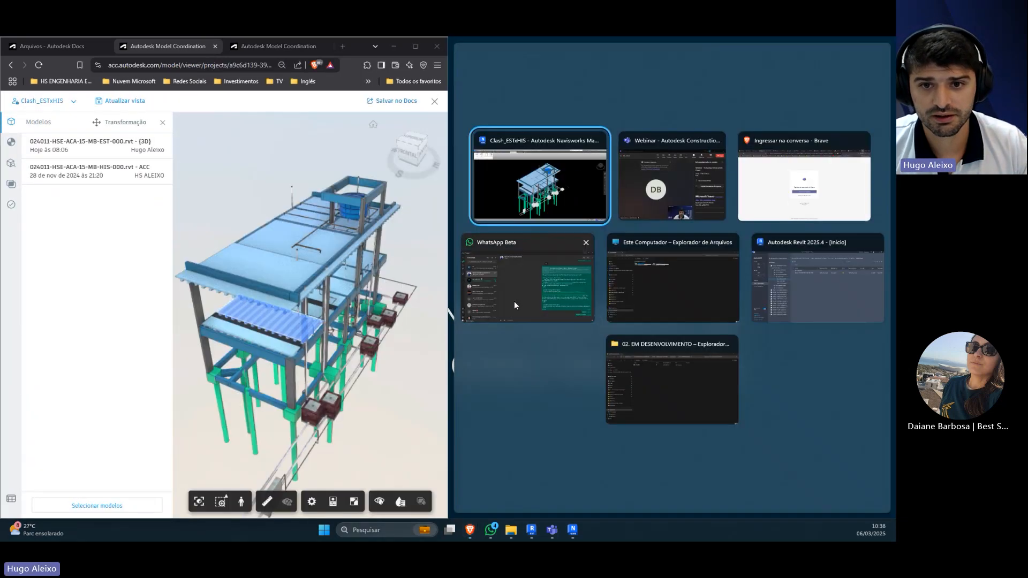
click(540, 199)
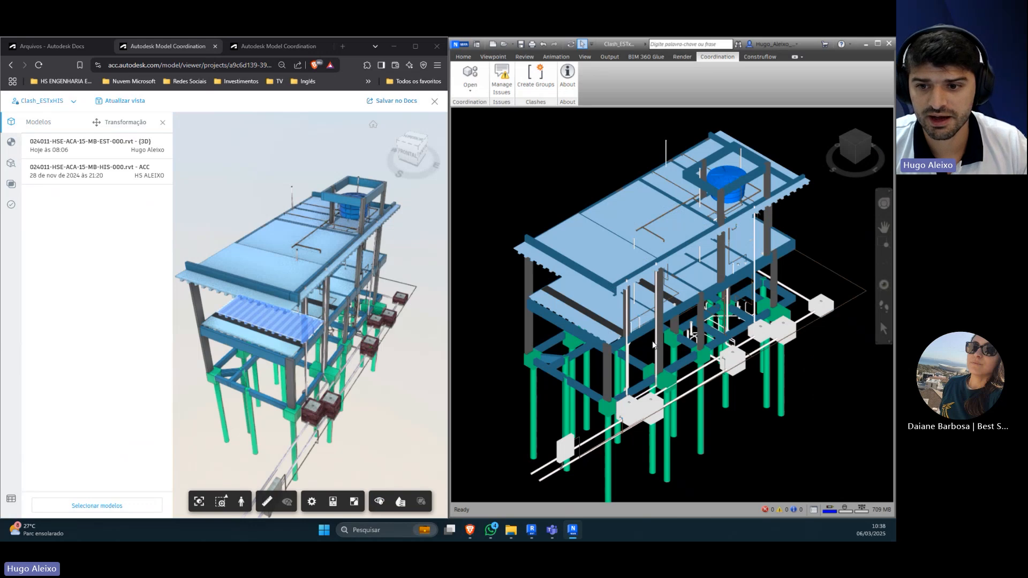
drag(376, 406, 361, 390)
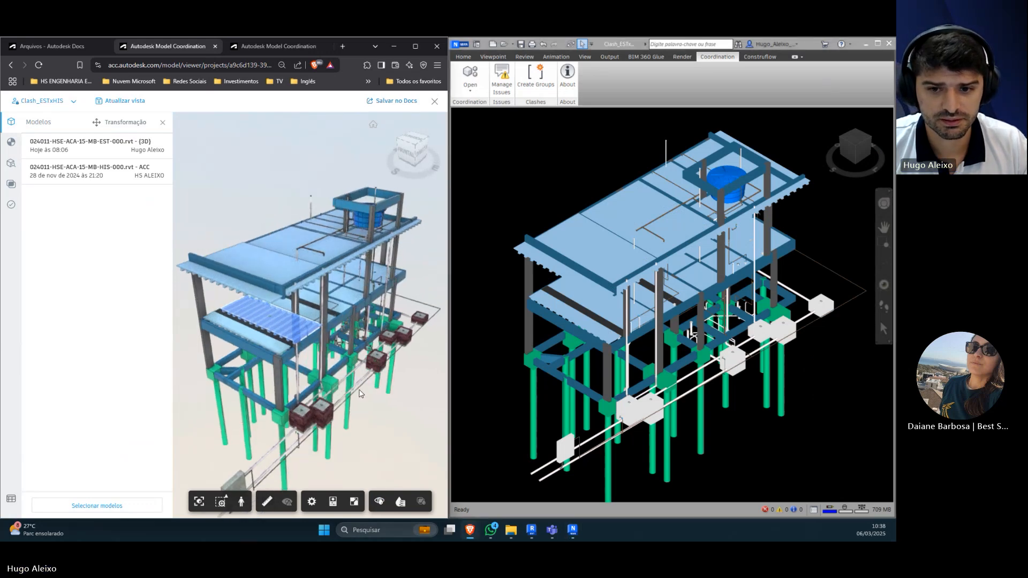
drag(664, 393, 664, 374)
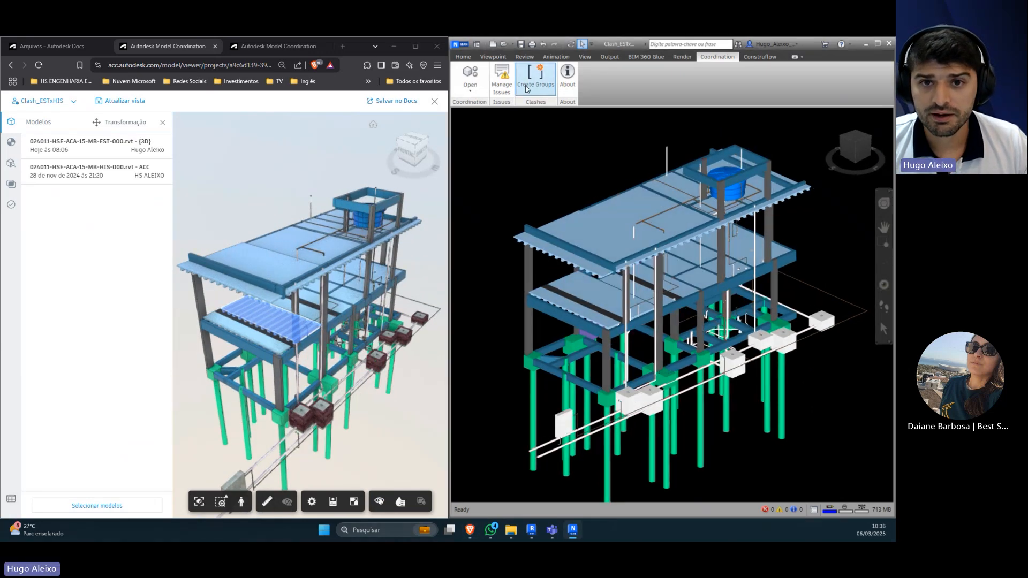
Step: Open the coordination issues list in Navisworks, dock it beside the model, maximize the window and widen the list
click(502, 81)
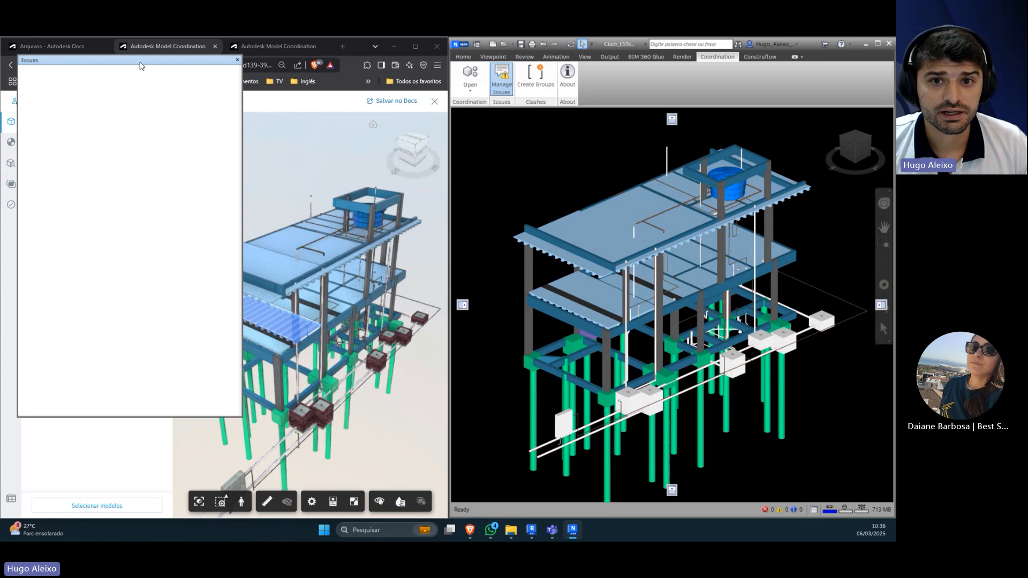
drag(142, 63, 462, 305)
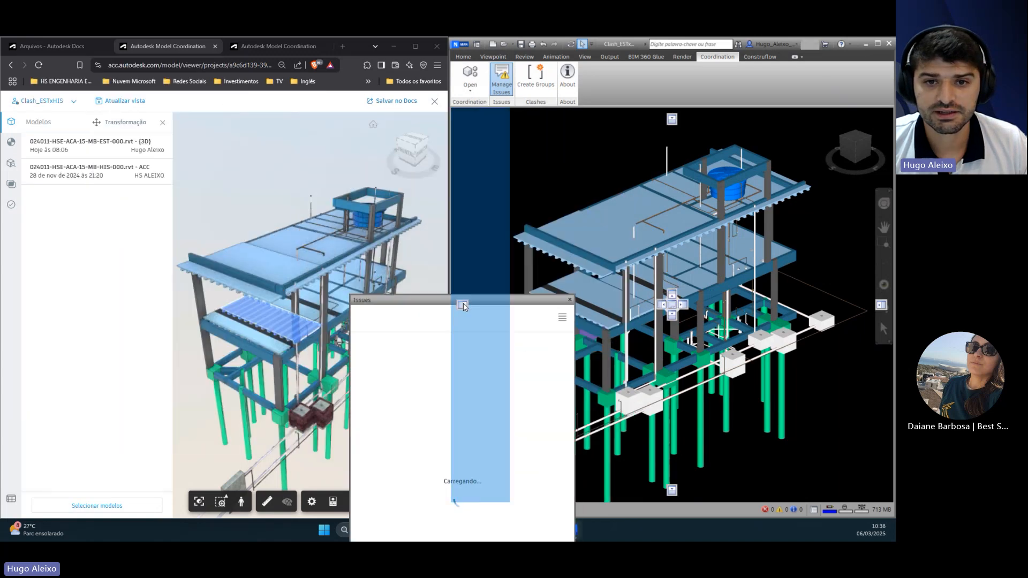
click(877, 44)
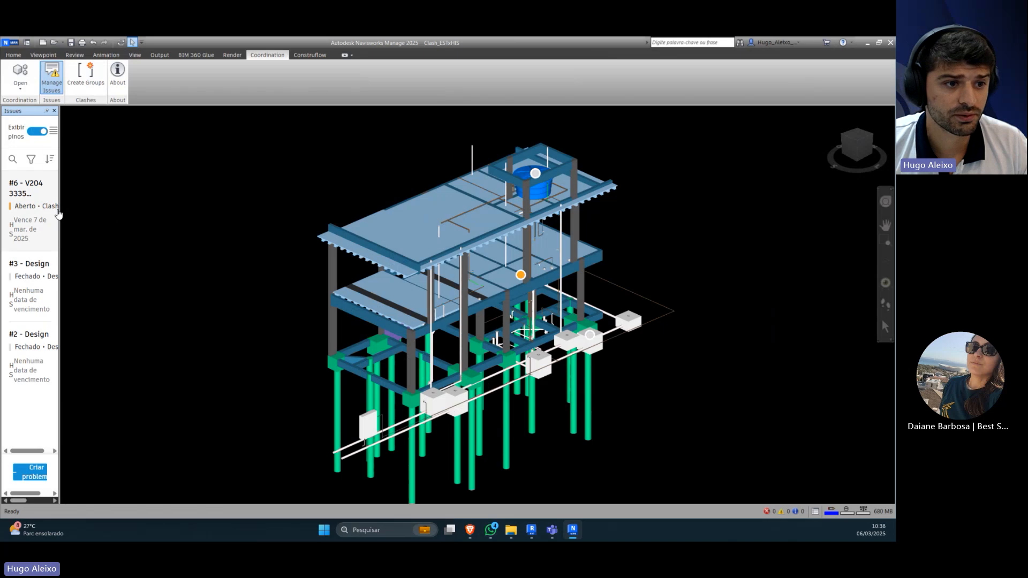
drag(59, 214, 138, 214)
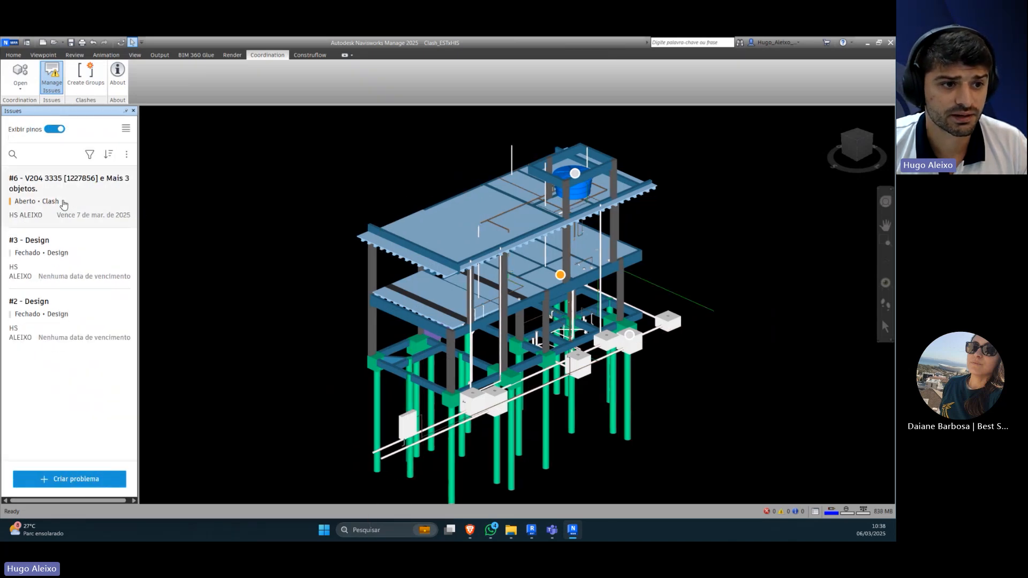
Step: Review issue #6 and its saved viewpoint, close its details and view the whole building around the issue pins
click(64, 205)
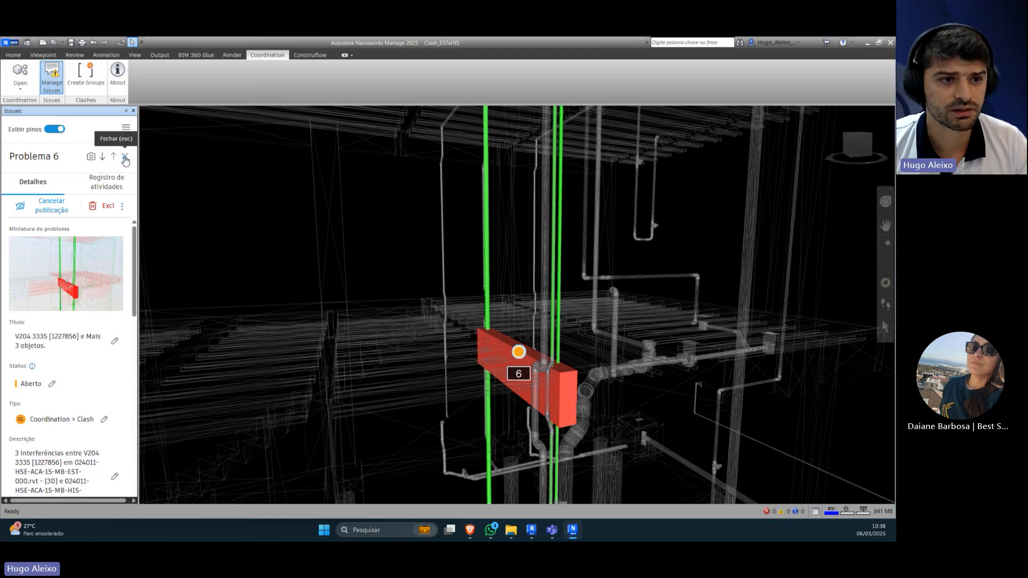
click(125, 158)
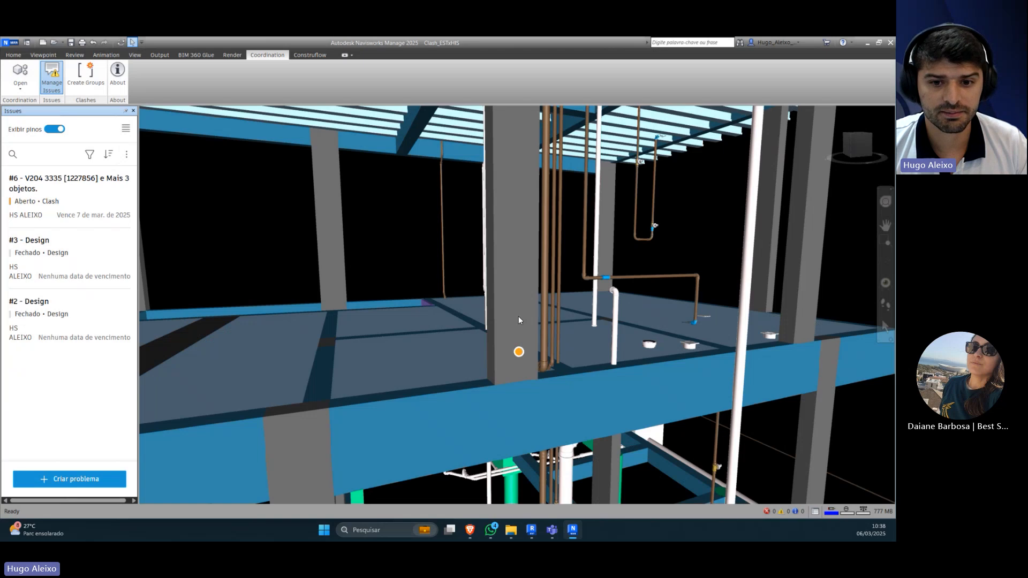
scroll(485, 333, down, 1)
click(420, 346)
click(746, 299)
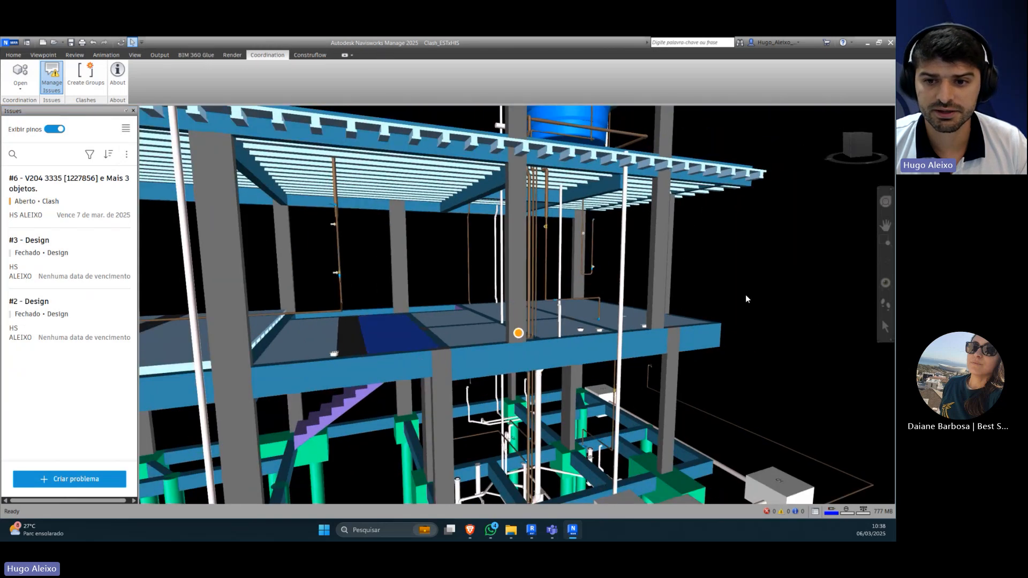
scroll(714, 289, down, 3)
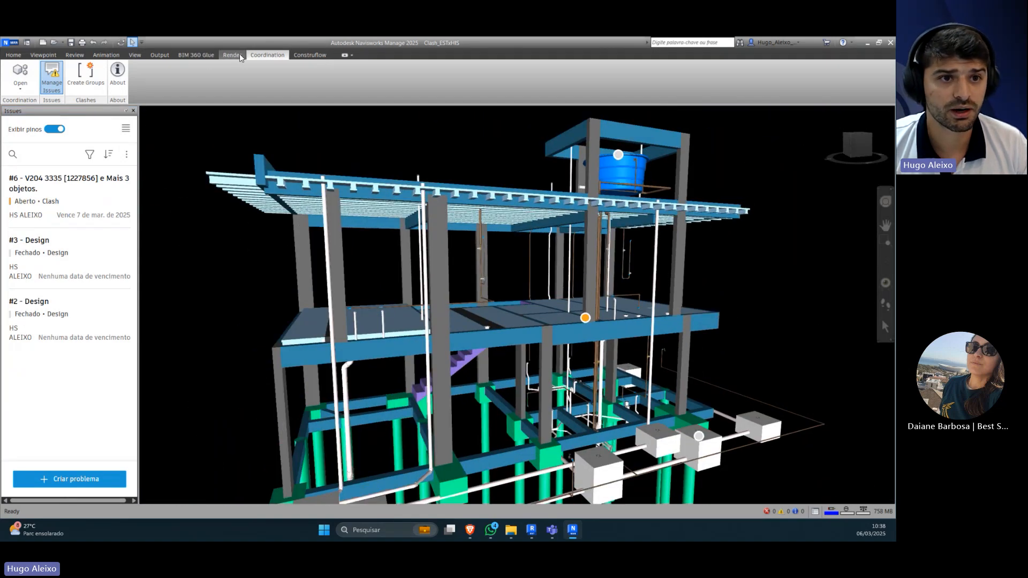
Step: Open Clash Detective, check the EST and HIS models offered as clash selections, and view the building from above
click(14, 55)
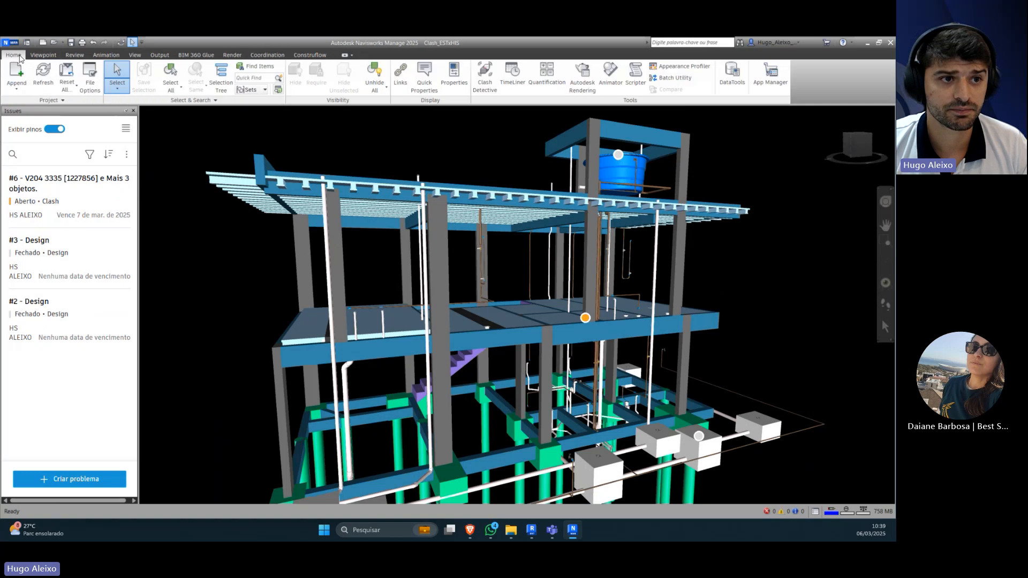
click(493, 88)
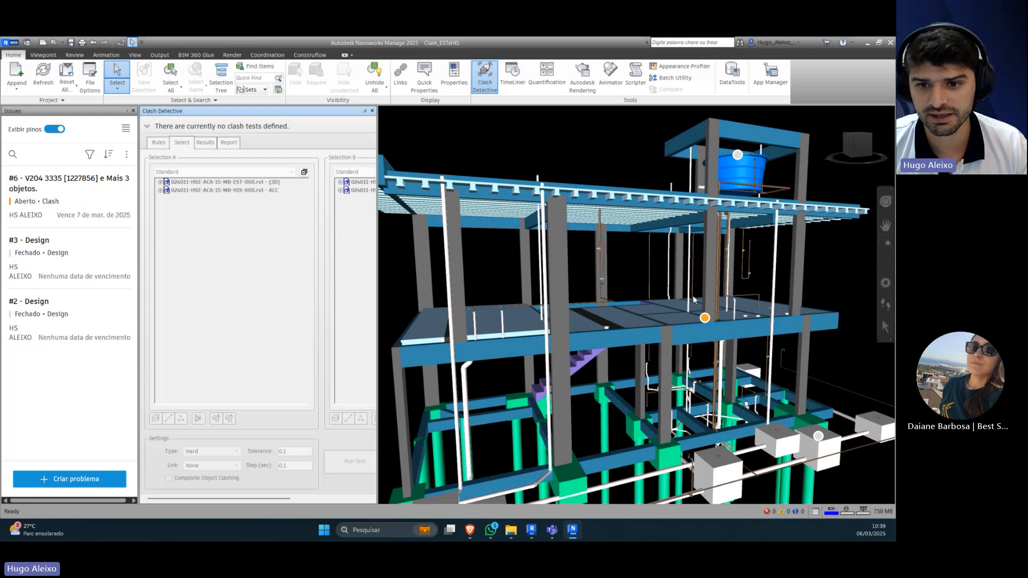
scroll(673, 287, up, 3)
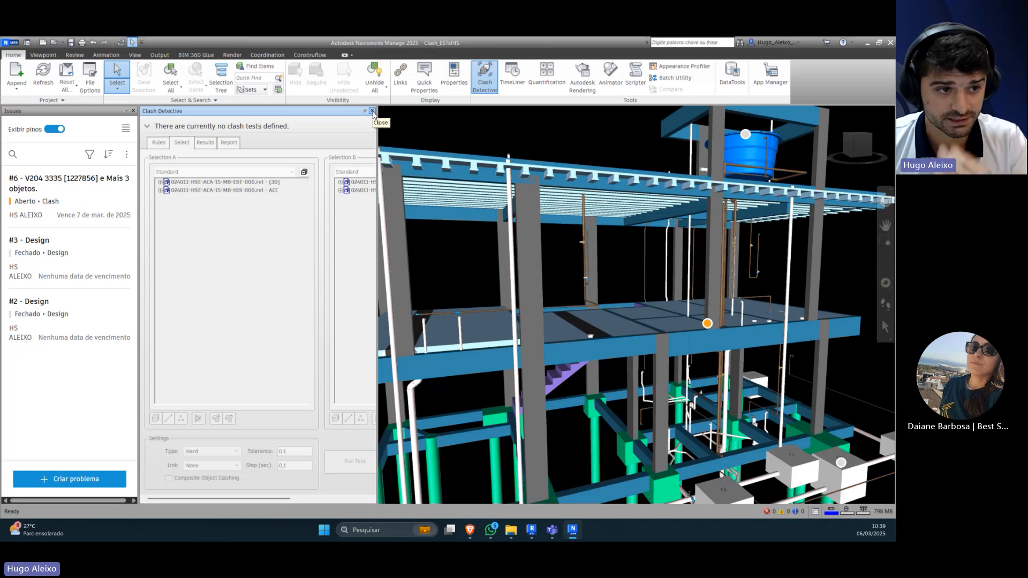
scroll(481, 168, down, 5)
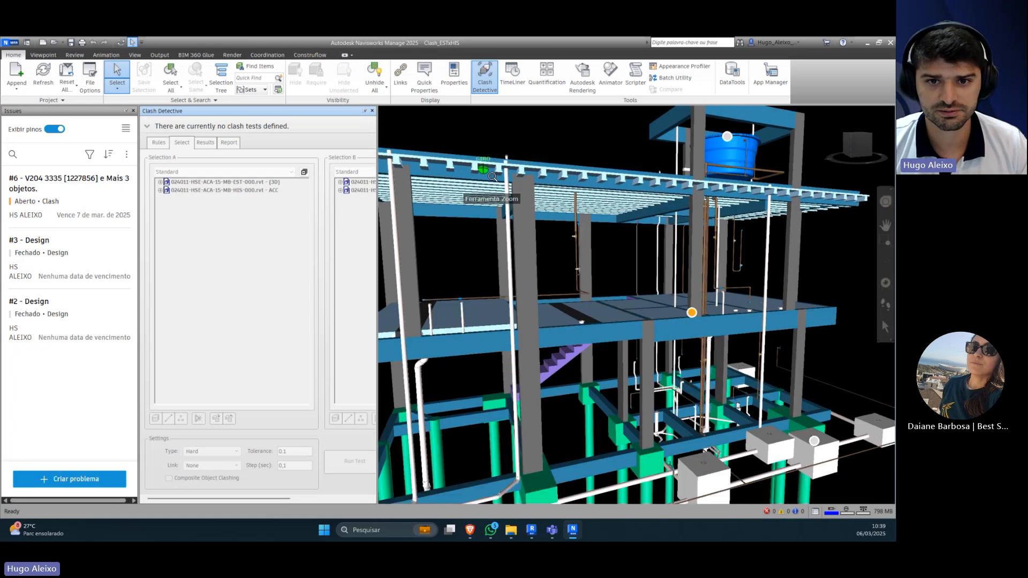
drag(621, 225, 653, 295)
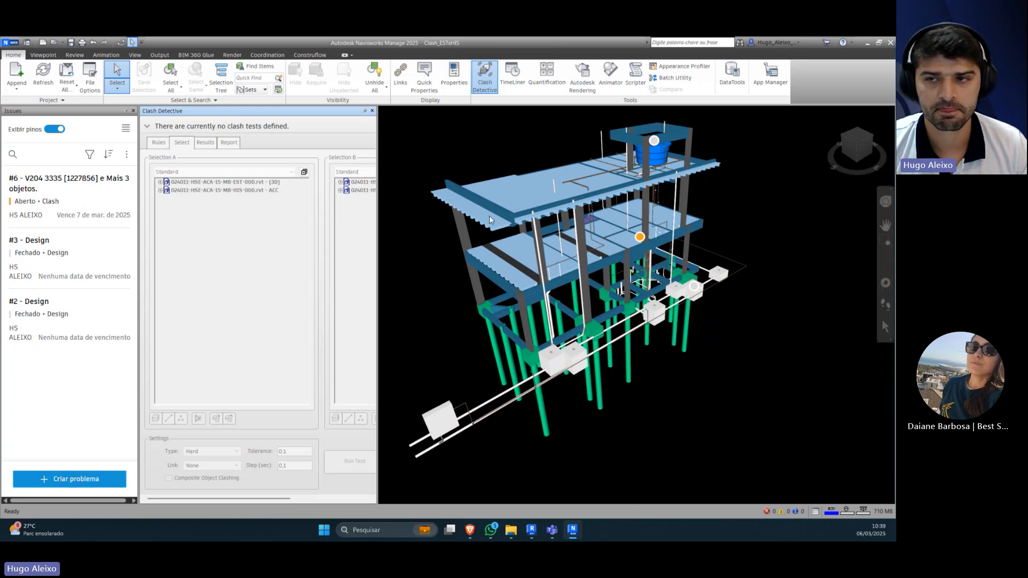
Step: Leave Navisworks, restore the Brave browser to full size and go to the project files in Autodesk Docs
click(866, 46)
double_click(359, 51)
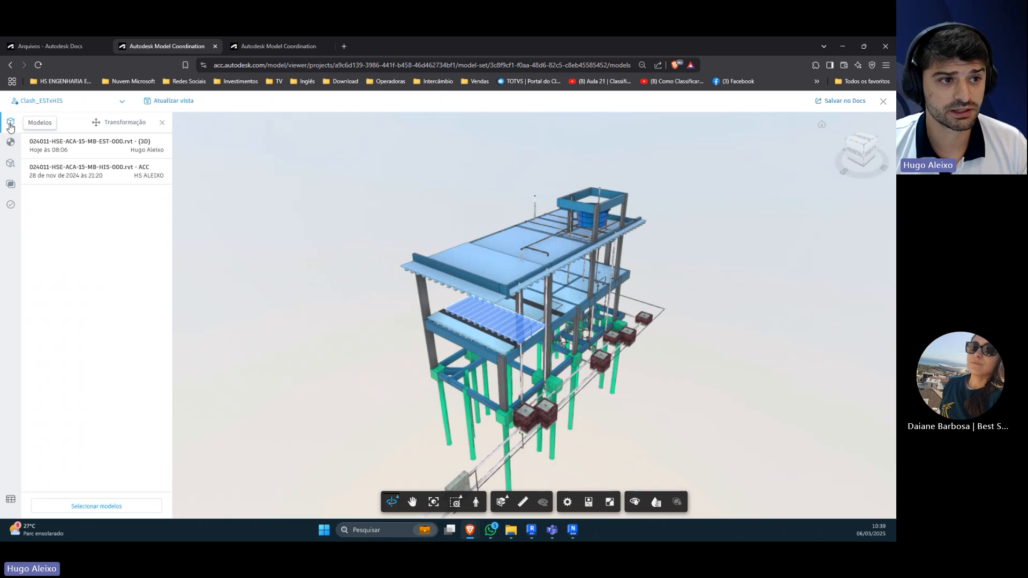
click(78, 46)
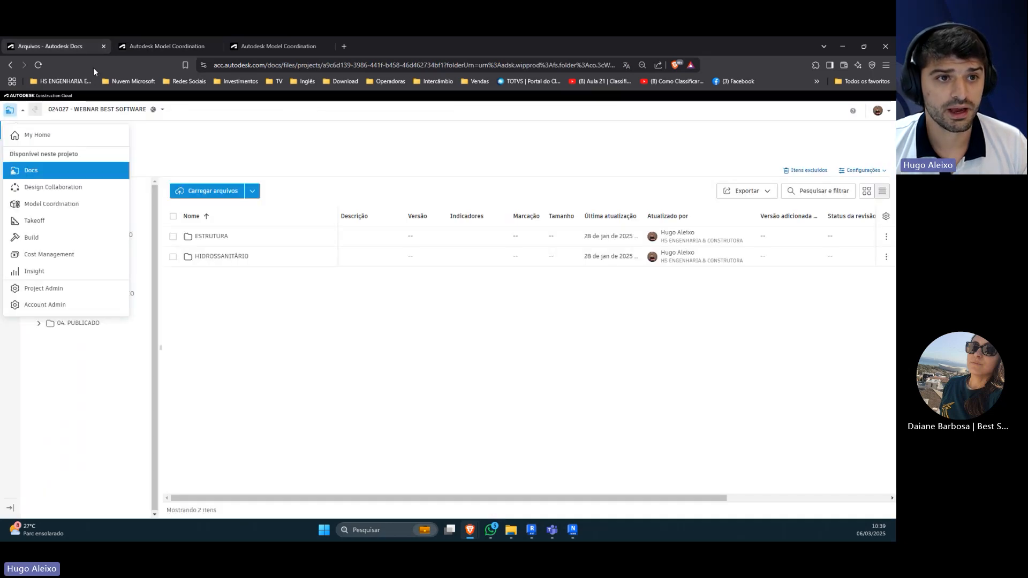
Step: Return to the open Model Coordination viewer, show the EST and HIS model list and close the viewer
click(276, 46)
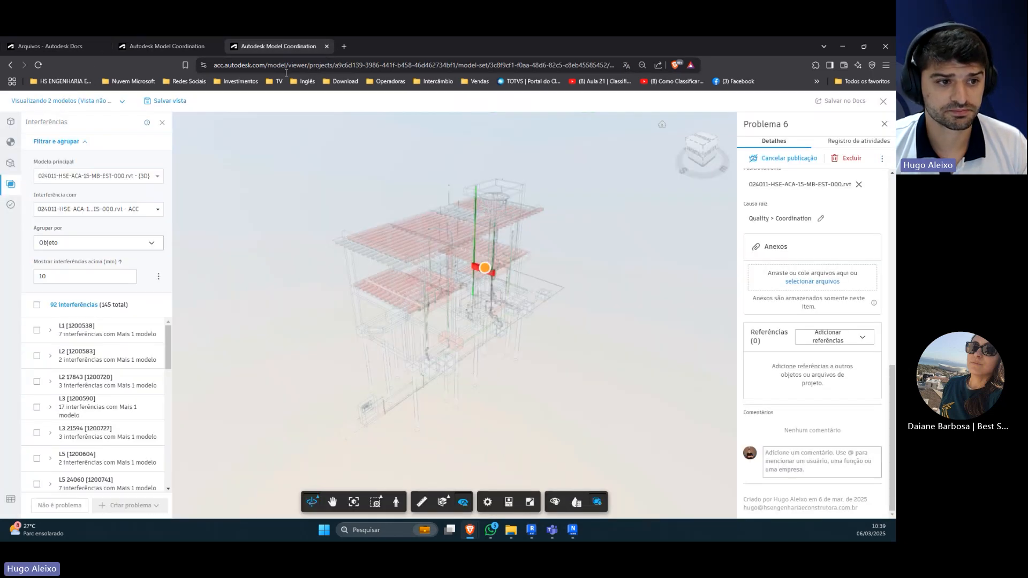
click(10, 122)
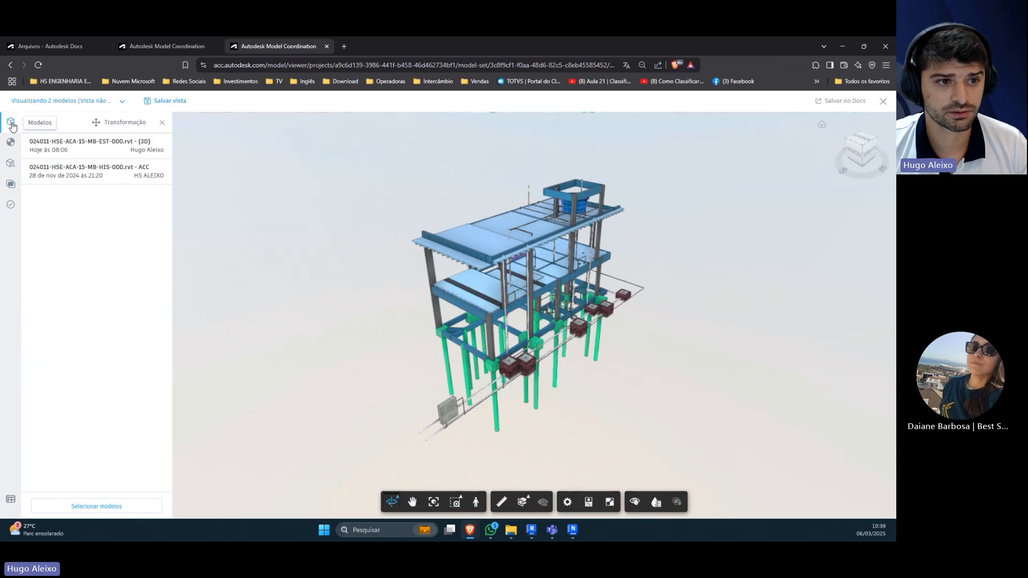
click(882, 102)
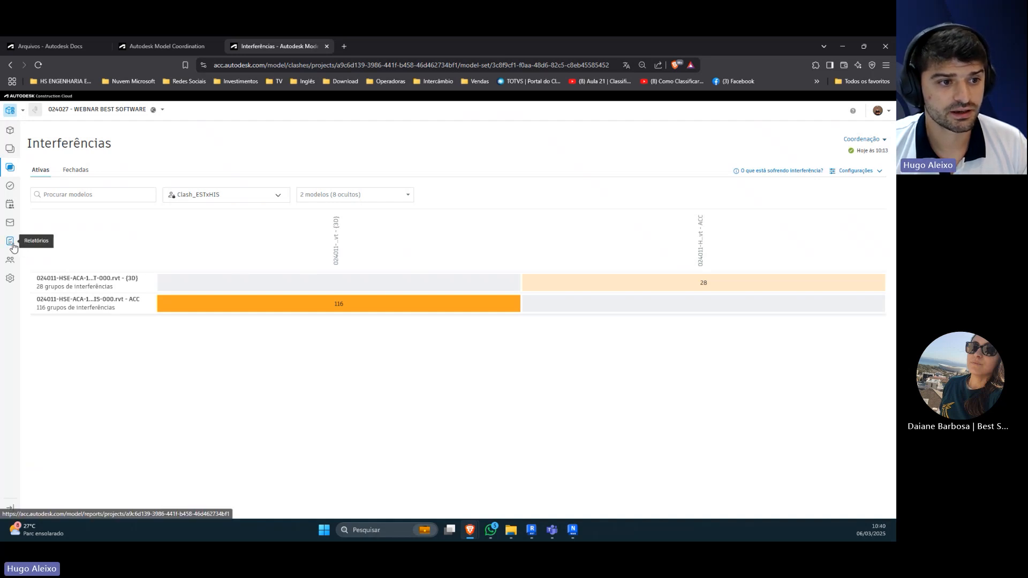
Step: Start a new report in the project's reports from the Resumo do problema template
click(12, 244)
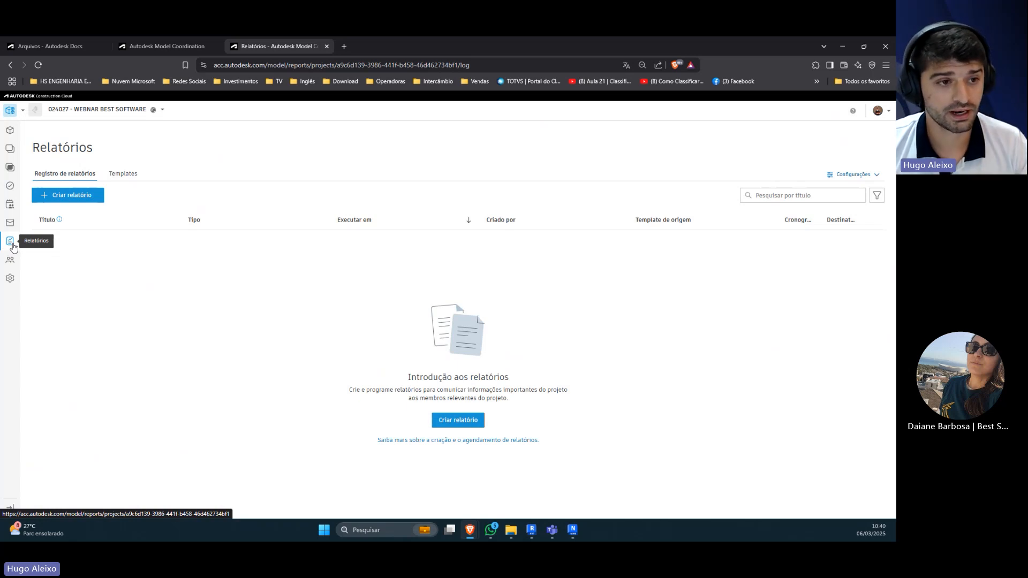
click(83, 201)
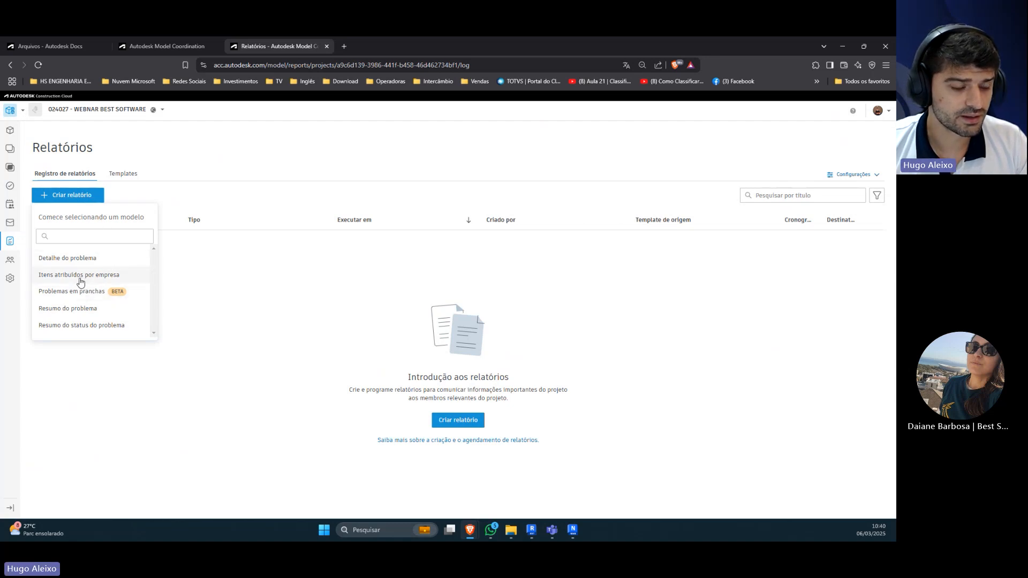
click(81, 309)
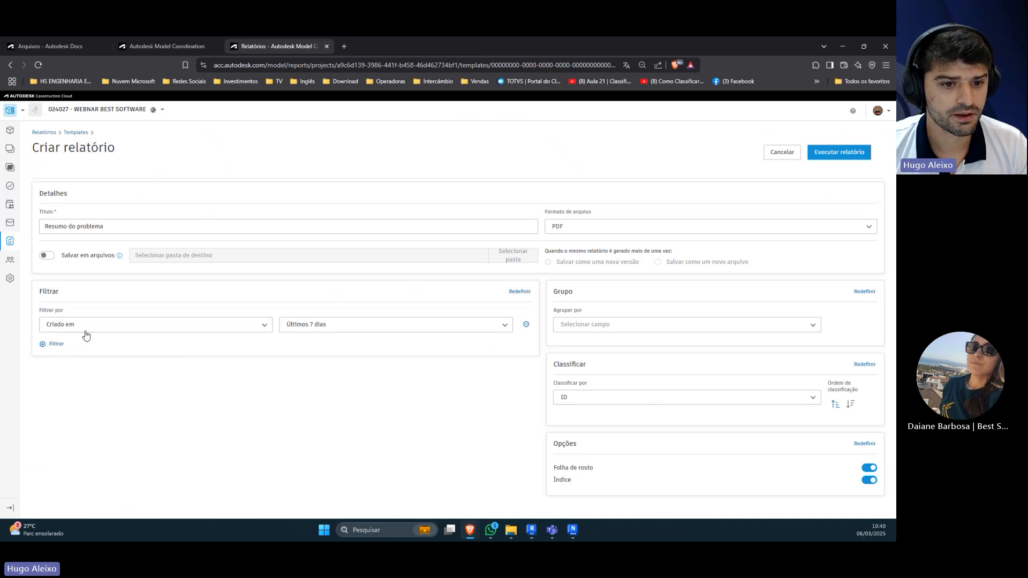
Step: Try filtering the report by Status, look over the status and date options, and restore the Criado em filter
click(256, 328)
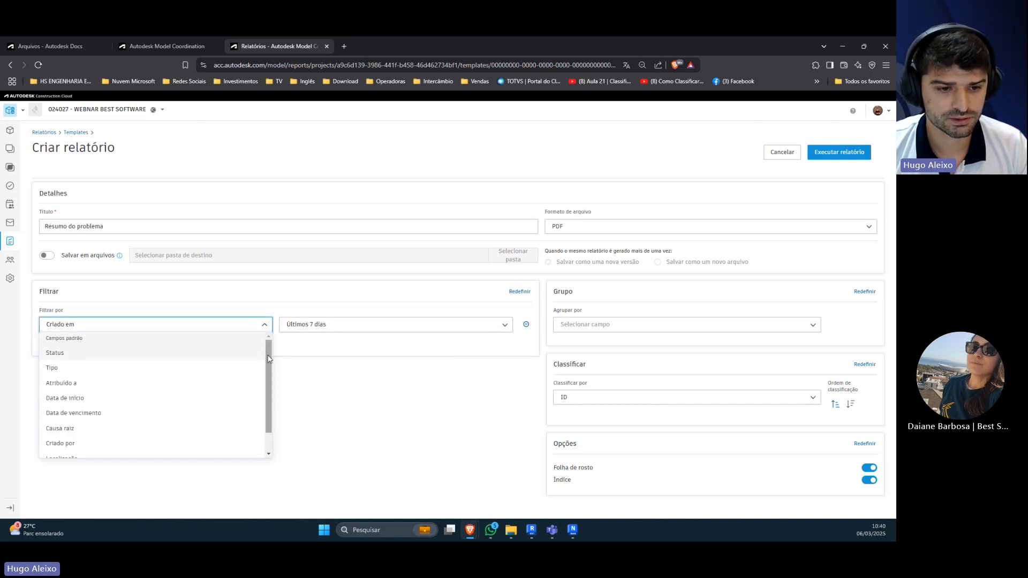
mouse_move(267, 350)
mouse_down()
mouse_move(270, 382)
mouse_move(265, 349)
mouse_up()
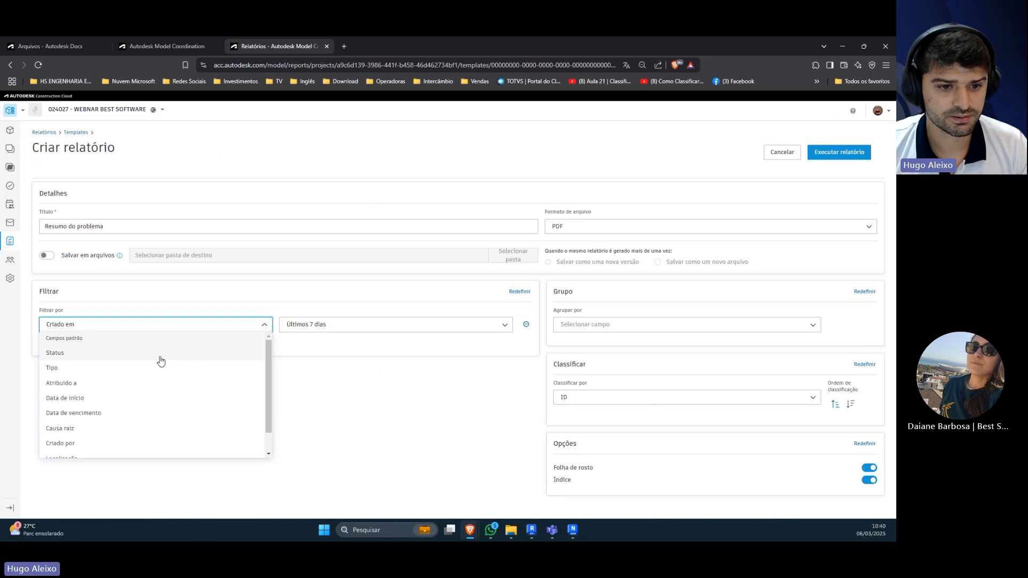
click(211, 357)
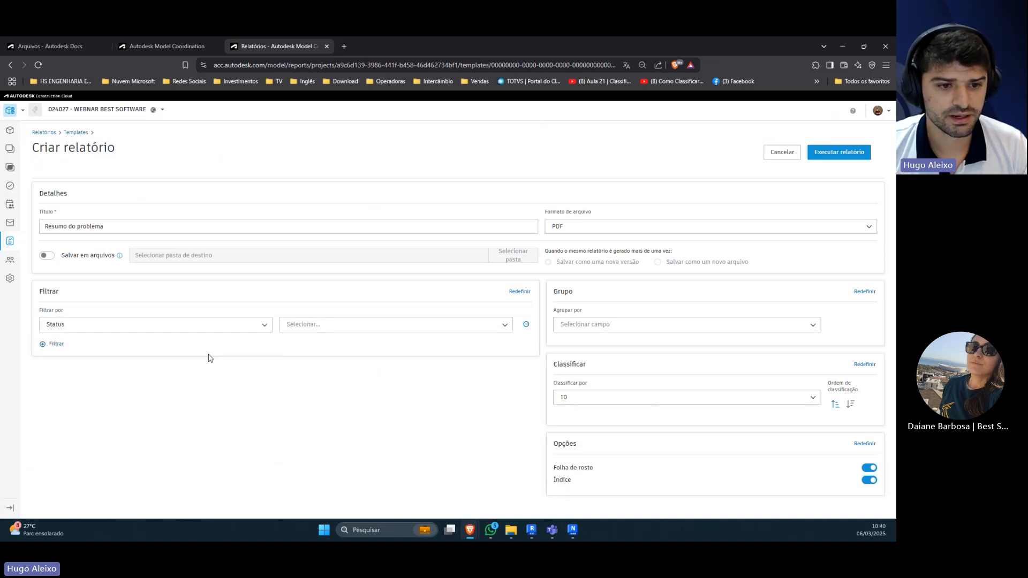
click(503, 326)
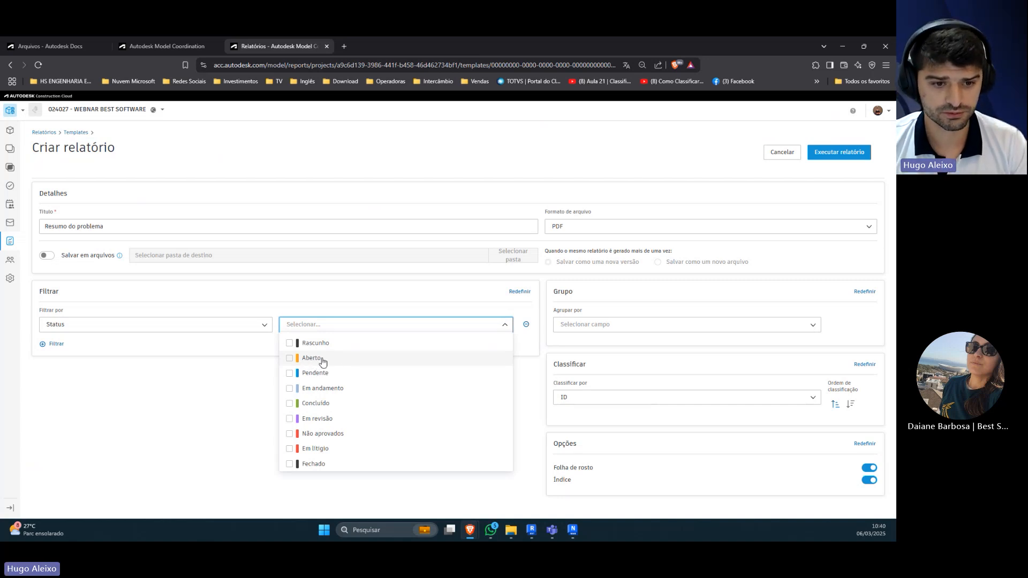
click(246, 329)
click(243, 329)
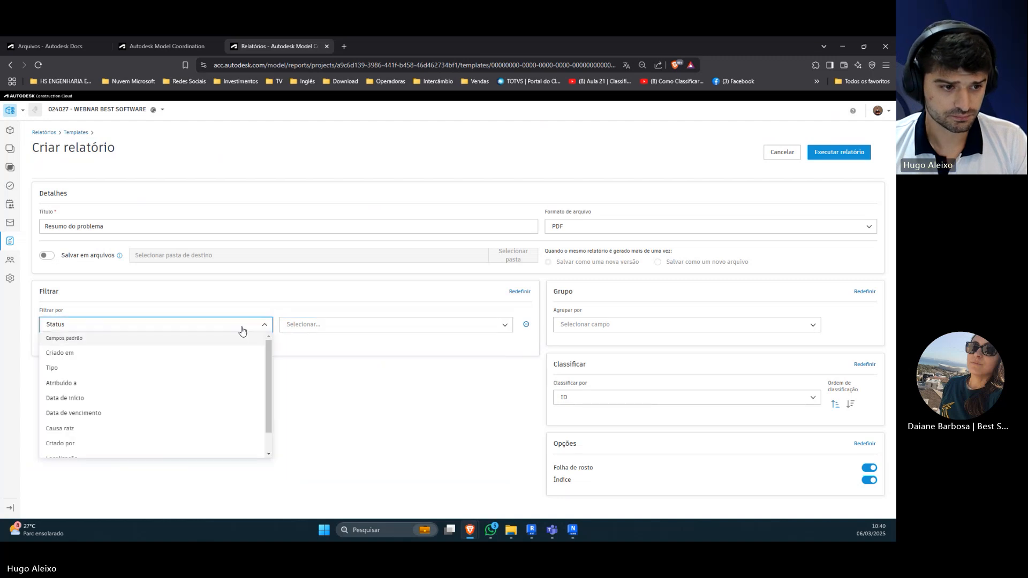
click(120, 358)
click(369, 328)
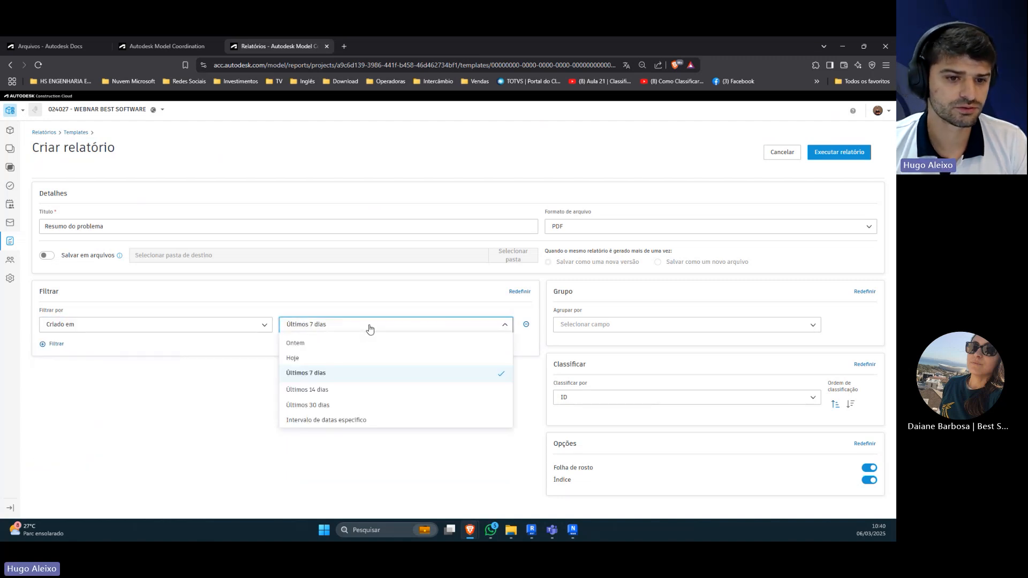
click(370, 328)
Step: Look through the fields available for filtering the issue summary report
click(220, 330)
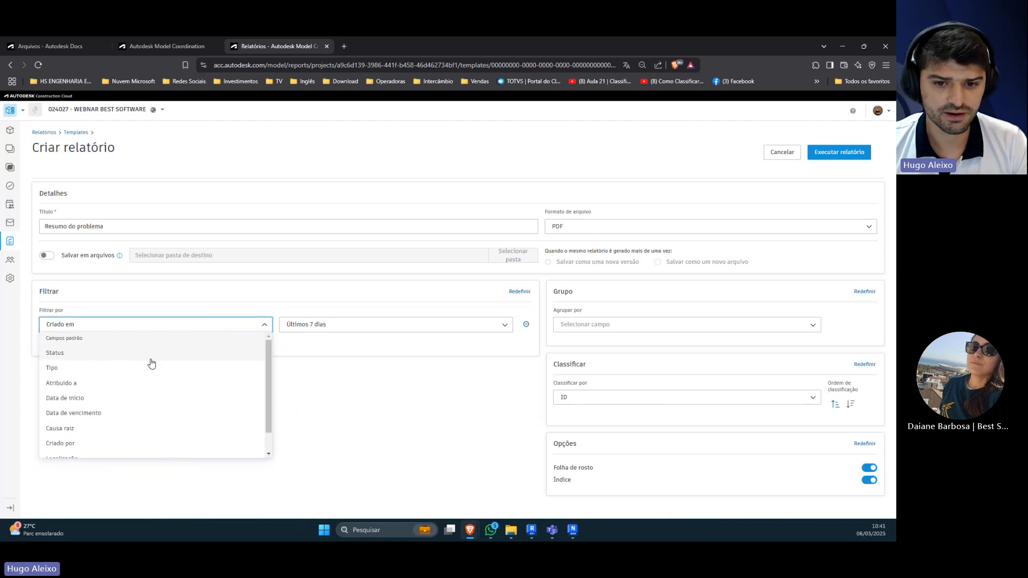
scroll(140, 412, down, 2)
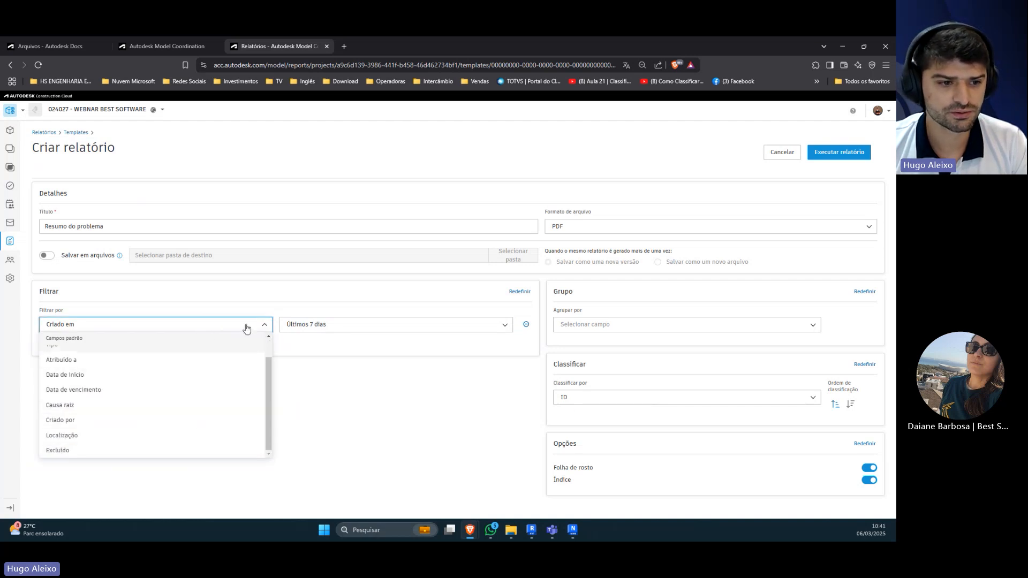
scroll(246, 334, up, 2)
click(264, 324)
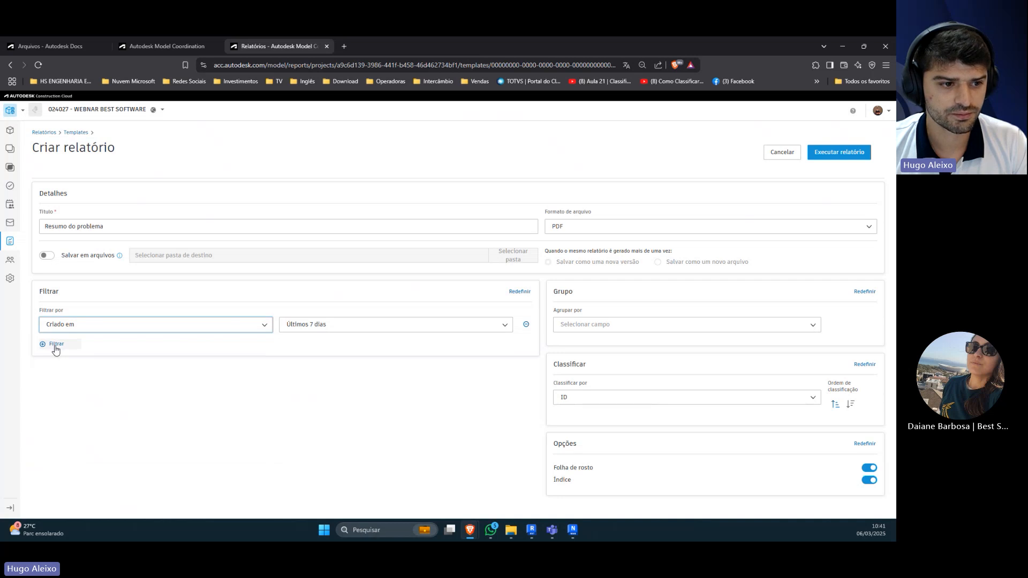
click(267, 328)
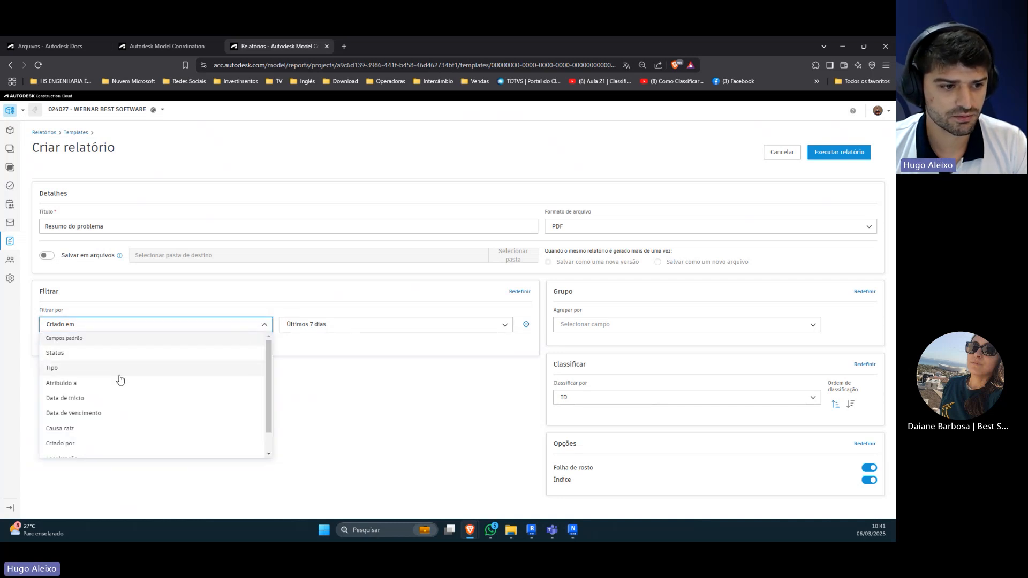
scroll(114, 387, down, 2)
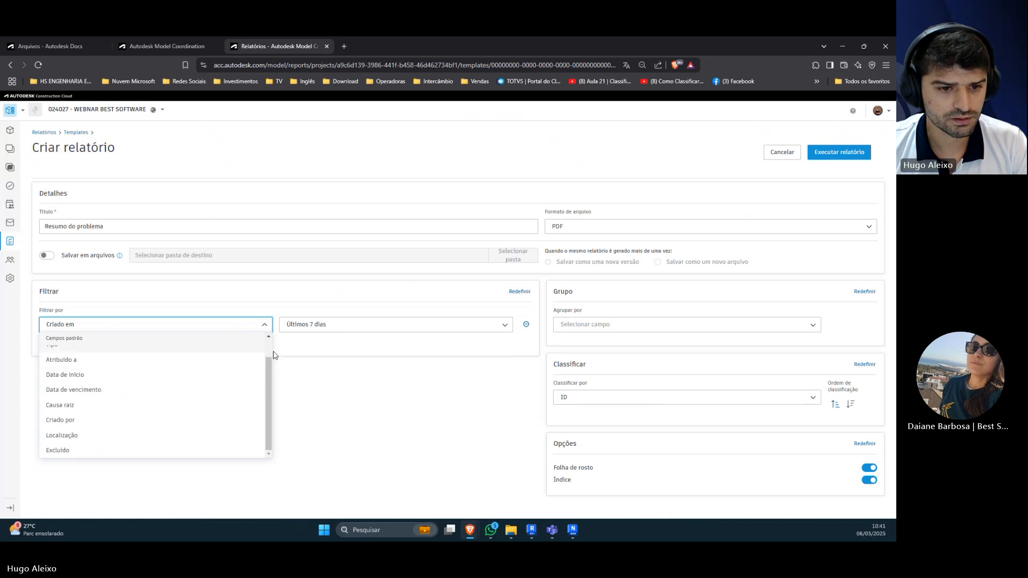
click(332, 350)
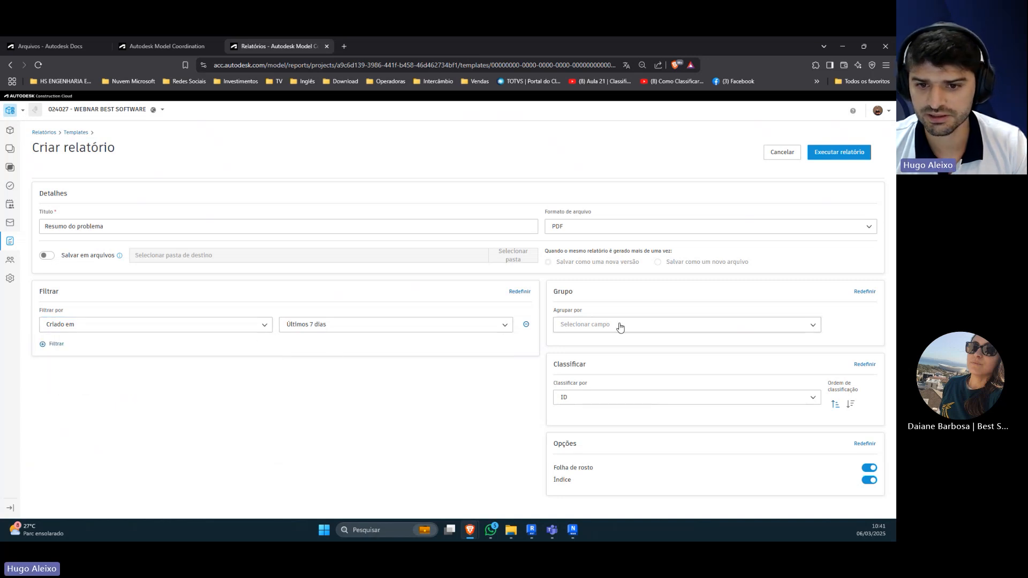
Step: Check the file formats and grouping fields offered for the issue summary report
click(723, 227)
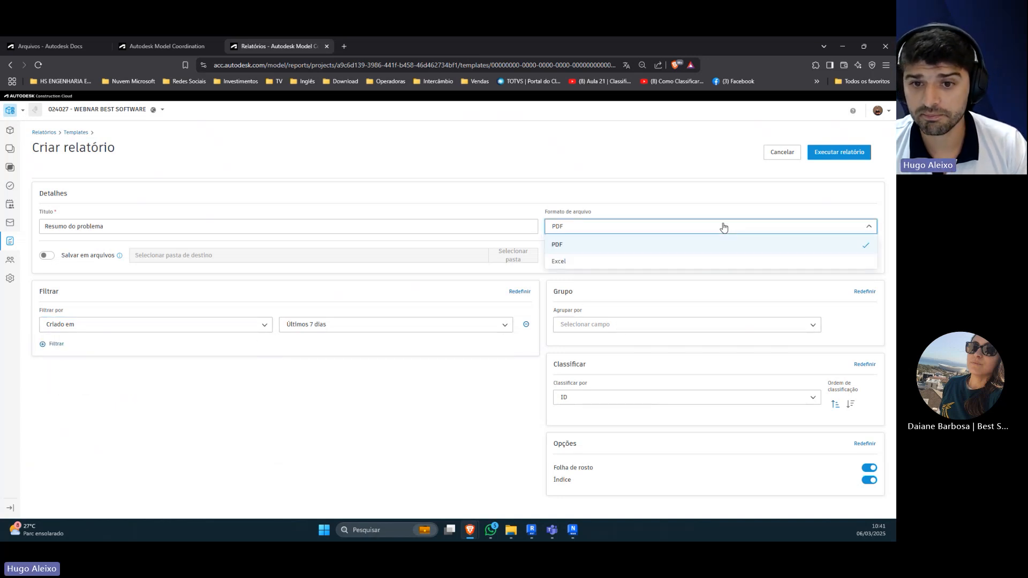
click(839, 231)
click(592, 321)
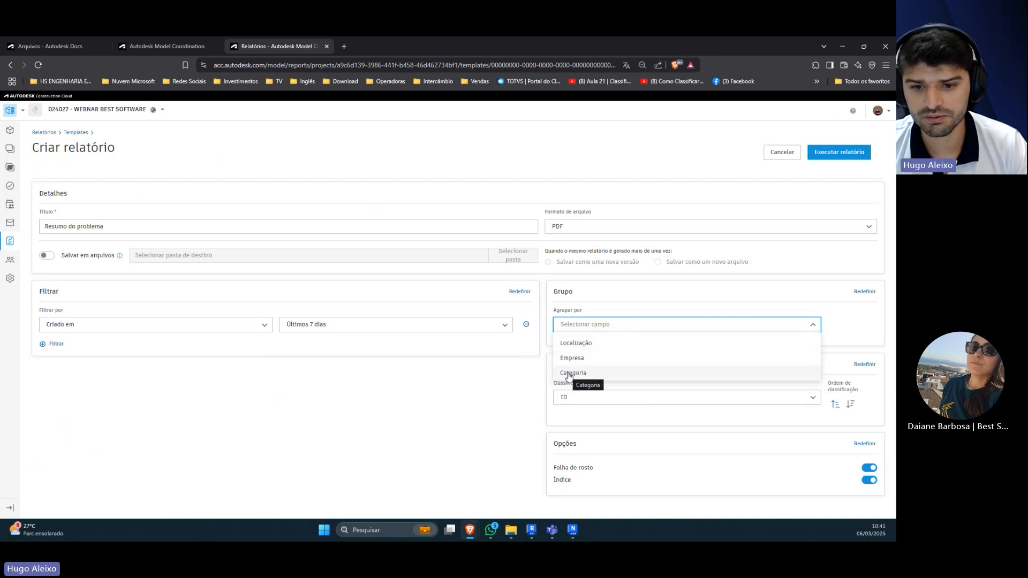
click(511, 389)
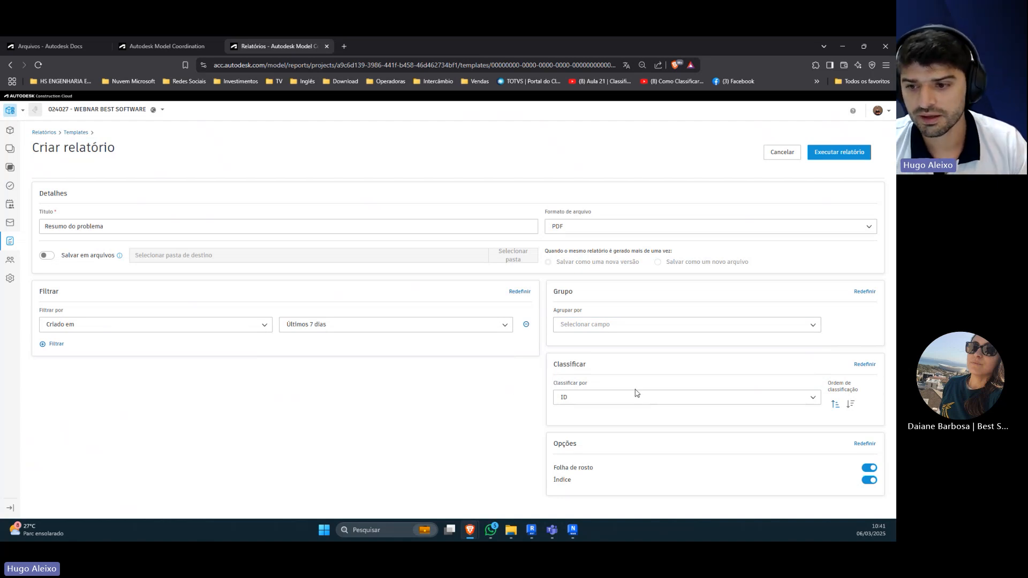
Step: Sort the report by Status and run it once without saving it as a template
click(810, 401)
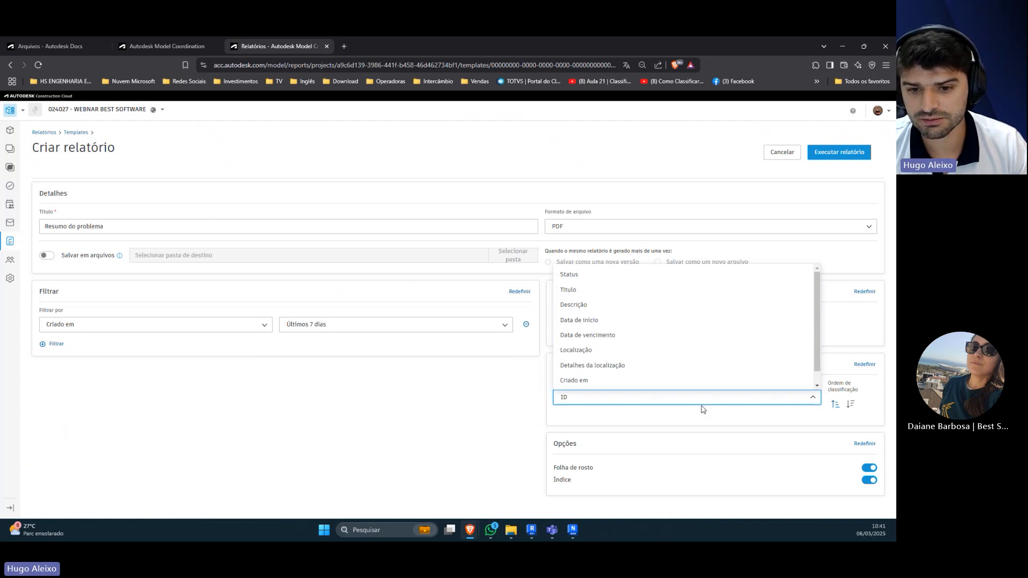
click(595, 278)
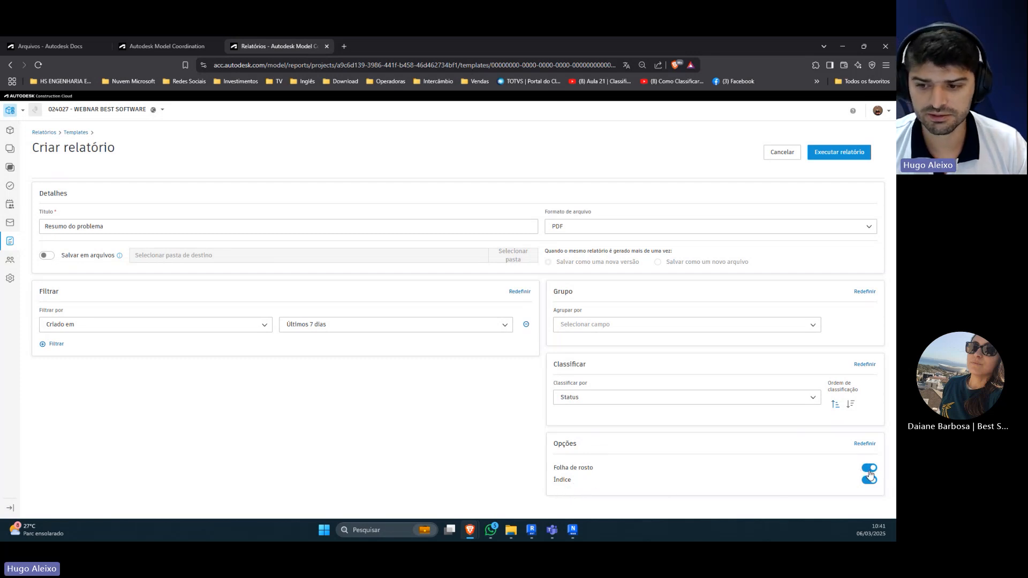
click(829, 157)
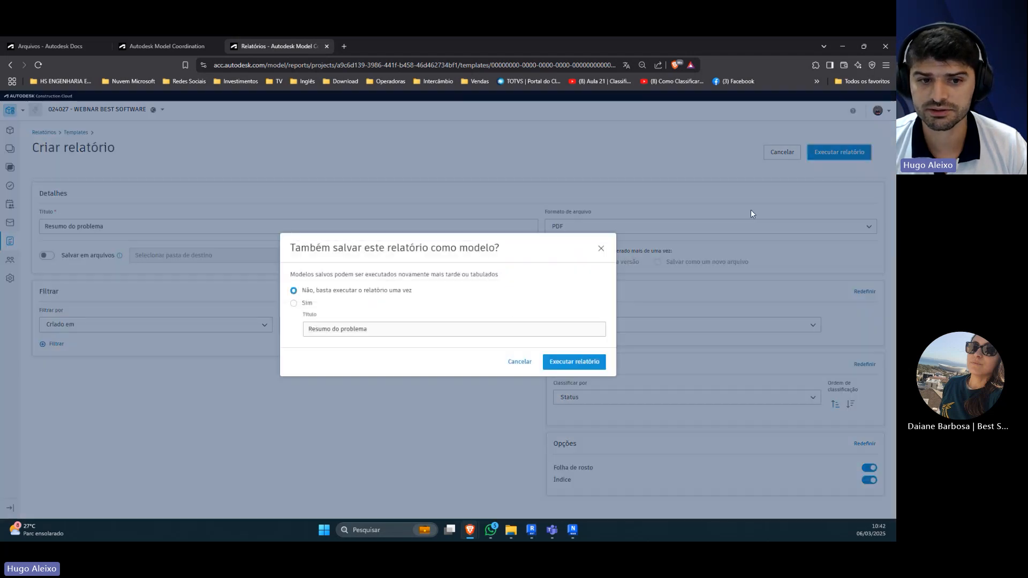
click(565, 366)
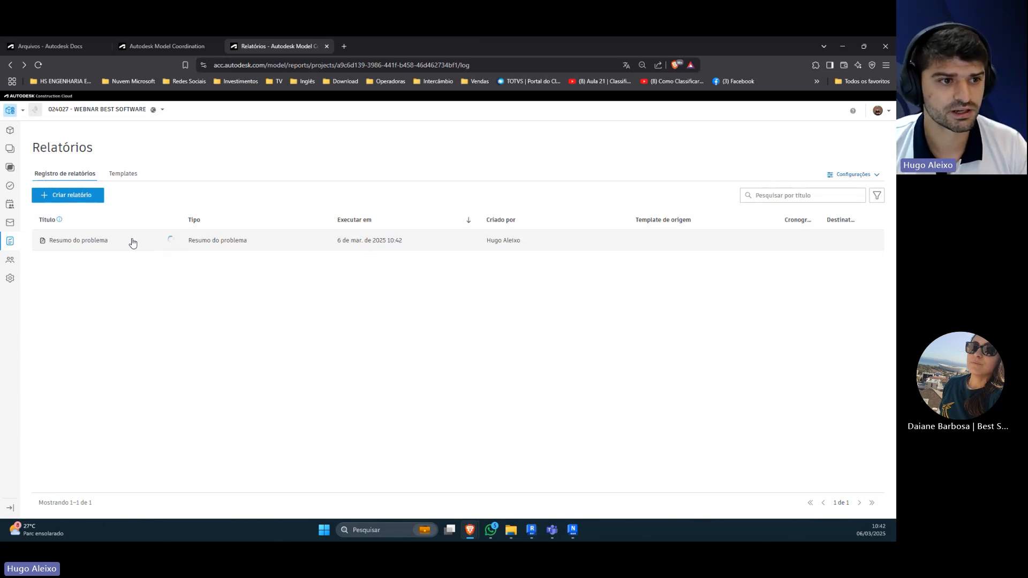
Step: Open the saved Clash_ESTxHIS view, review its clash list between the HIS and EST models, and close the viewer
click(10, 167)
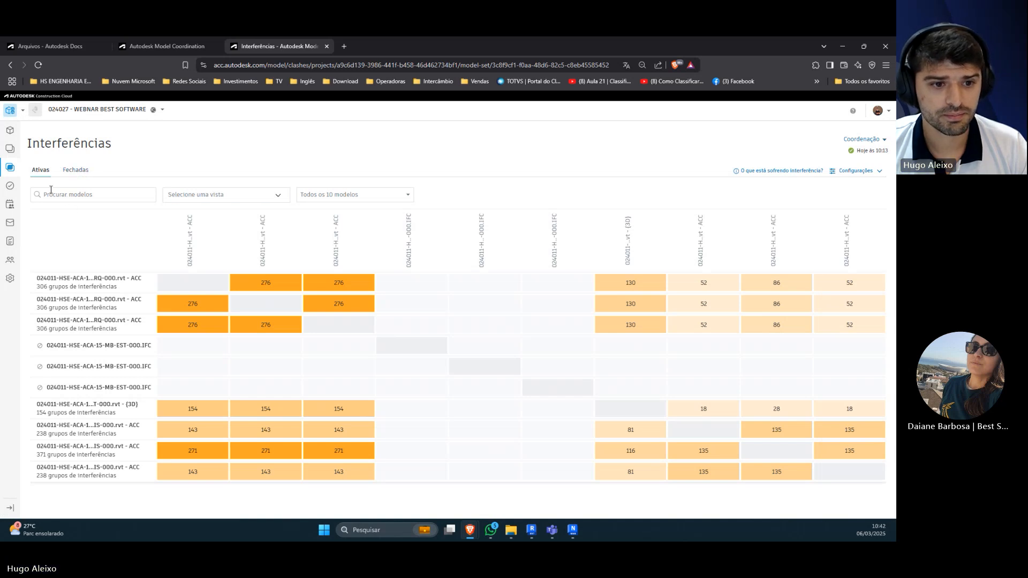
click(9, 148)
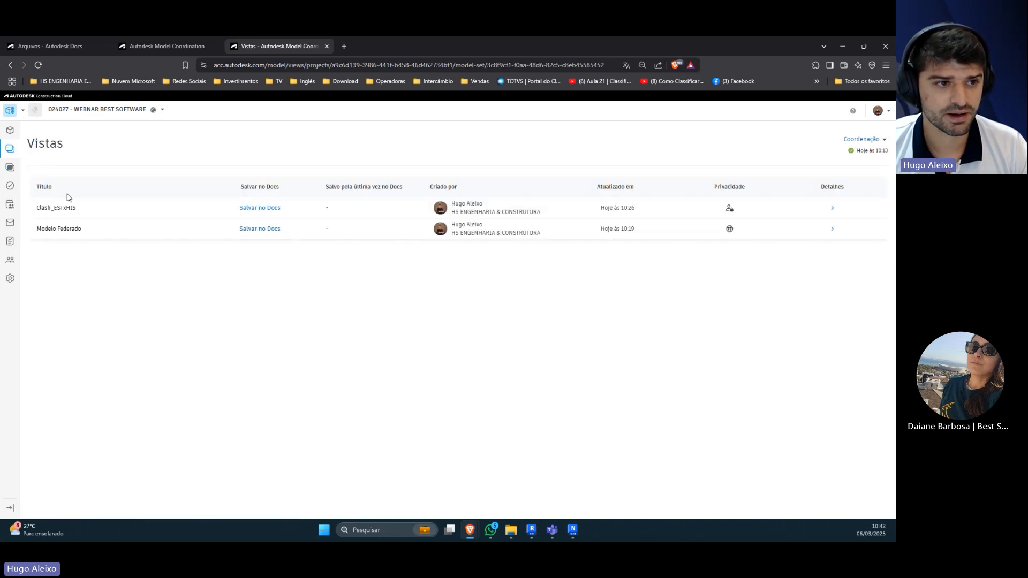
click(57, 207)
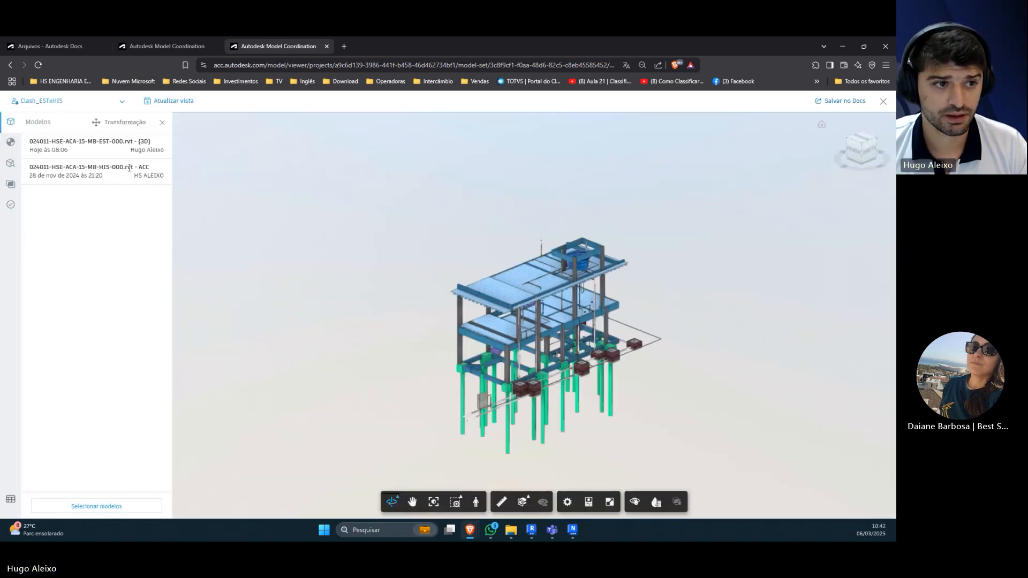
click(10, 184)
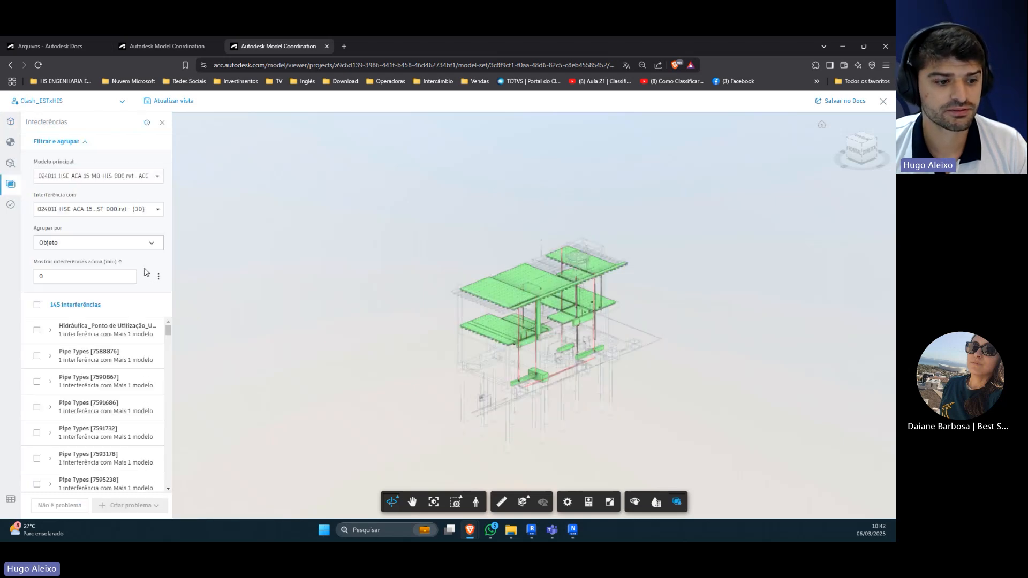
scroll(97, 332, down, 1)
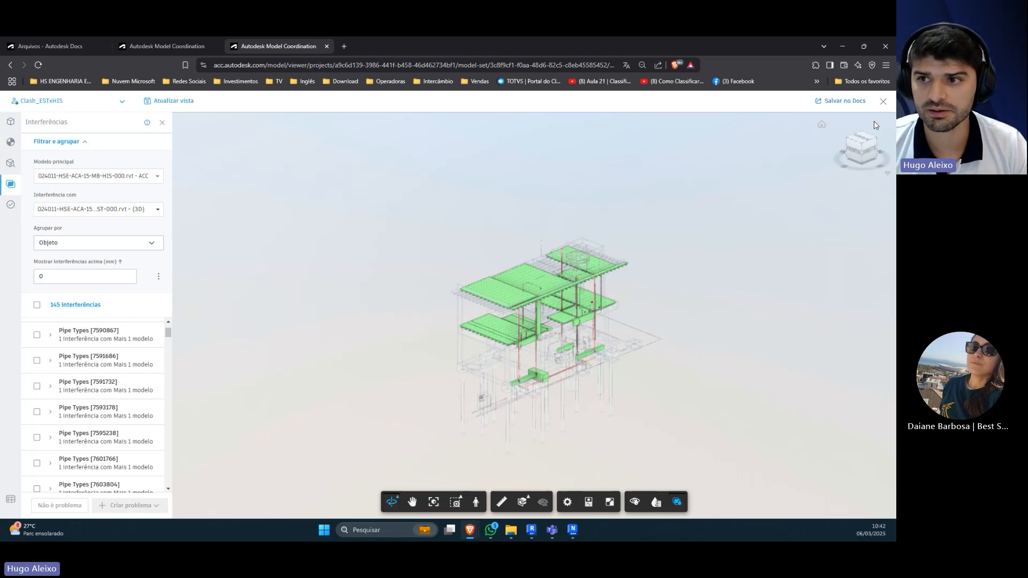
click(882, 102)
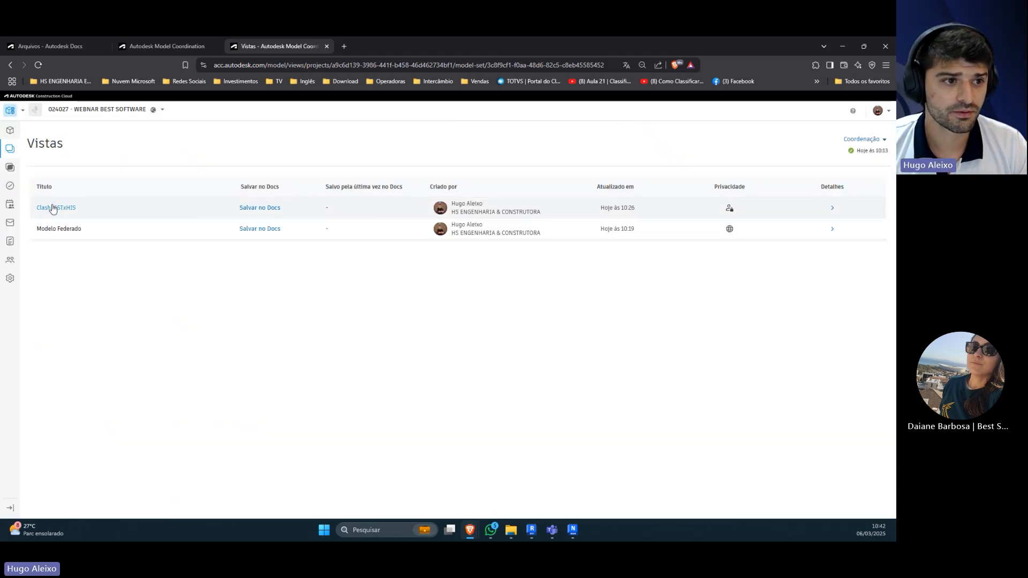
Step: Revisit the coordination models, views and clash matrix, and open the object exclusions in the clash settings
click(8, 134)
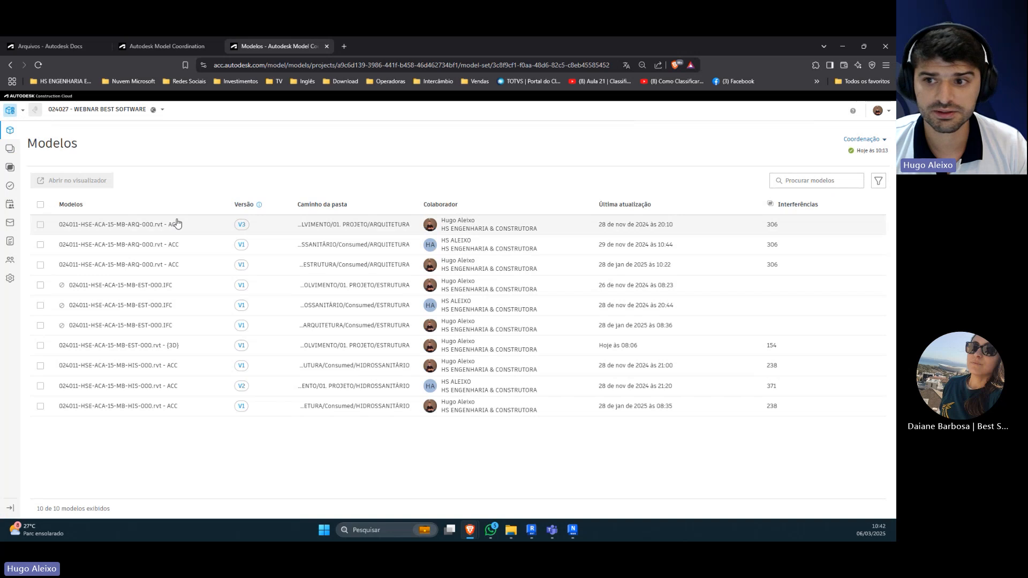
click(10, 150)
click(10, 168)
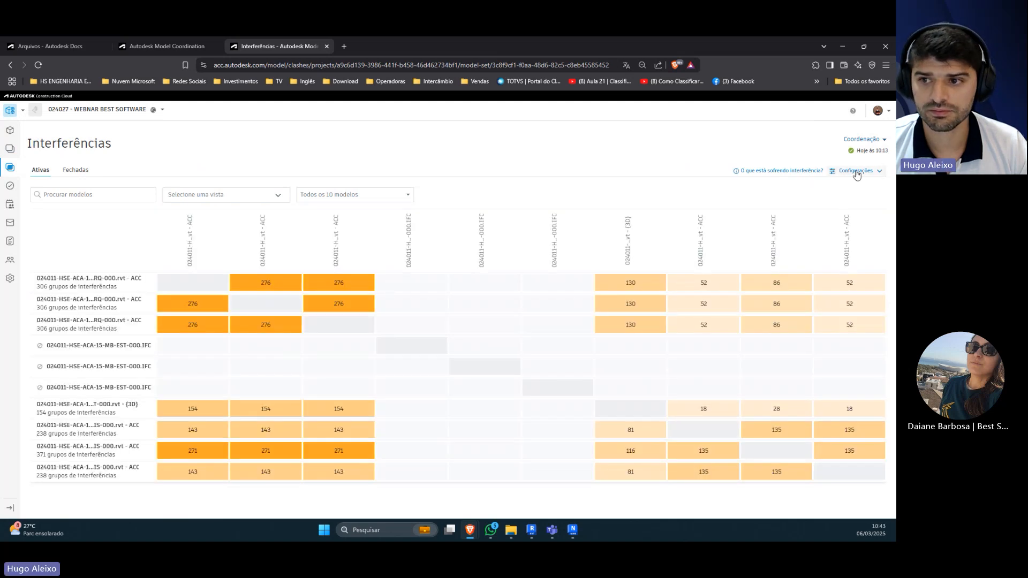
click(854, 172)
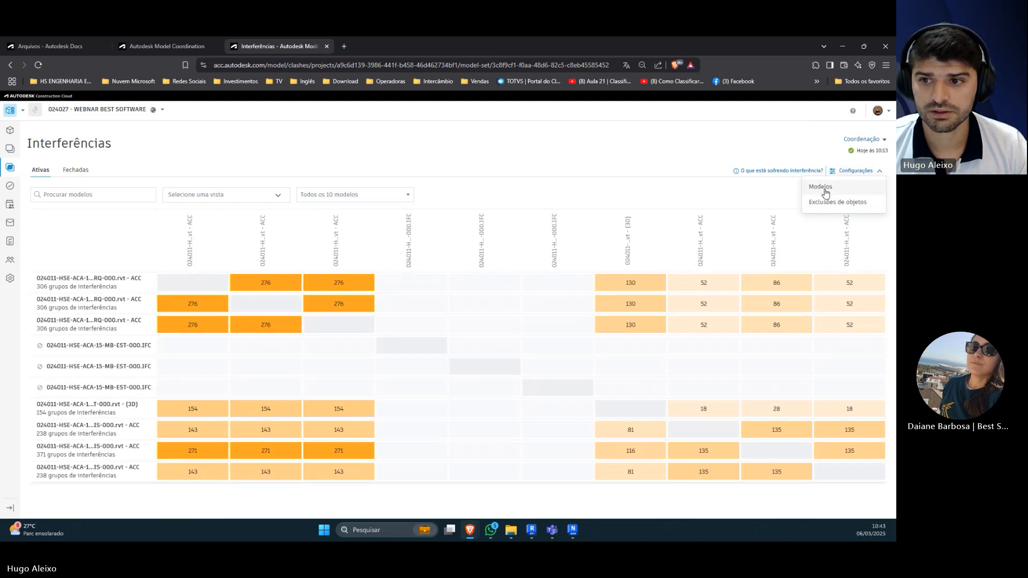
click(835, 202)
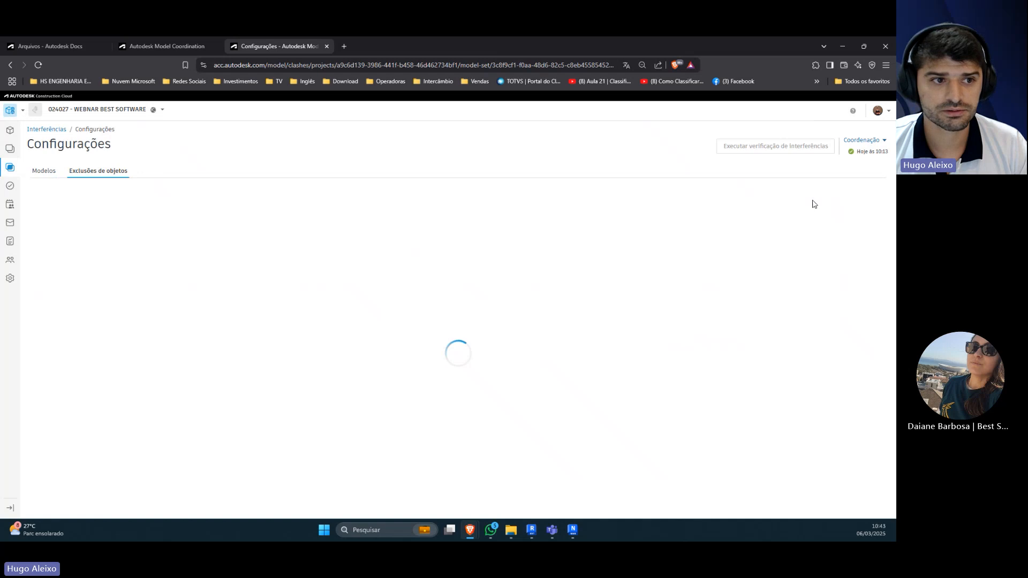
Step: Review the models list and the object exclusions in the clash settings, and return to the clashes overview
click(52, 175)
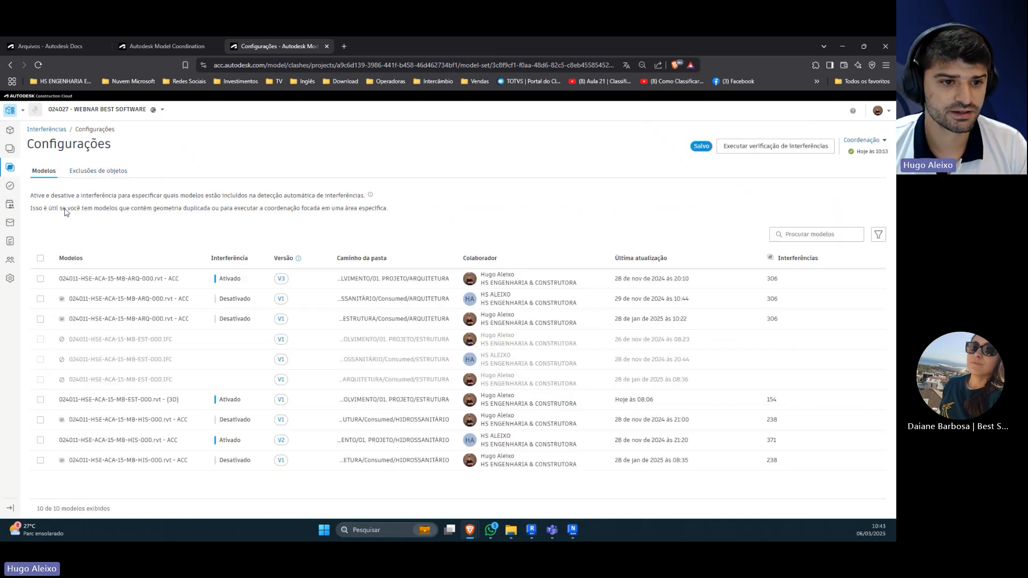
click(94, 175)
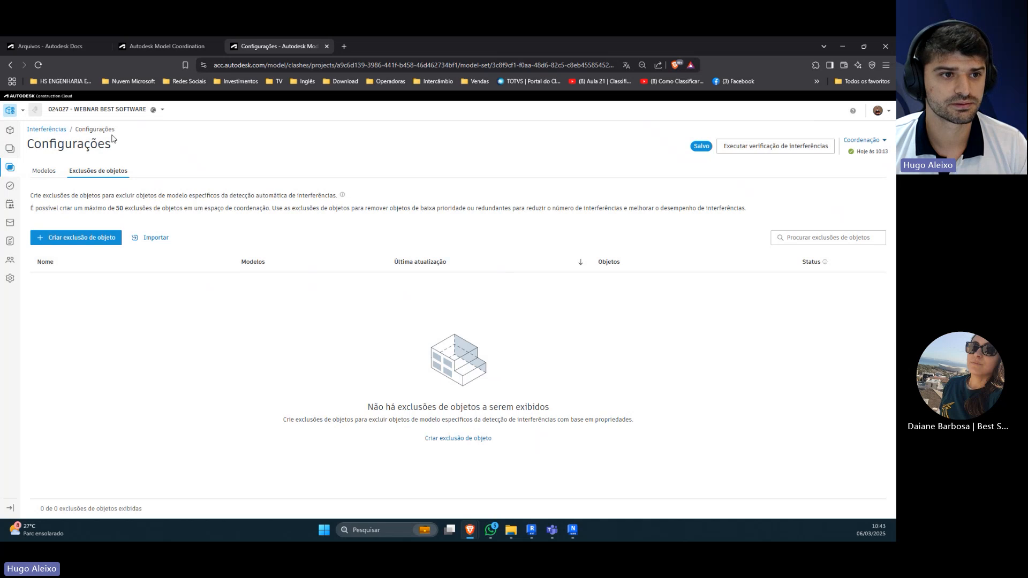
click(52, 132)
Step: Open the project's issues list, widen its Title column and open issue #6
click(12, 189)
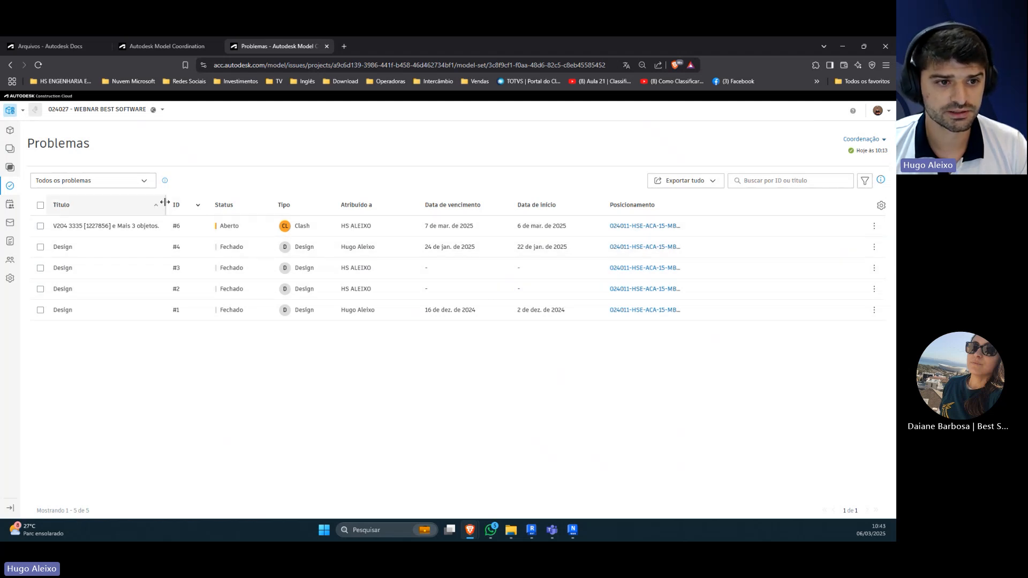
drag(166, 202, 215, 203)
click(85, 227)
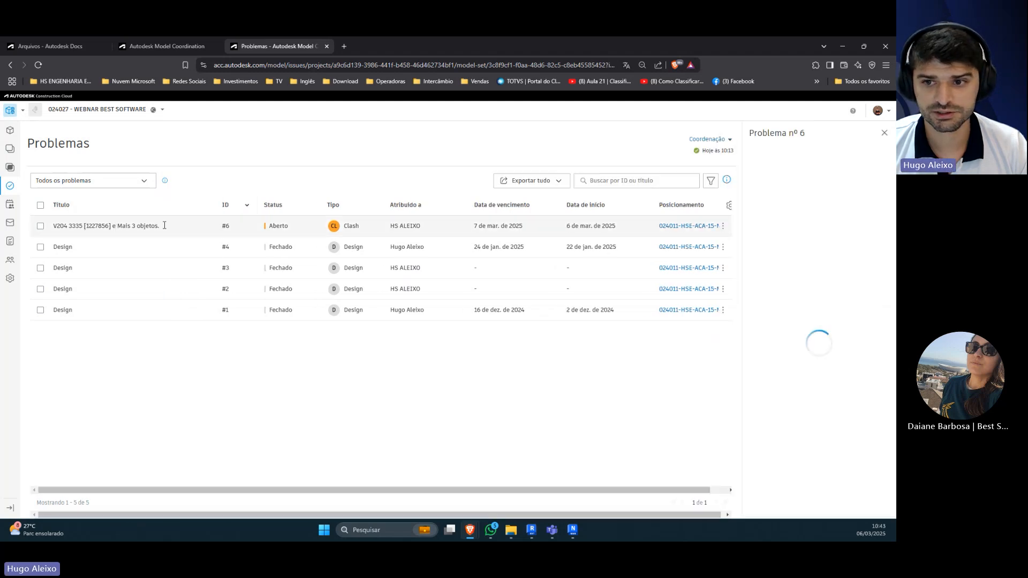
Step: Examine issue #6's details, from thumbnail to attachments, references and comments, and check the issue type filter options
scroll(790, 261, down, 3)
scroll(790, 261, down, 5)
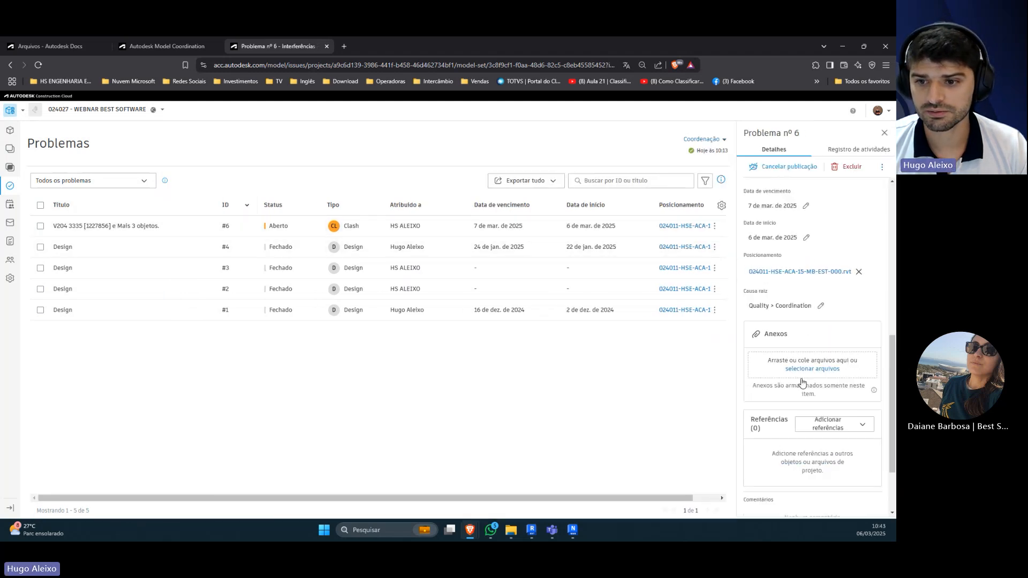
scroll(809, 305, up, 4)
scroll(810, 305, up, 4)
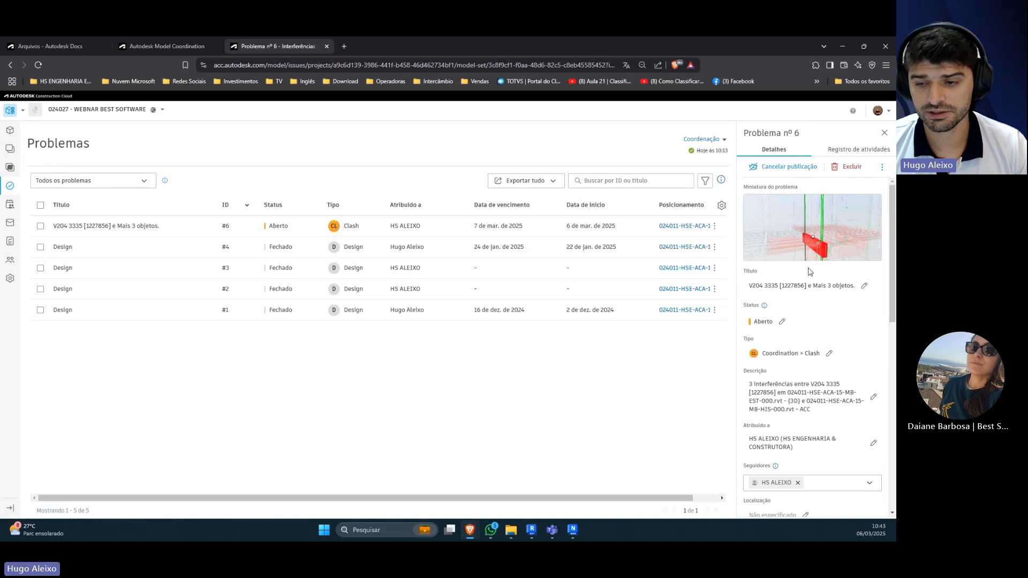
scroll(814, 348, down, 8)
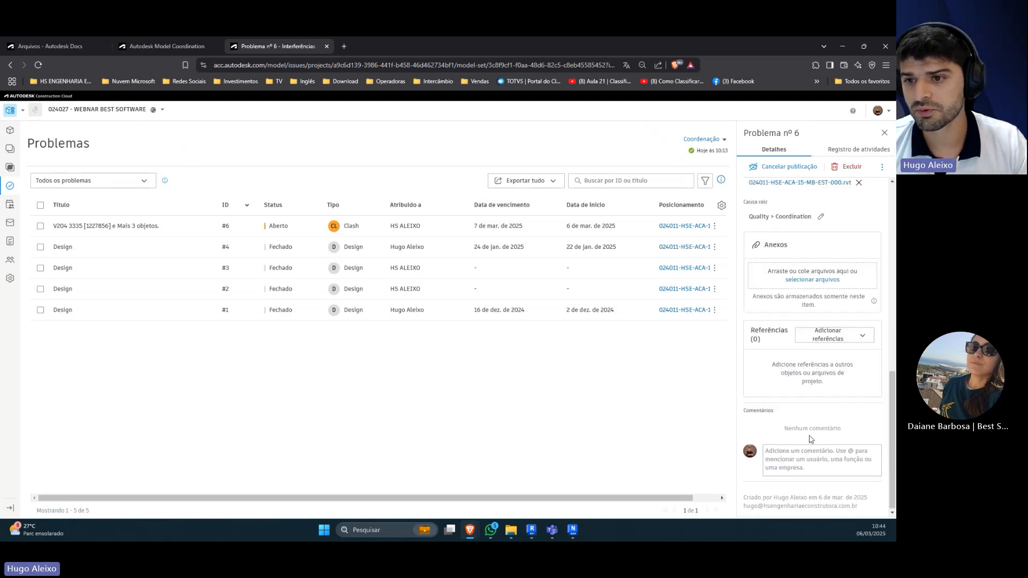
scroll(808, 348, up, 8)
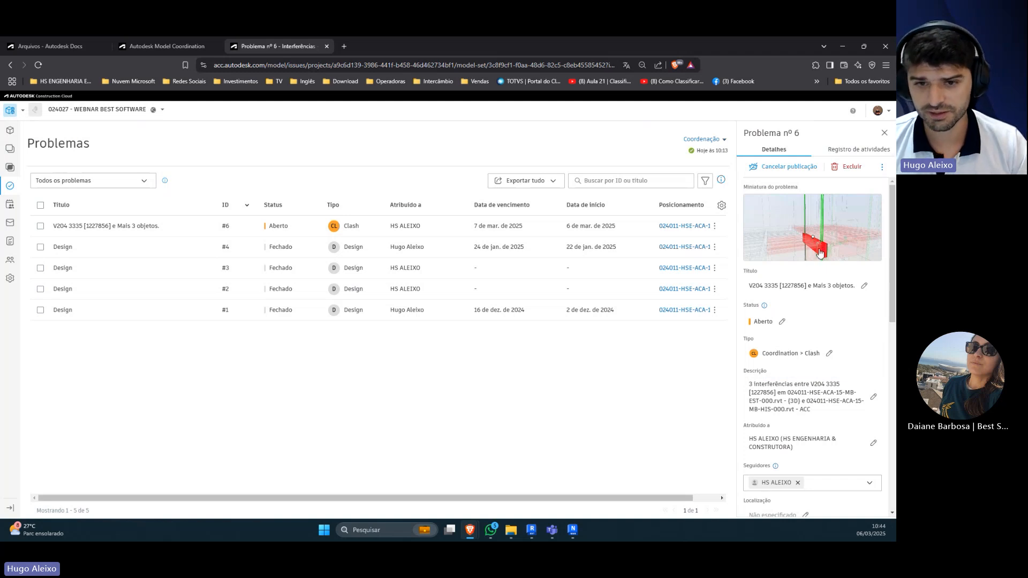
scroll(822, 258, down, 8)
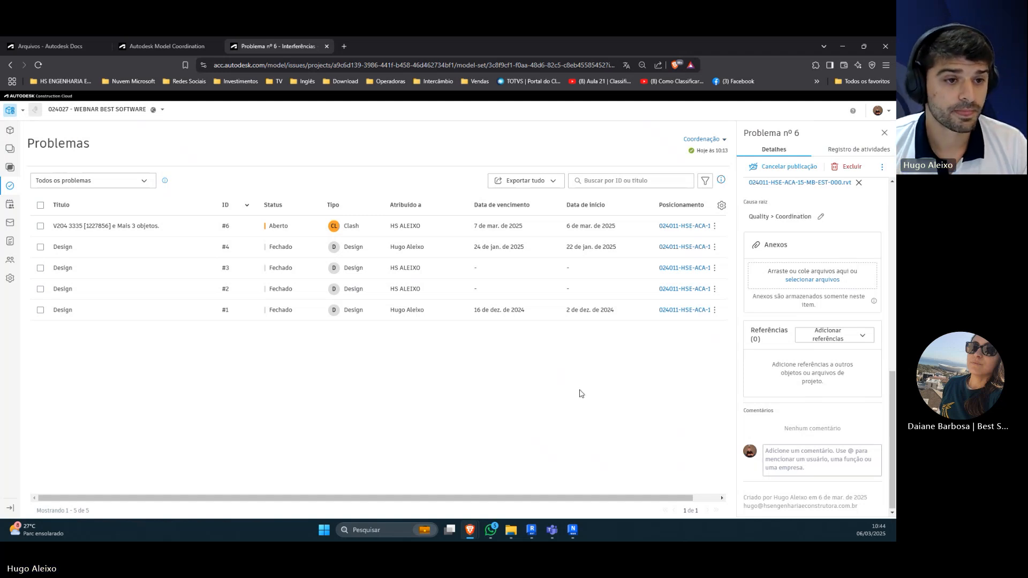
click(135, 186)
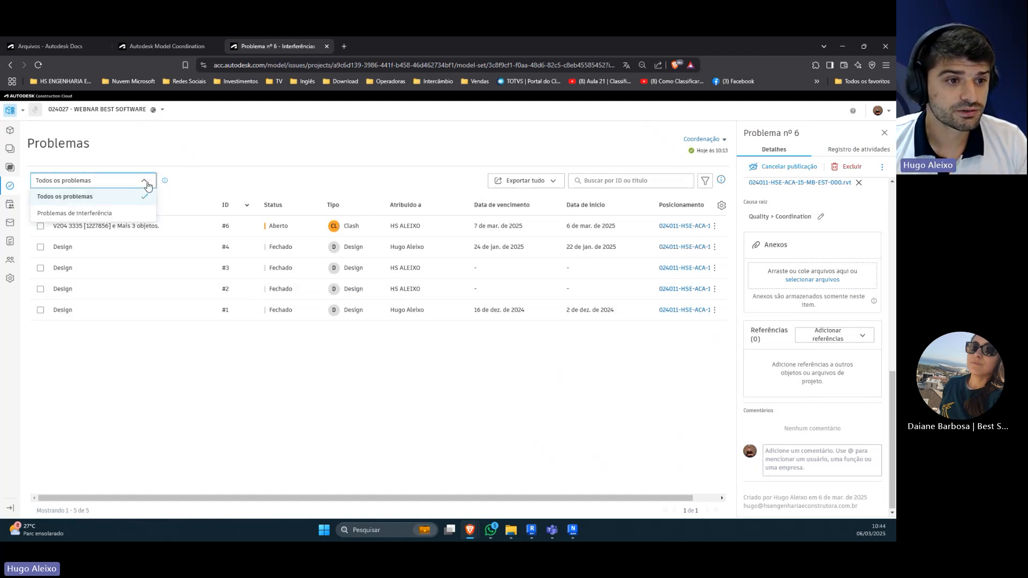
click(231, 181)
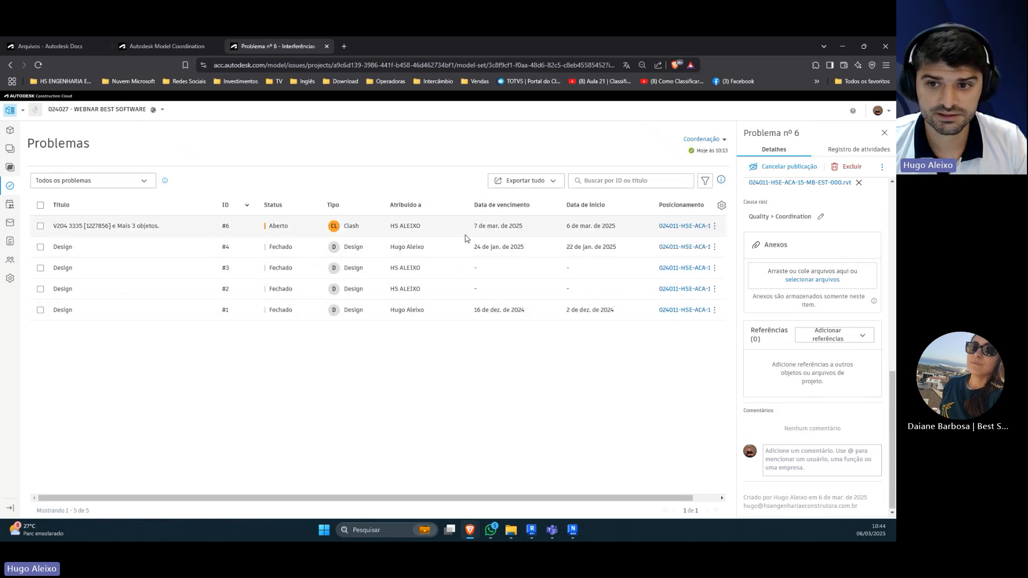
Step: Compare the active clash matrix with the closed clashes and inspect the details of the closed clash L4 23185
click(10, 167)
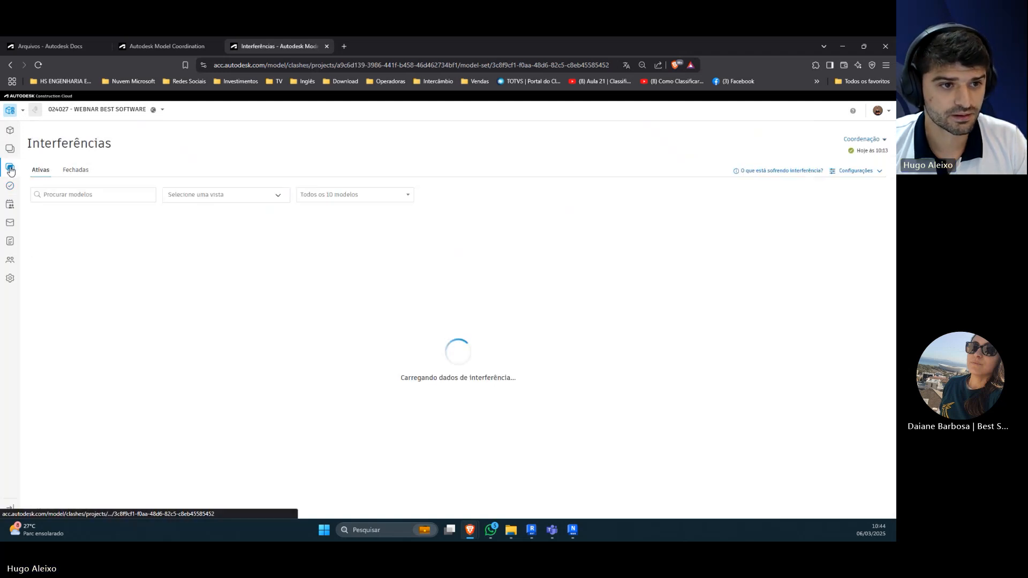
click(63, 171)
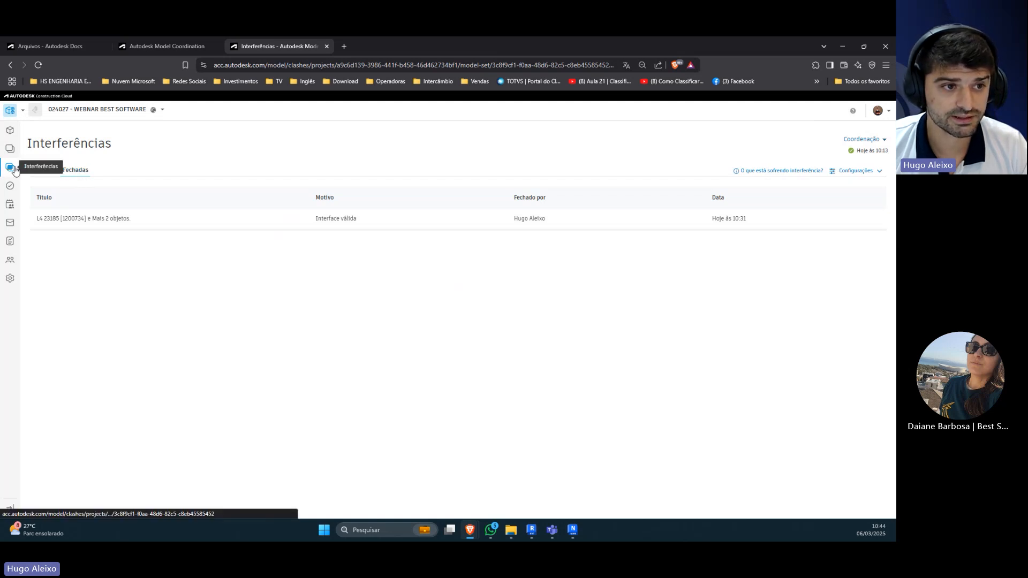
click(46, 174)
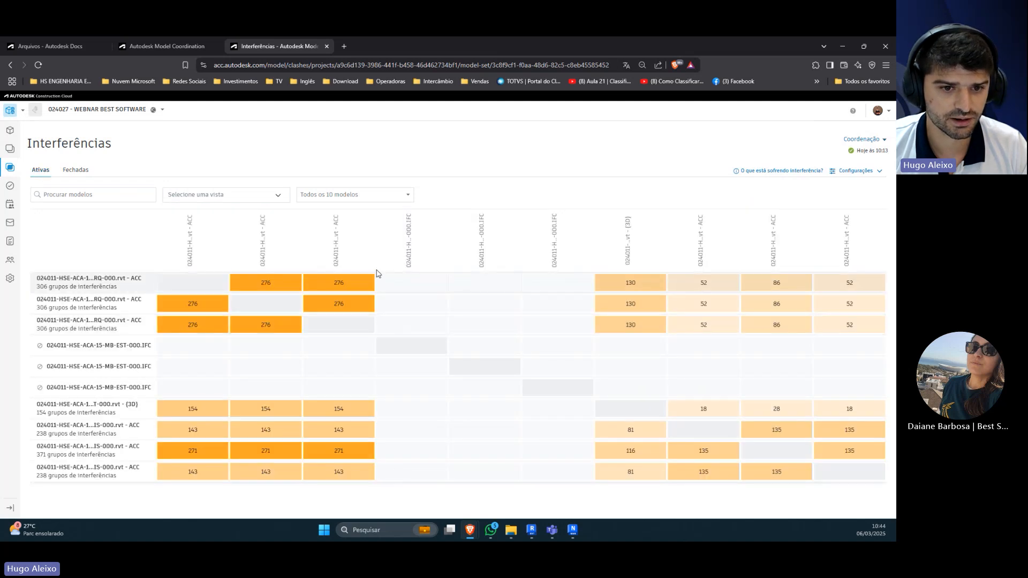
click(73, 177)
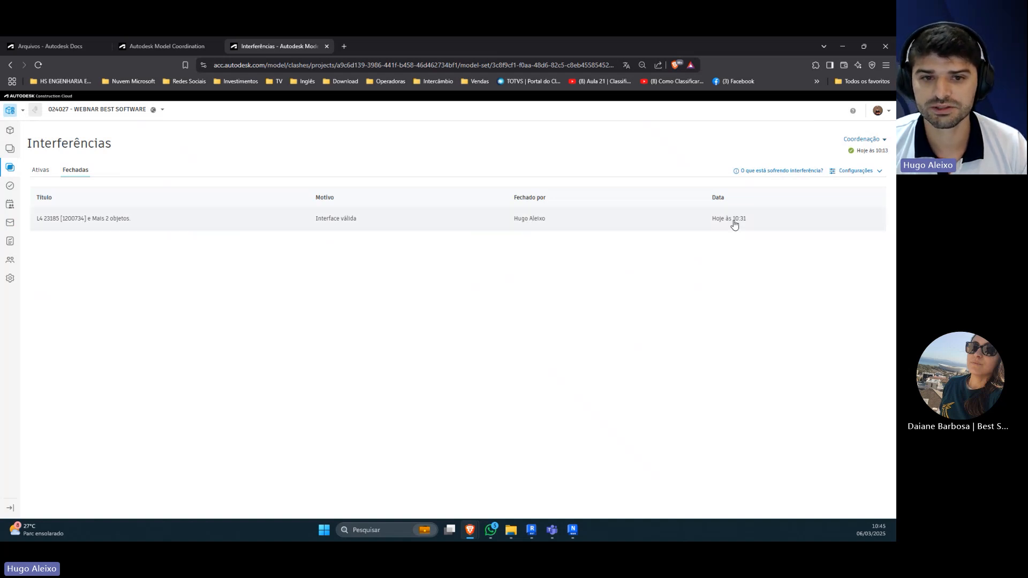
click(135, 222)
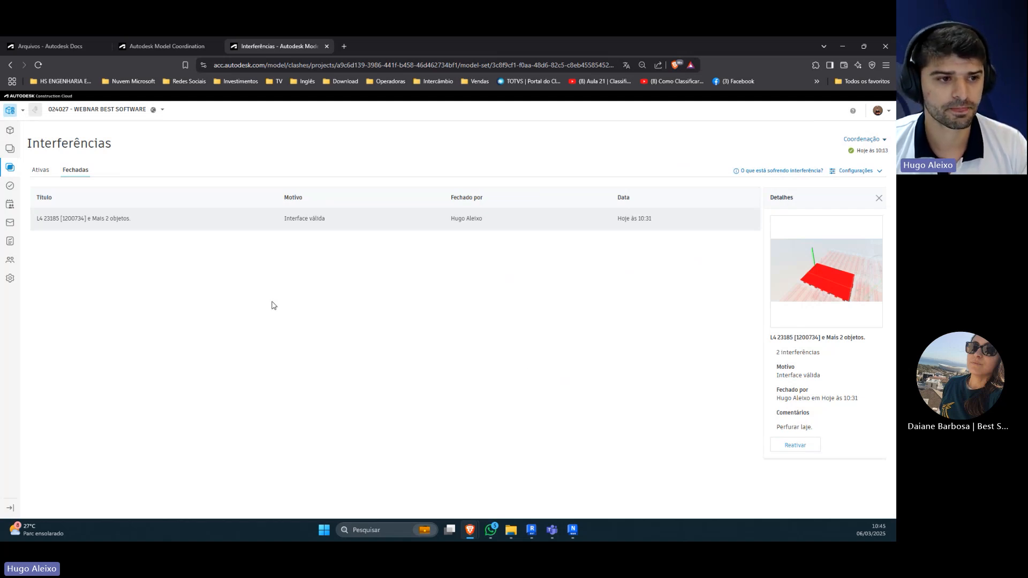
Step: Download the Resumo do problema report to the desktop as a PDF, open it and dismiss the Acrobat offer
click(9, 241)
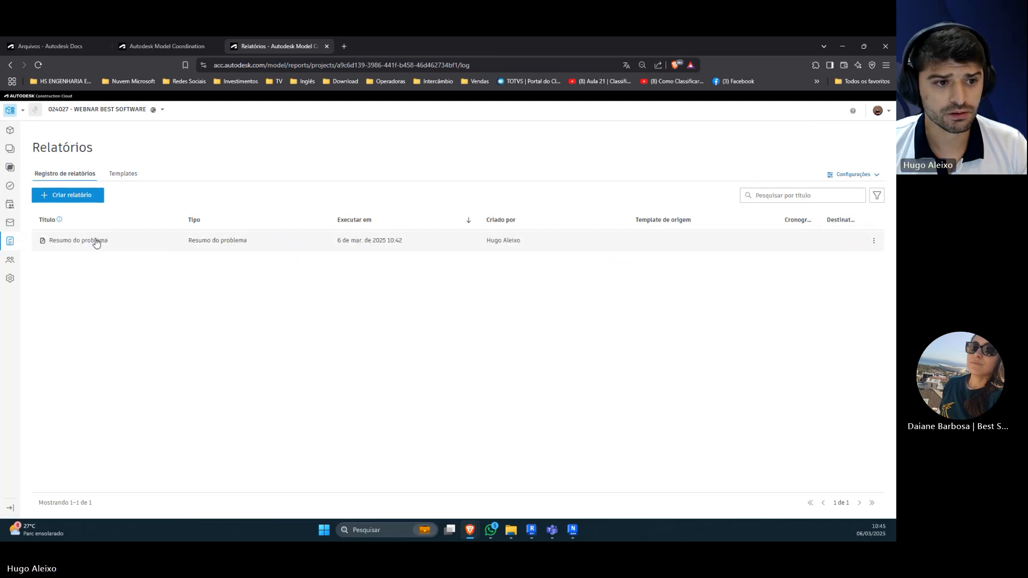
click(97, 241)
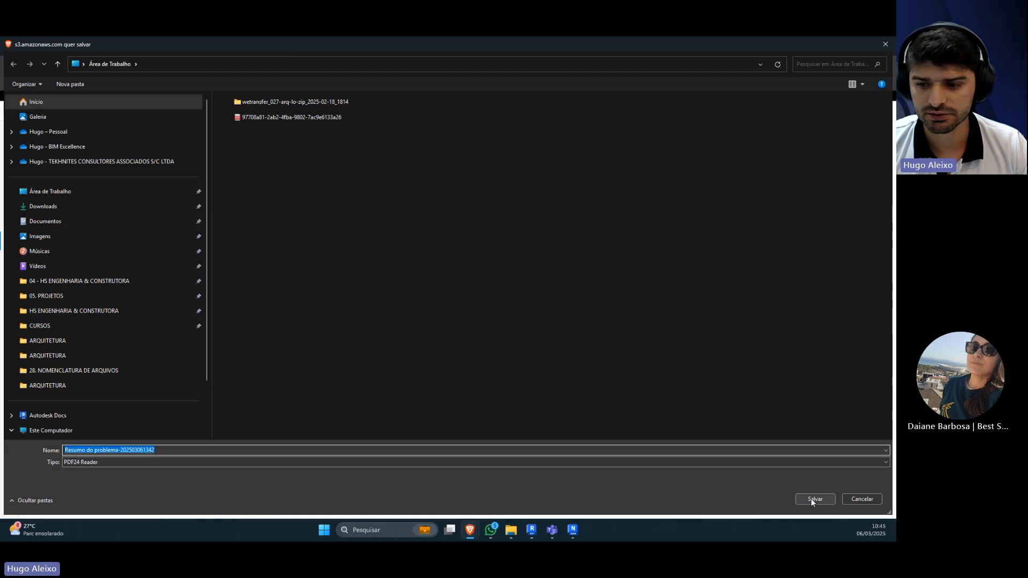
click(814, 499)
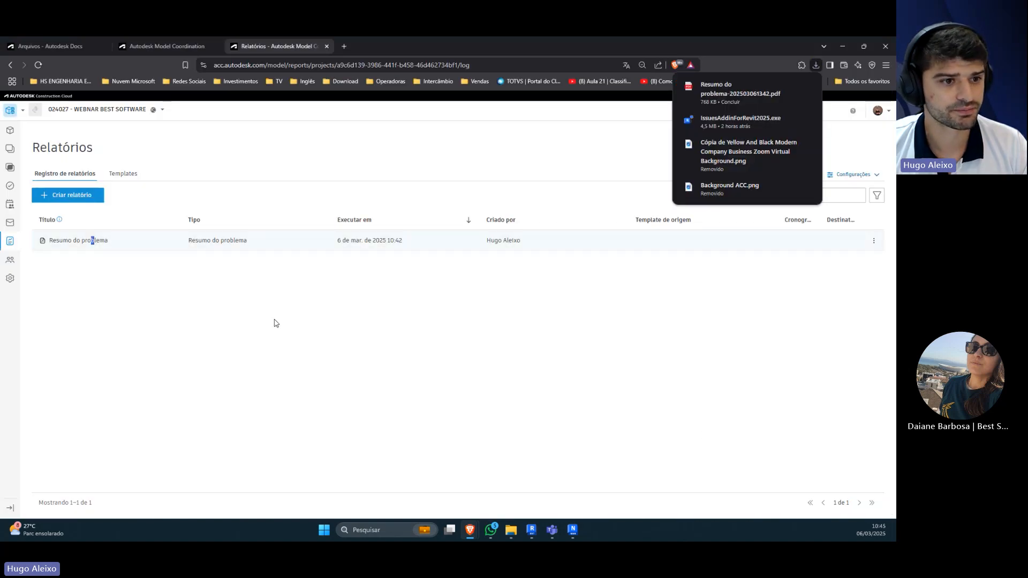
click(717, 92)
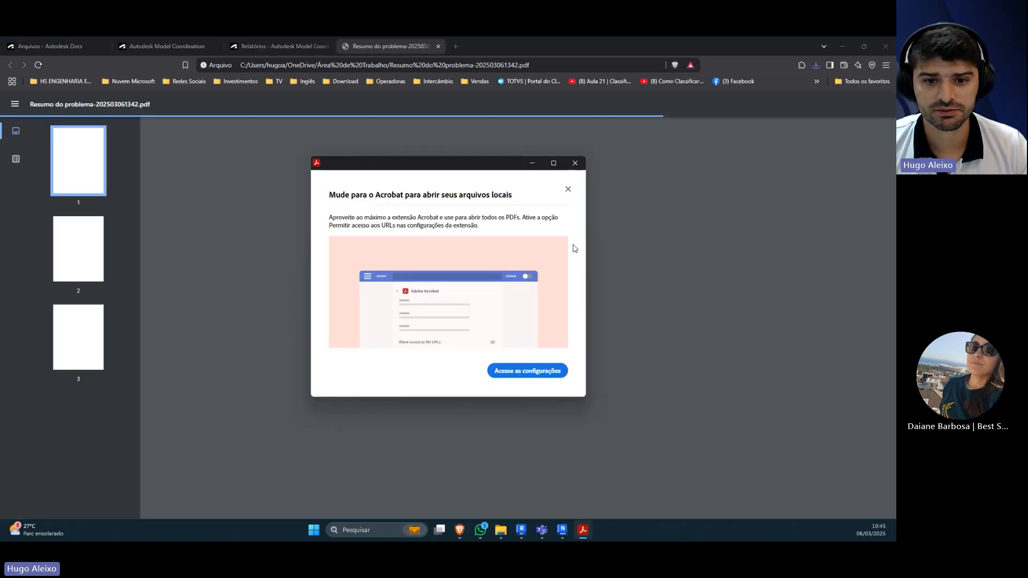
click(575, 163)
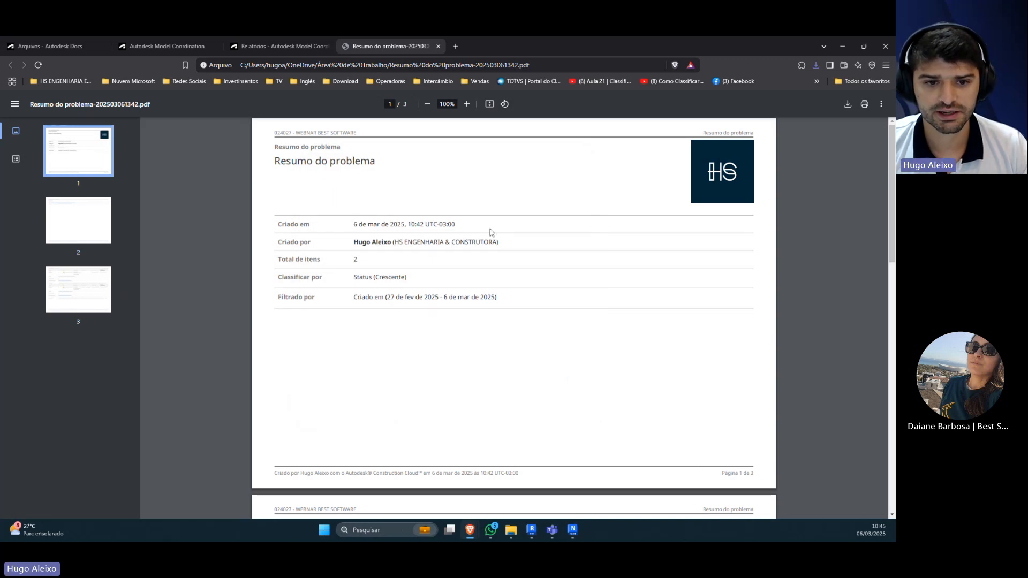
Step: Read through the report PDF, examining its contents page, the entries for issues 5 and 6, and the cover page
scroll(404, 216, down, 1)
scroll(405, 216, down, 4)
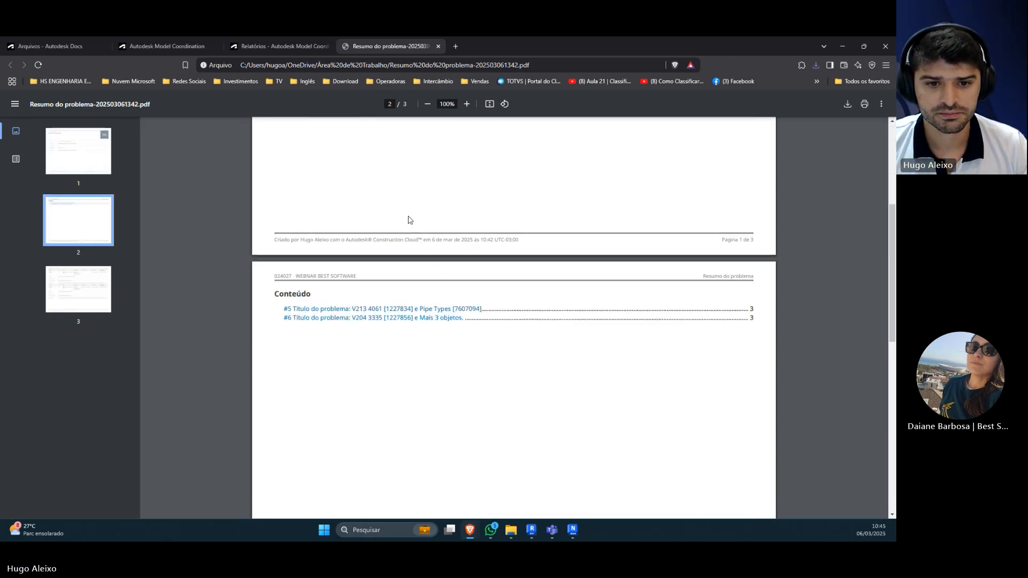
scroll(432, 331, down, 9)
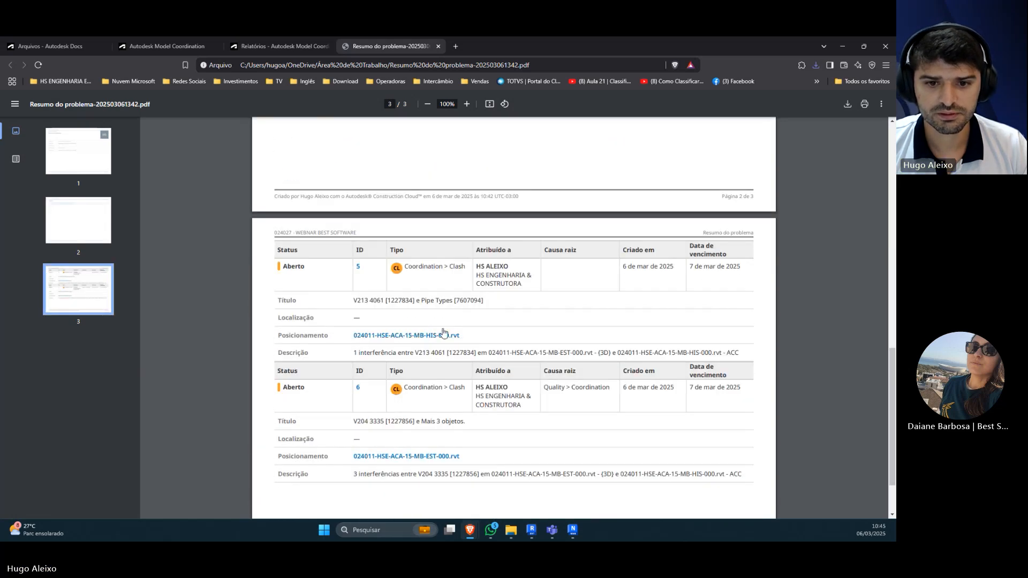
scroll(455, 314, down, 1)
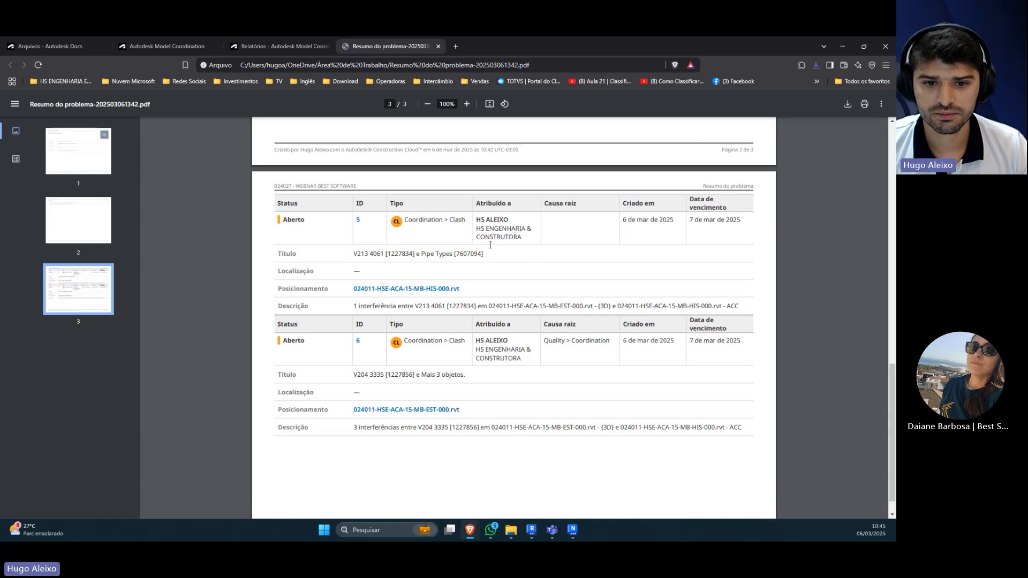
scroll(512, 274, down, 1)
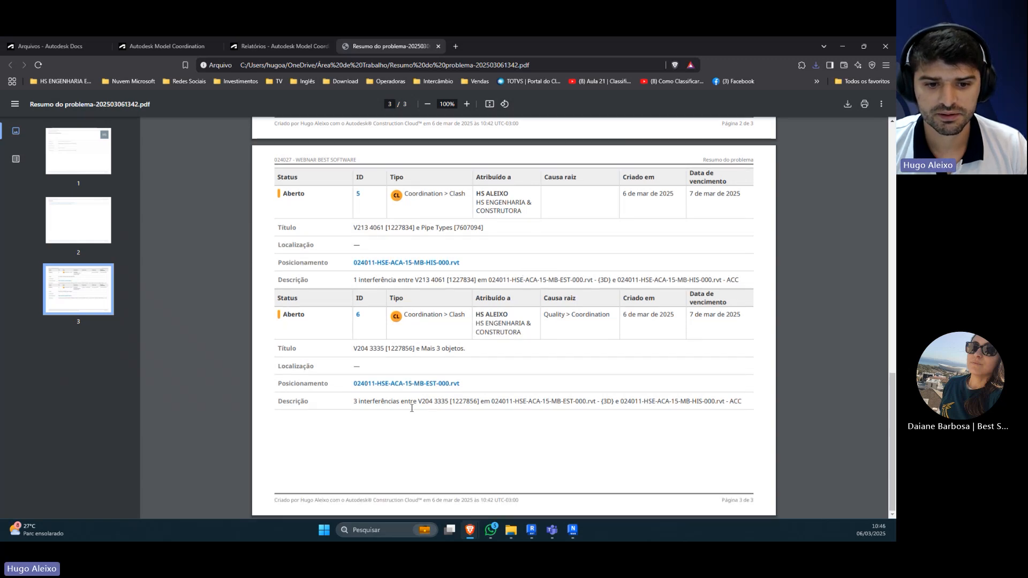
drag(353, 402, 509, 406)
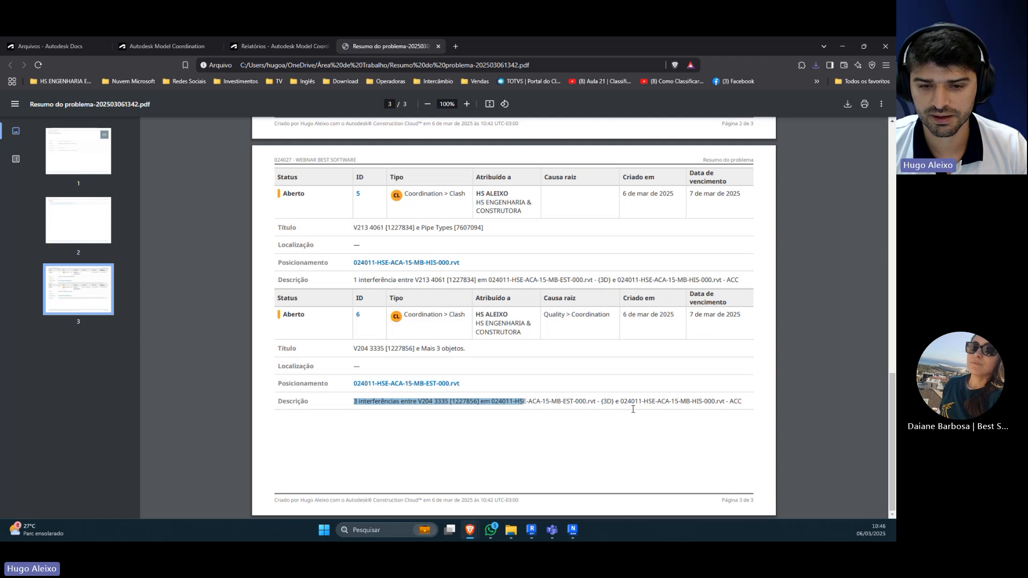
click(587, 441)
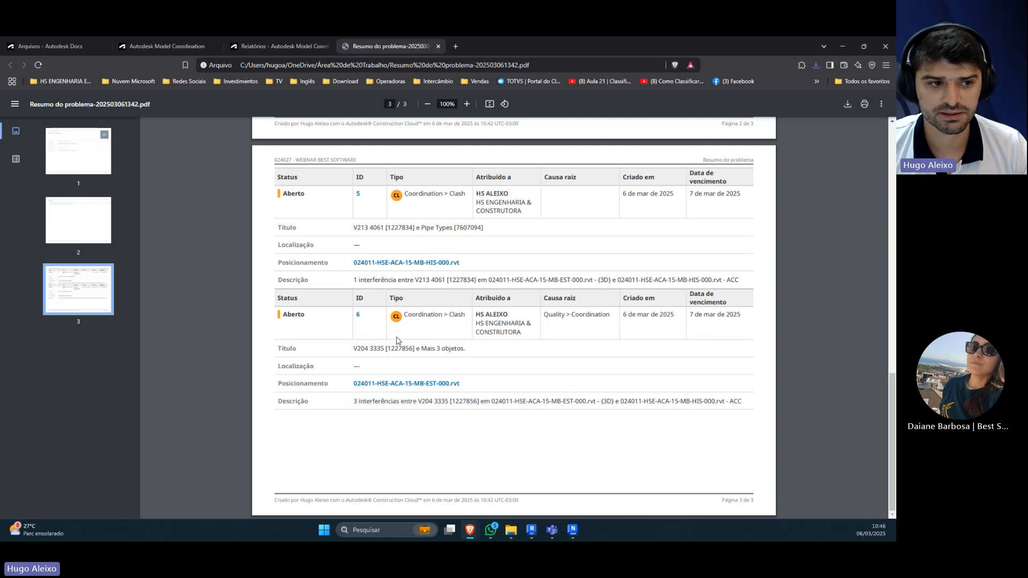
scroll(392, 342, up, 7)
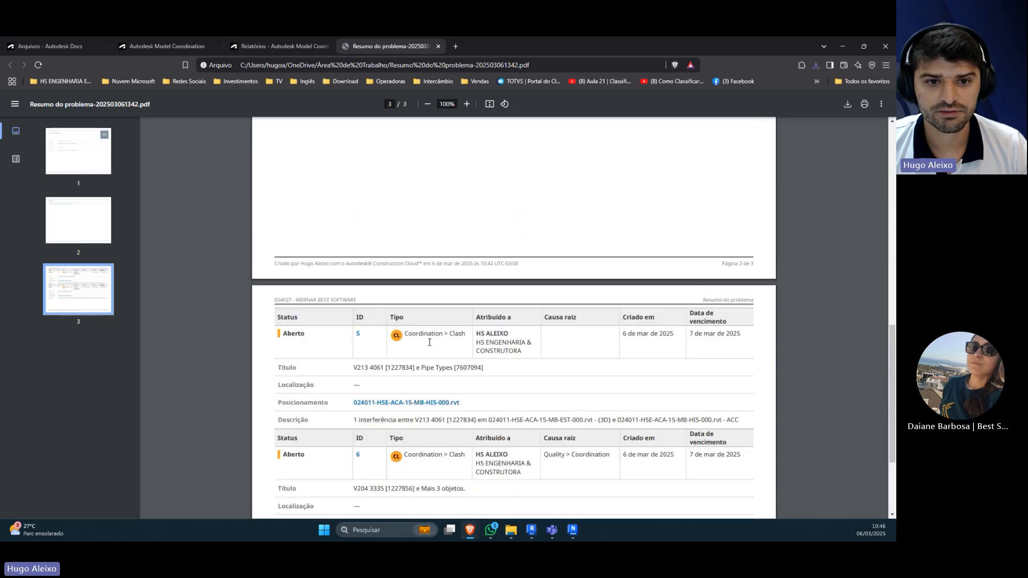
scroll(429, 346, up, 6)
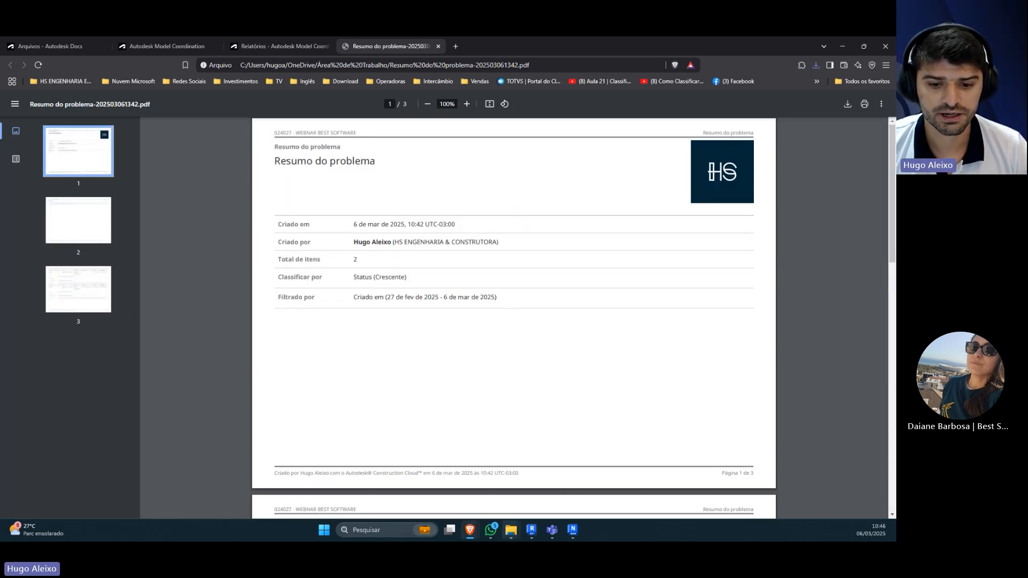
Step: Return to the project's report log and check the report templates offered for a new report
click(253, 47)
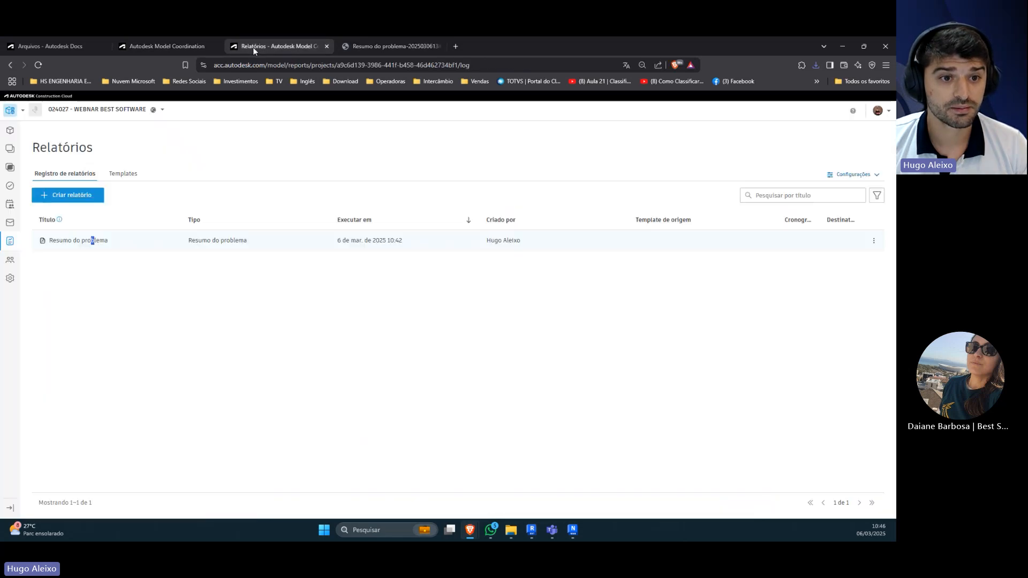
click(69, 197)
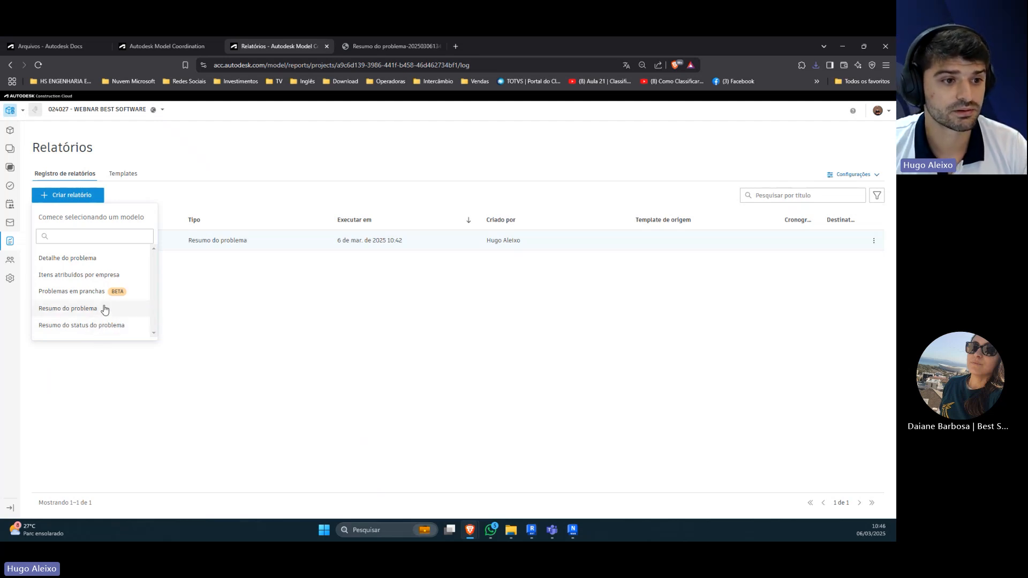
click(262, 308)
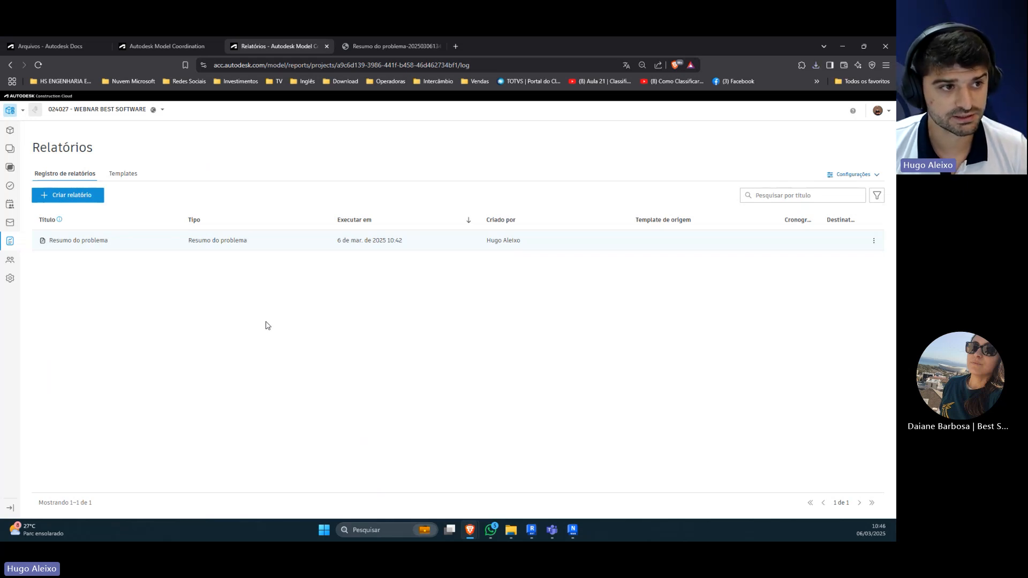
Step: Switch to Revit to view the project's ARQUITETURA folder, and open the Autodesk Docs drive in File Explorer
click(532, 530)
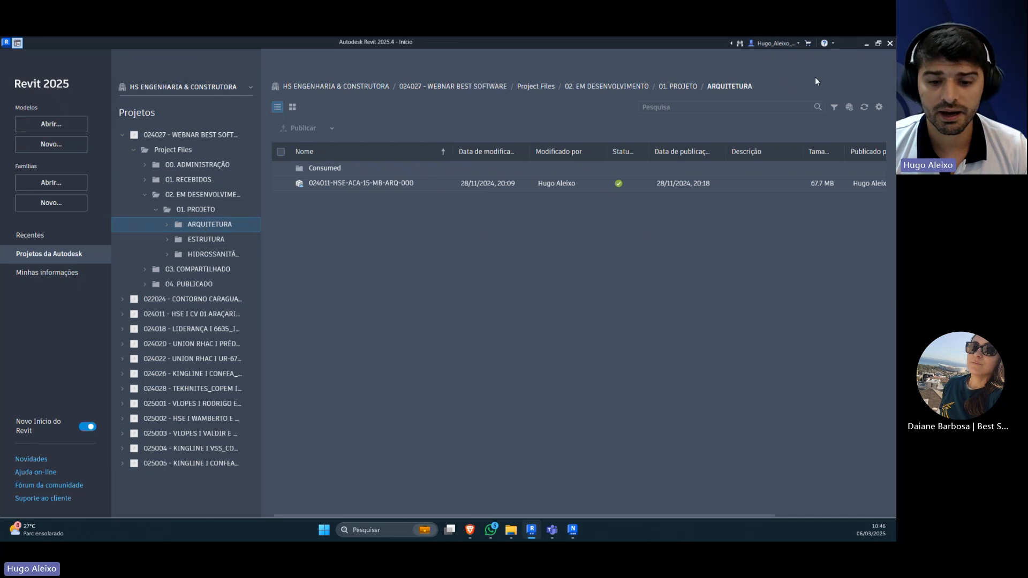
mouse_move(520, 533)
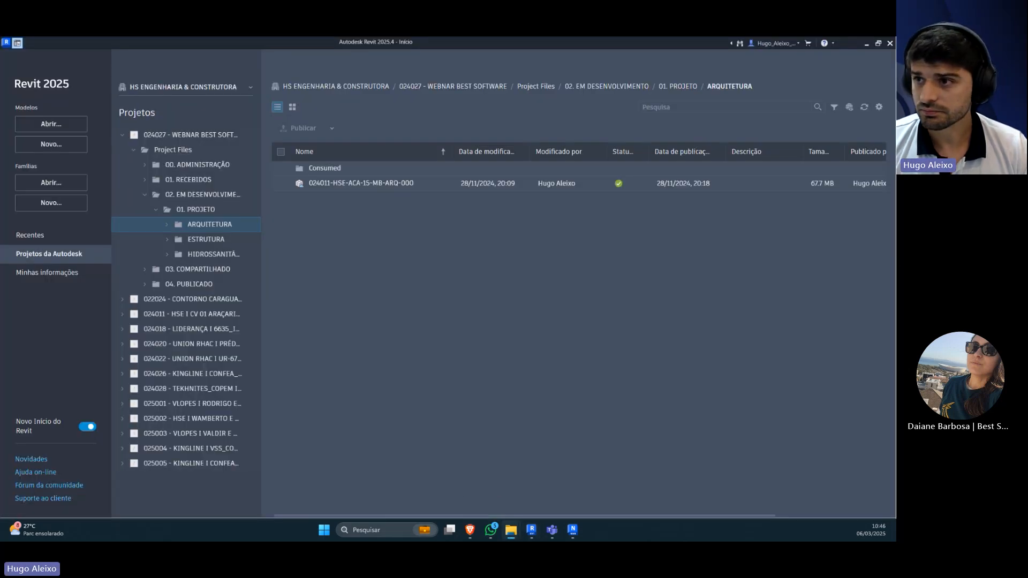
drag(895, 147, 464, 188)
double_click(464, 188)
click(51, 422)
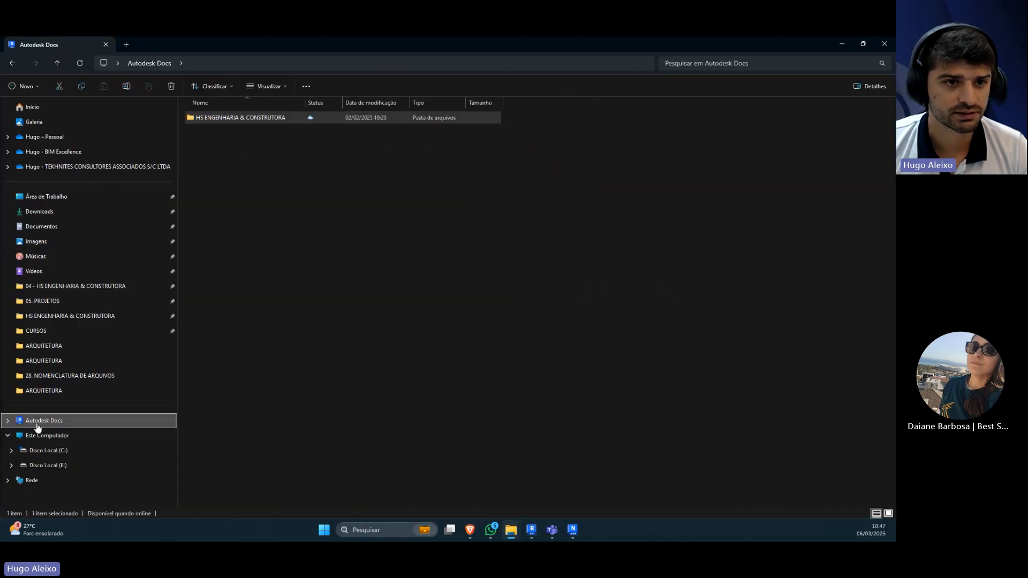
Step: Browse the 024027 - WEBNAR BEST SOFTWARE project's in-development files to HIDROSSANITÁRIO and open 024011-HSE-ACA-15-MB-HIS-000 in Revit
double_click(236, 120)
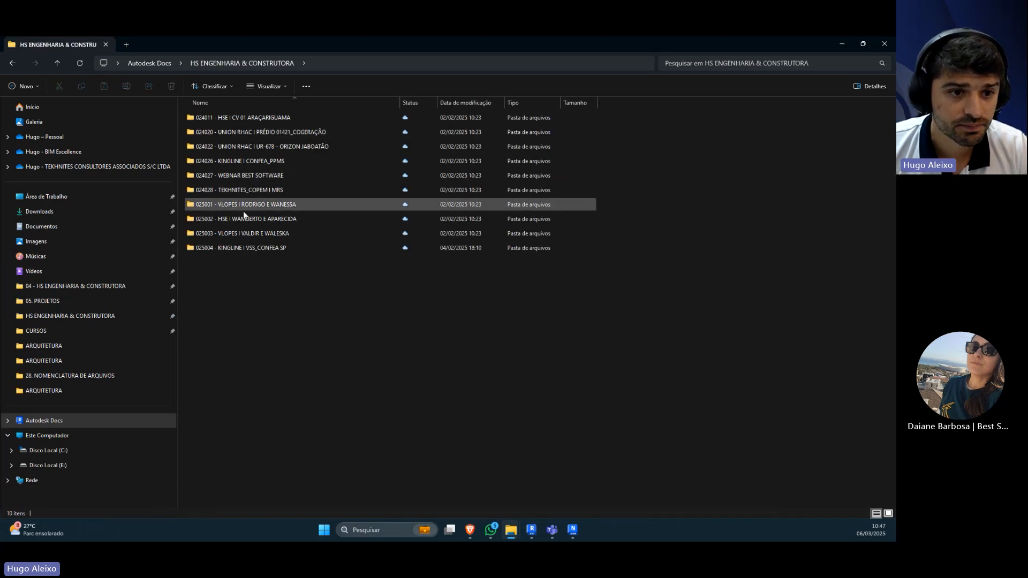
double_click(234, 176)
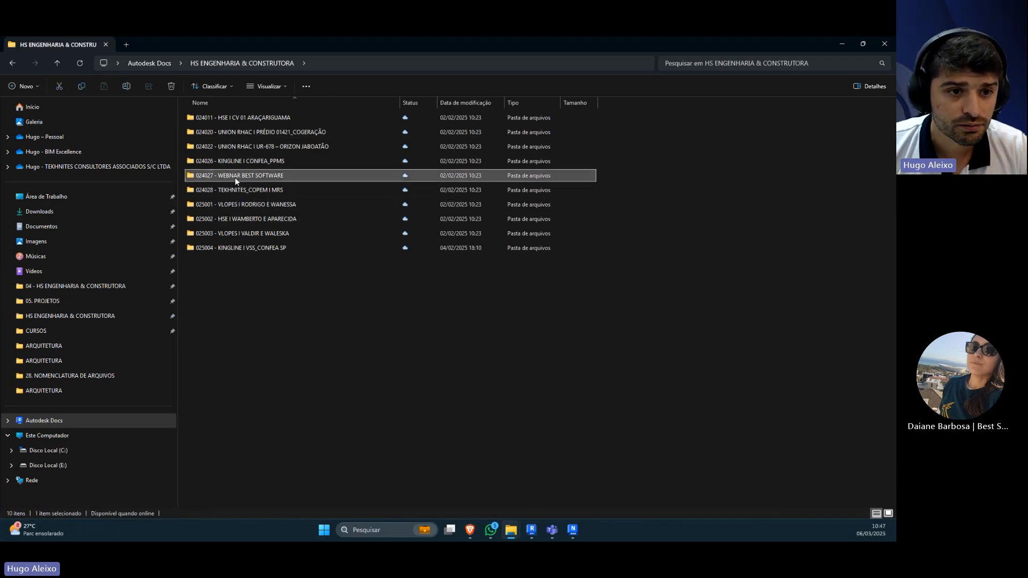
double_click(217, 121)
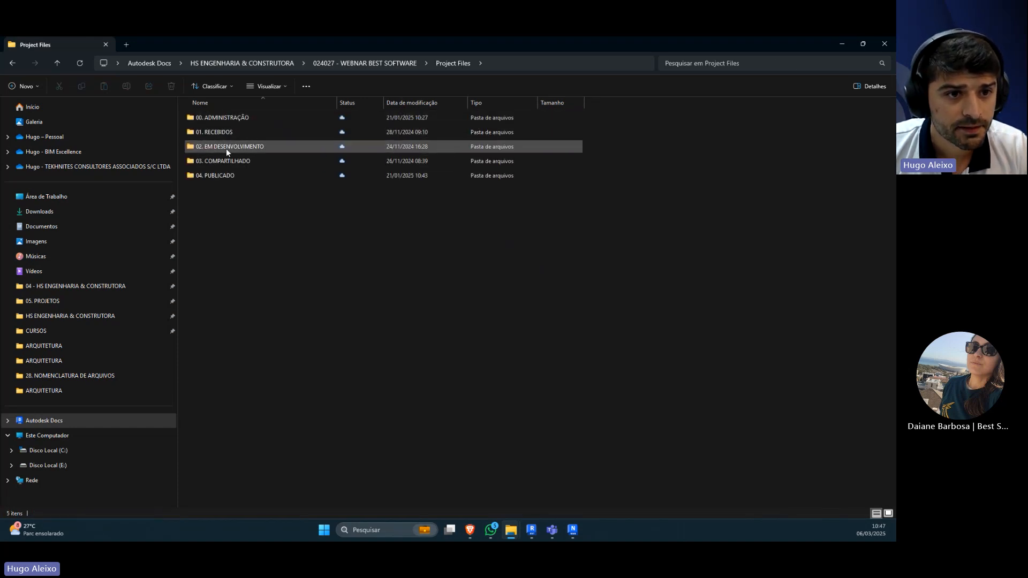
double_click(226, 146)
double_click(221, 117)
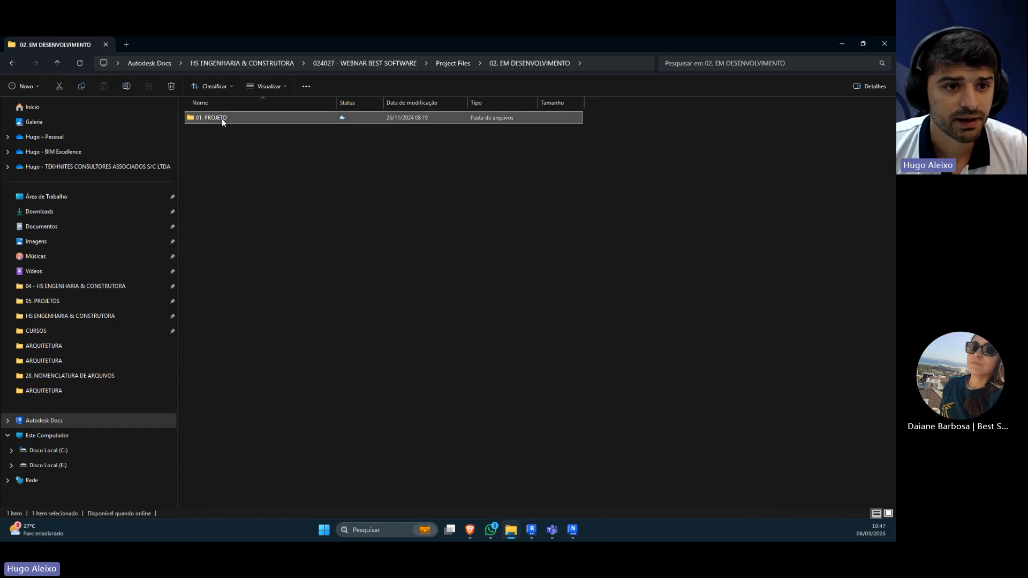
double_click(216, 146)
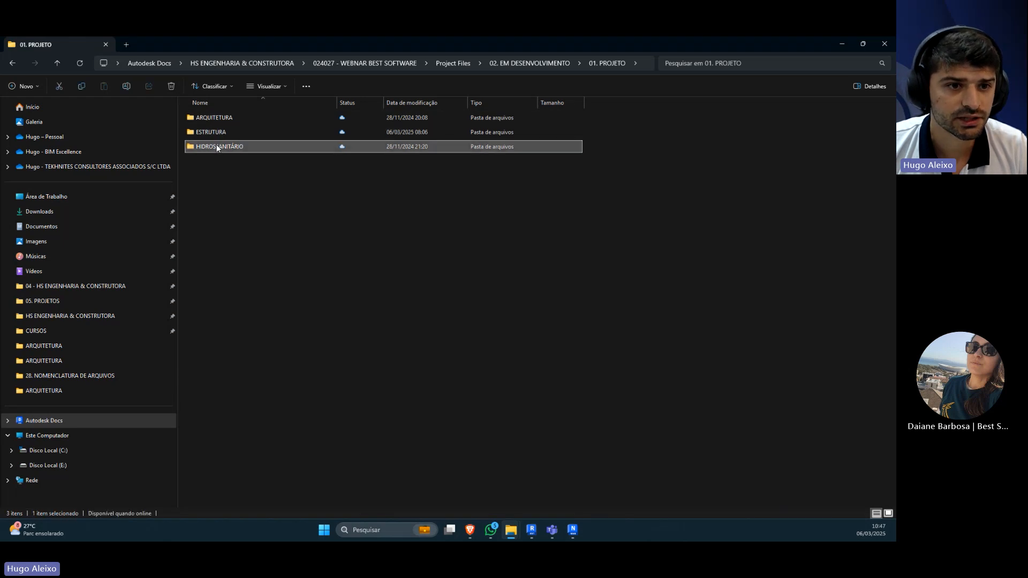
click(224, 134)
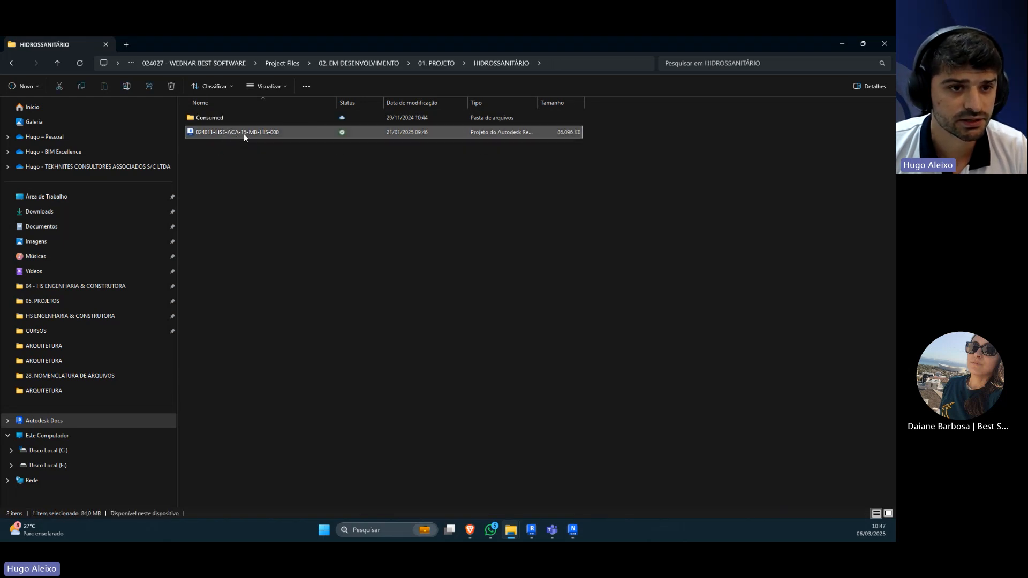
double_click(245, 132)
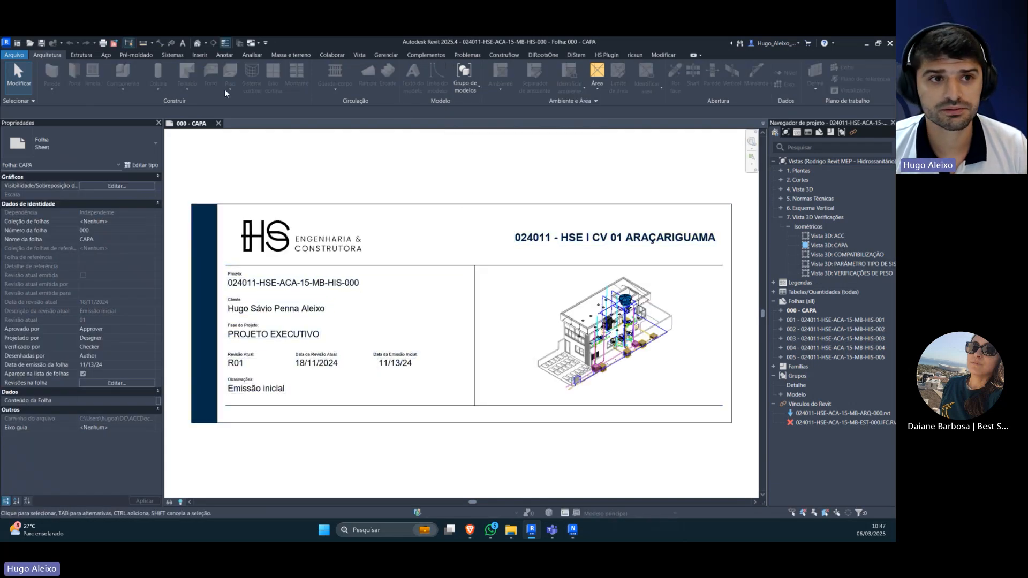
Step: Show the default 3D view in place of the CAPA sheet and open the list for managing the model's issues
click(199, 46)
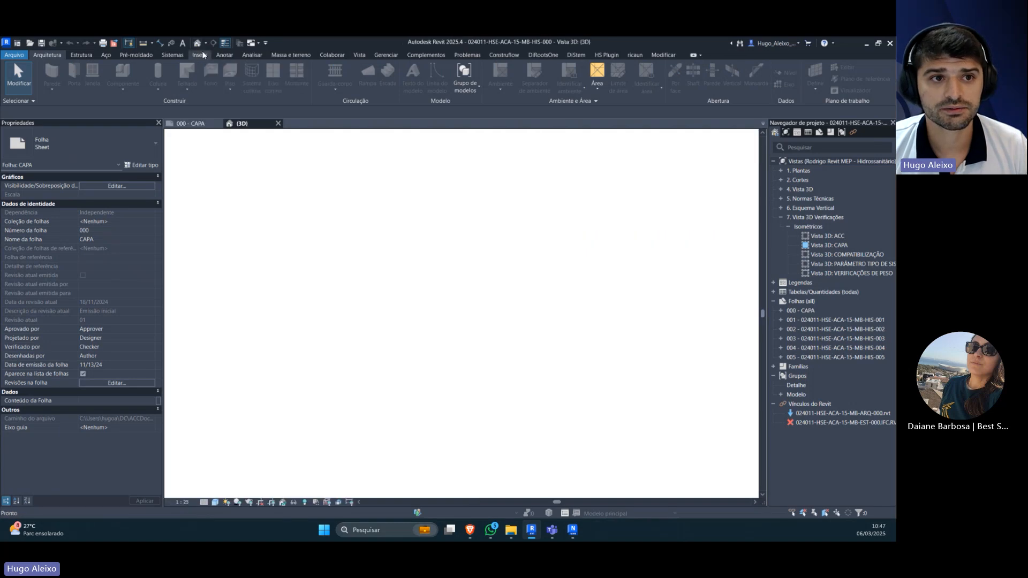
click(215, 124)
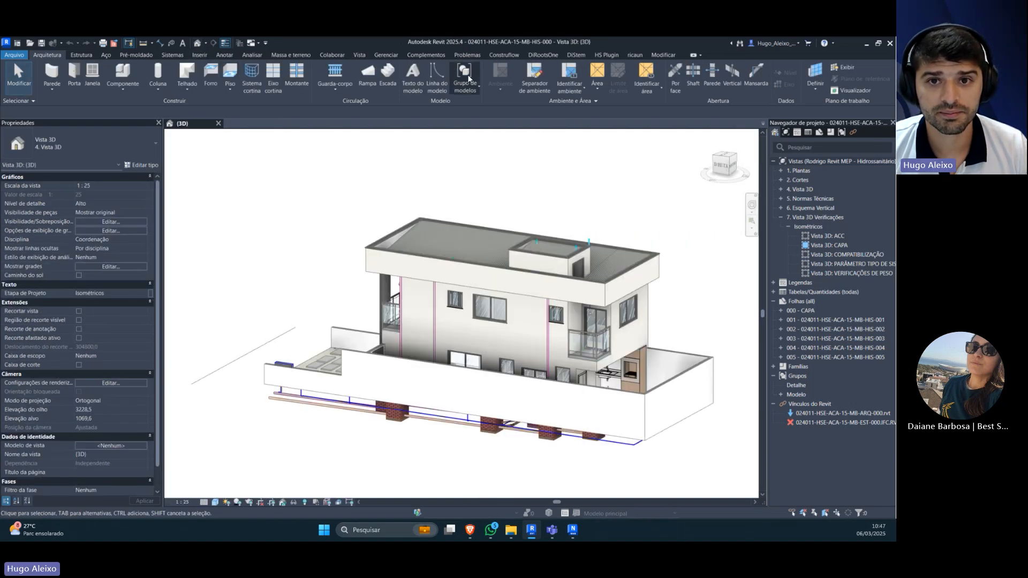
drag(676, 44, 619, 90)
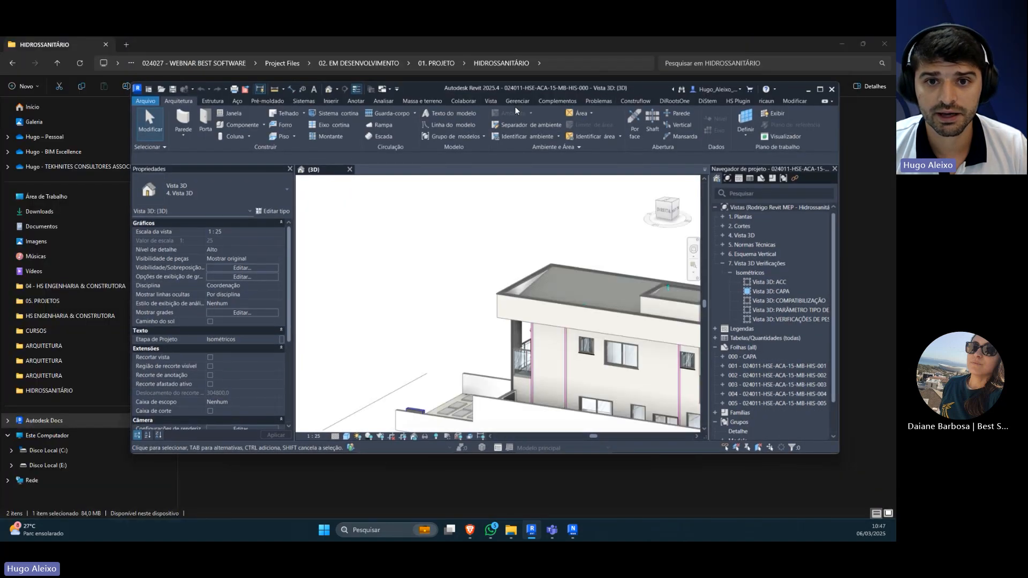
click(597, 101)
double_click(644, 86)
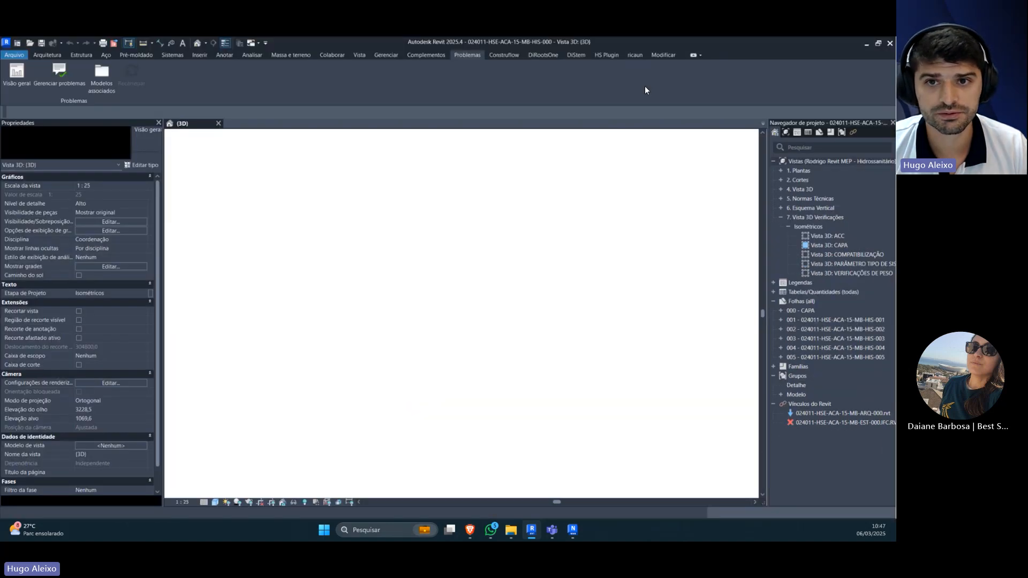
click(58, 82)
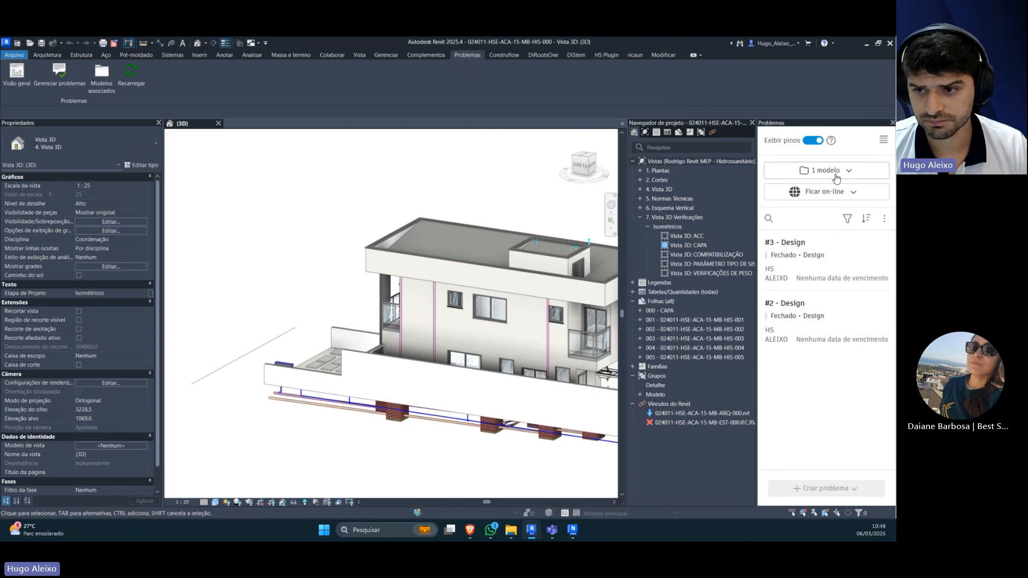
scroll(298, 310, down, 3)
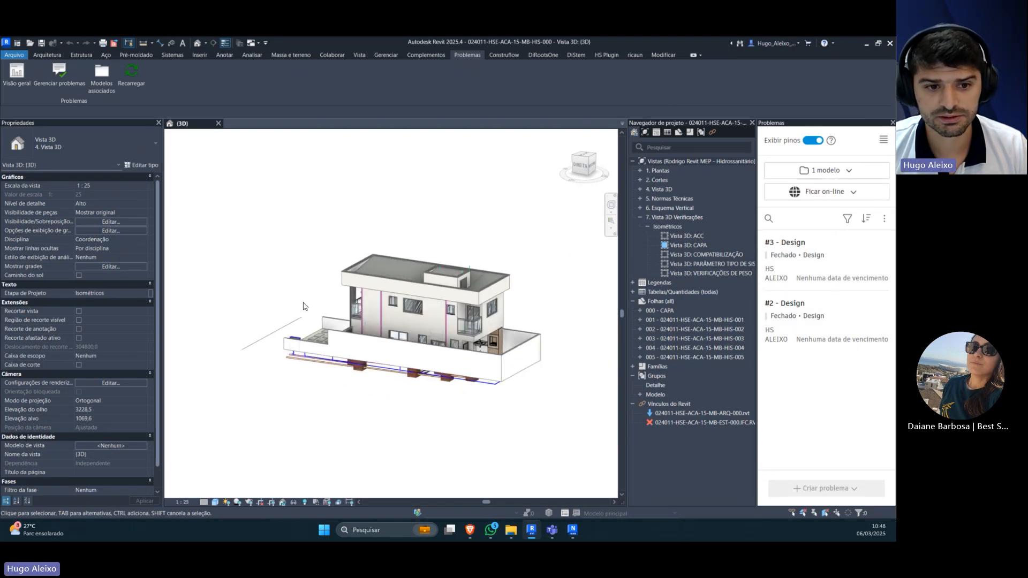
shift+drag(303, 271, 335, 311)
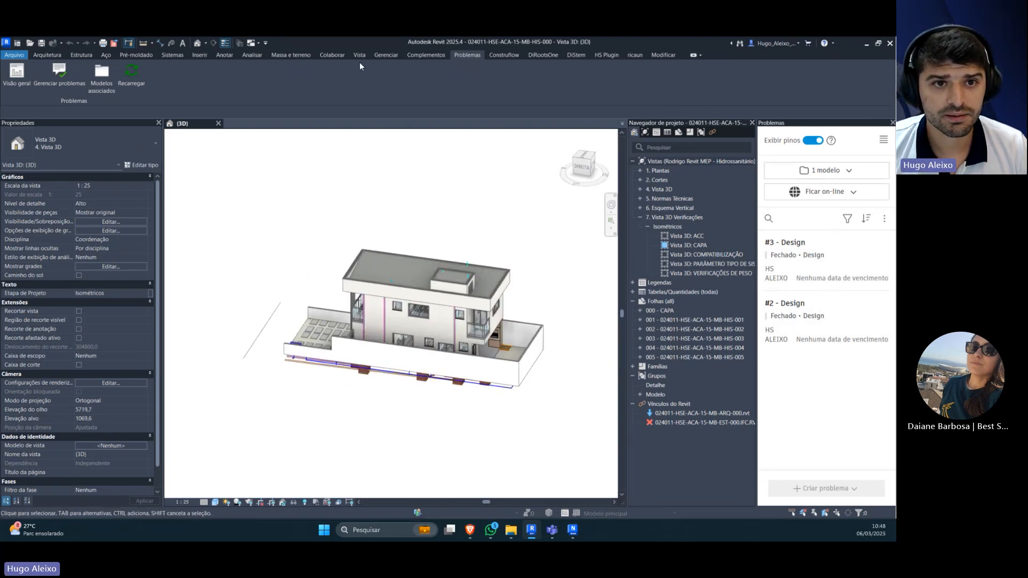
Step: Review the views and sheets included in the publish settings, and display the 3D view ACC in place of {3D}
click(333, 56)
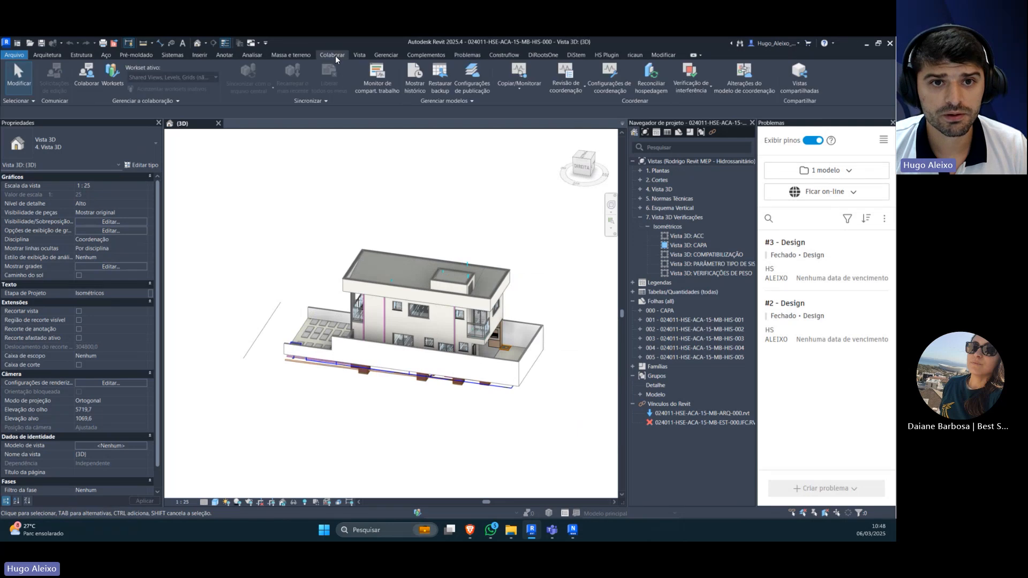
click(466, 88)
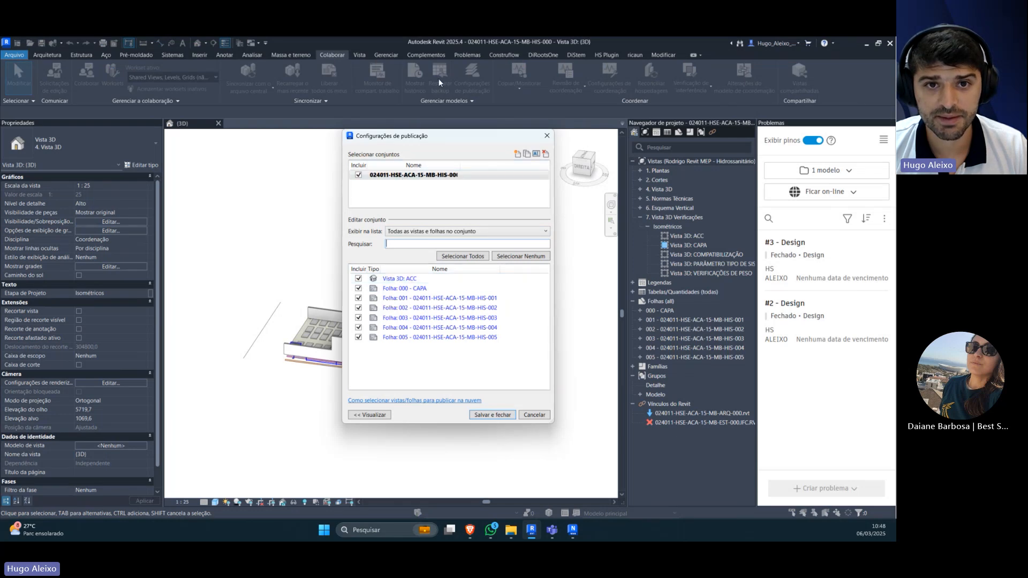
click(546, 135)
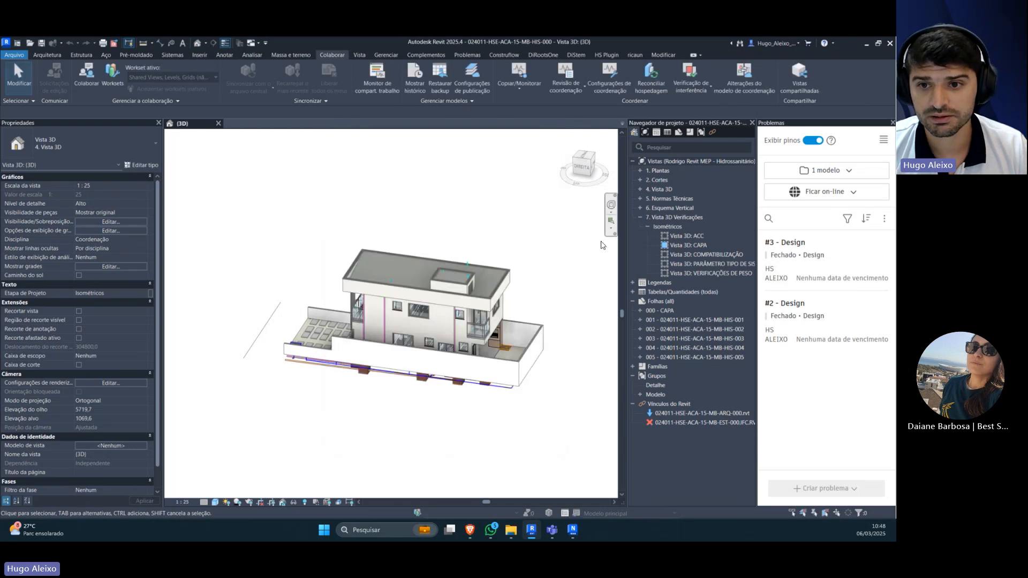
double_click(696, 237)
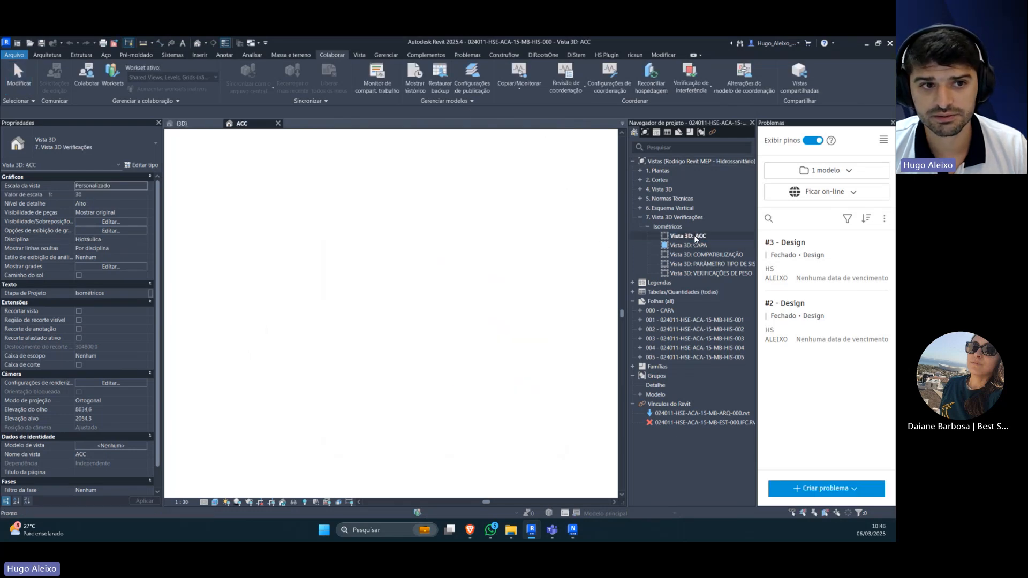
click(218, 124)
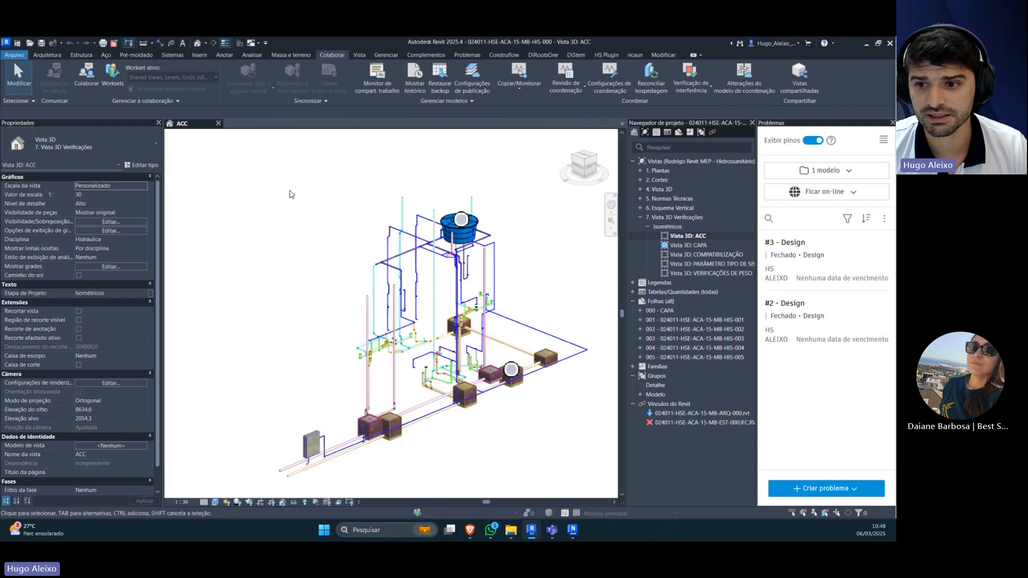
Step: Load more issues by adding the 024011-HSE-ACA-15-MB-EST-000.rvt model from the ESTRUTURA folder to the associated models
click(839, 172)
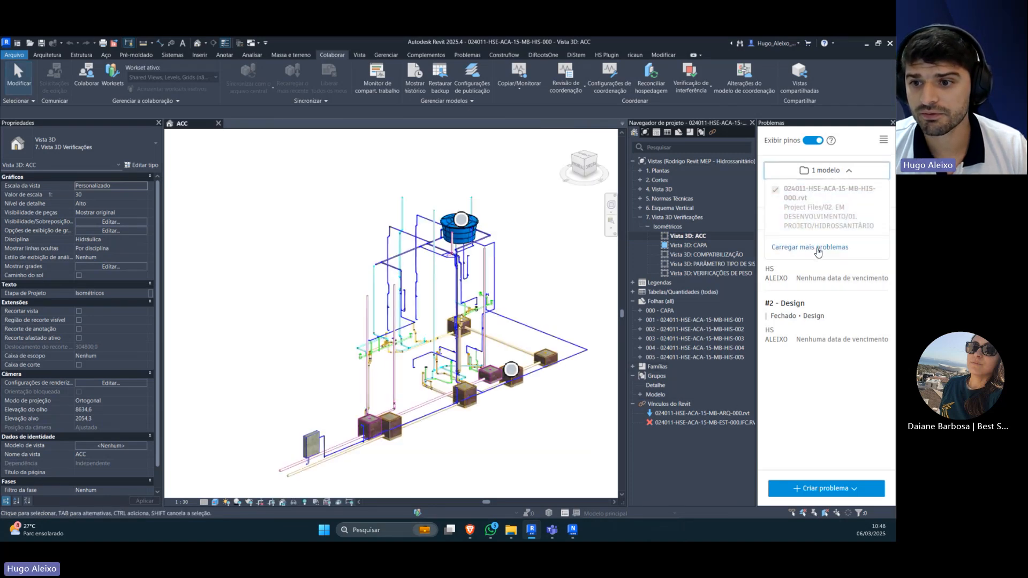
click(812, 253)
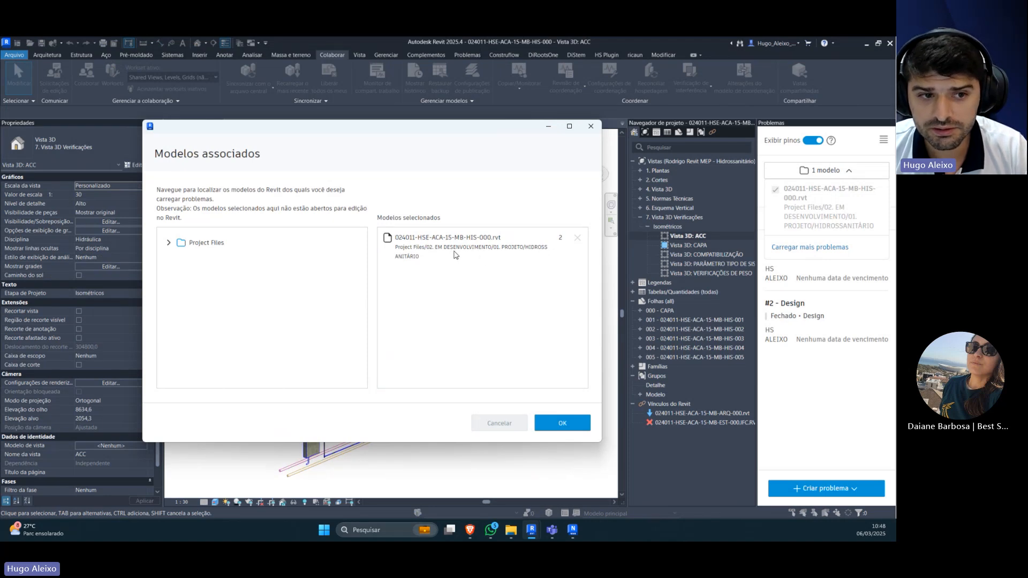
click(169, 242)
click(182, 299)
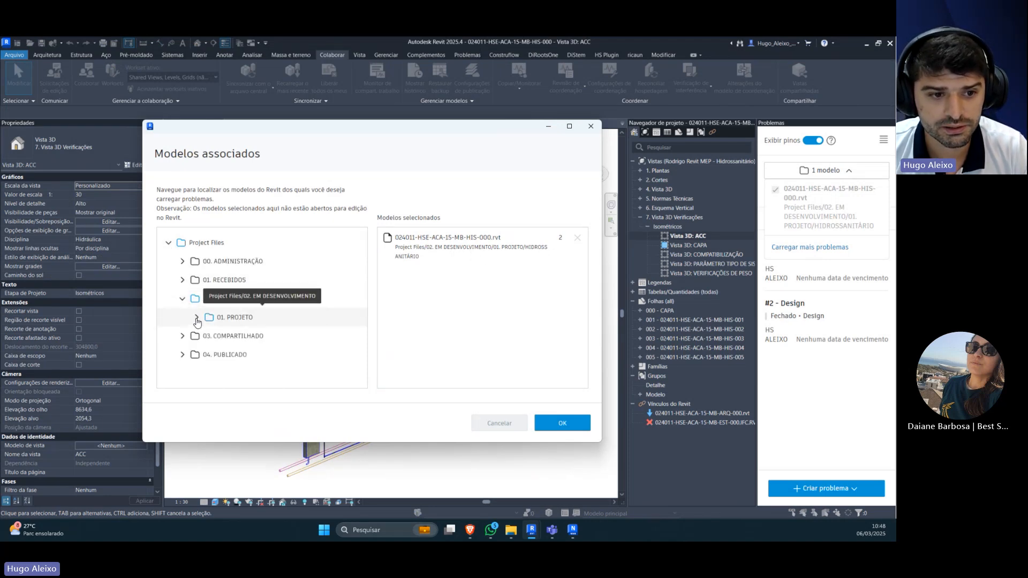
click(197, 318)
click(211, 354)
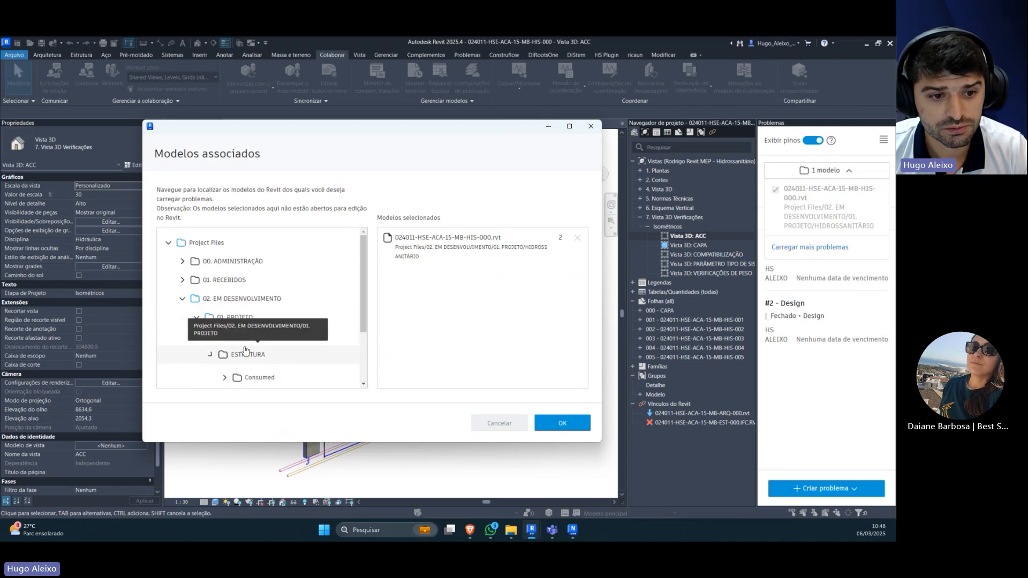
scroll(241, 343, down, 3)
click(239, 317)
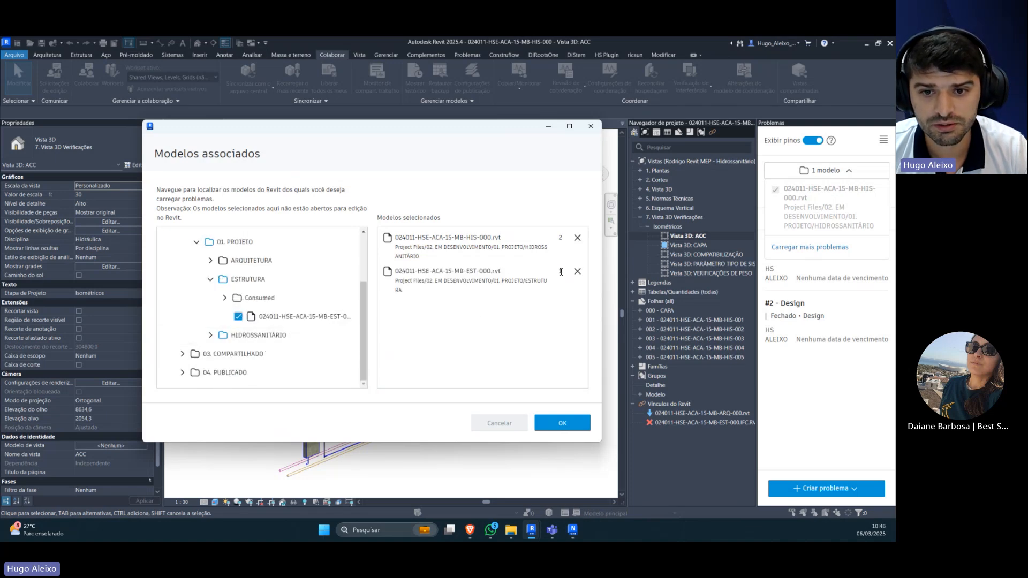
click(560, 424)
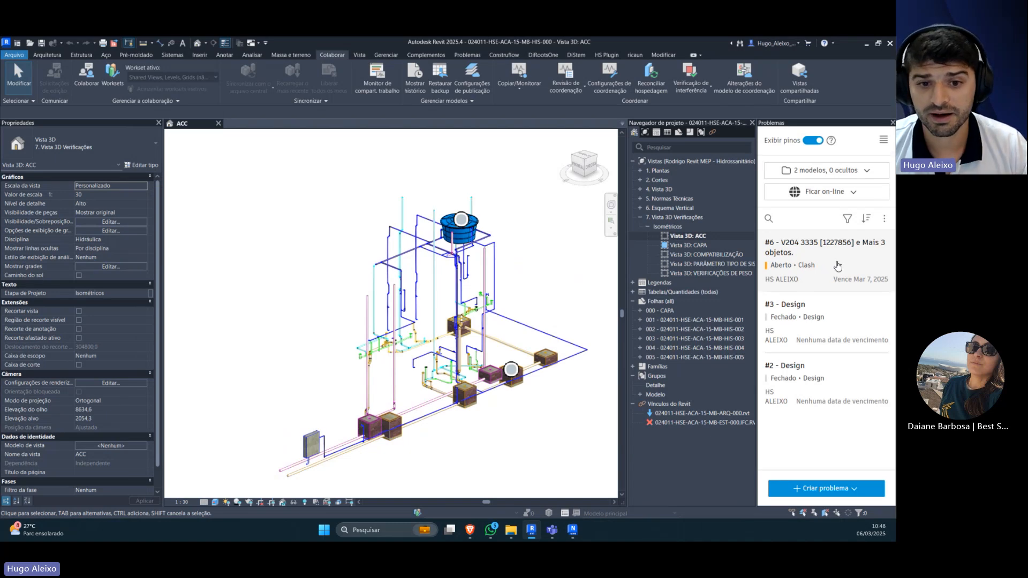
Step: Open the details of issue 6 and examine its thumbnail enlarged
click(838, 266)
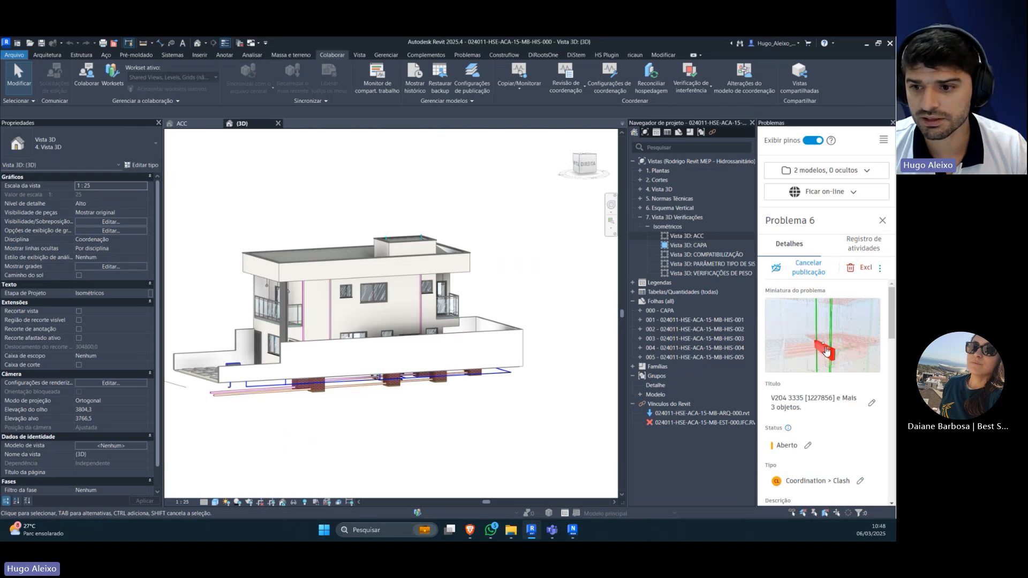
click(821, 348)
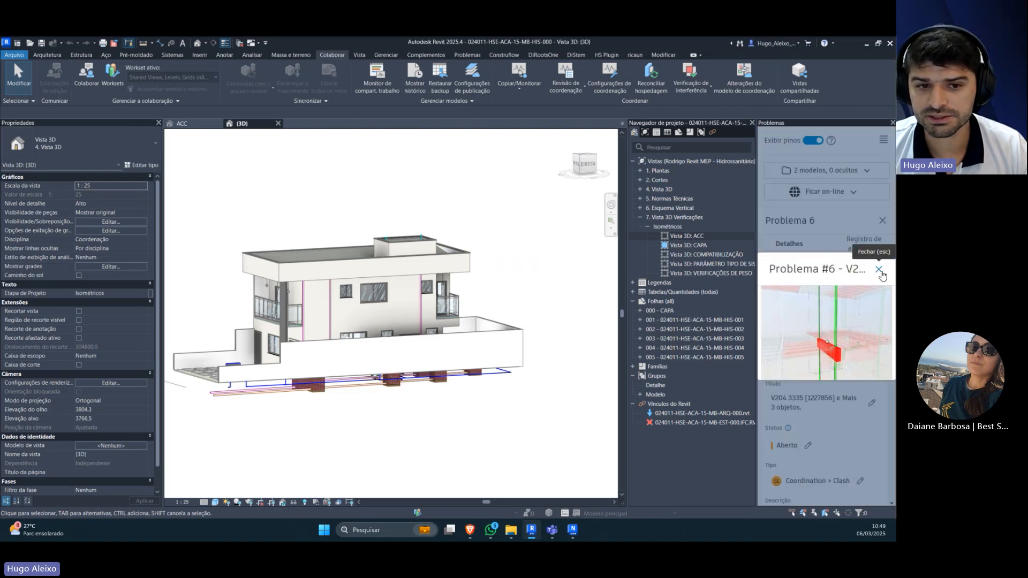
click(879, 269)
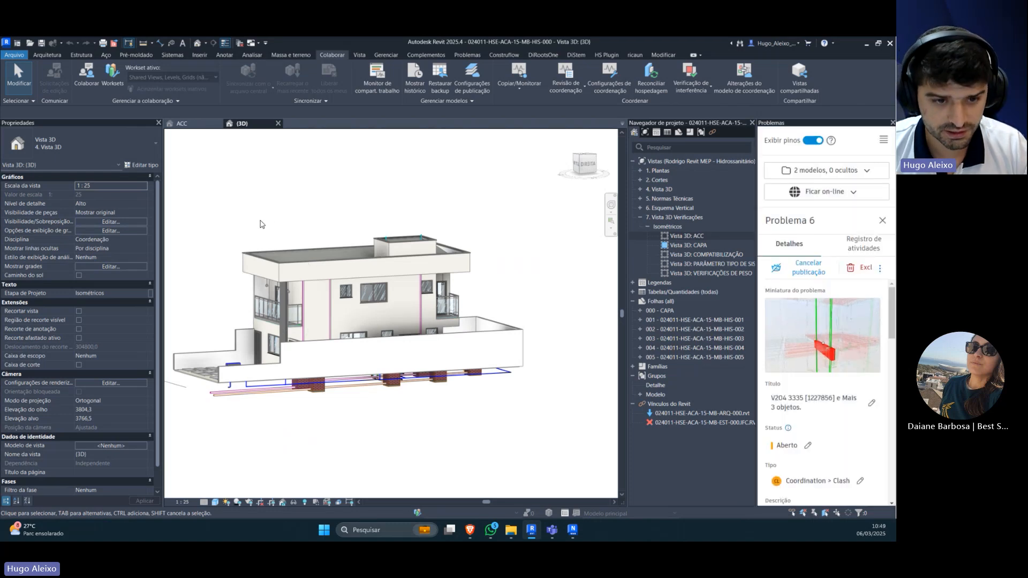
Step: Hide the linked 024011-HSE-ACA-15-MB-ARQ-000.rvt model in the {3D} view and inspect the piping around the inspection boxes
key(v)
key(g)
click(541, 160)
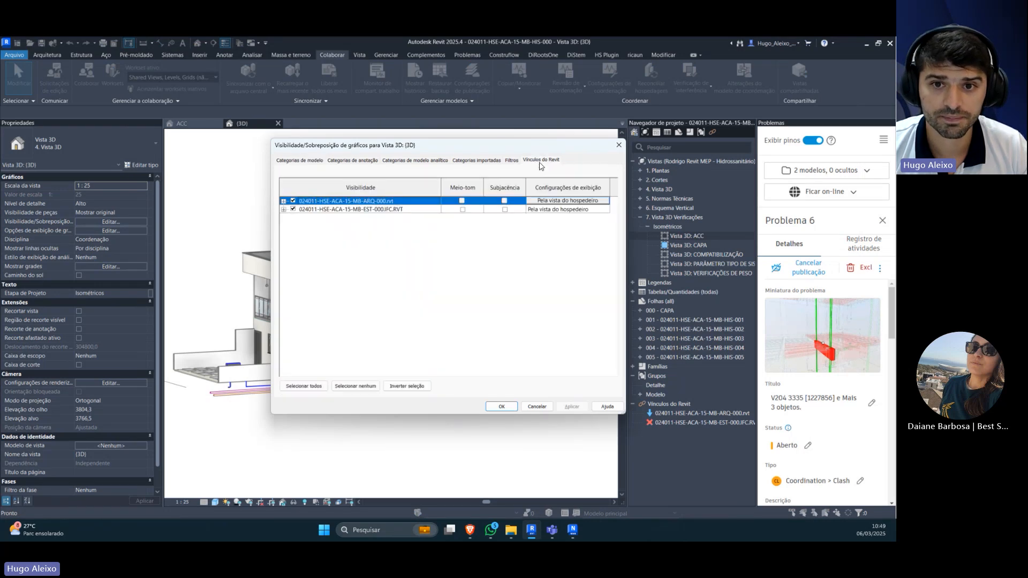
click(292, 202)
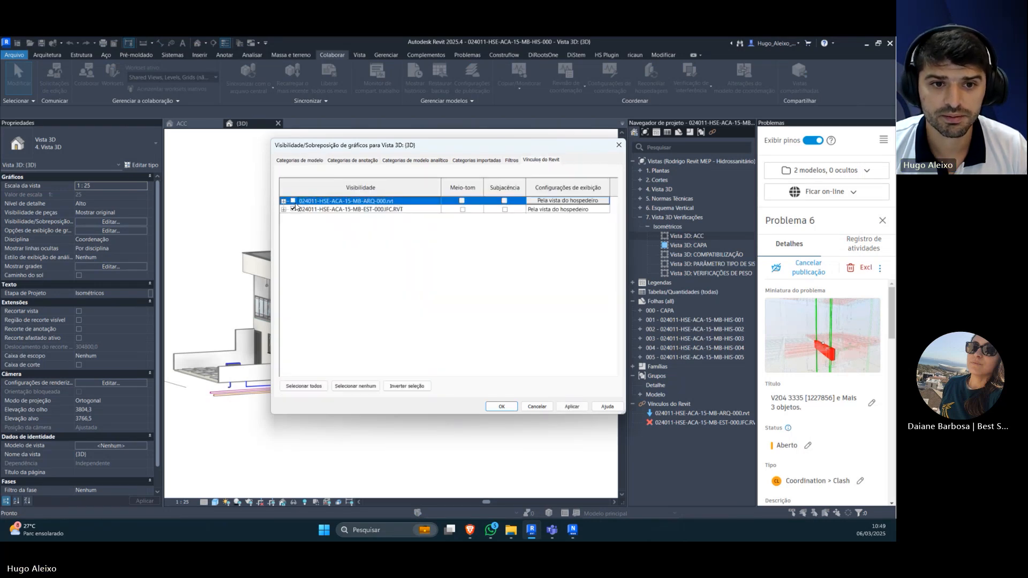
click(502, 406)
scroll(367, 316, up, 3)
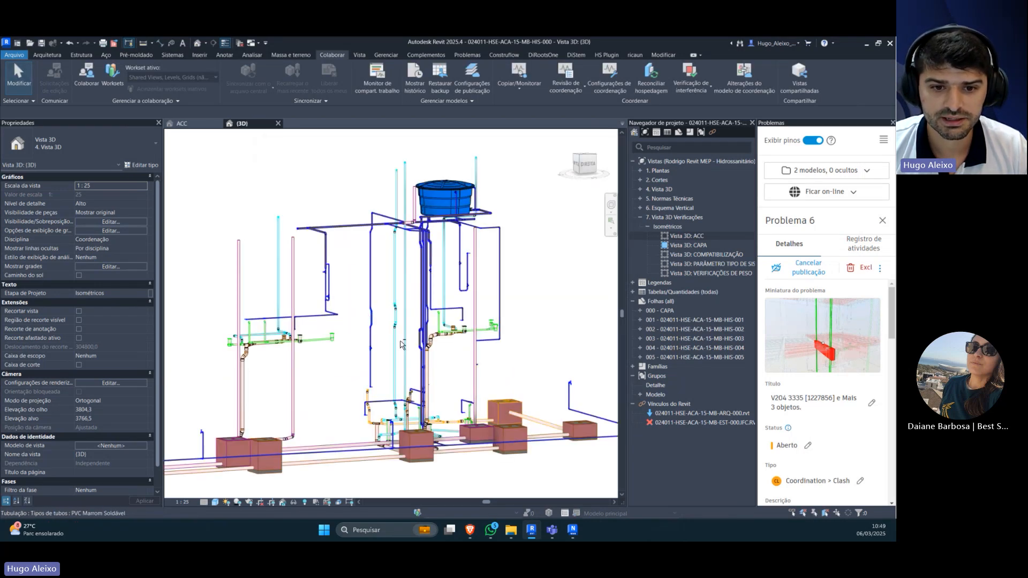
drag(377, 322, 429, 316)
scroll(430, 316, up, 2)
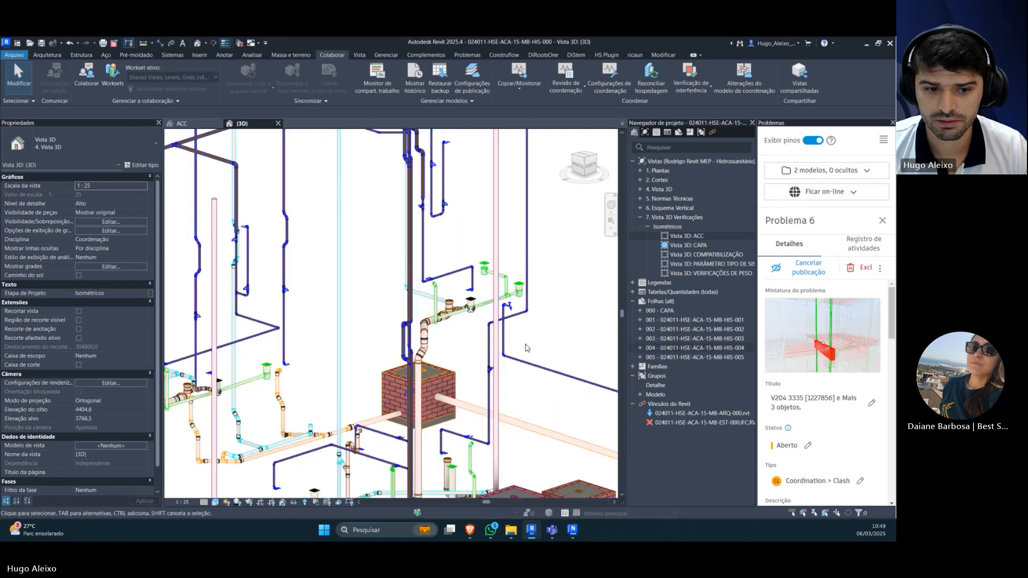
scroll(359, 356, down, 4)
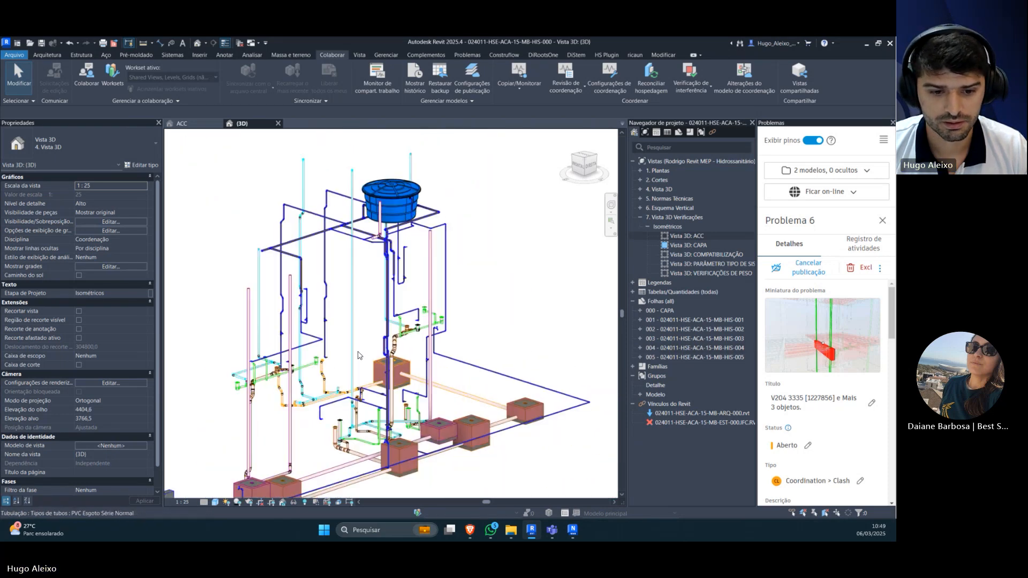
Step: Try to reload the unloaded structural link 024011-HSE-ACA-15-MB-EST-000.IFC.RVT
right_click(684, 423)
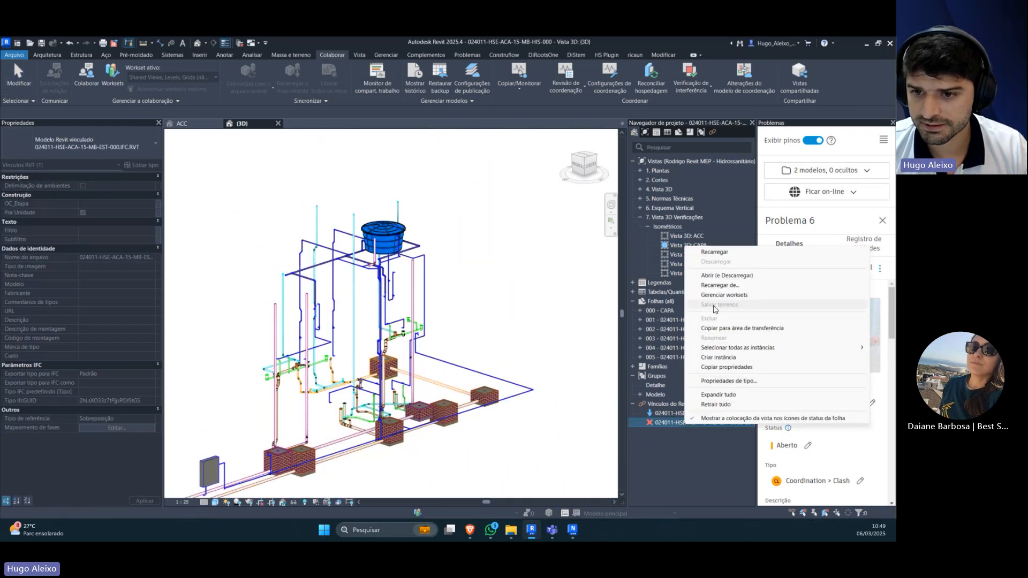
click(715, 252)
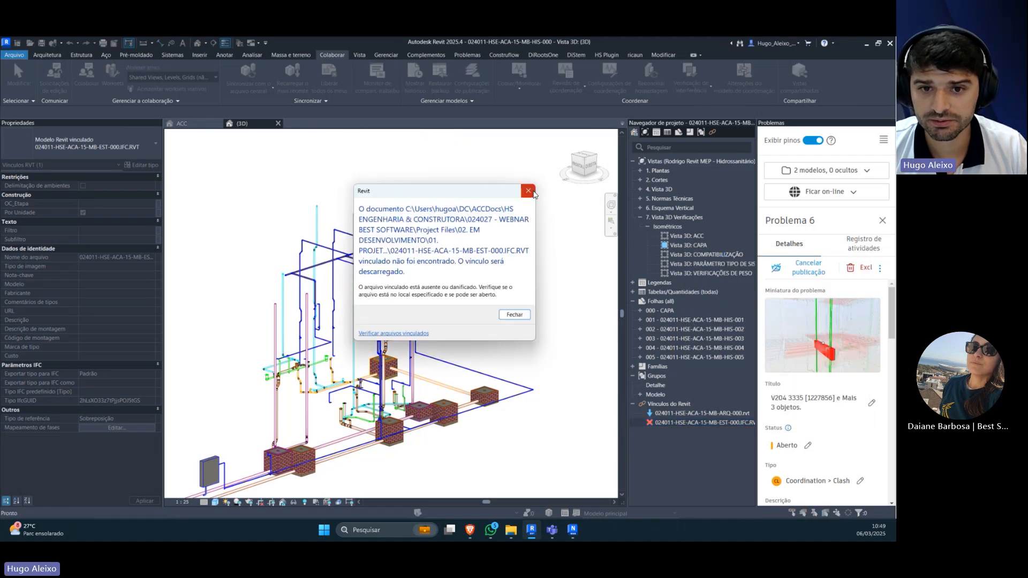
key(Return)
Step: Link the Revit model 024011-HSE-ACA-15-MB-EST-000.rvt from the ESTRUTURA folder of Autodesk Docs project 024027 - WEBNAR BEST SOFTWARE, positioned internal origin to internal origin
right_click(674, 406)
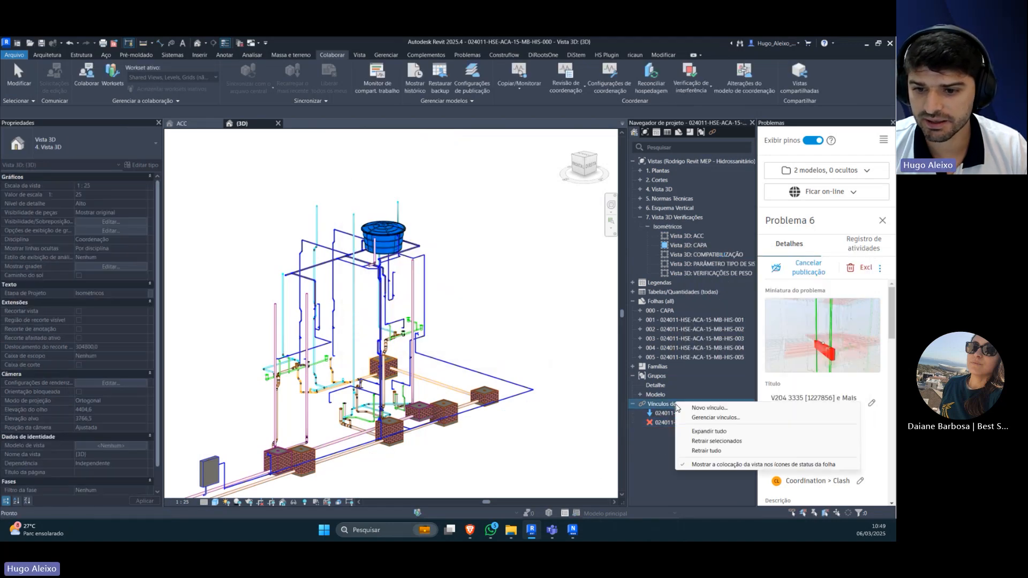
click(699, 418)
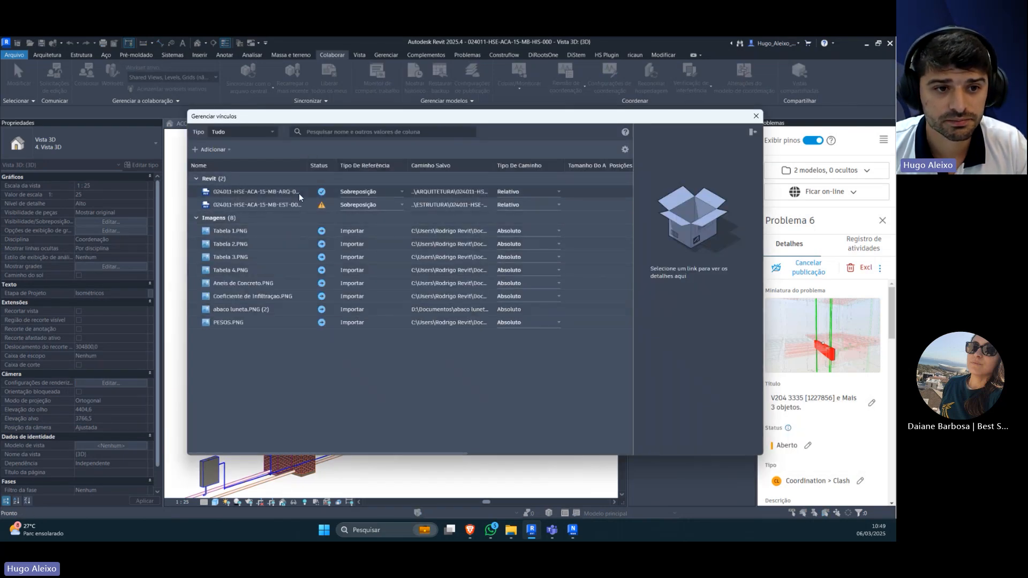
click(212, 150)
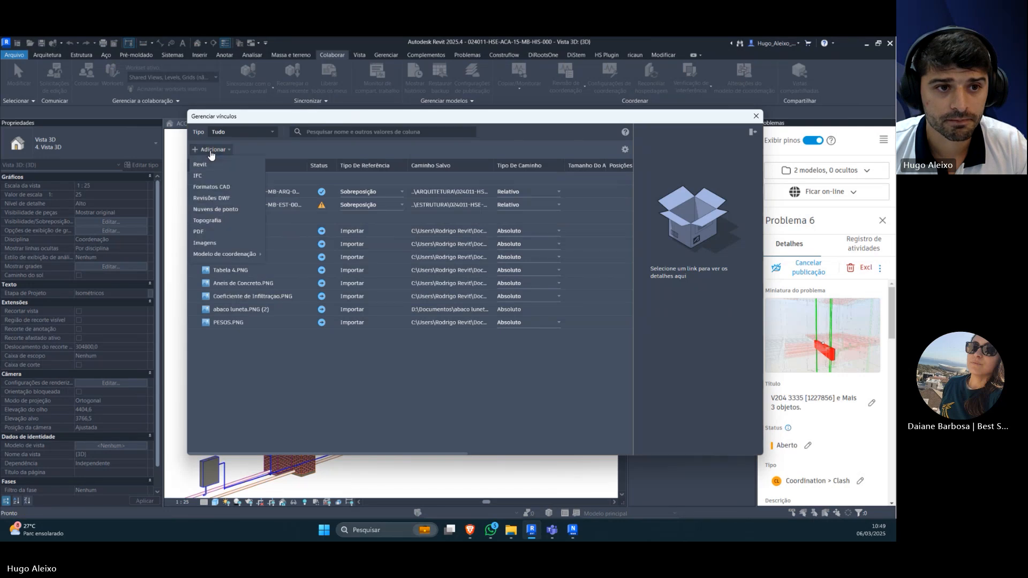
click(216, 166)
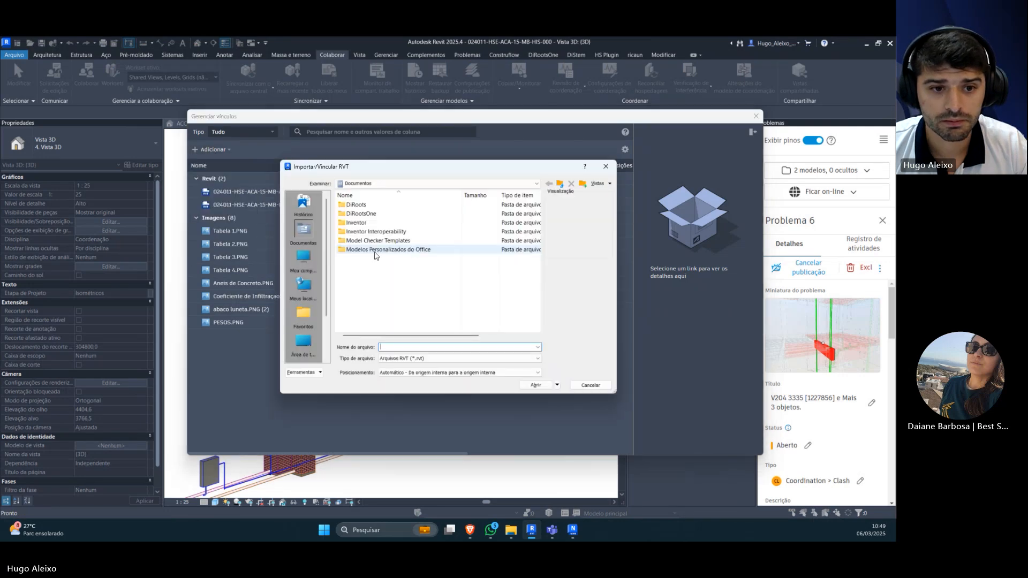
double_click(371, 241)
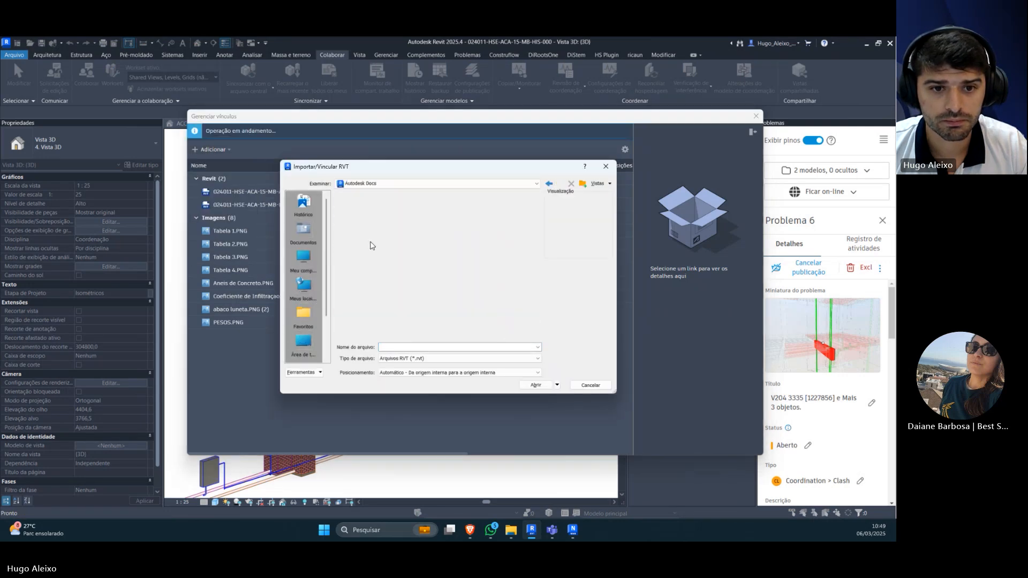
double_click(372, 206)
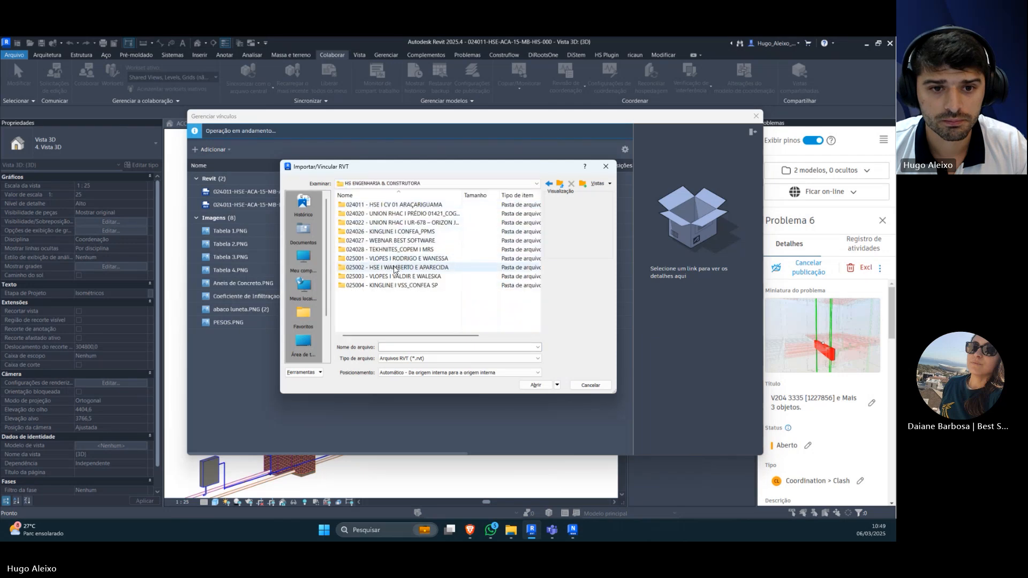
double_click(396, 243)
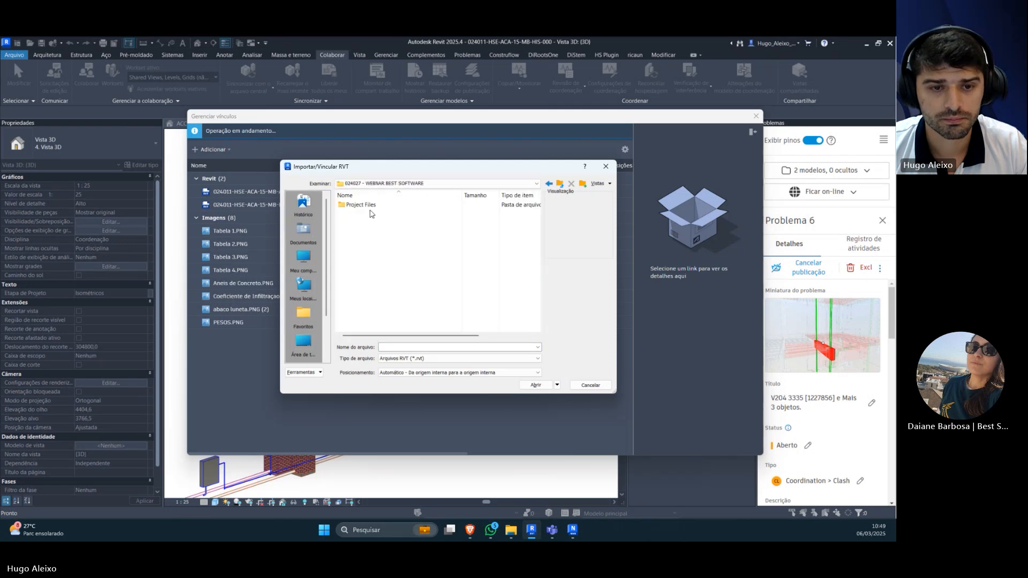
double_click(371, 209)
double_click(364, 222)
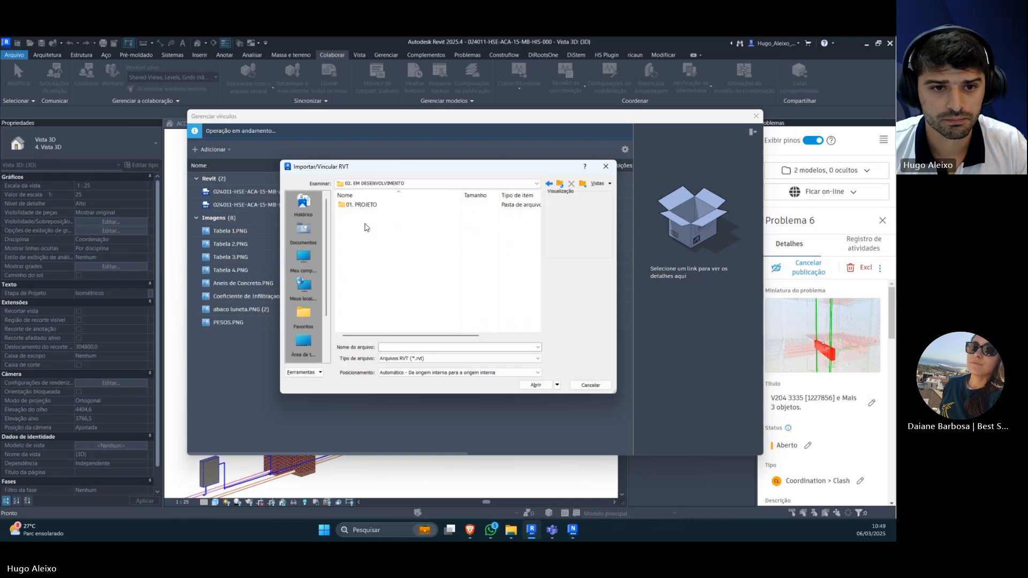
double_click(364, 207)
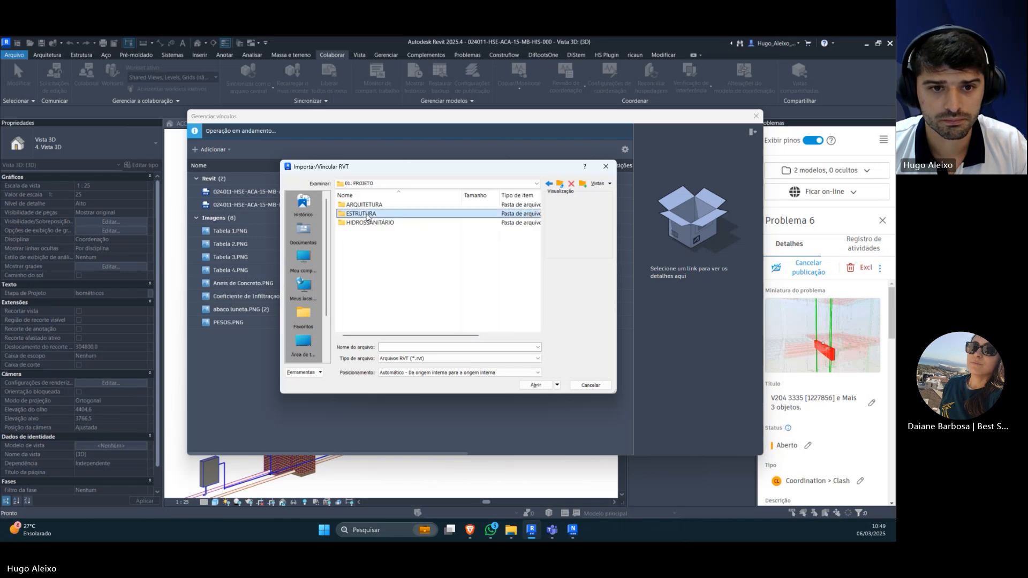
double_click(372, 214)
click(374, 215)
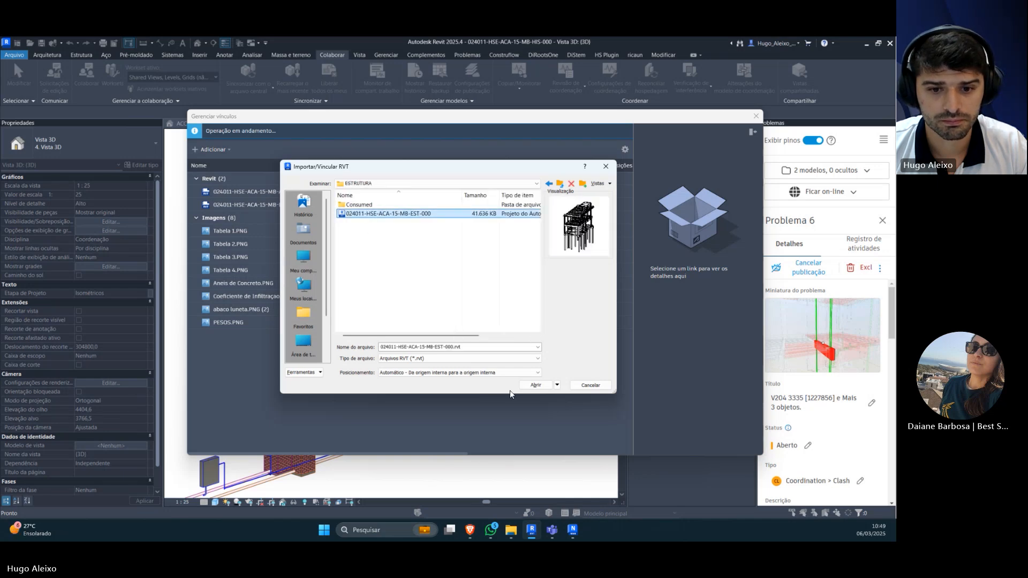
click(533, 385)
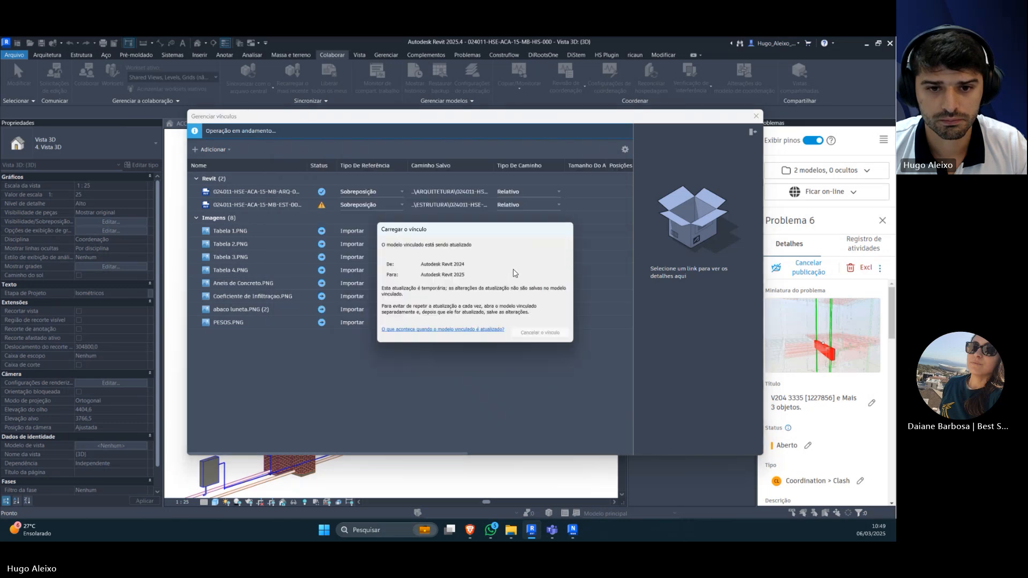
drag(523, 231, 469, 272)
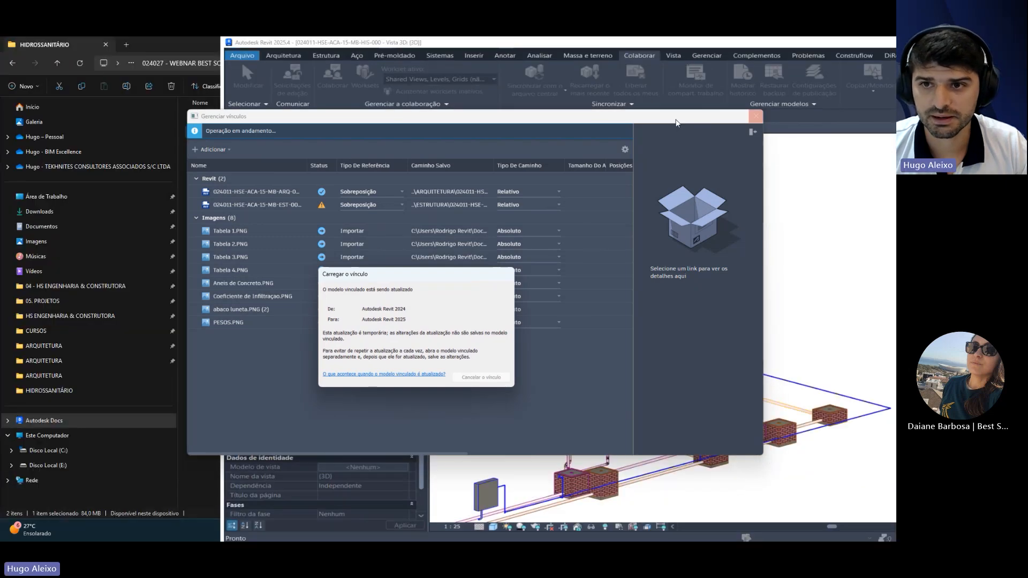
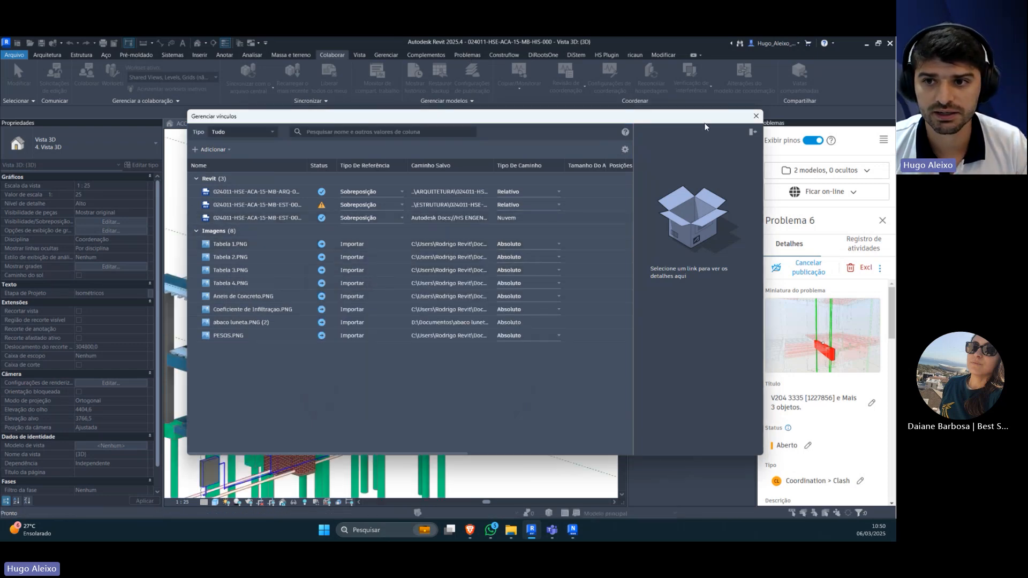
Step: Close the link manager and inspect the linked structure against the piping in the {3D} view
click(755, 116)
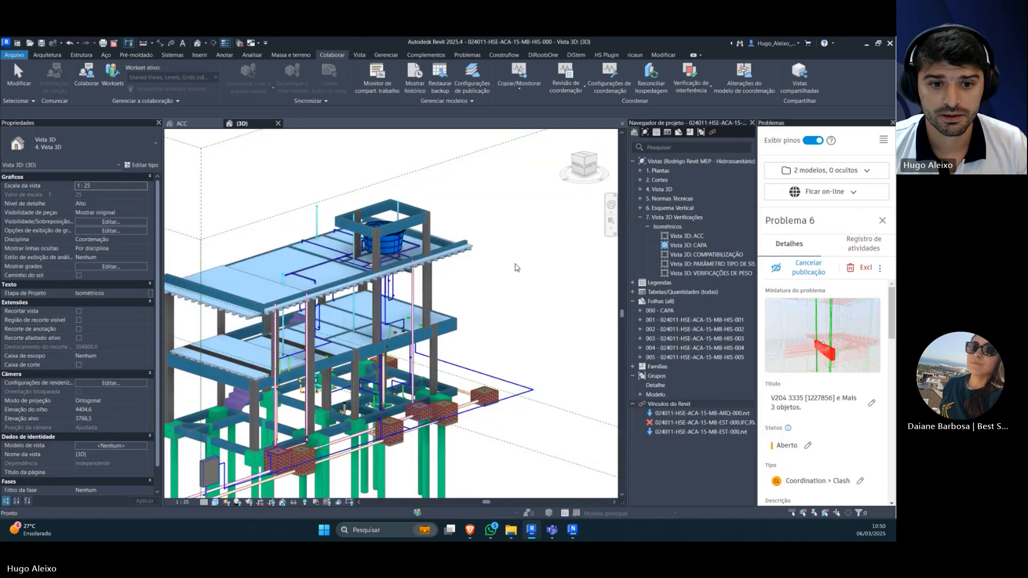
scroll(444, 318, up, 2)
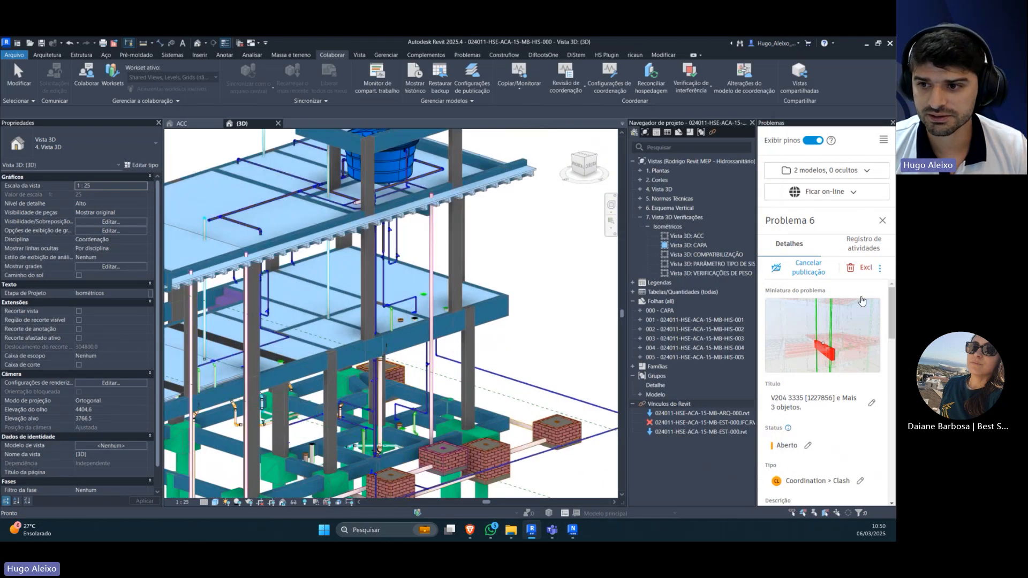
click(882, 222)
click(796, 265)
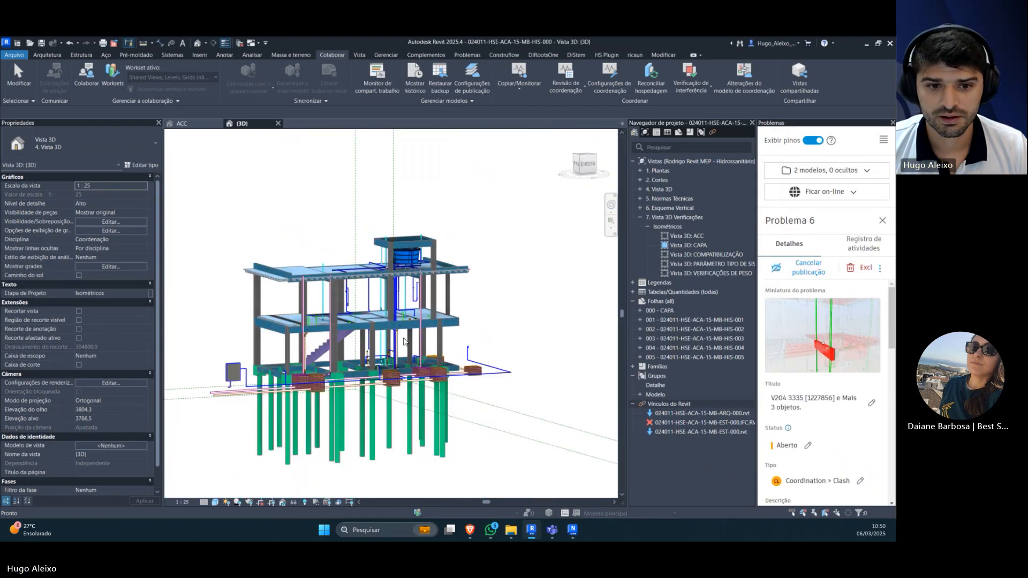
scroll(363, 329, up, 3)
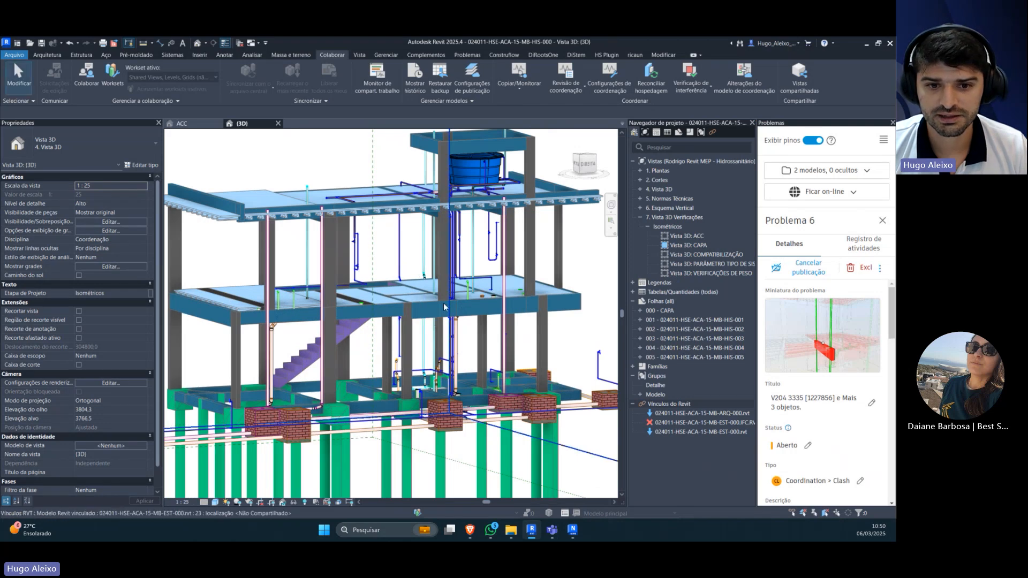
scroll(430, 292, up, 4)
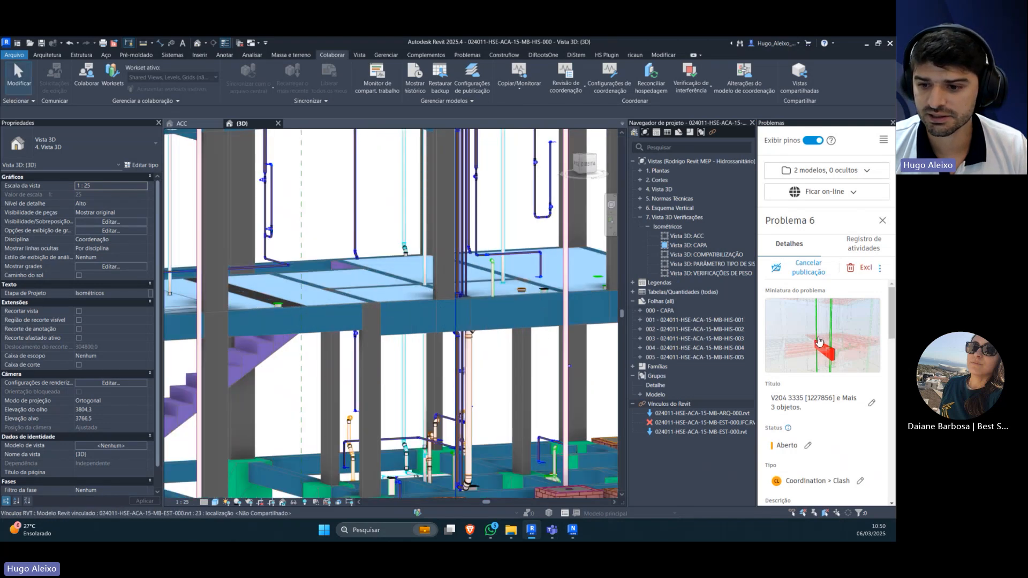
Step: Review the details and activity log of issue 6, returning to its details
scroll(820, 343, down, 1)
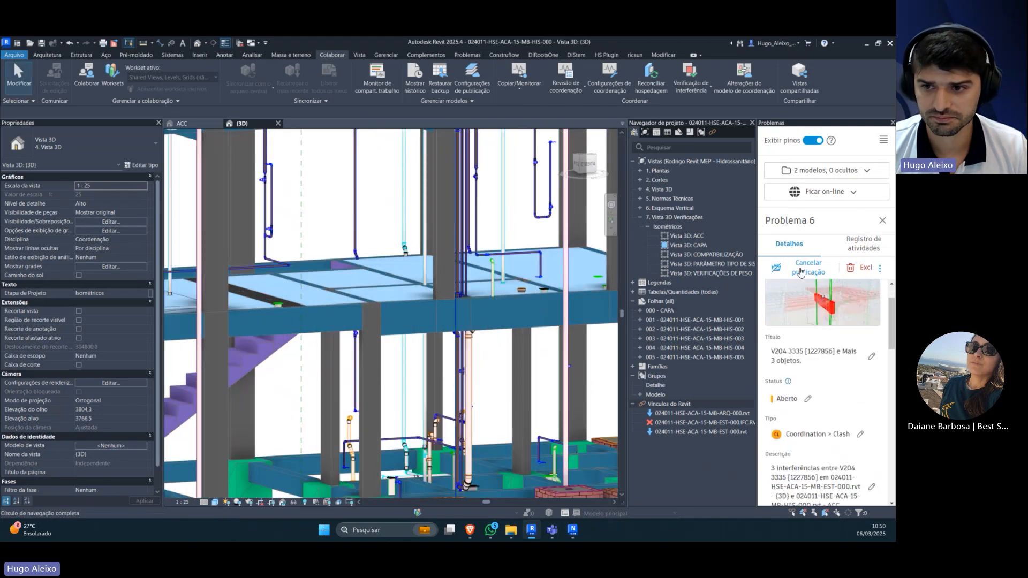
click(857, 248)
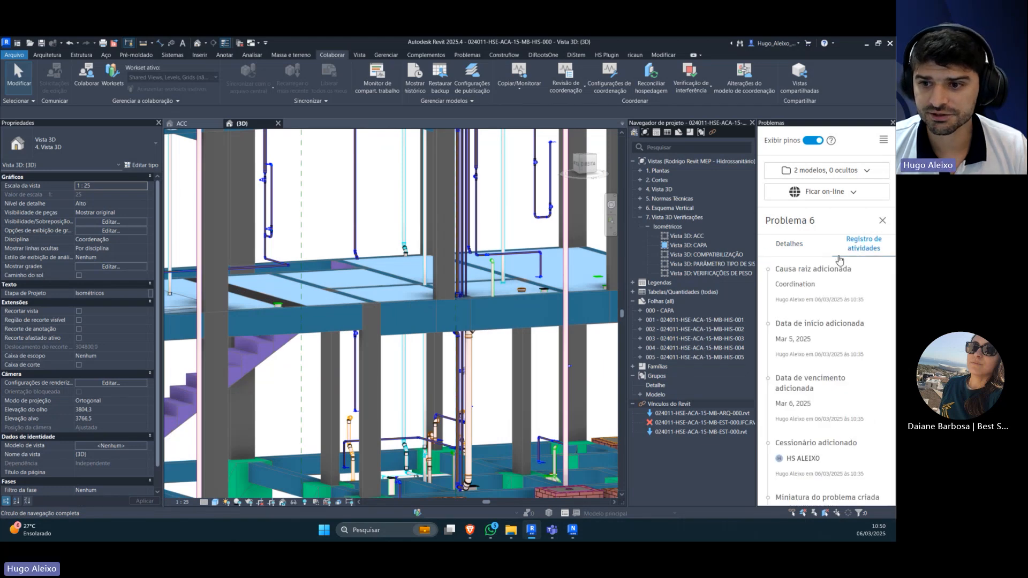
scroll(819, 370, down, 1)
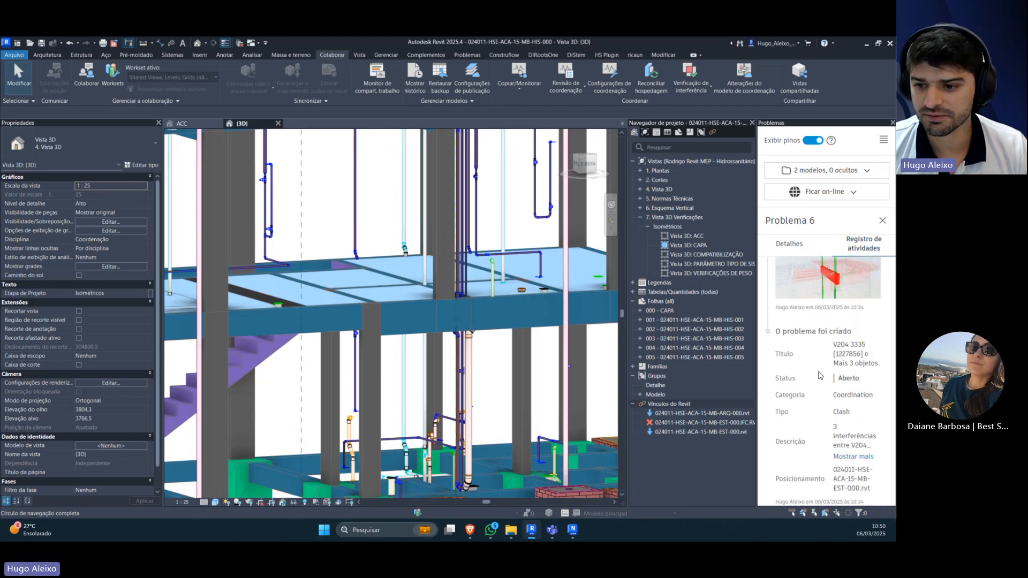
scroll(827, 374, up, 4)
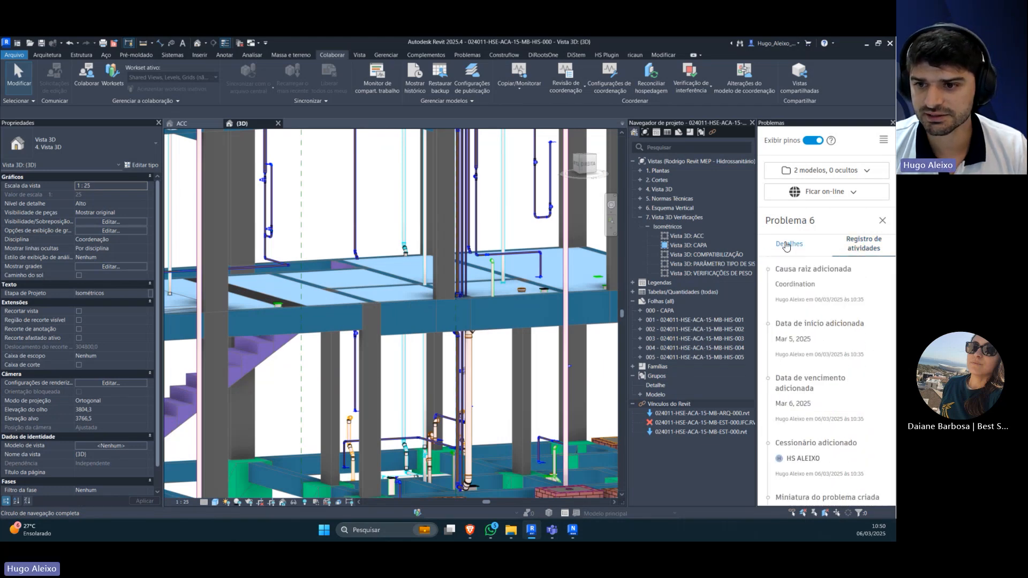
click(788, 250)
Step: Inspect the upper slab and its piping up close, selecting the vertical PVC Esgoto Série Normal pipe that passes through it
scroll(498, 343, down, 2)
drag(484, 348, 440, 301)
scroll(412, 289, up, 3)
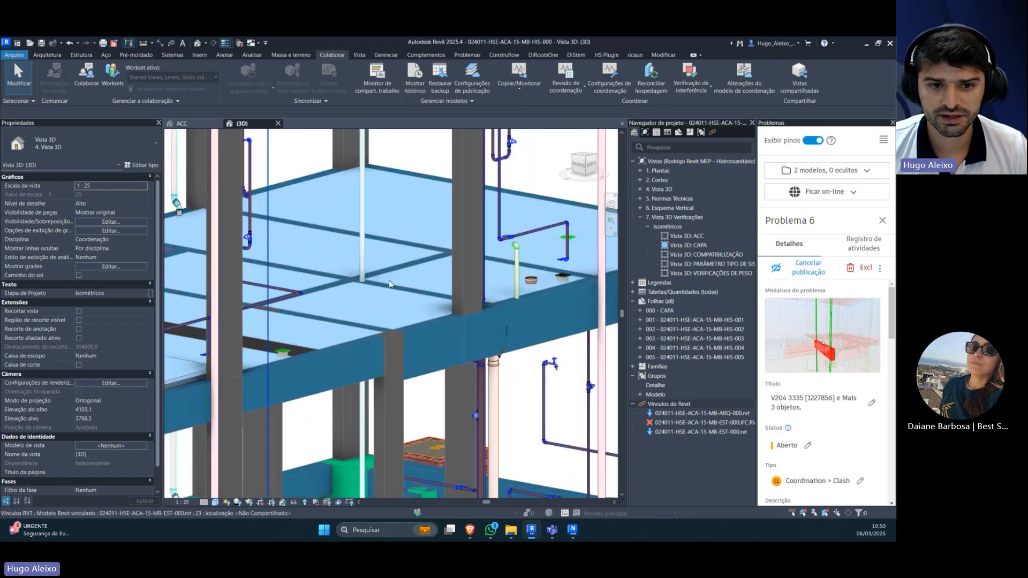
click(362, 268)
drag(361, 268, 372, 287)
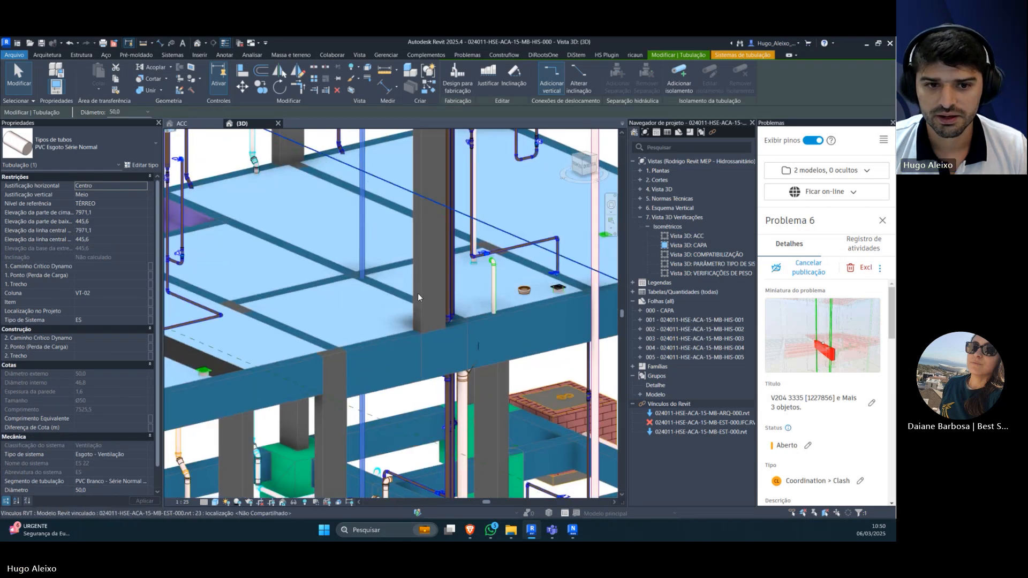
Step: Set the status of issue 6 to Concluído and deselect the pipe in the {3D} view
scroll(819, 425, down, 1)
click(806, 401)
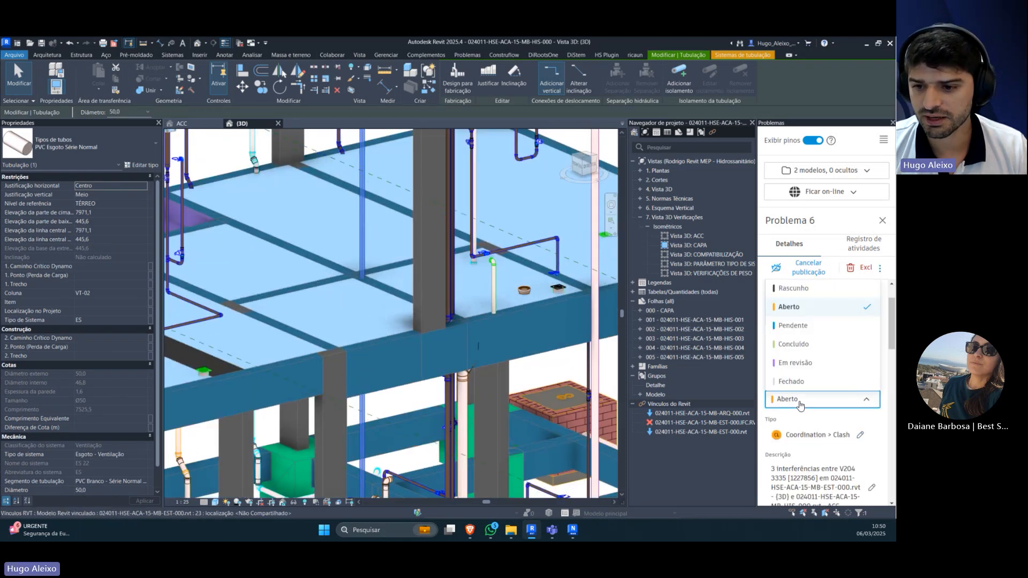
click(802, 345)
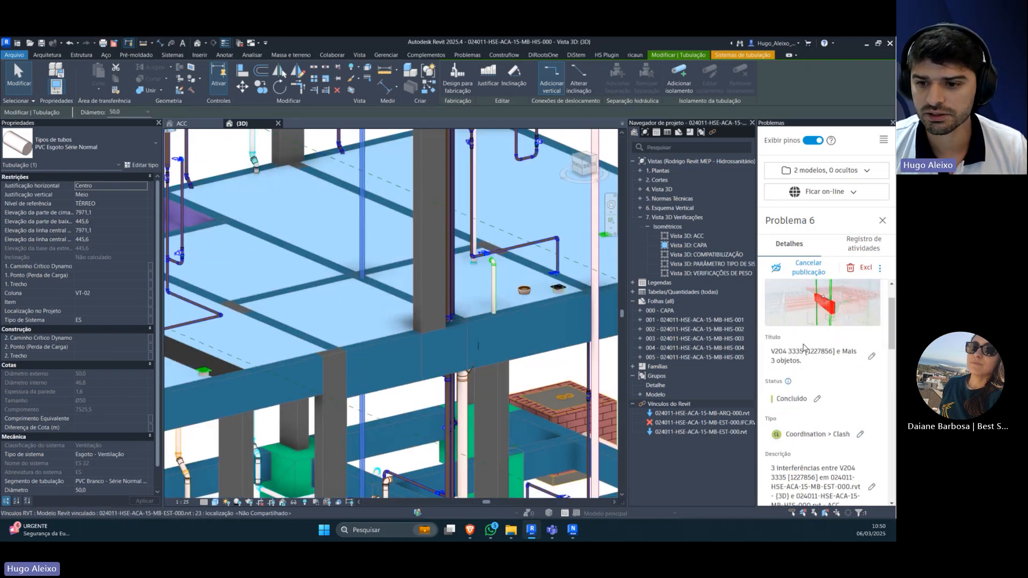
scroll(470, 285, down, 1)
scroll(469, 285, down, 5)
drag(470, 285, 541, 252)
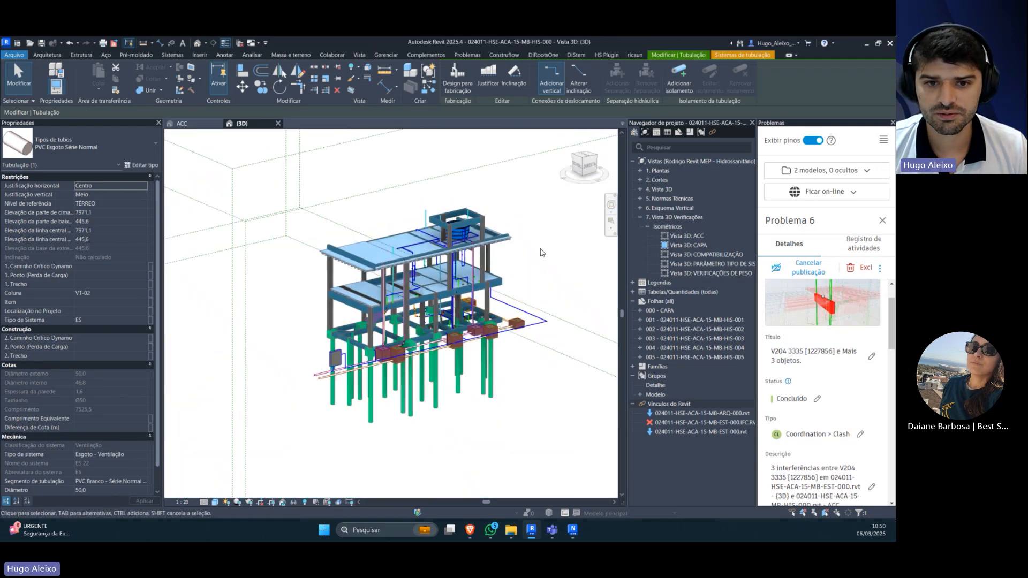
click(562, 418)
Step: Switch to Autodesk Model Coordination in the browser and check the status of issue 6 in the Problemas list
click(470, 530)
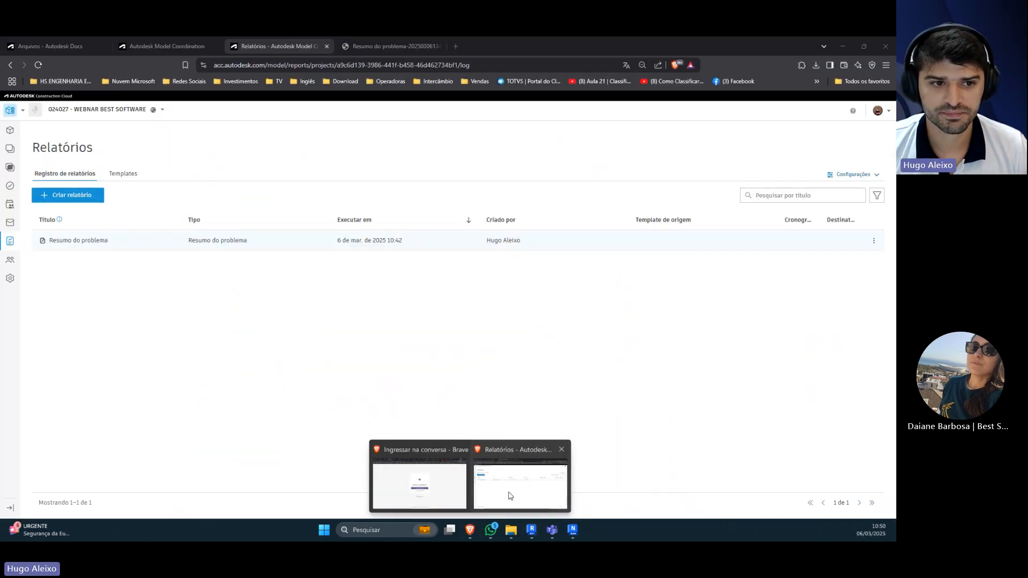
click(509, 495)
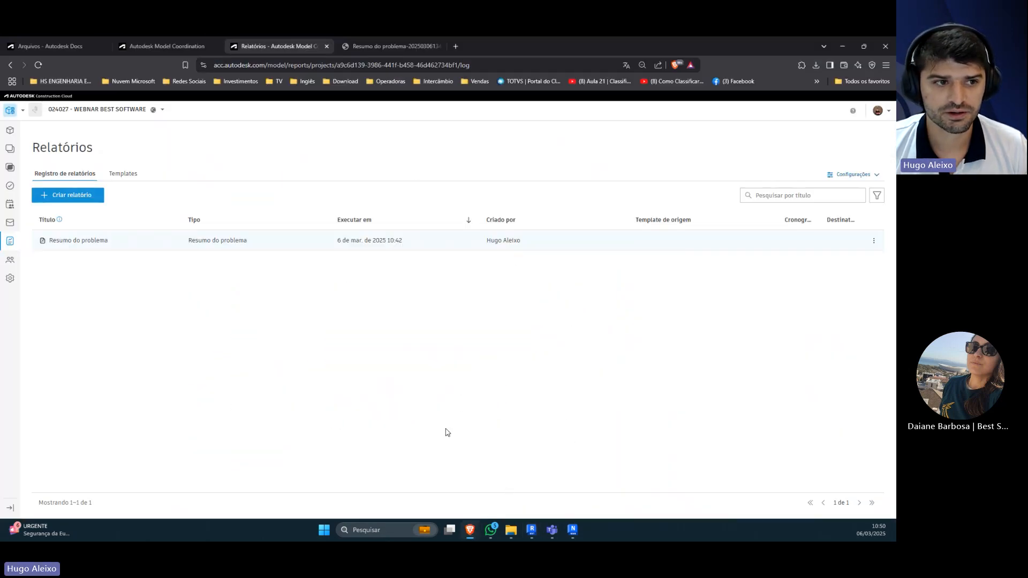
click(10, 185)
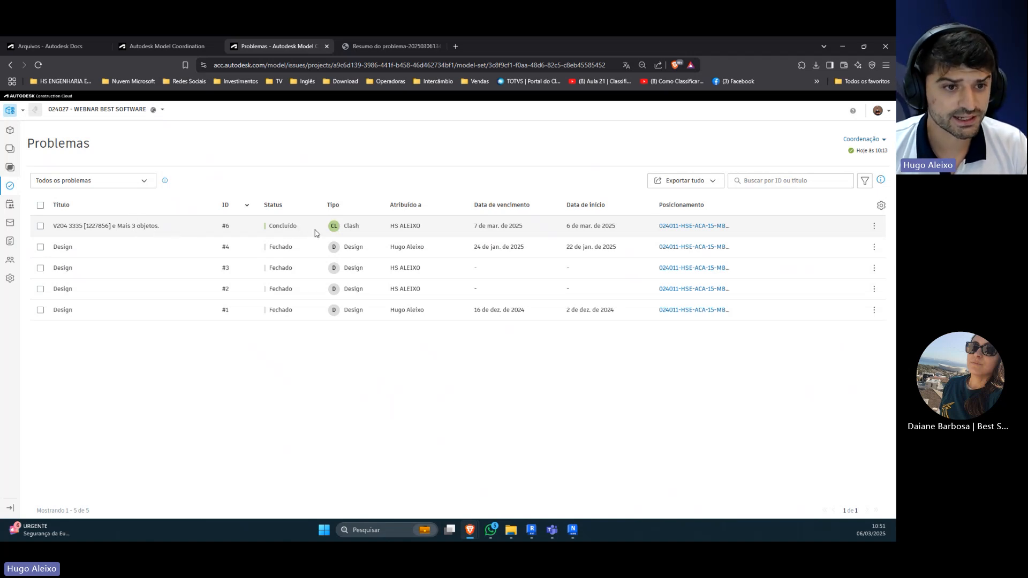
click(50, 229)
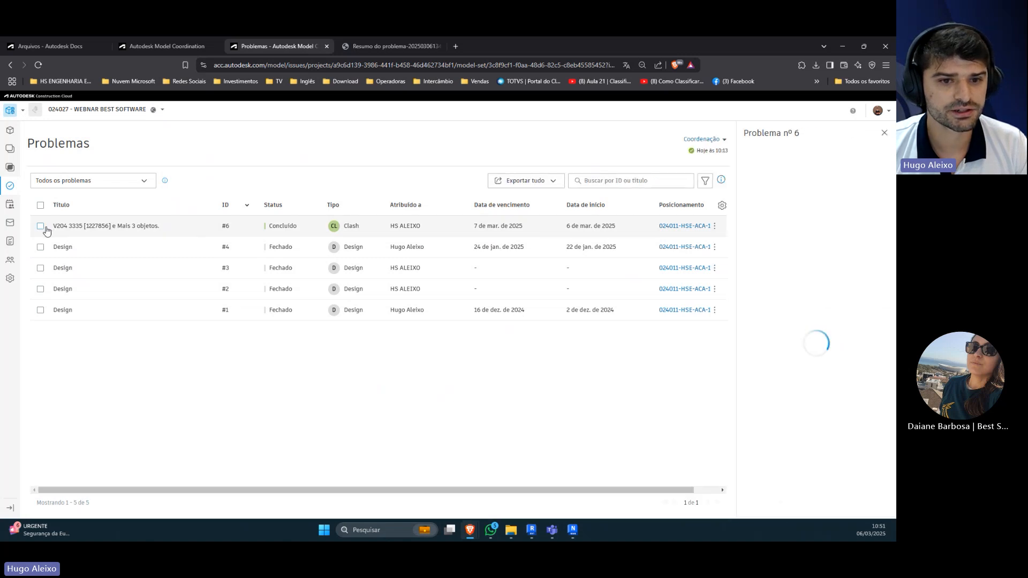
click(758, 322)
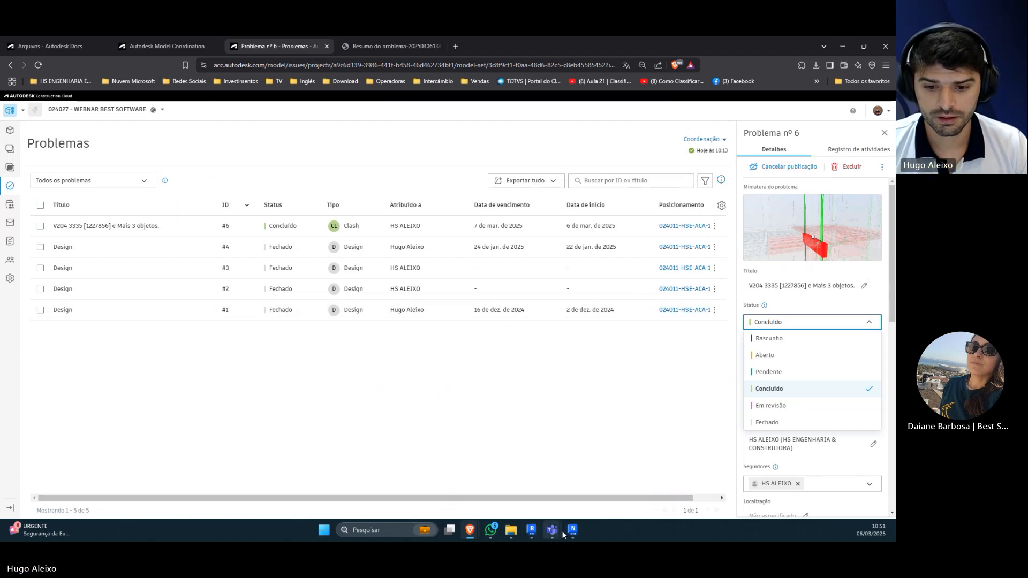
click(531, 530)
mouse_move(470, 530)
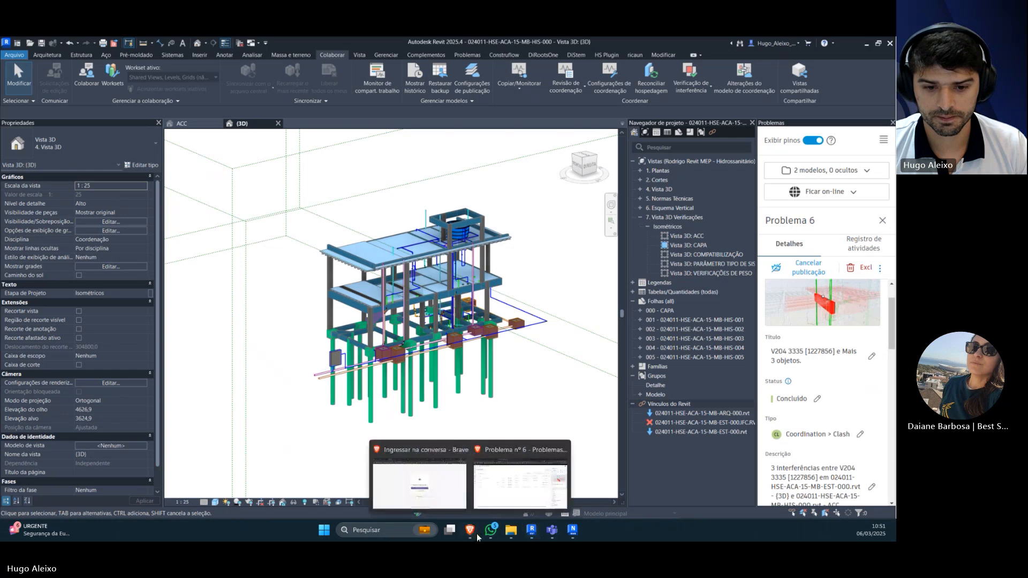
click(500, 481)
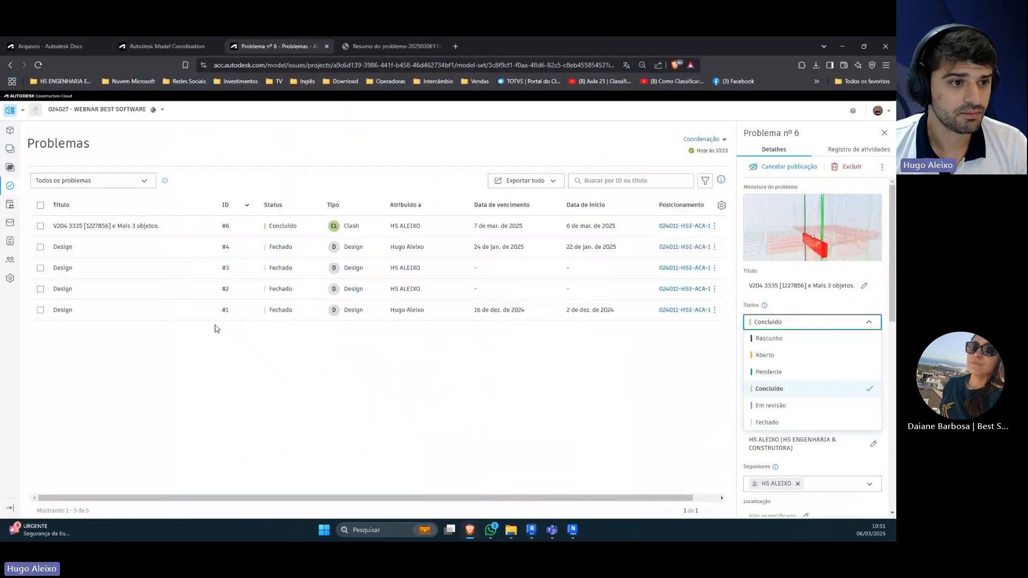
Step: View the project's correspondence and its meeting series
click(13, 225)
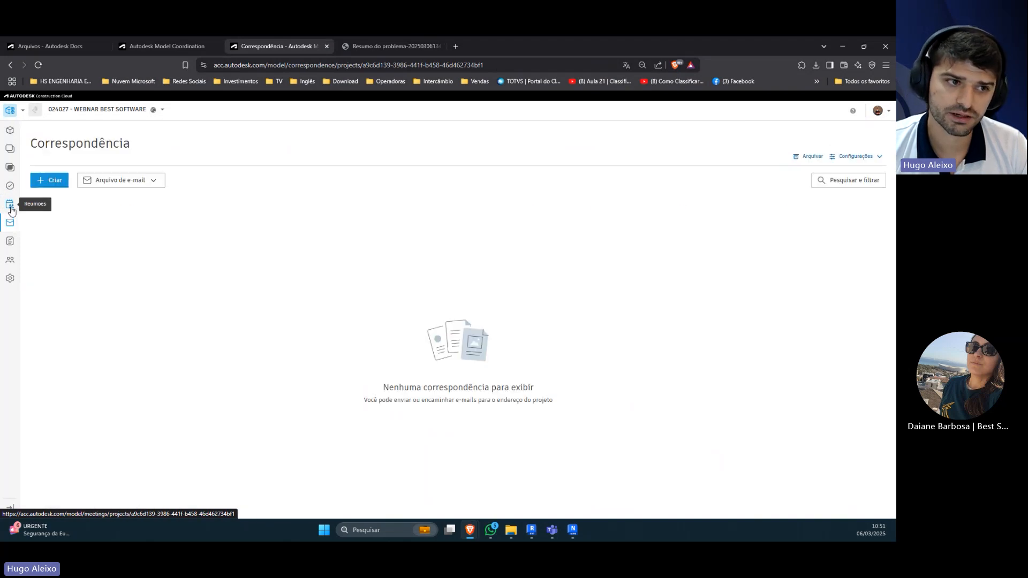
click(11, 207)
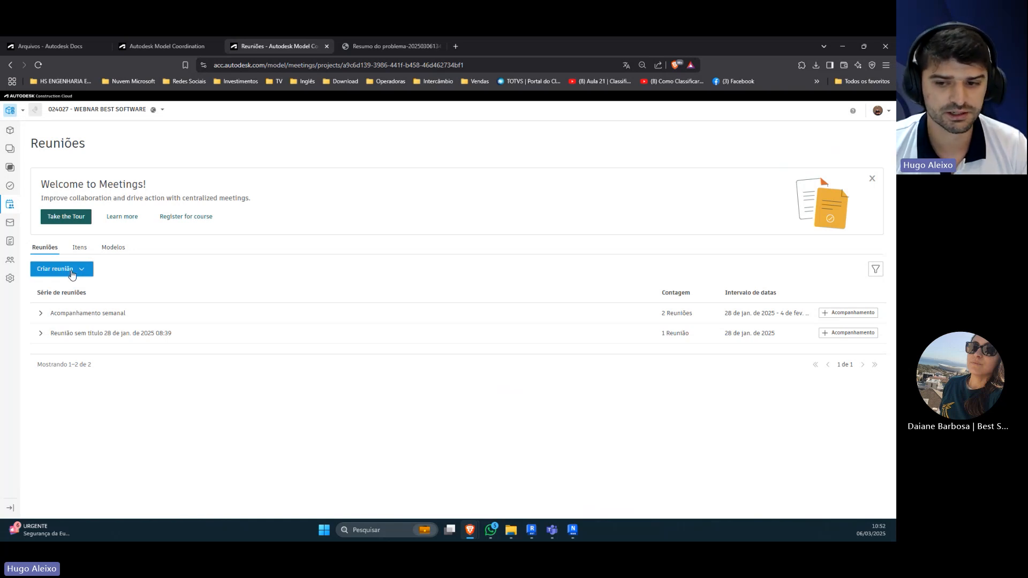
Step: Copy the project's e-mail address from the Correspondência tool and close its dialog
click(13, 229)
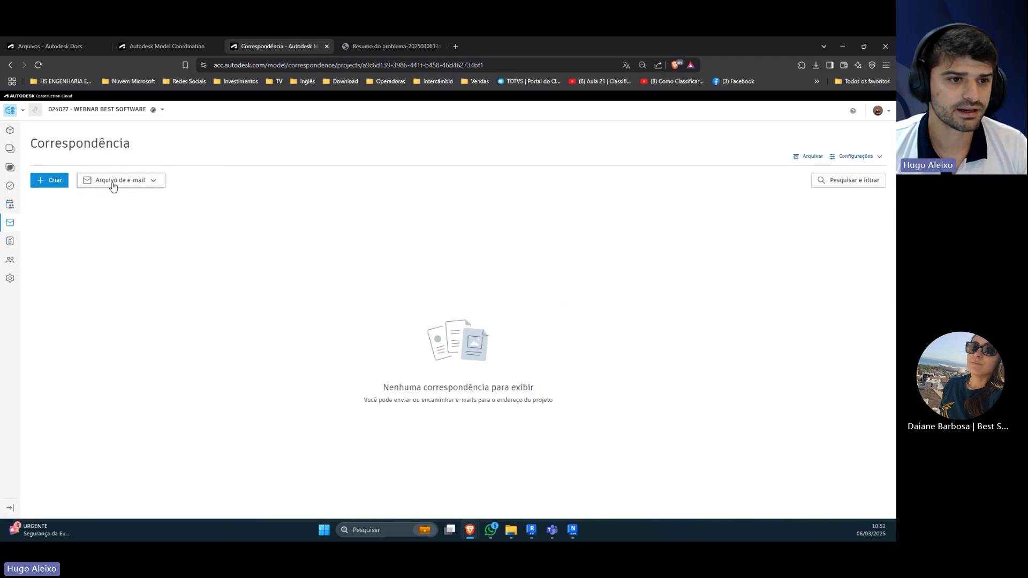
click(112, 183)
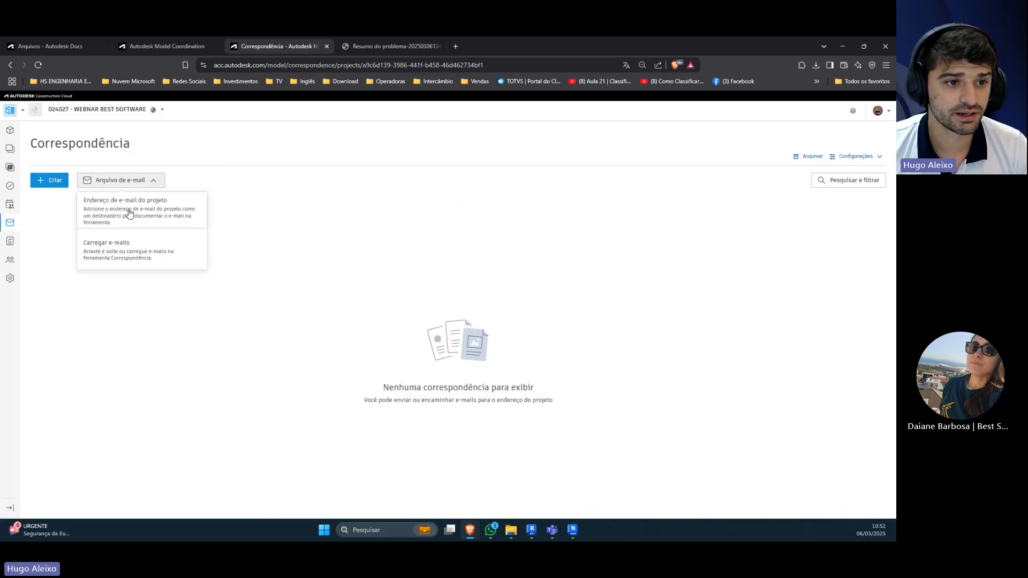
click(129, 214)
click(556, 323)
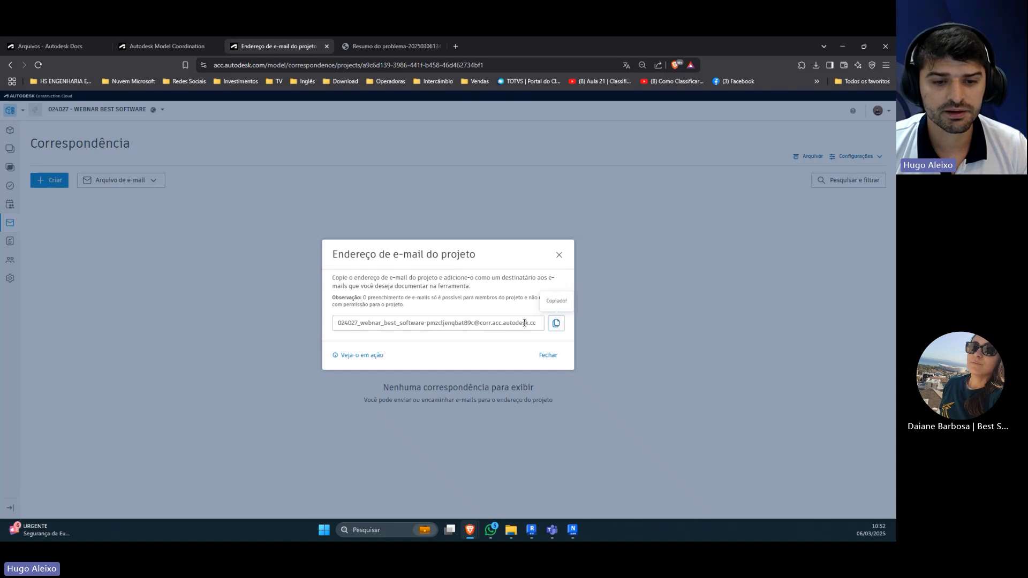
click(559, 255)
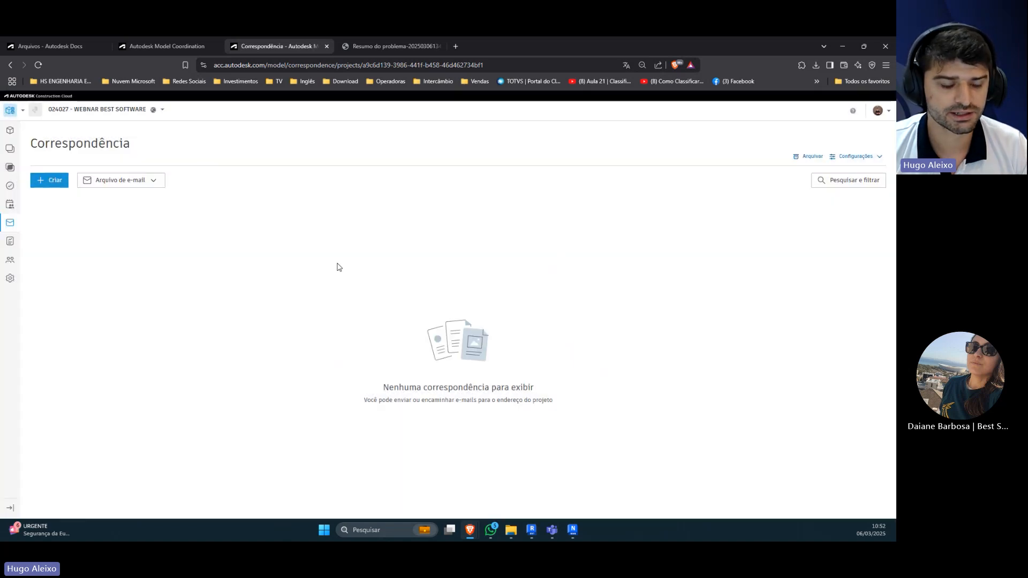
click(152, 182)
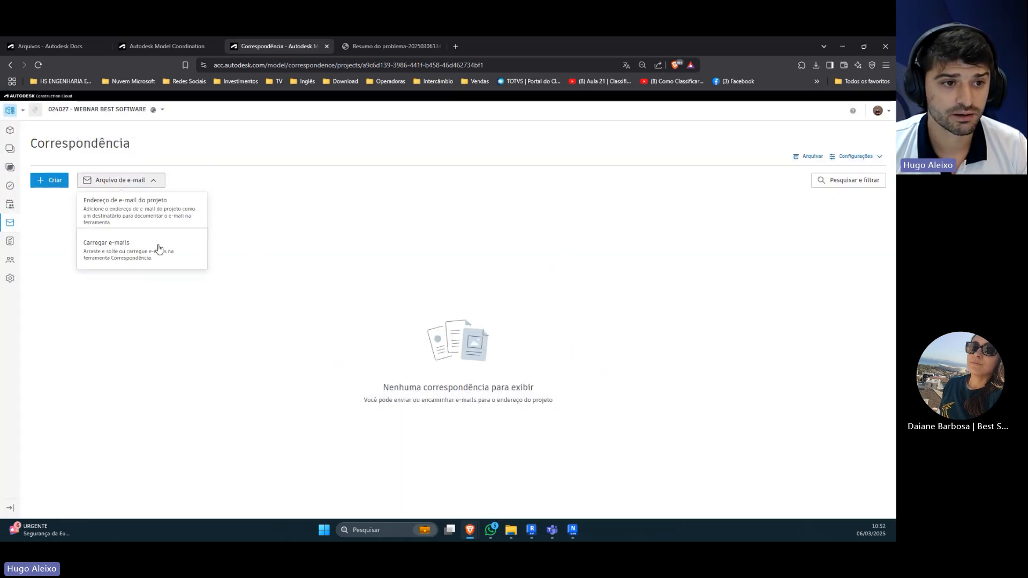
click(158, 212)
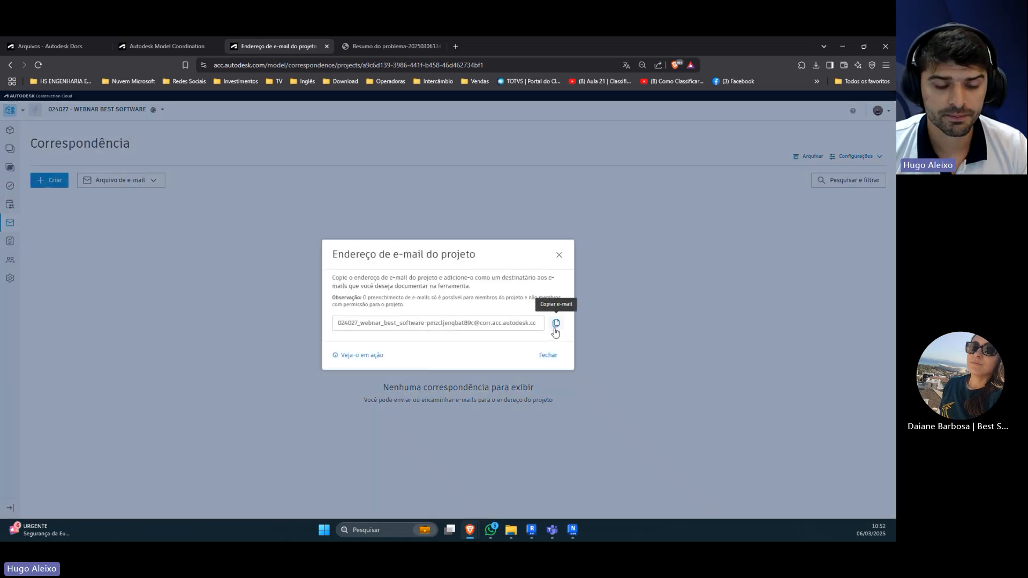
click(556, 330)
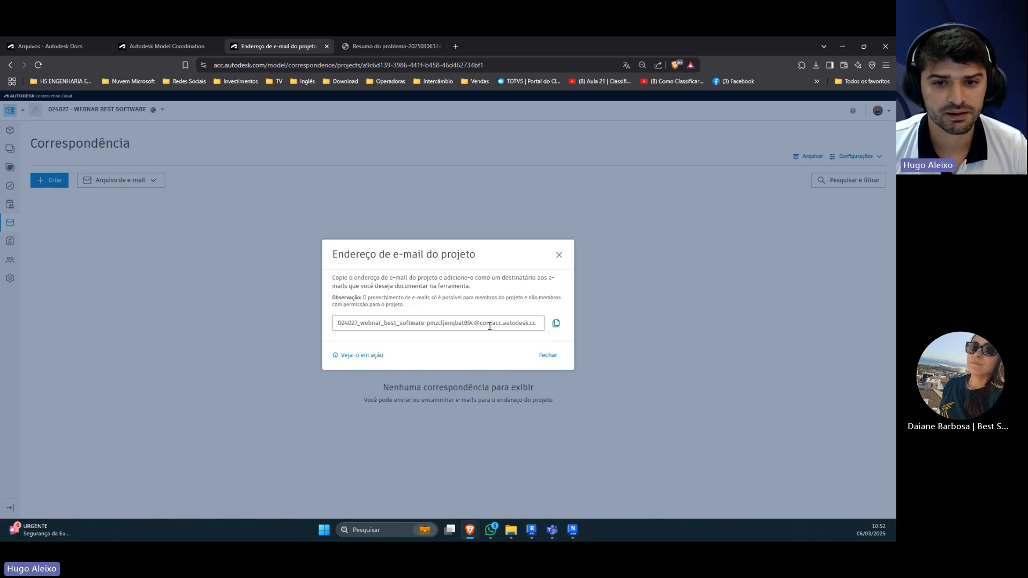
click(198, 335)
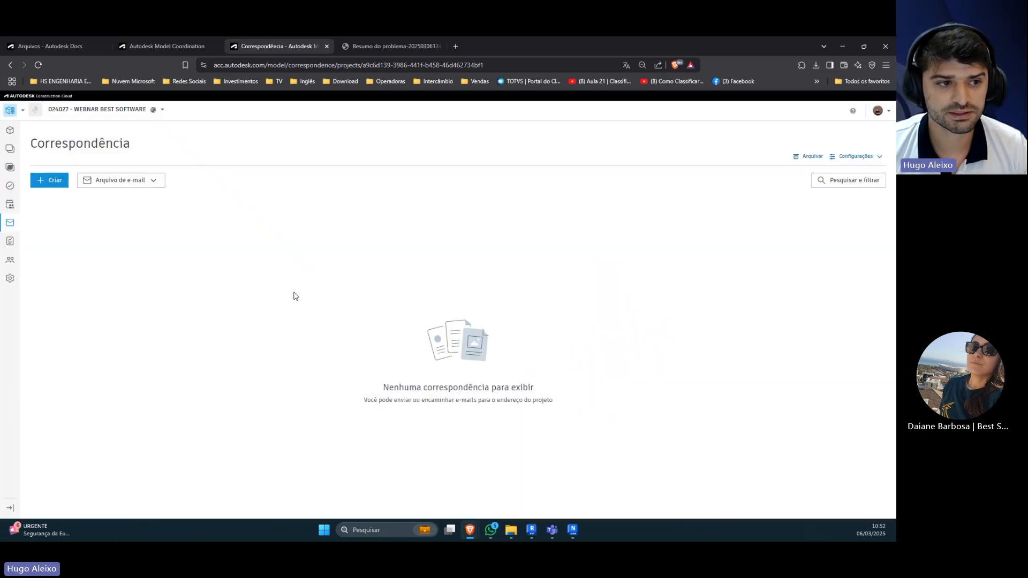
Step: Look through the project's member access, coordination spaces, views and models pages
click(9, 259)
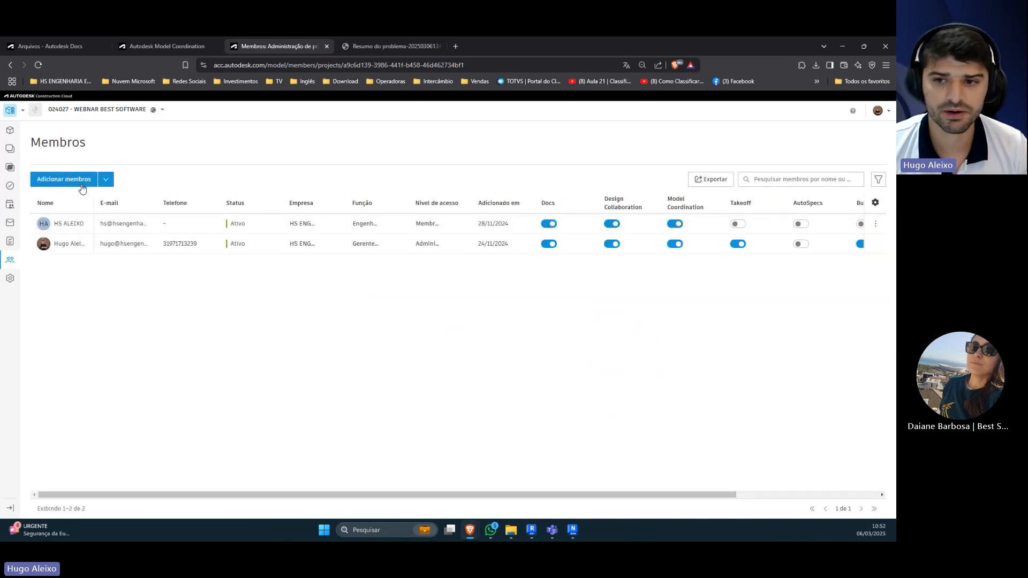
drag(606, 494, 780, 423)
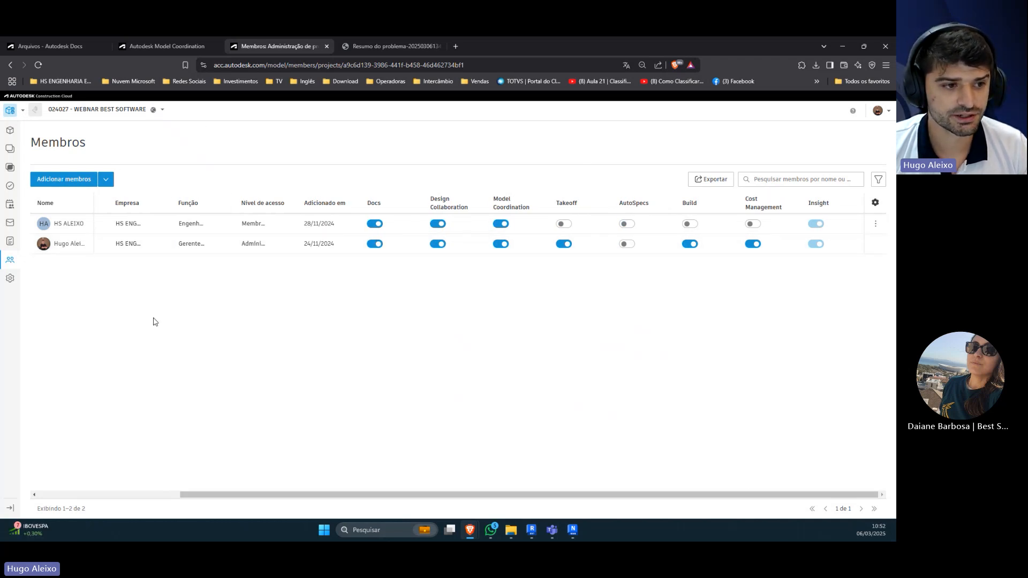
click(12, 279)
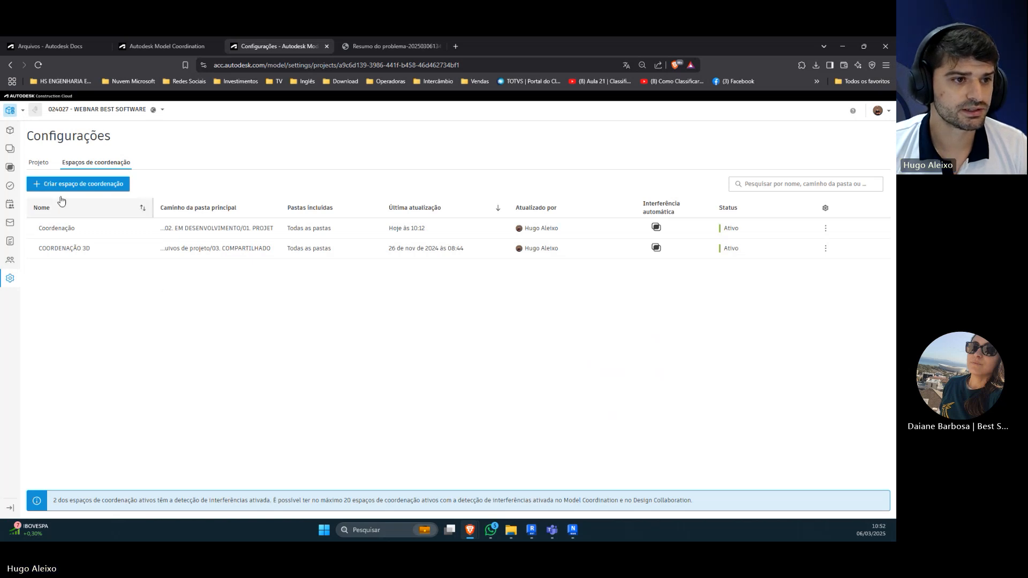
click(10, 151)
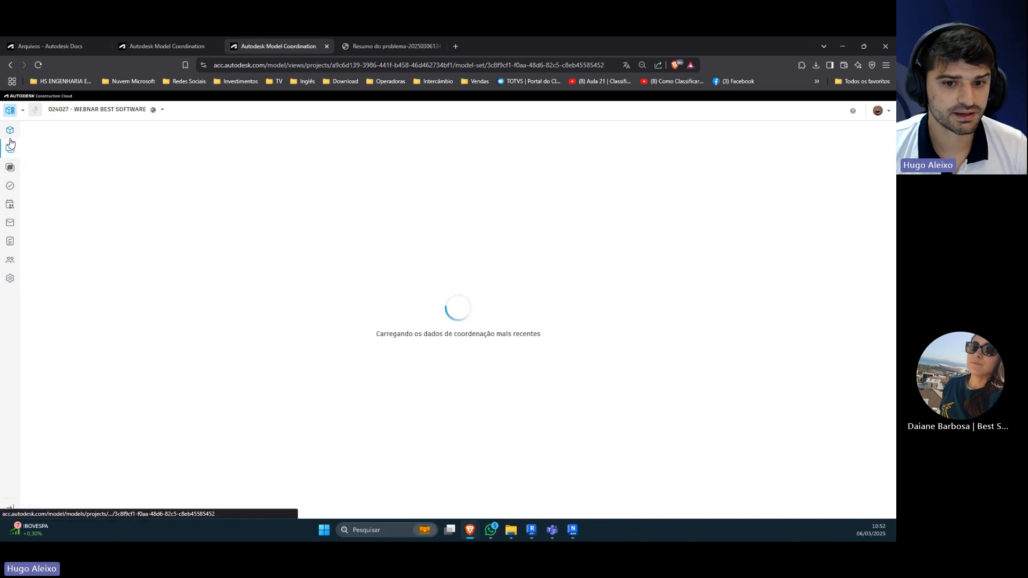
click(10, 131)
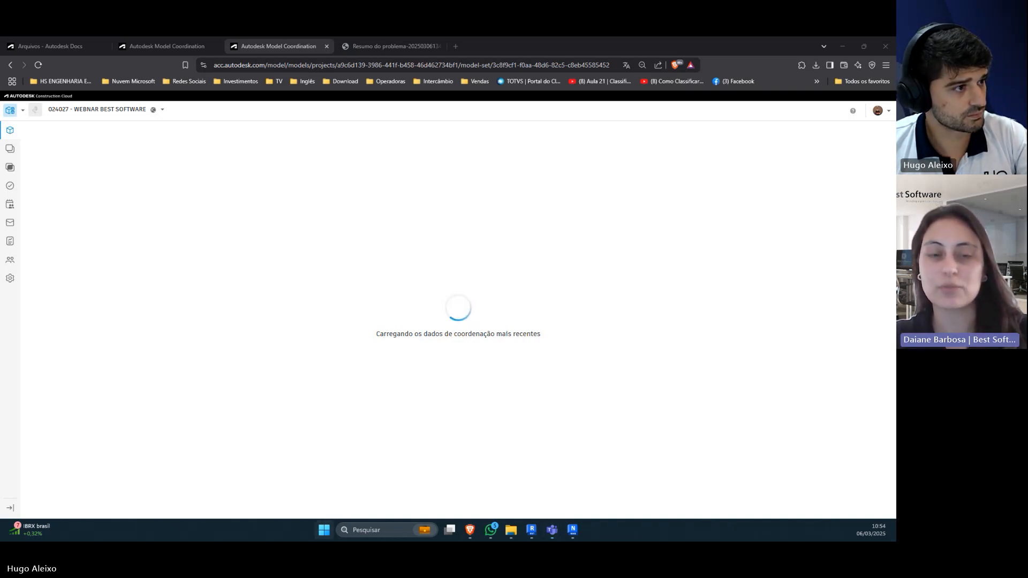
Step: Connect the QCY H3 Bluetooth headset in Windows Settings and minimise the settings window
key(super+i)
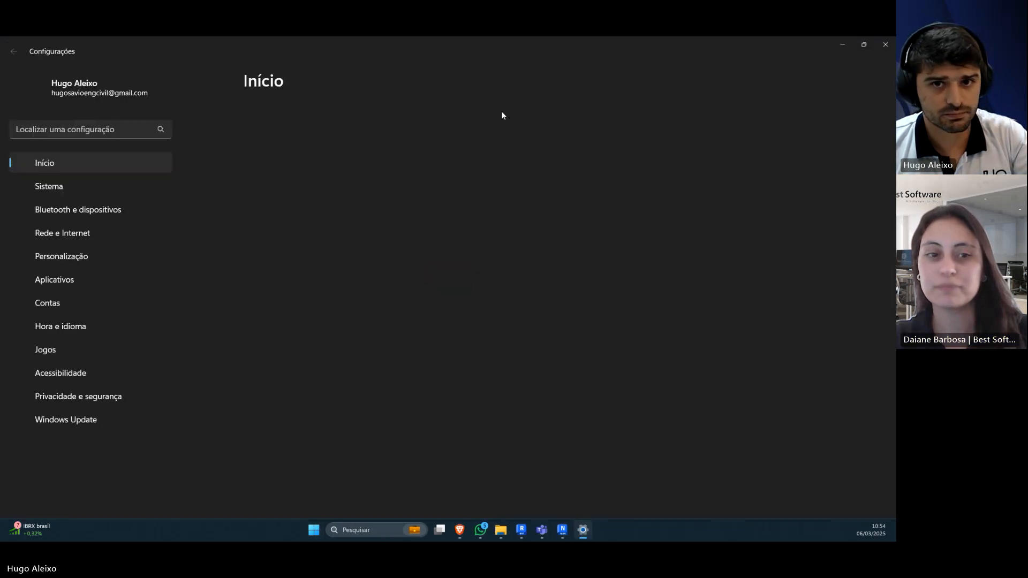
drag(580, 43, 435, 98)
double_click(432, 98)
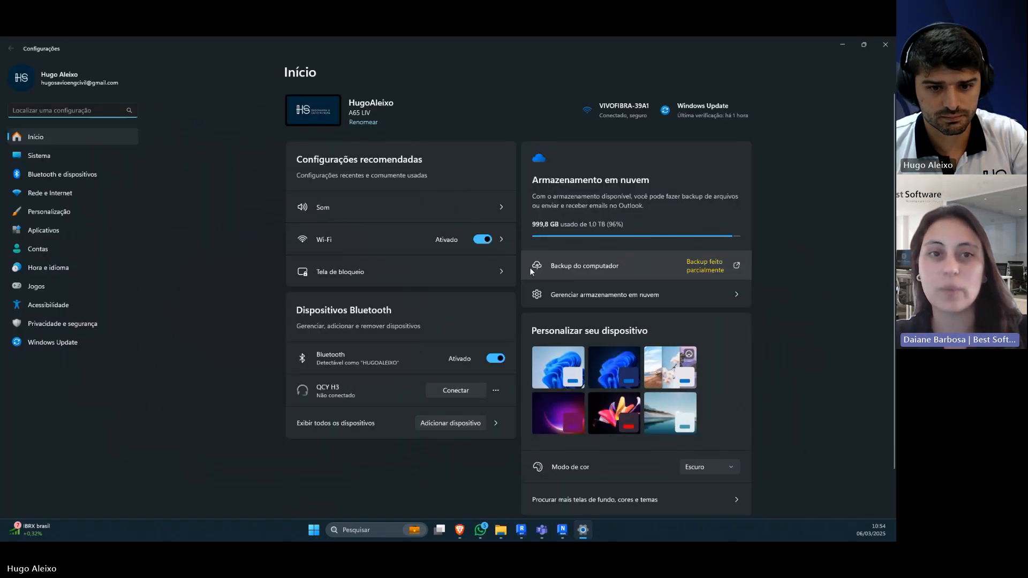
click(447, 391)
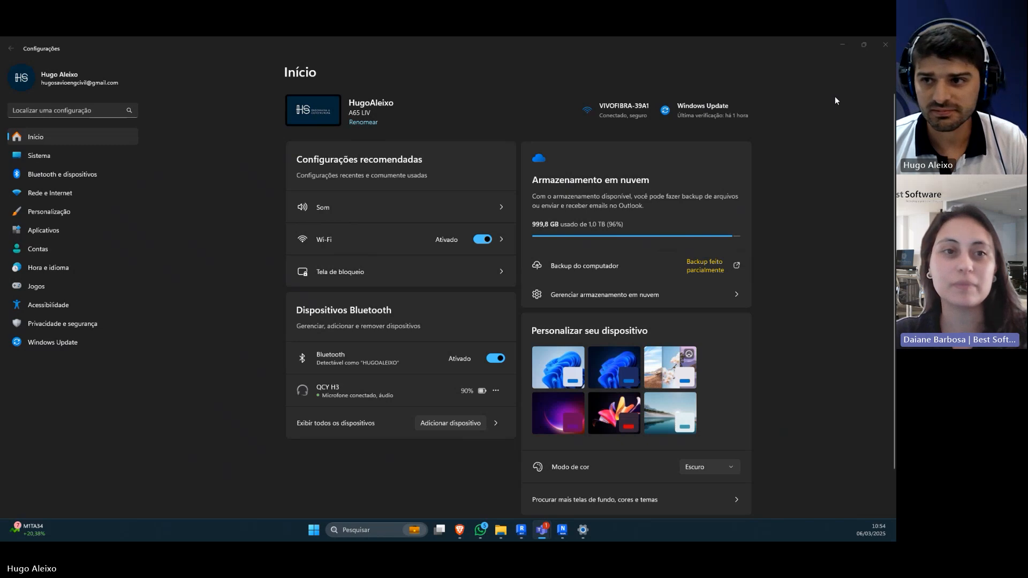
click(842, 45)
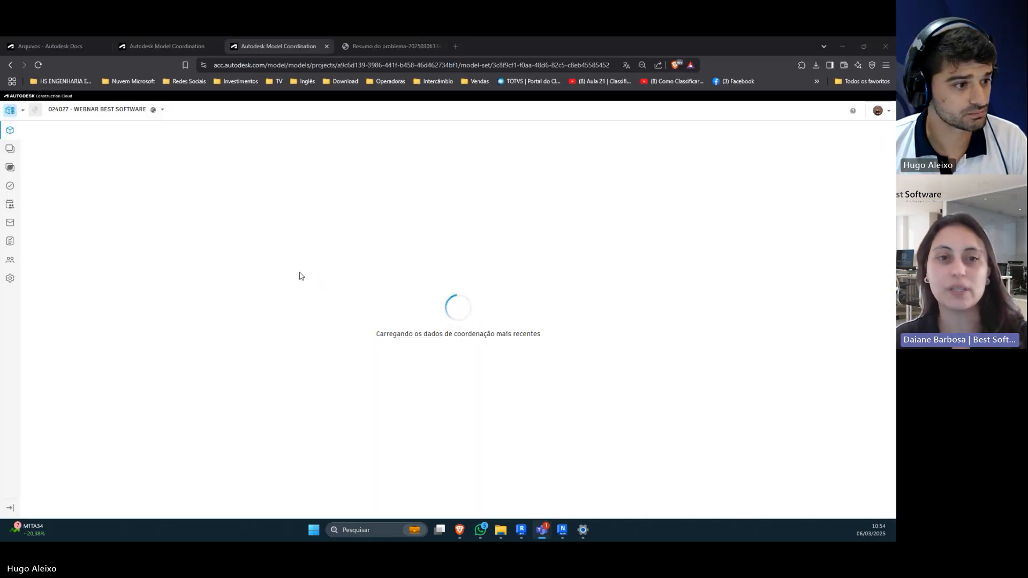